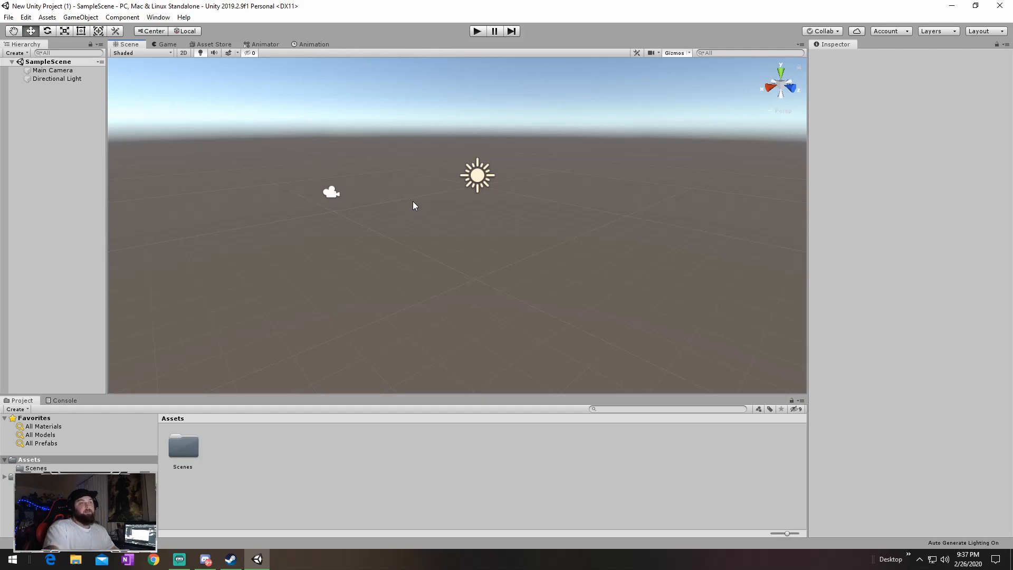
# Open the Asset Store from the empty sample scene
pyautogui.moveTo(429, 190)
pyautogui.mouseDown(button='right')
pyautogui.moveTo(473, 199)
pyautogui.moveTo(441, 215)
pyautogui.moveTo(453, 179)
pyautogui.moveTo(442, 182)
pyautogui.mouseUp(button='right')
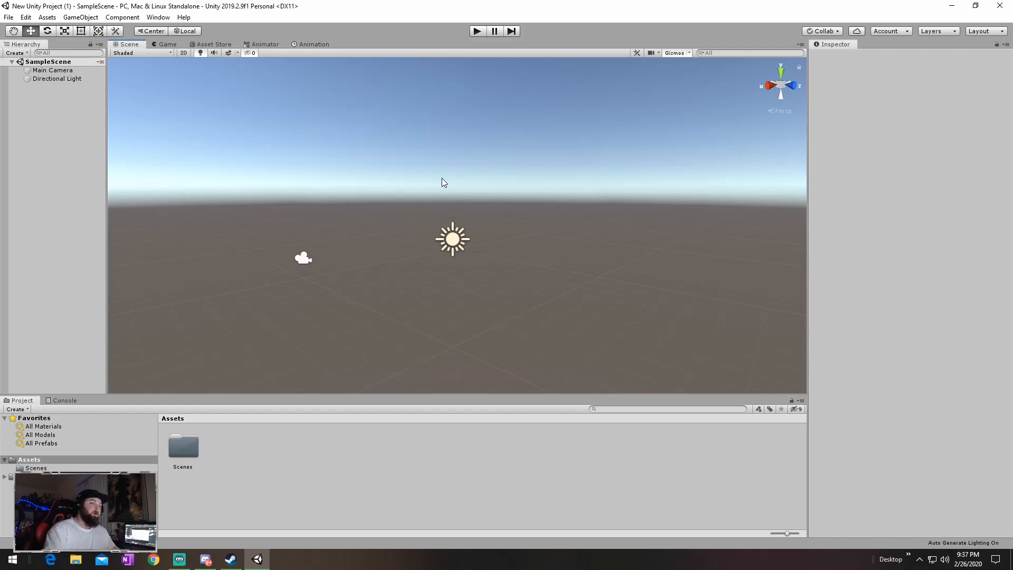
pyautogui.moveTo(471, 202)
pyautogui.mouseDown(button='right')
pyautogui.moveTo(484, 208)
pyautogui.moveTo(443, 201)
pyautogui.moveTo(487, 205)
pyautogui.mouseUp(button='right')
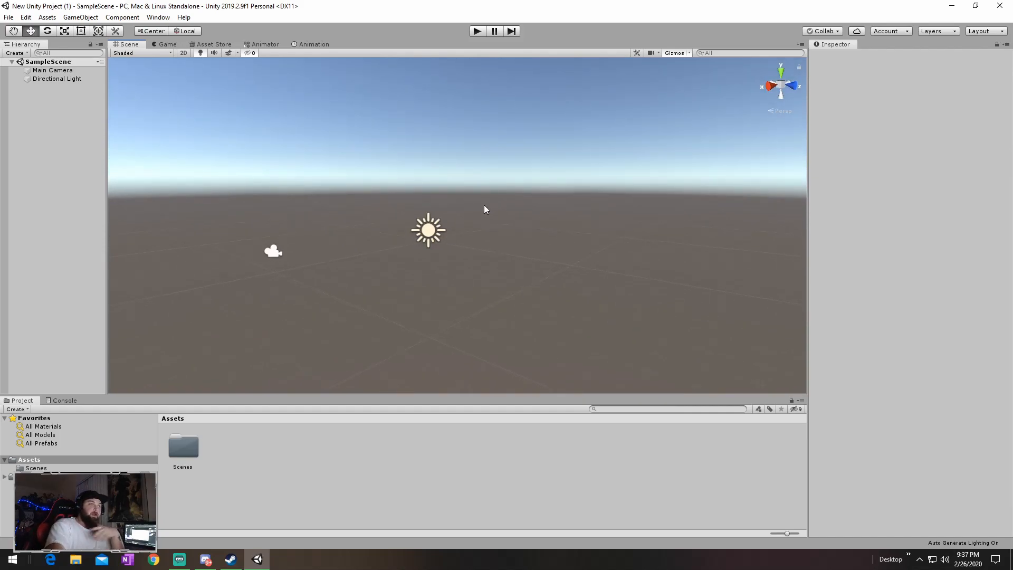
pyautogui.moveTo(437, 227); pyautogui.dragTo(340, 211, button='right')
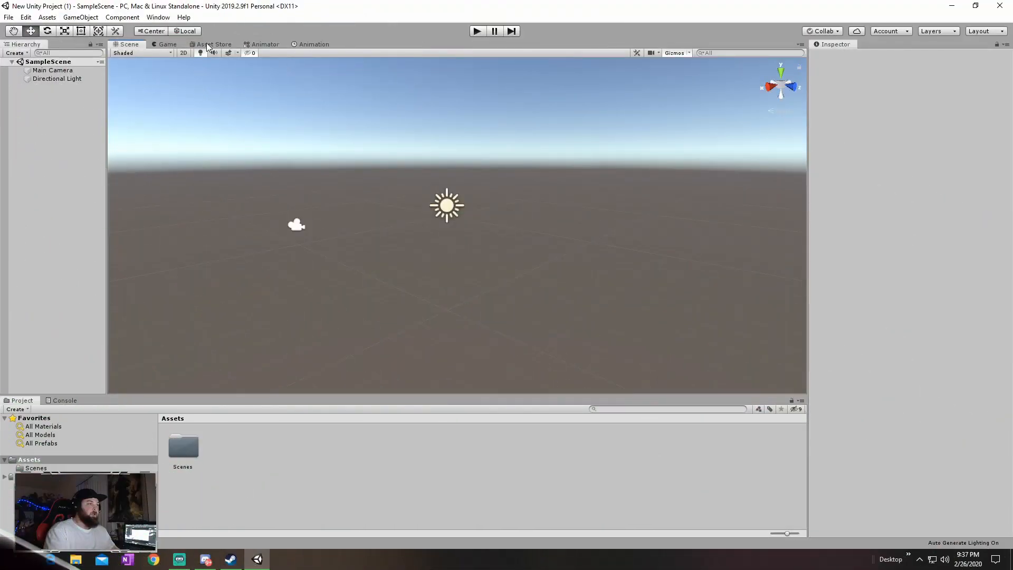
pyautogui.keyDown('alt'); pyautogui.moveTo(374, 179); pyautogui.dragTo(407, 192); pyautogui.keyUp('alt')
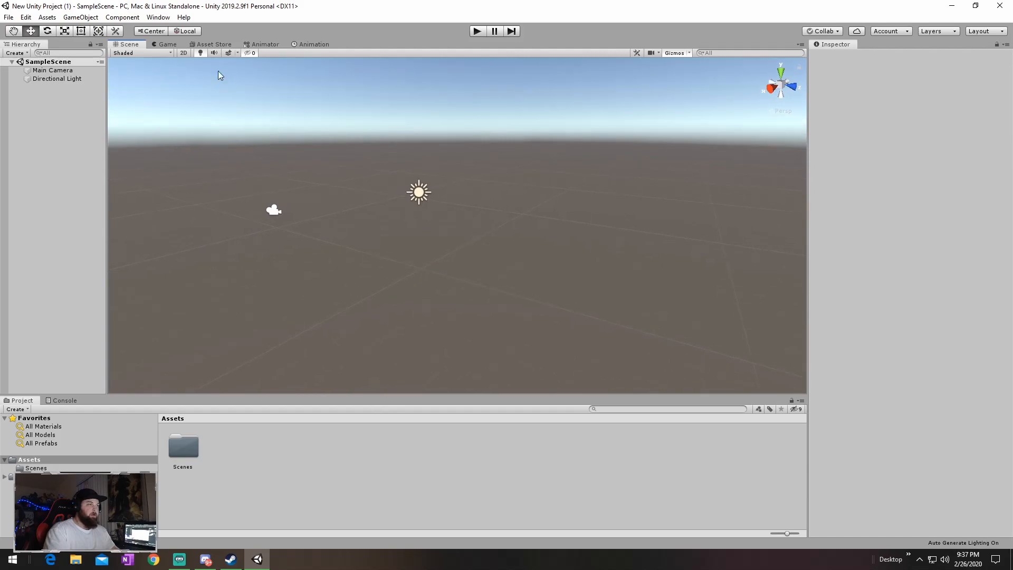
pyautogui.click(209, 45)
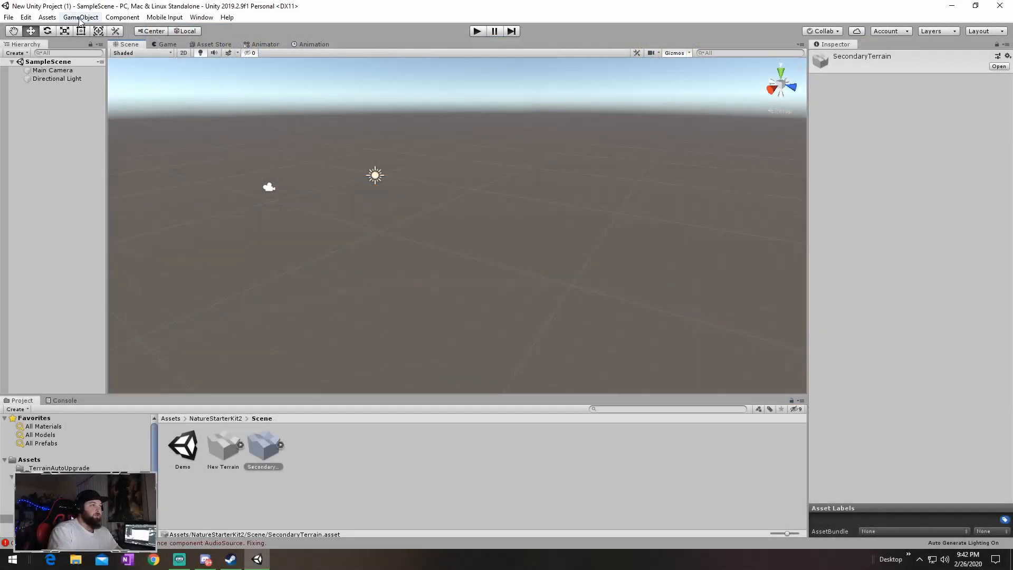
# Add a Terrain 3D object to the scene
pyautogui.click(80, 19)
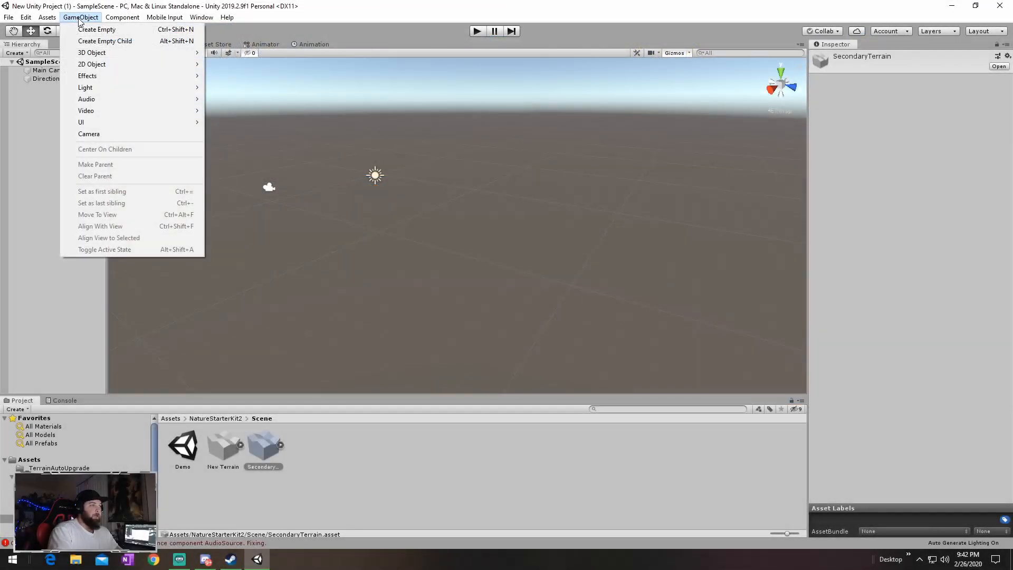
pyautogui.moveTo(98, 54)
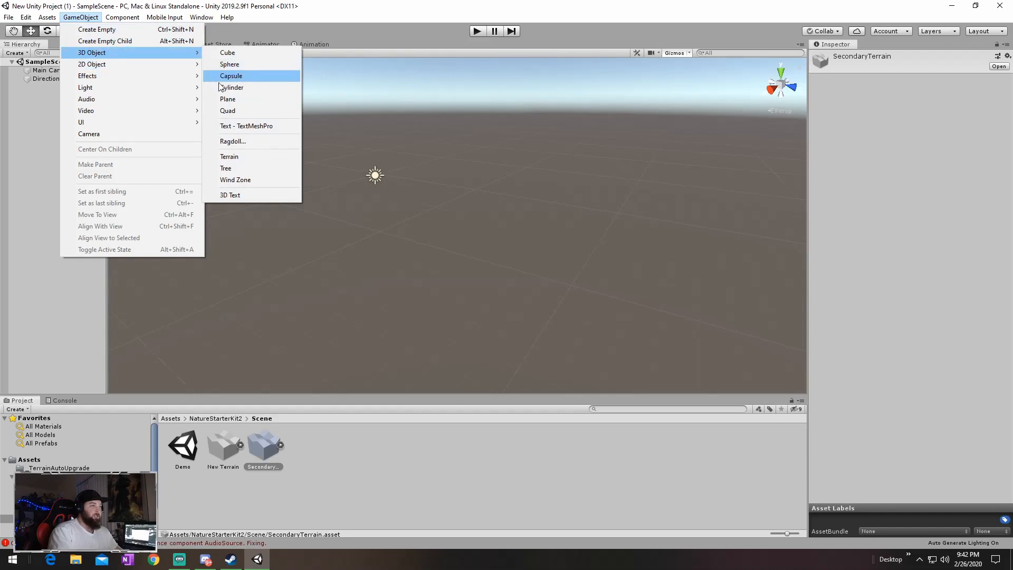
pyautogui.click(227, 157)
pyautogui.moveTo(388, 190); pyautogui.dragTo(640, 213, button='right')
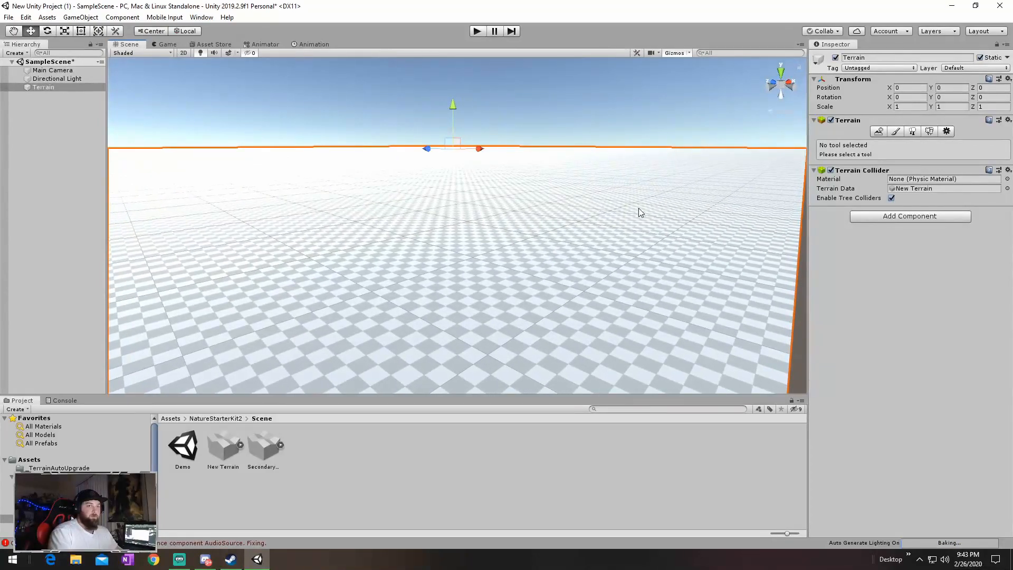
# Flatten the entire terrain to a height of 10 with the Set Height tool
pyautogui.click(896, 132)
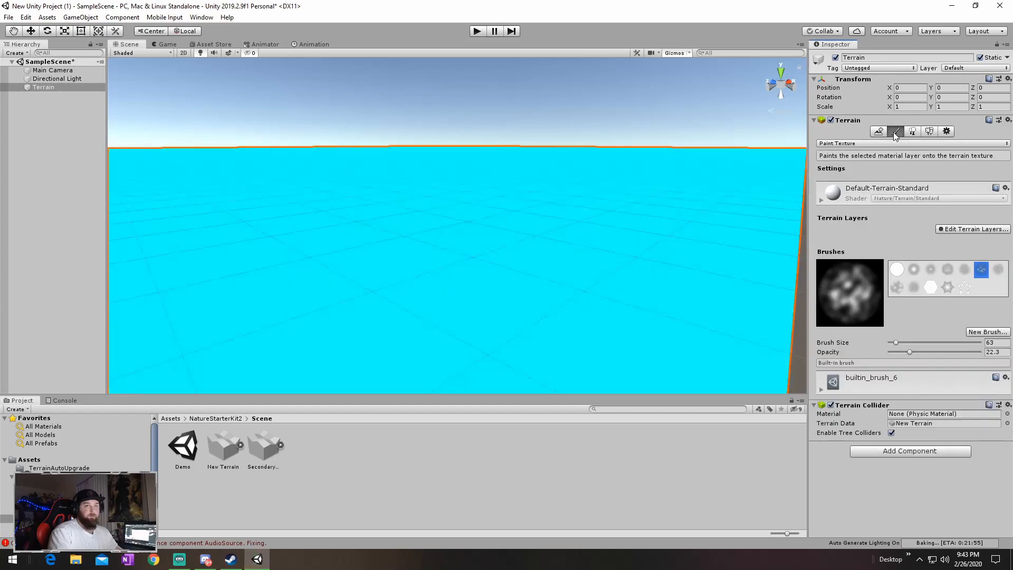
pyautogui.click(876, 144)
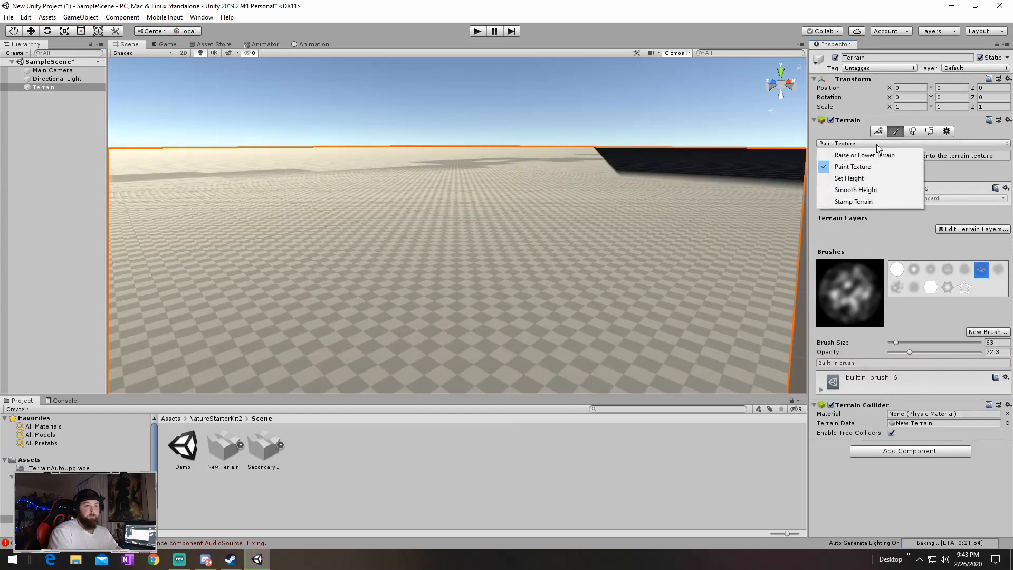
pyautogui.click(851, 179)
pyautogui.moveTo(893, 181); pyautogui.dragTo(891, 181)
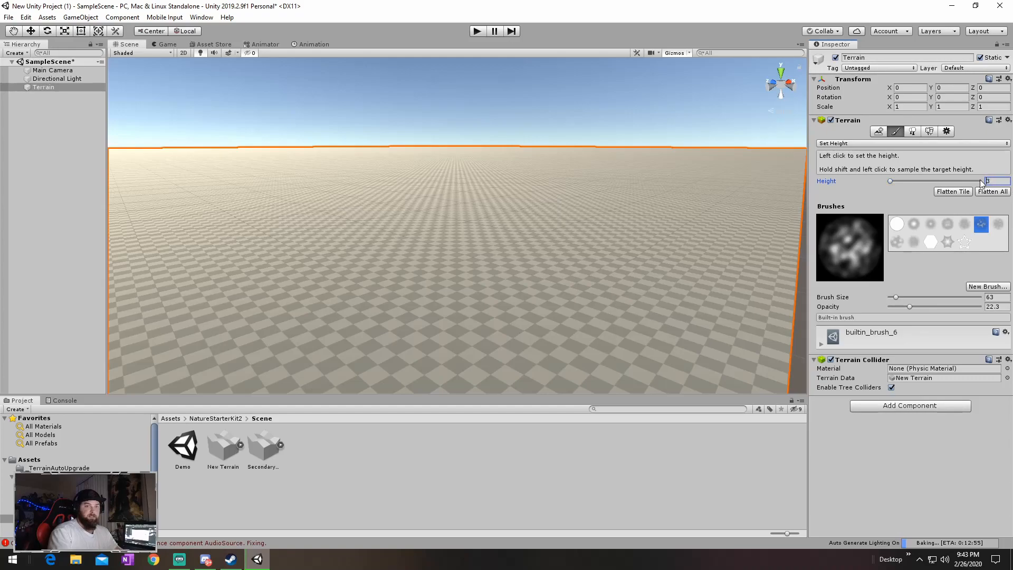
pyautogui.write('10')
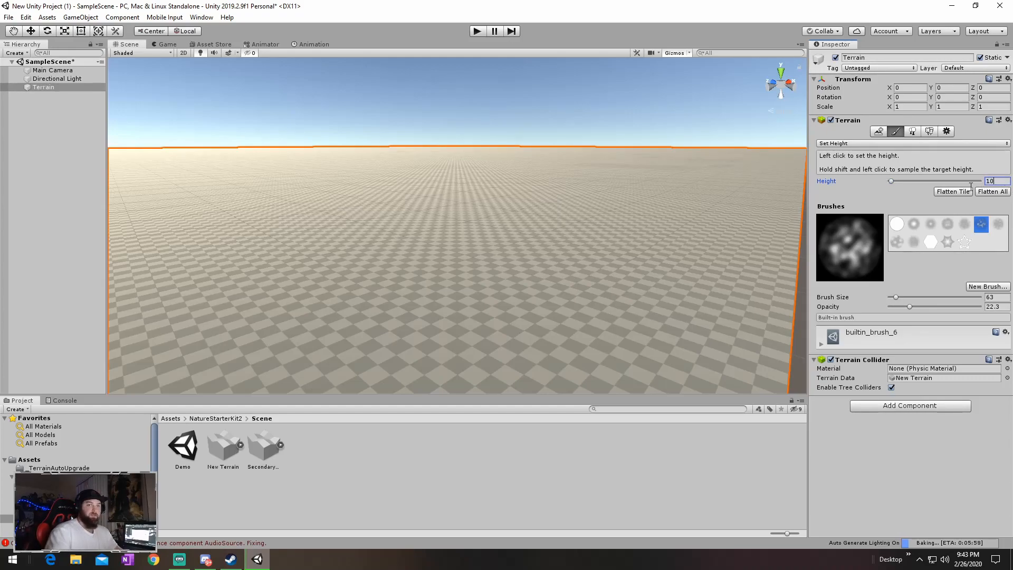
pyautogui.click(993, 193)
pyautogui.moveTo(640, 215)
pyautogui.mouseDown(button='right')
pyautogui.moveTo(686, 100)
pyautogui.moveTo(666, 135)
pyautogui.moveTo(506, 211)
pyautogui.moveTo(583, 208)
pyautogui.moveTo(585, 233)
pyautogui.mouseUp(button='right')
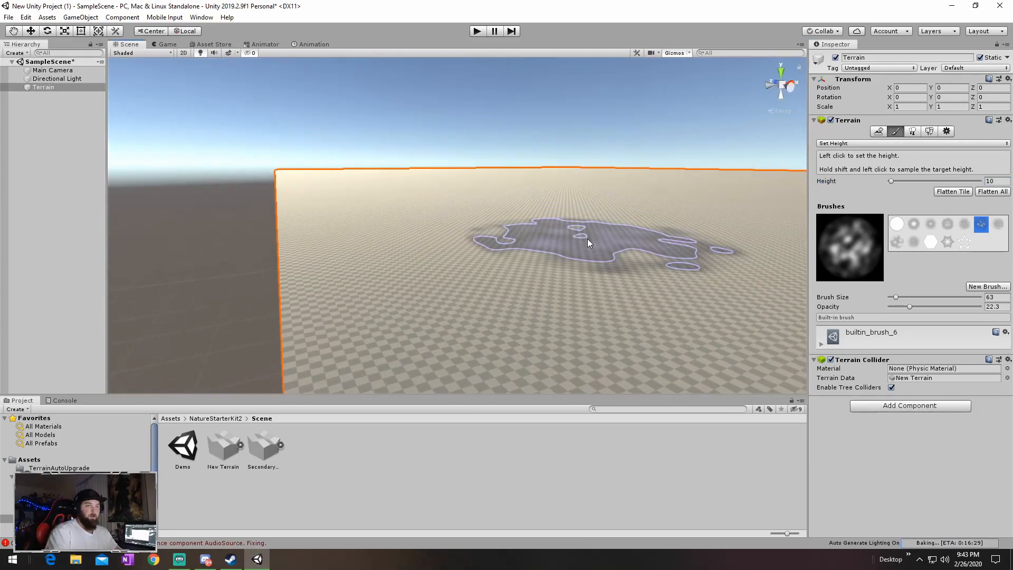
# Set the terrain's width and length to 50 each in its mesh resolution settings
pyautogui.click(946, 131)
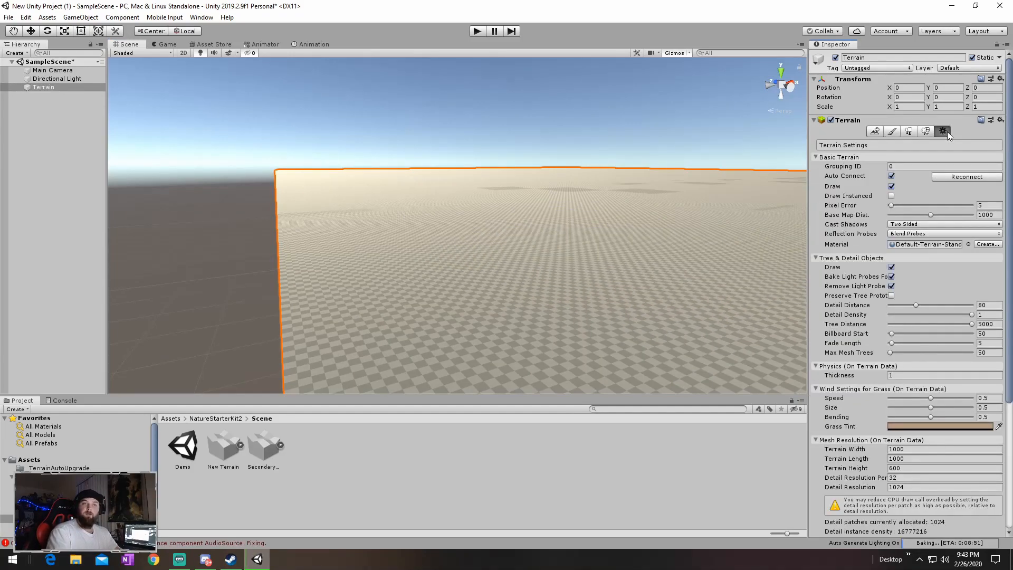
pyautogui.scroll(-5, 857, 264)
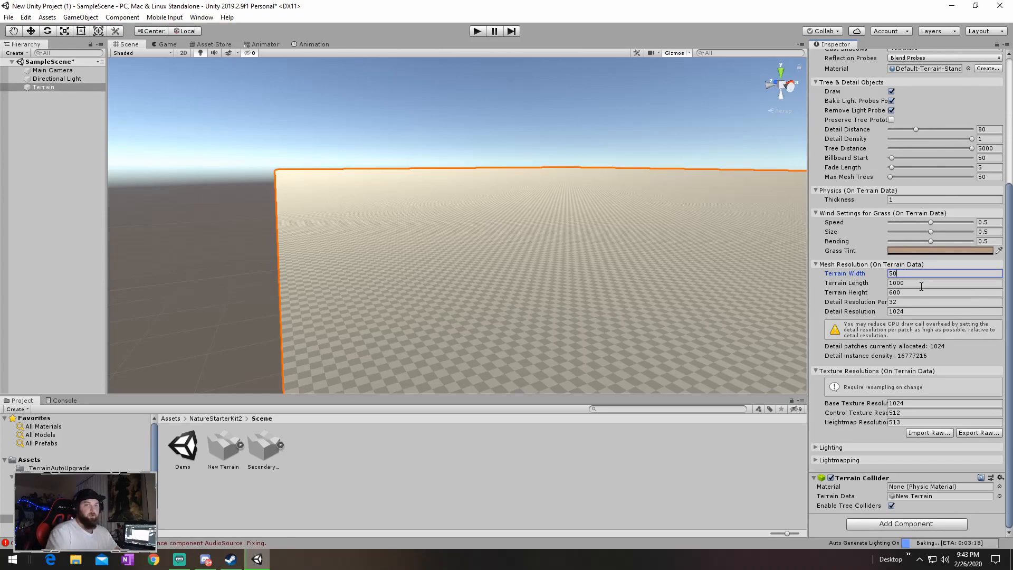
pyautogui.click(922, 286)
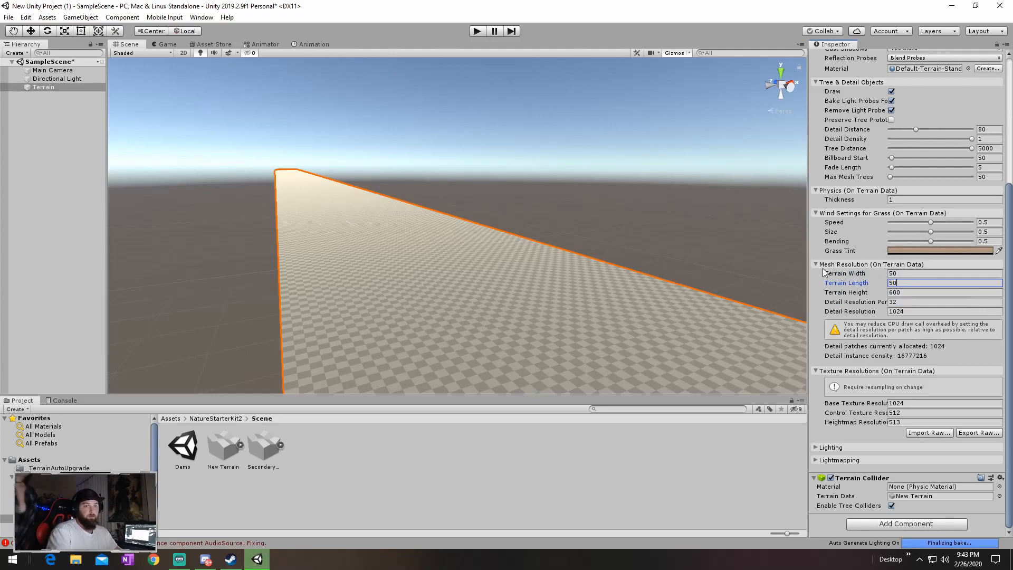
pyautogui.write('50')
pyautogui.press('Return')
pyautogui.click(621, 254)
pyautogui.keyDown('alt'); pyautogui.moveTo(621, 253); pyautogui.dragTo(786, 293); pyautogui.keyUp('alt')
pyautogui.click(608, 302)
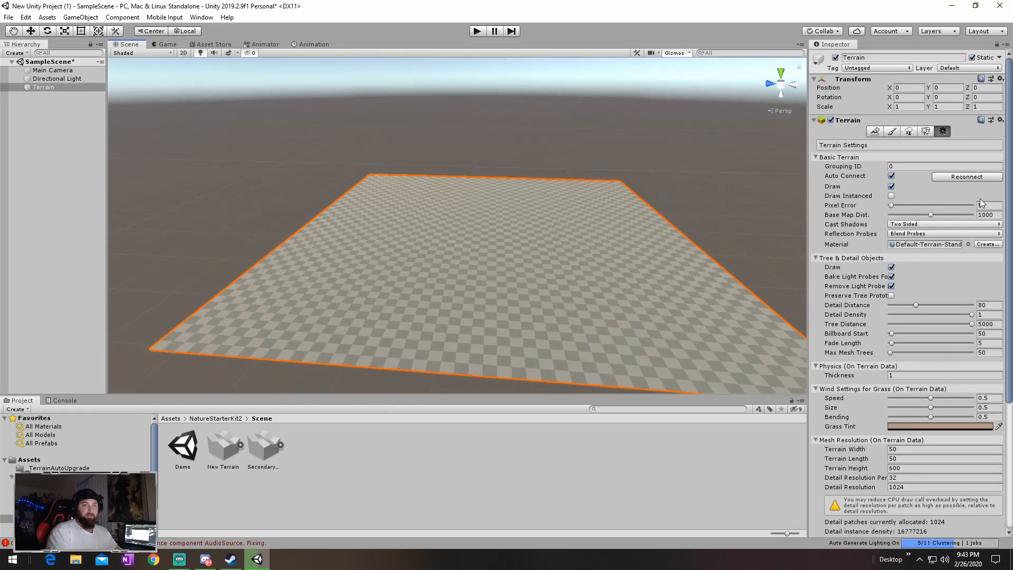
# Switch the terrain painting mode to Raise or Lower Terrain
pyautogui.click(892, 133)
pyautogui.click(864, 144)
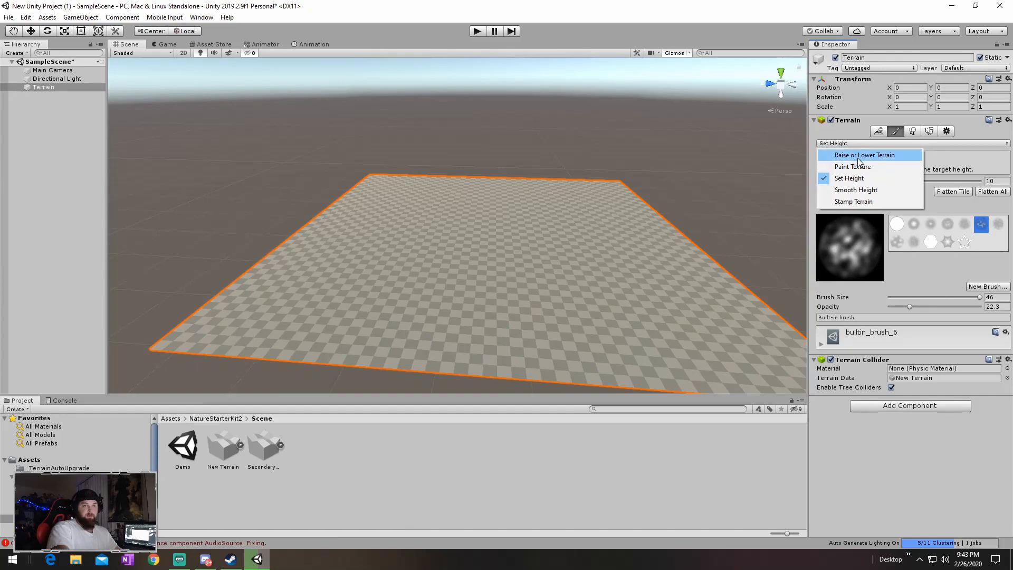
pyautogui.click(859, 158)
pyautogui.moveTo(642, 254)
pyautogui.mouseDown(button='right')
pyautogui.moveTo(660, 256)
pyautogui.moveTo(635, 260)
pyautogui.moveTo(646, 247)
pyautogui.mouseUp(button='right')
pyautogui.press('w')
pyautogui.moveTo(646, 236)
pyautogui.mouseDown()
pyautogui.moveTo(489, 229)
pyautogui.moveTo(552, 209)
pyautogui.mouseUp()
pyautogui.moveTo(552, 210); pyautogui.dragTo(370, 195, button='right')
pyautogui.hotkey('ctrl', 'z')
pyautogui.hotkey('ctrl', 'z')
pyautogui.hotkey('ctrl', 'z')
pyautogui.hotkey('ctrl', 'z')
pyautogui.hotkey('ctrl', 'z')
pyautogui.hotkey('ctrl', 'z')
pyautogui.hotkey('ctrl', 'z')
pyautogui.hotkey('ctrl', 'z')
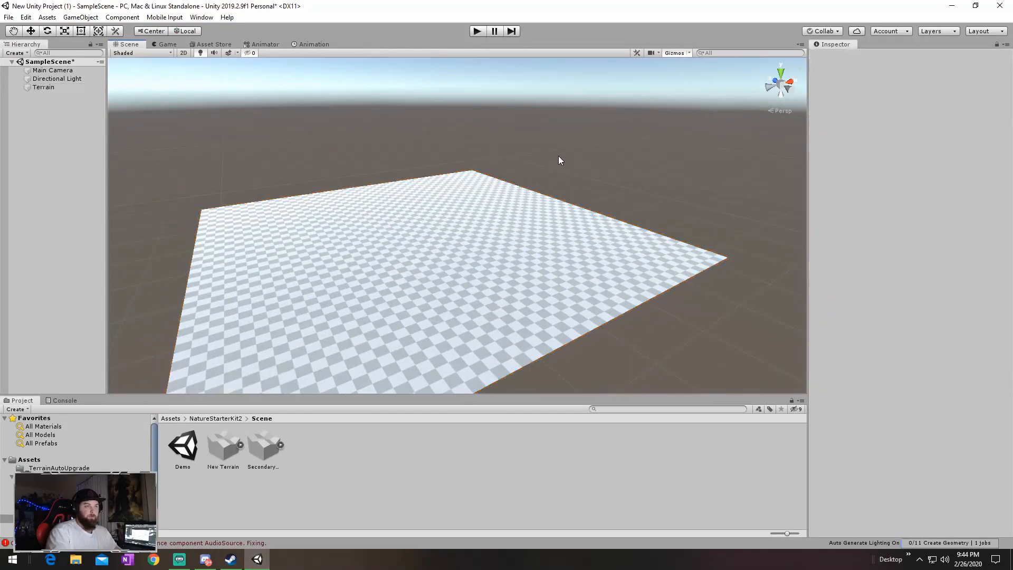
# Select the terrain again and raise broad hills across it with builtin_brush_6 at size 46 and opacity 22.3
pyautogui.click(455, 242)
pyautogui.moveTo(575, 203)
pyautogui.mouseDown(button='right')
pyautogui.moveTo(507, 215)
pyautogui.moveTo(511, 201)
pyautogui.moveTo(554, 220)
pyautogui.moveTo(503, 211)
pyautogui.moveTo(538, 203)
pyautogui.moveTo(547, 183)
pyautogui.moveTo(539, 189)
pyautogui.moveTo(509, 165)
pyautogui.moveTo(872, 154)
pyautogui.moveTo(701, 269)
pyautogui.moveTo(765, 149)
pyautogui.moveTo(556, 163)
pyautogui.moveTo(466, 181)
pyautogui.moveTo(612, 215)
pyautogui.moveTo(569, 161)
pyautogui.moveTo(680, 177)
pyautogui.moveTo(443, 174)
pyautogui.moveTo(588, 203)
pyautogui.moveTo(505, 198)
pyautogui.mouseUp(button='right')
pyautogui.moveTo(504, 199)
pyautogui.mouseDown()
pyautogui.moveTo(469, 182)
pyautogui.moveTo(473, 173)
pyautogui.moveTo(578, 197)
pyautogui.mouseUp()
pyautogui.moveTo(578, 196)
pyautogui.mouseDown(button='right')
pyautogui.moveTo(765, 214)
pyautogui.moveTo(617, 239)
pyautogui.mouseUp(button='right')
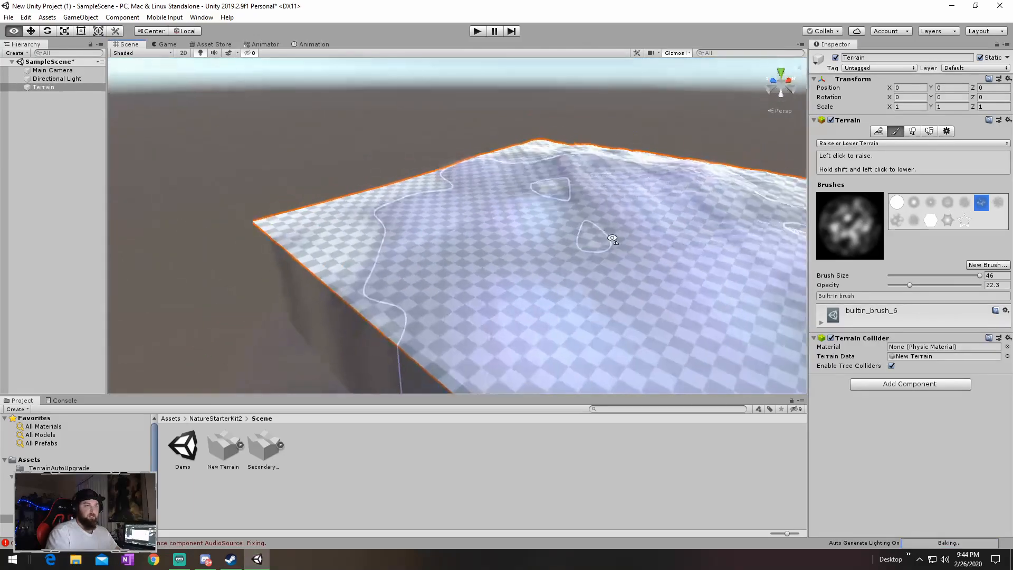
# Raise gentle bumps across the terrain with the brush size reduced to 19.4 and the opacity to 3.6
pyautogui.moveTo(926, 273)
pyautogui.mouseDown()
pyautogui.moveTo(898, 274)
pyautogui.moveTo(919, 275)
pyautogui.mouseUp()
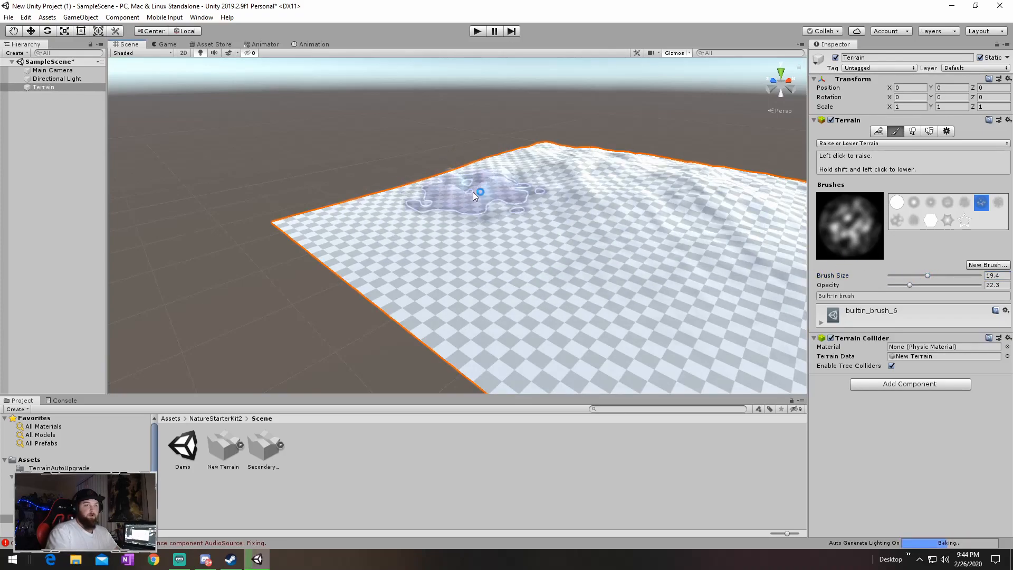
pyautogui.click(472, 191)
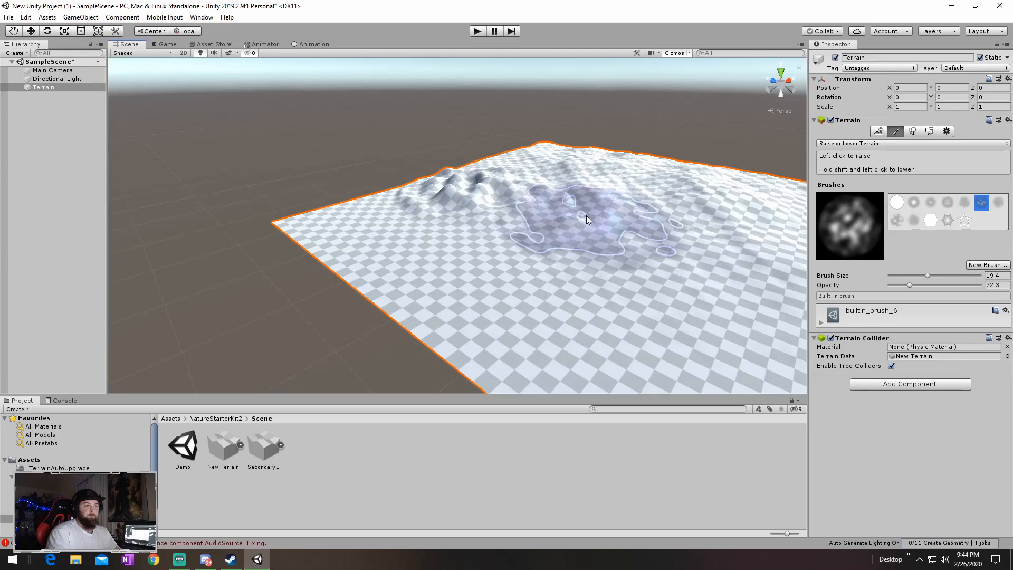
pyautogui.hotkey('ctrl', 'z')
pyautogui.moveTo(907, 284); pyautogui.dragTo(892, 285)
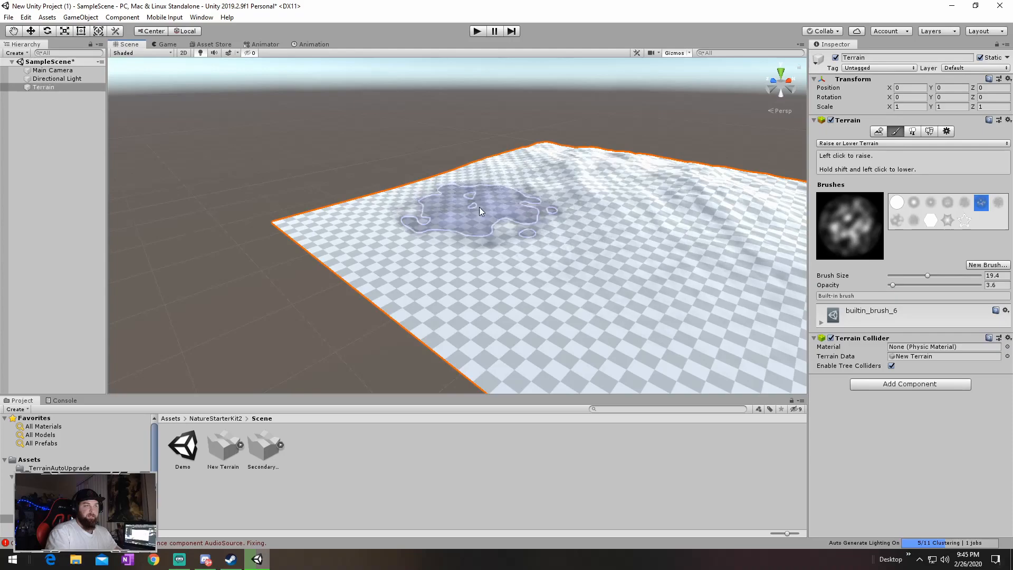
pyautogui.moveTo(427, 204)
pyautogui.mouseDown()
pyautogui.moveTo(437, 238)
pyautogui.moveTo(525, 291)
pyautogui.moveTo(619, 316)
pyautogui.moveTo(624, 270)
pyautogui.mouseUp()
pyautogui.moveTo(572, 270); pyautogui.dragTo(668, 270, button='right')
pyautogui.moveTo(585, 277)
pyautogui.mouseDown()
pyautogui.moveTo(561, 295)
pyautogui.moveTo(661, 320)
pyautogui.moveTo(671, 312)
pyautogui.mouseUp()
pyautogui.hotkey('ctrl', 'z')
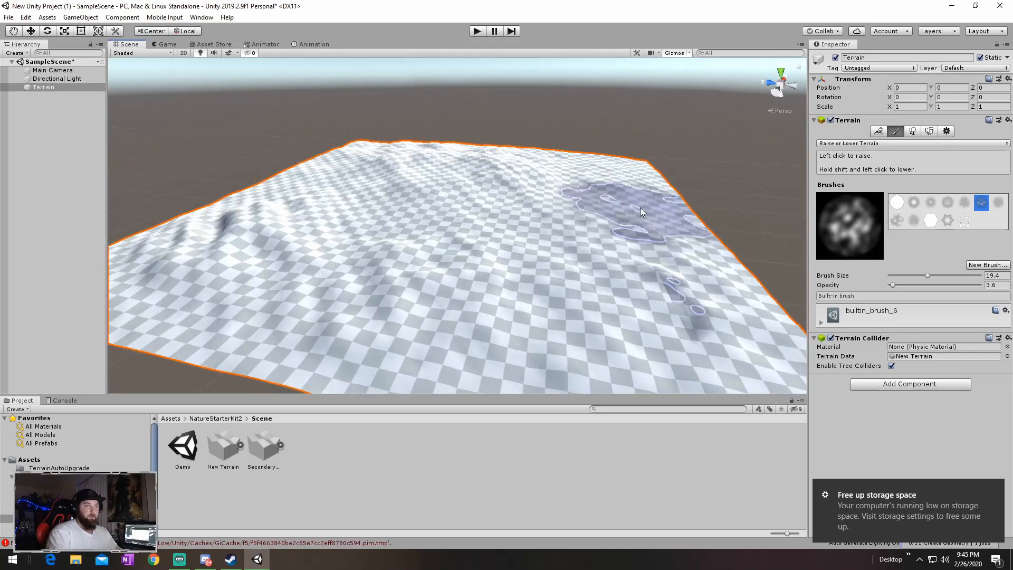
# Lower the ground with the soft round builtin_brush_2 to carve a deep pit among the hills
pyautogui.moveTo(591, 181)
pyautogui.mouseDown(button='right')
pyautogui.moveTo(662, 217)
pyautogui.moveTo(586, 196)
pyautogui.moveTo(605, 208)
pyautogui.moveTo(583, 199)
pyautogui.moveTo(362, 207)
pyautogui.moveTo(693, 248)
pyautogui.mouseUp(button='right')
pyautogui.moveTo(759, 245); pyautogui.dragTo(708, 240, button='right')
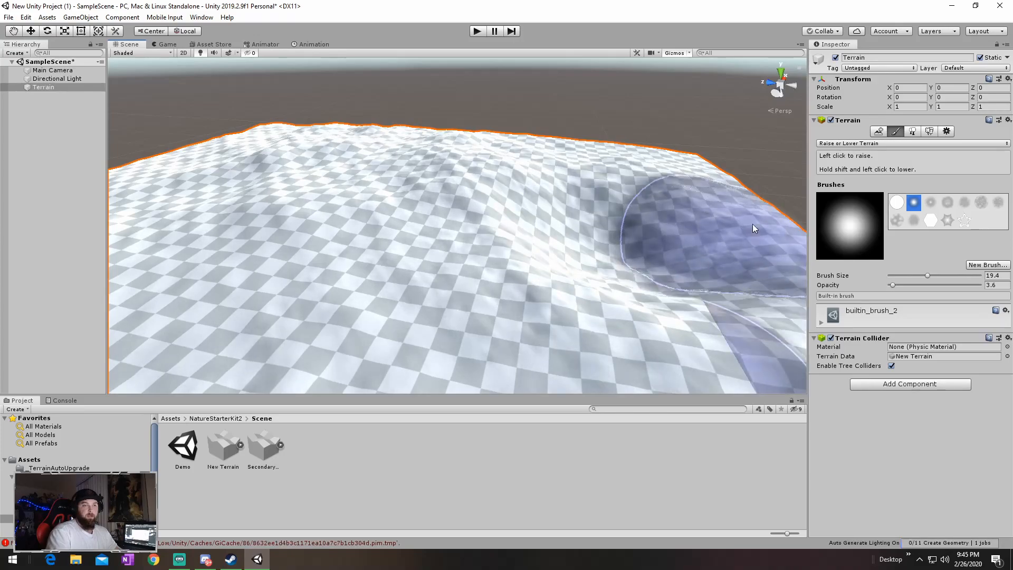
pyautogui.moveTo(746, 223); pyautogui.dragTo(739, 224)
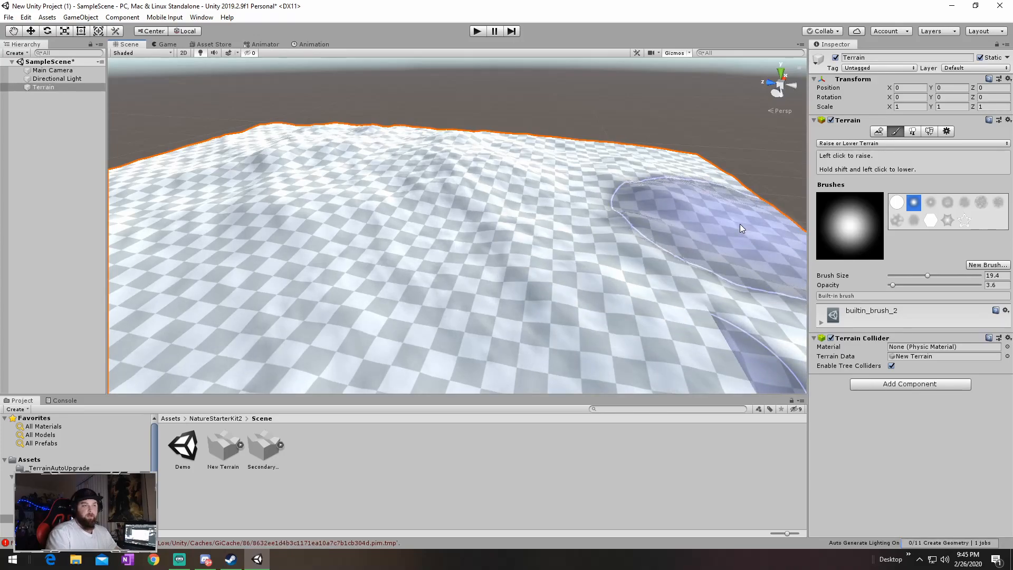
pyautogui.moveTo(381, 272)
pyautogui.mouseDown(button='right')
pyautogui.moveTo(283, 267)
pyautogui.moveTo(386, 224)
pyautogui.moveTo(425, 221)
pyautogui.moveTo(499, 241)
pyautogui.mouseUp(button='right')
pyautogui.keyDown('shift'); pyautogui.moveTo(497, 243); pyautogui.dragTo(487, 302); pyautogui.keyUp('shift')
pyautogui.moveTo(487, 303)
pyautogui.mouseDown(button='right')
pyautogui.moveTo(567, 278)
pyautogui.moveTo(484, 276)
pyautogui.moveTo(305, 301)
pyautogui.moveTo(533, 279)
pyautogui.mouseUp(button='right')
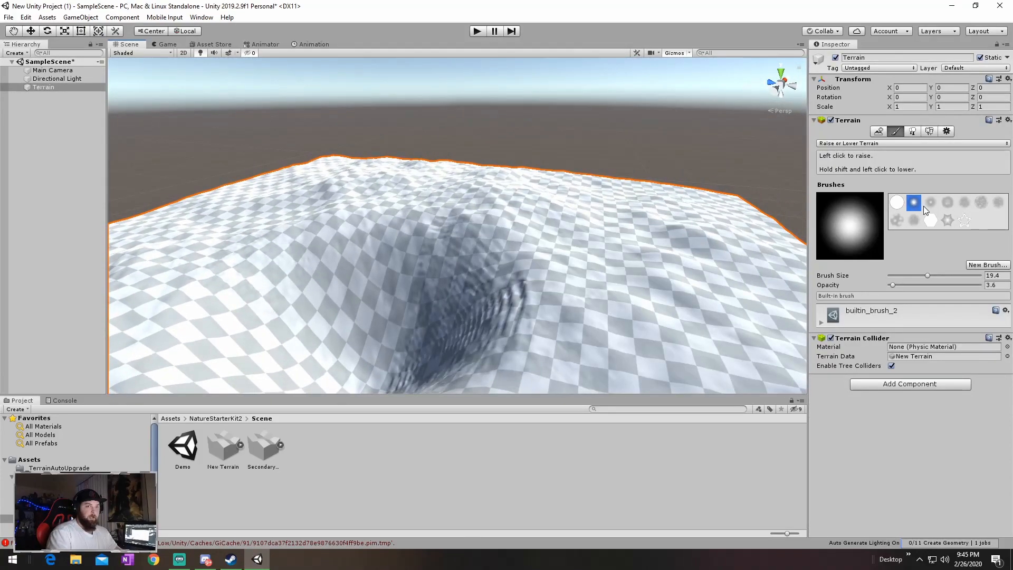
# Roughen the ground beside the pit by raising it with builtin_brush_6 at opacity 2.4
pyautogui.moveTo(519, 247); pyautogui.dragTo(529, 277)
pyautogui.hotkey('ctrl', 'z')
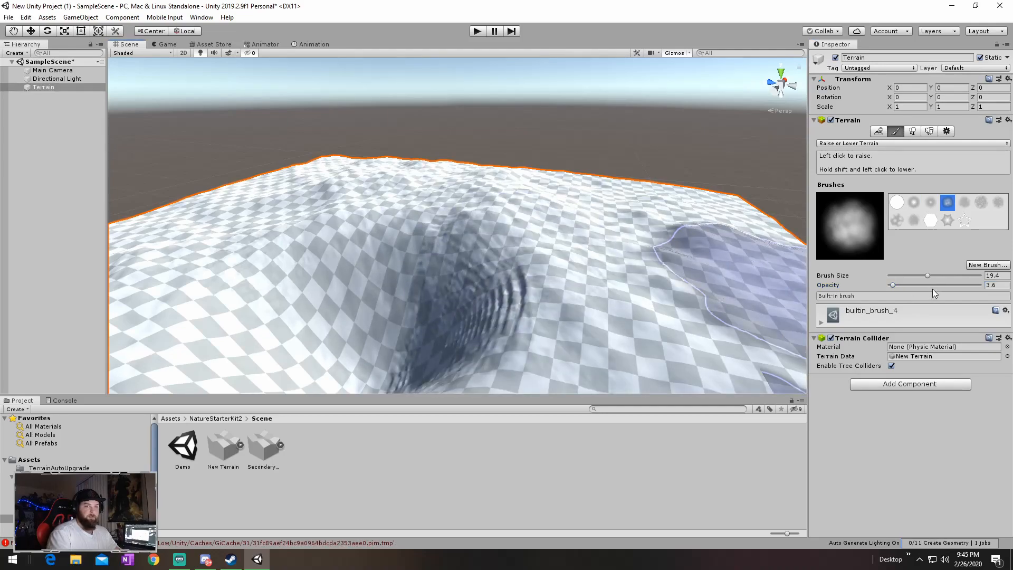
pyautogui.moveTo(891, 284); pyautogui.dragTo(889, 285)
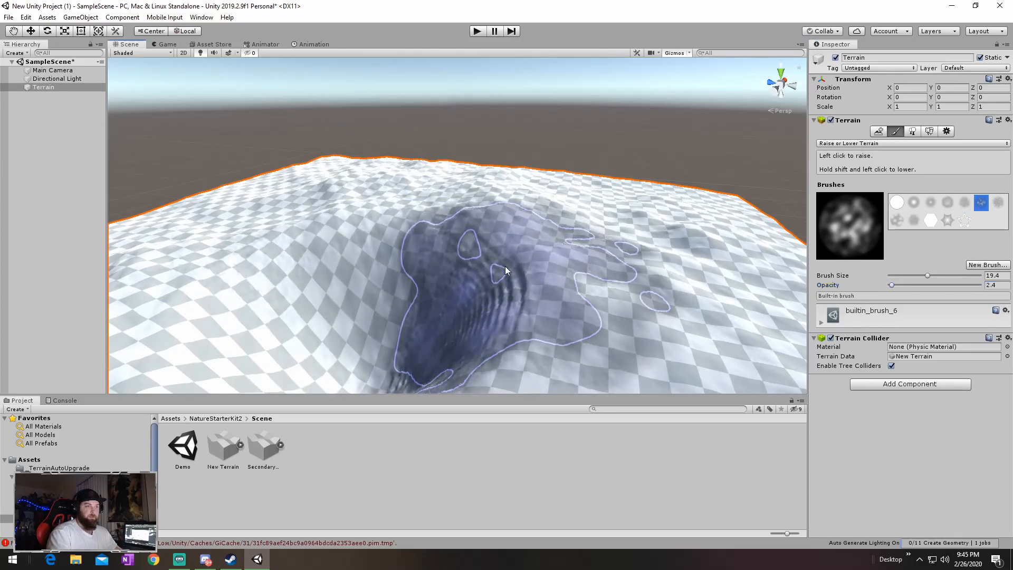
pyautogui.moveTo(344, 318)
pyautogui.mouseDown()
pyautogui.moveTo(304, 299)
pyautogui.moveTo(265, 331)
pyautogui.mouseUp()
pyautogui.moveTo(449, 316)
pyautogui.keyDown('alt'); pyautogui.mouseDown()
pyautogui.moveTo(398, 310)
pyautogui.moveTo(301, 327)
pyautogui.mouseUp(); pyautogui.keyUp('alt')
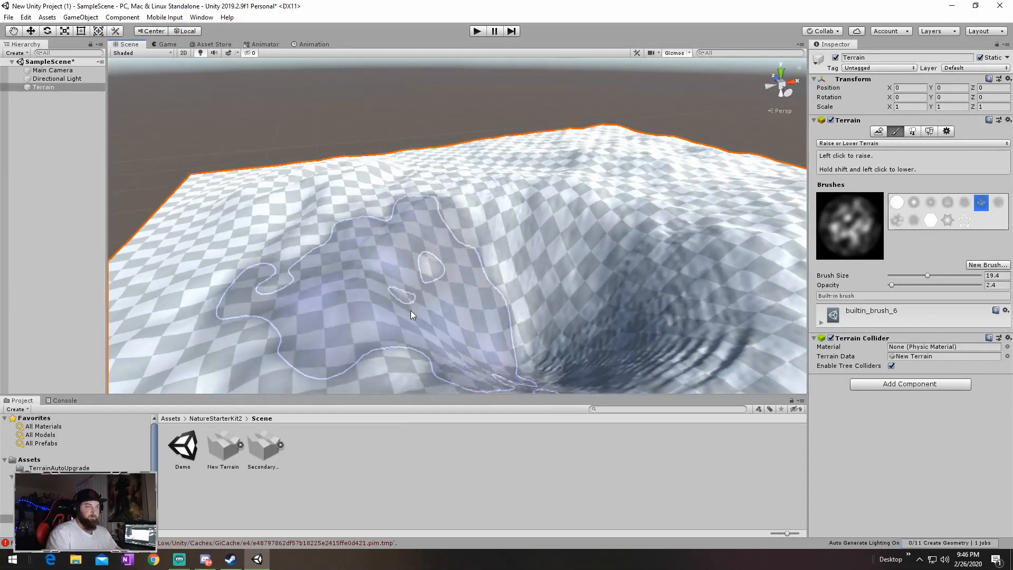
pyautogui.moveTo(467, 370)
pyautogui.keyDown('alt'); pyautogui.mouseDown()
pyautogui.moveTo(532, 369)
pyautogui.moveTo(376, 299)
pyautogui.moveTo(549, 280)
pyautogui.moveTo(477, 270)
pyautogui.moveTo(443, 287)
pyautogui.moveTo(382, 254)
pyautogui.moveTo(417, 246)
pyautogui.mouseUp(); pyautogui.keyUp('alt')
# Smooth the pit's rippled walls using Smooth Height with the solid round builtin_brush_1, increasing the opacity to 70.1
pyautogui.click(853, 143)
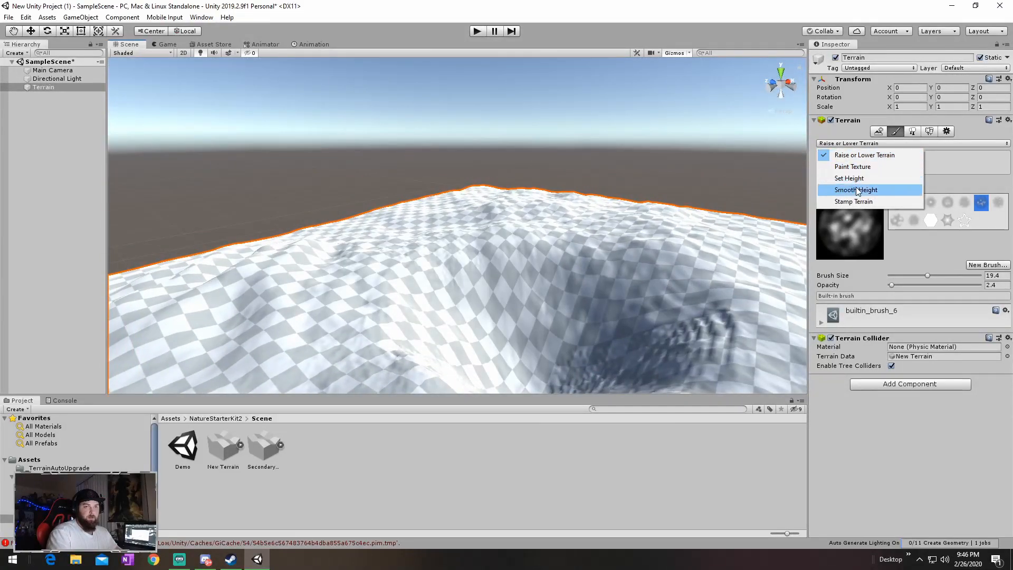
pyautogui.click(856, 190)
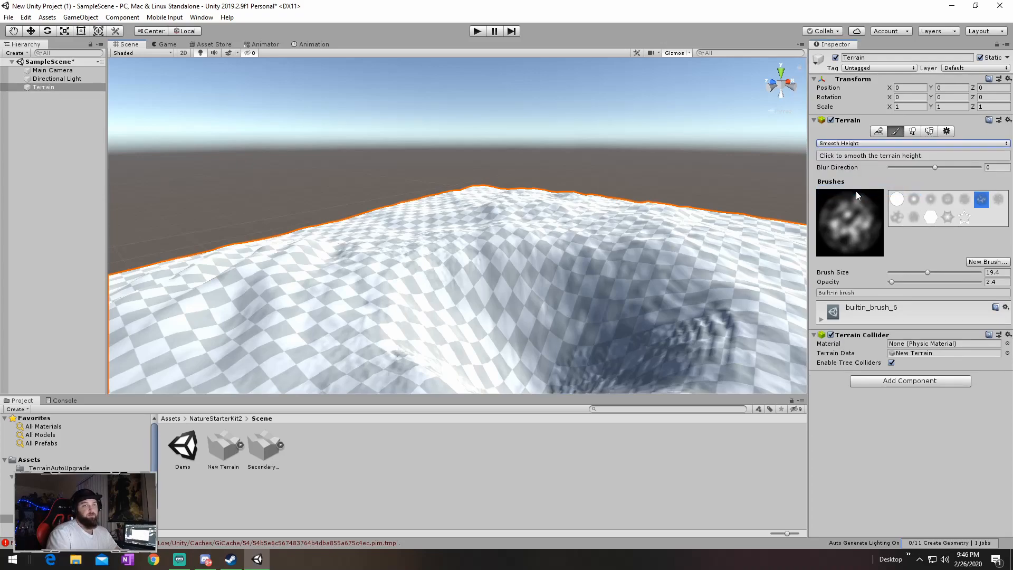
pyautogui.click(896, 200)
pyautogui.moveTo(448, 245)
pyautogui.keyDown('alt'); pyautogui.mouseDown()
pyautogui.moveTo(626, 228)
pyautogui.moveTo(594, 242)
pyautogui.mouseUp(); pyautogui.keyUp('alt')
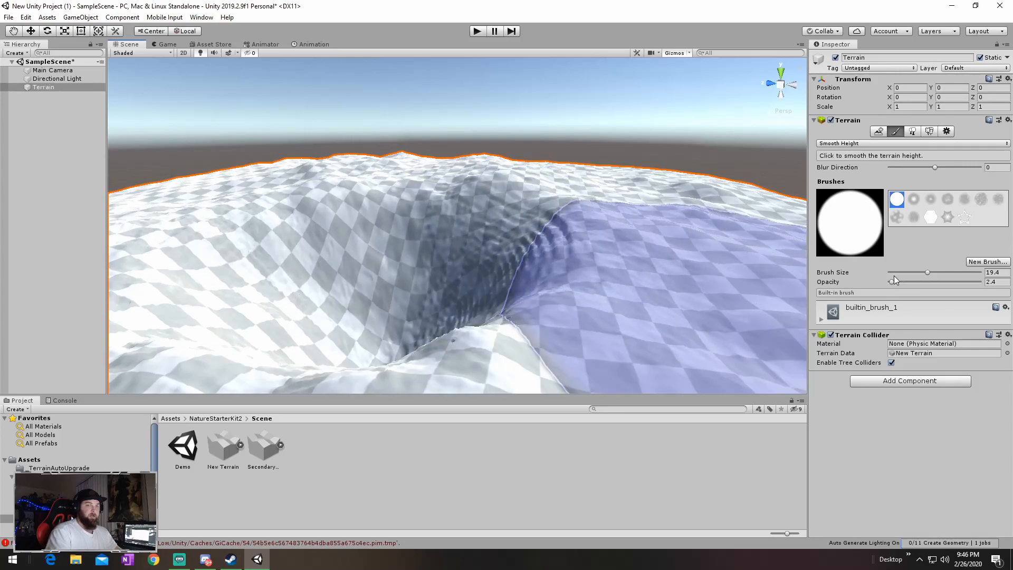
pyautogui.moveTo(892, 282); pyautogui.dragTo(903, 283)
pyautogui.moveTo(469, 250)
pyautogui.mouseDown()
pyautogui.moveTo(457, 253)
pyautogui.moveTo(479, 313)
pyautogui.moveTo(321, 321)
pyautogui.moveTo(465, 370)
pyautogui.mouseUp()
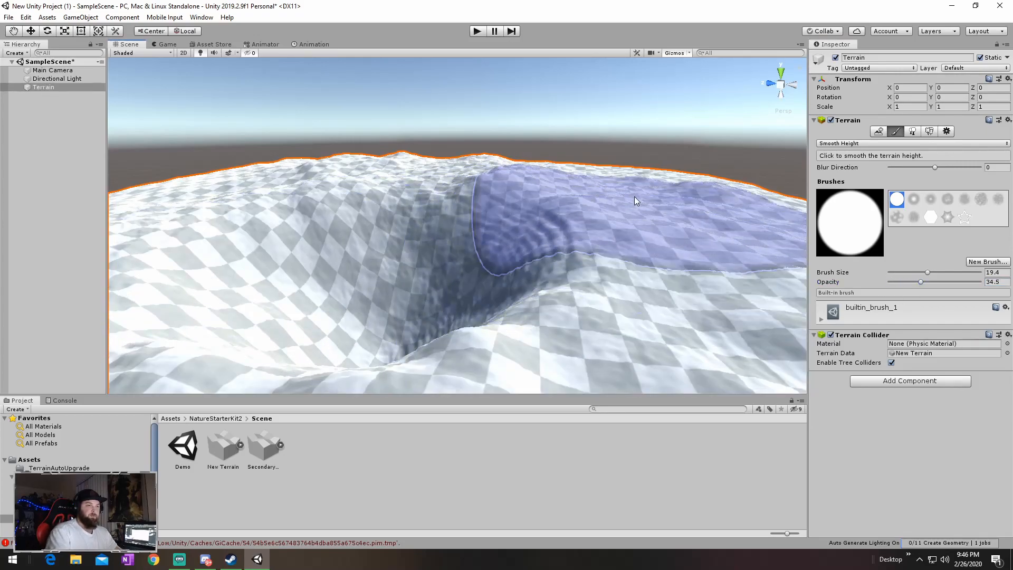
pyautogui.moveTo(951, 283); pyautogui.dragTo(953, 283)
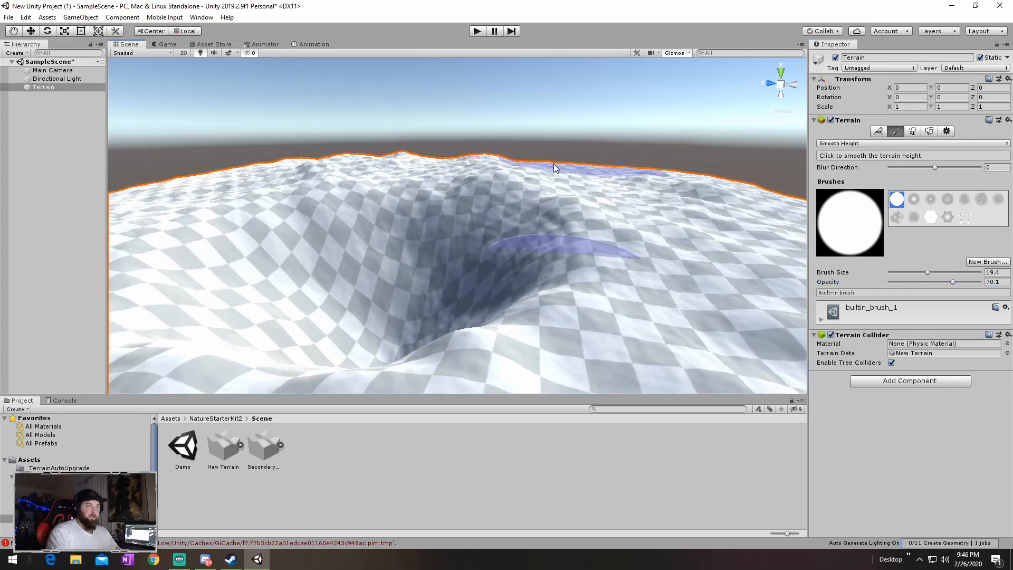
# Smooth the hills around the pit and toward the terrain's edges with Smooth Height and builtin_brush_1
pyautogui.moveTo(299, 166)
pyautogui.mouseDown(button='right')
pyautogui.moveTo(289, 208)
pyautogui.moveTo(199, 232)
pyautogui.mouseUp(button='right')
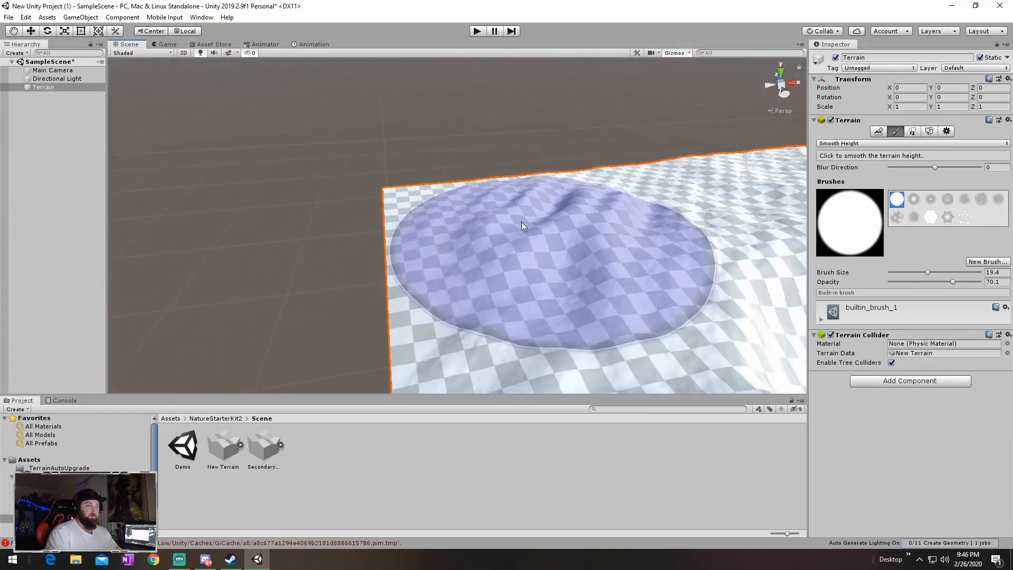
pyautogui.moveTo(645, 183)
pyautogui.mouseDown(button='right')
pyautogui.moveTo(765, 182)
pyautogui.moveTo(743, 185)
pyautogui.mouseUp(button='right')
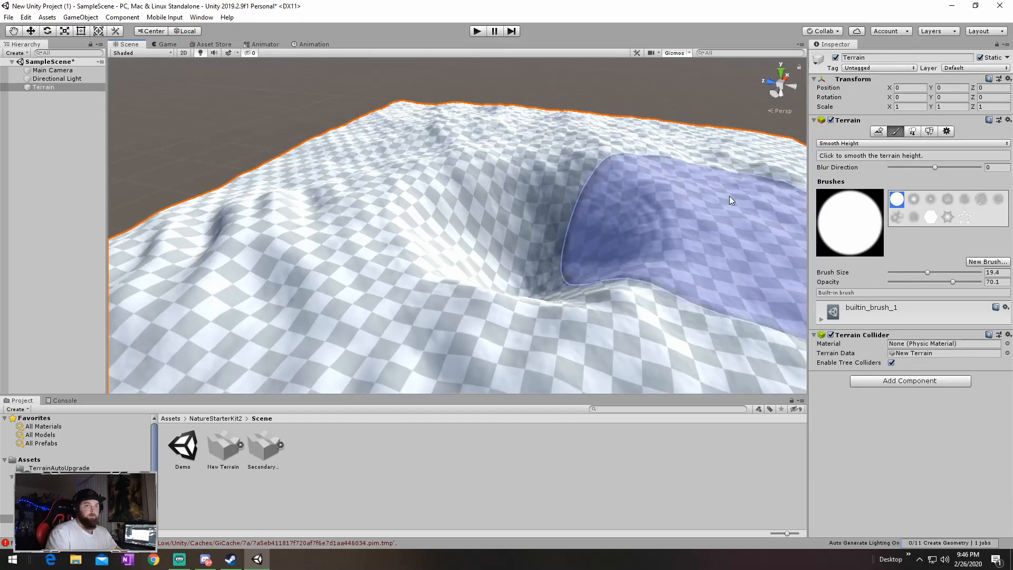
pyautogui.moveTo(673, 133); pyautogui.dragTo(809, 169, button='right')
pyautogui.moveTo(518, 166)
pyautogui.mouseDown()
pyautogui.moveTo(479, 245)
pyautogui.moveTo(569, 203)
pyautogui.moveTo(448, 129)
pyautogui.moveTo(409, 182)
pyautogui.moveTo(169, 233)
pyautogui.mouseUp()
pyautogui.moveTo(393, 184); pyautogui.dragTo(277, 167, button='right')
pyautogui.moveTo(277, 168)
pyautogui.mouseDown()
pyautogui.moveTo(454, 144)
pyautogui.moveTo(356, 166)
pyautogui.moveTo(428, 287)
pyautogui.moveTo(571, 208)
pyautogui.moveTo(488, 137)
pyautogui.moveTo(362, 128)
pyautogui.moveTo(249, 222)
pyautogui.moveTo(558, 163)
pyautogui.mouseUp()
pyautogui.moveTo(558, 163)
pyautogui.mouseDown(button='right')
pyautogui.moveTo(478, 126)
pyautogui.moveTo(426, 143)
pyautogui.mouseUp(button='right')
pyautogui.moveTo(426, 143)
pyautogui.mouseDown()
pyautogui.moveTo(369, 192)
pyautogui.moveTo(620, 166)
pyautogui.mouseUp()
pyautogui.moveTo(620, 166)
pyautogui.mouseDown(button='right')
pyautogui.moveTo(531, 172)
pyautogui.moveTo(509, 162)
pyautogui.moveTo(543, 204)
pyautogui.moveTo(603, 204)
pyautogui.mouseUp(button='right')
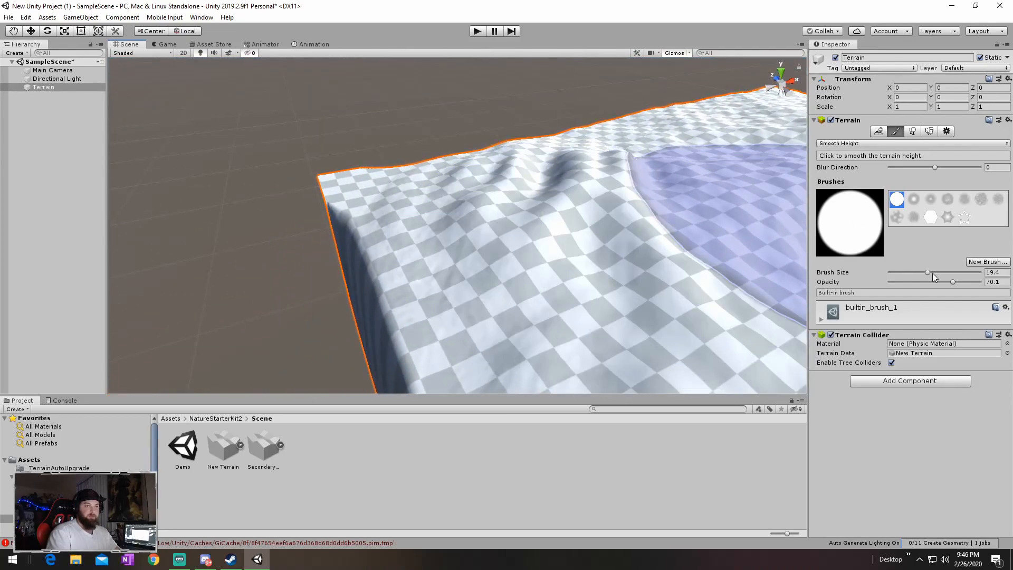
# Raise uneven ground near the terrain's corner using Raise or Lower Terrain with builtin_brush_4 at opacity 4.2
pyautogui.click(900, 141)
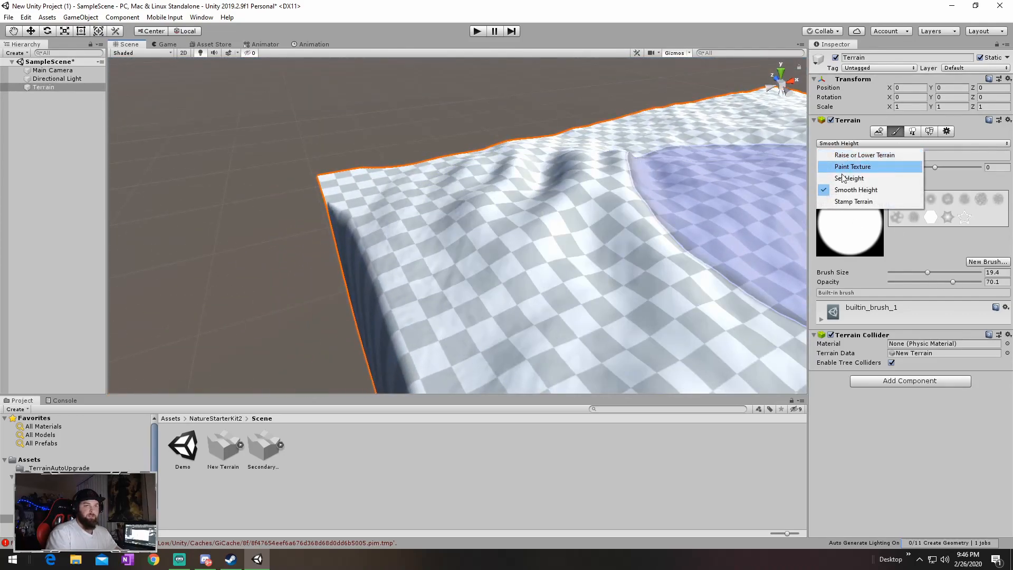
pyautogui.click(848, 154)
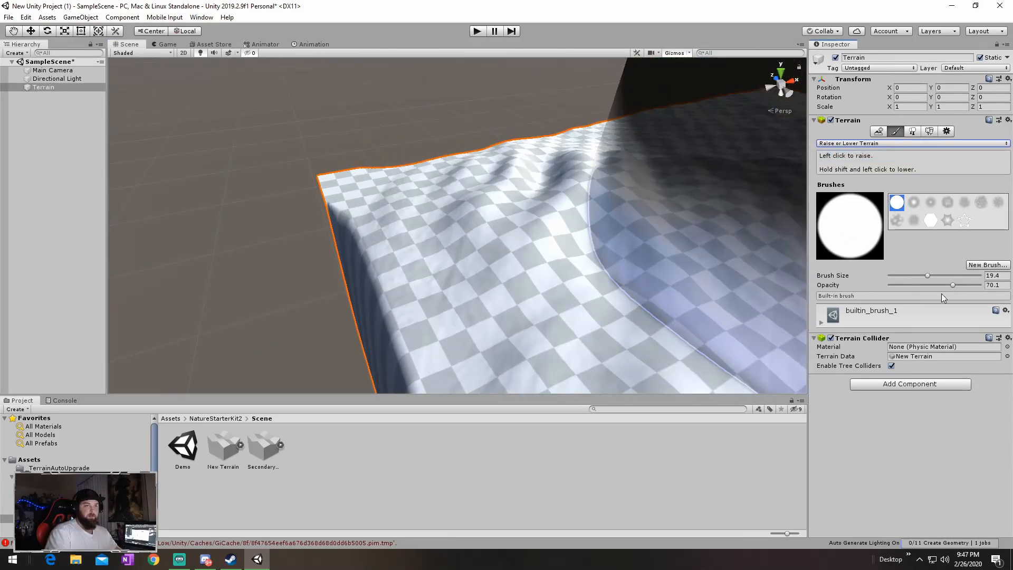
pyautogui.moveTo(894, 283); pyautogui.dragTo(892, 283)
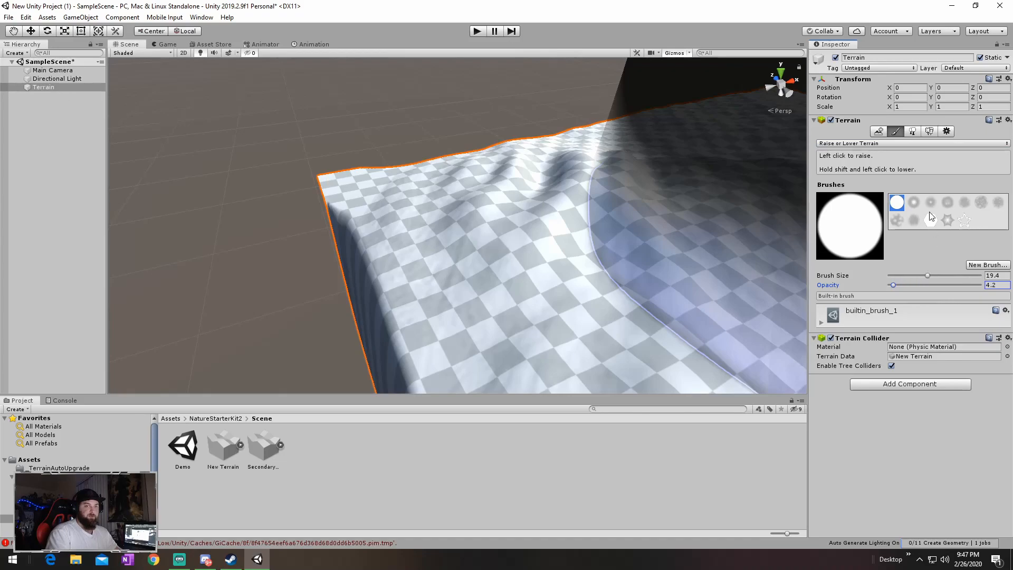
pyautogui.click(948, 206)
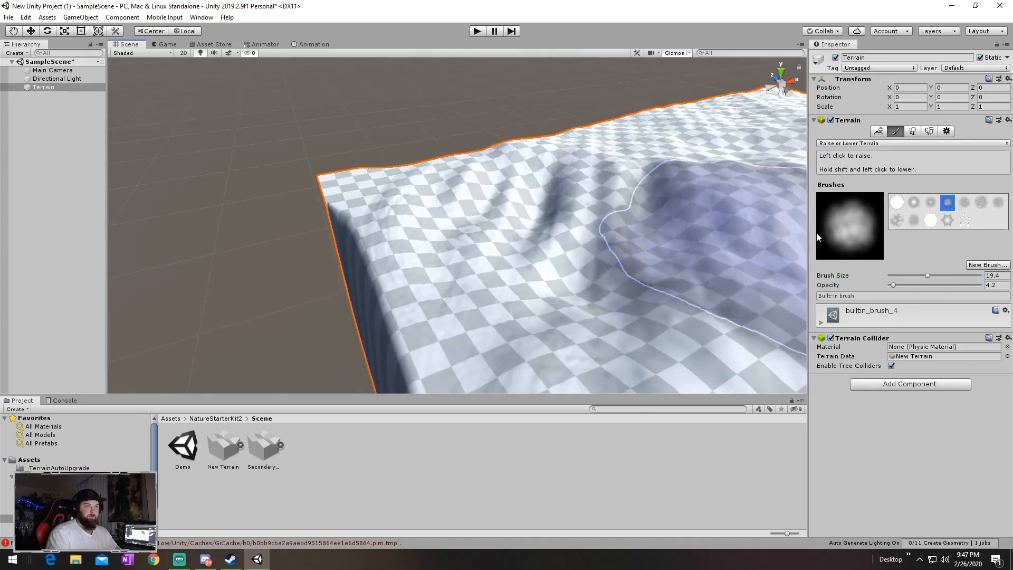
# Raise and lower a round patch near the terrain's corner with the solid round builtin_brush_1
pyautogui.click(897, 203)
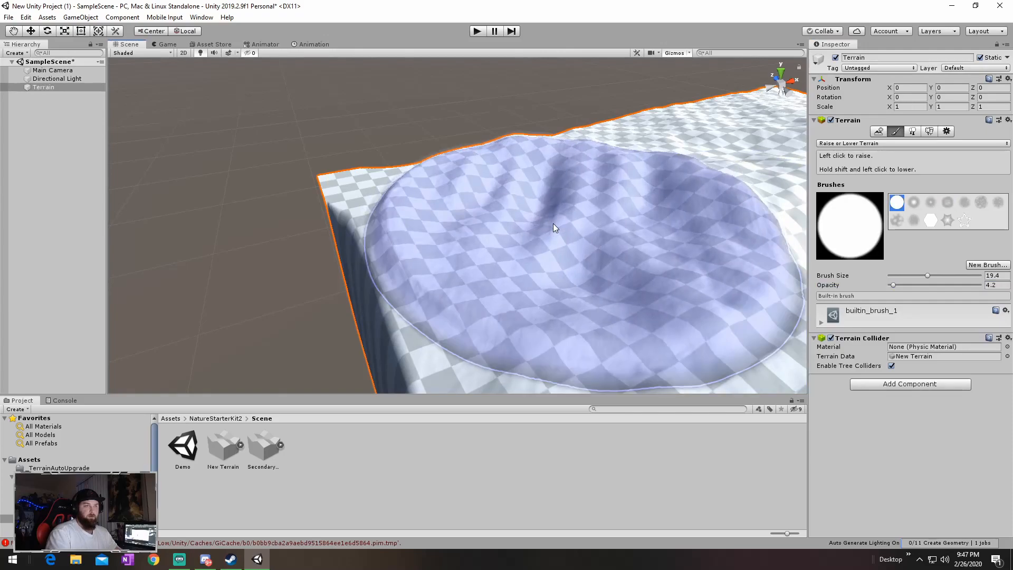
pyautogui.moveTo(557, 222)
pyautogui.keyDown('alt'); pyautogui.mouseDown()
pyautogui.moveTo(693, 198)
pyautogui.moveTo(649, 200)
pyautogui.mouseUp(); pyautogui.keyUp('alt')
pyautogui.press('a')
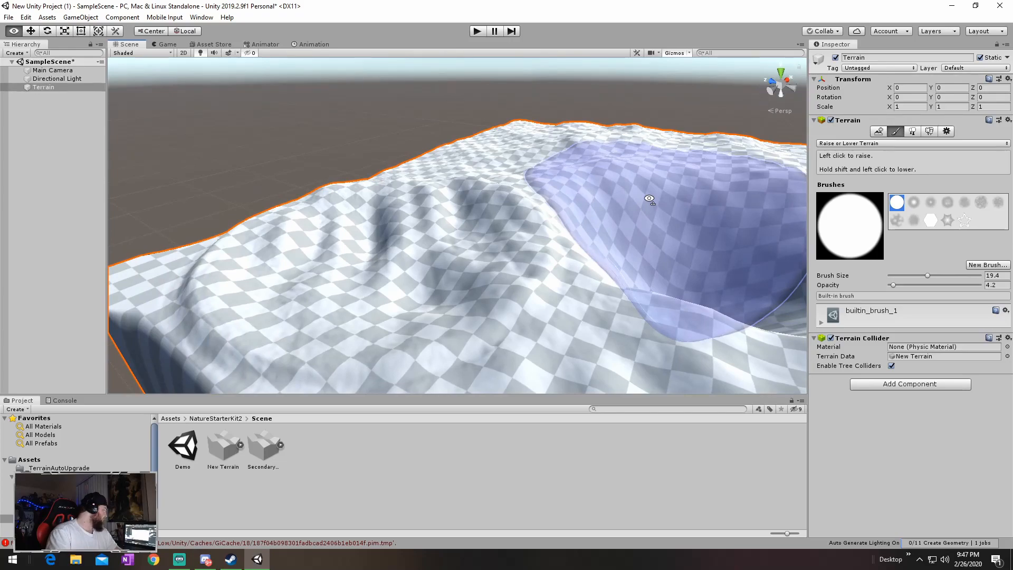
pyautogui.press('a')
pyautogui.keyDown('shift'); pyautogui.moveTo(393, 257); pyautogui.dragTo(392, 257); pyautogui.keyUp('shift')
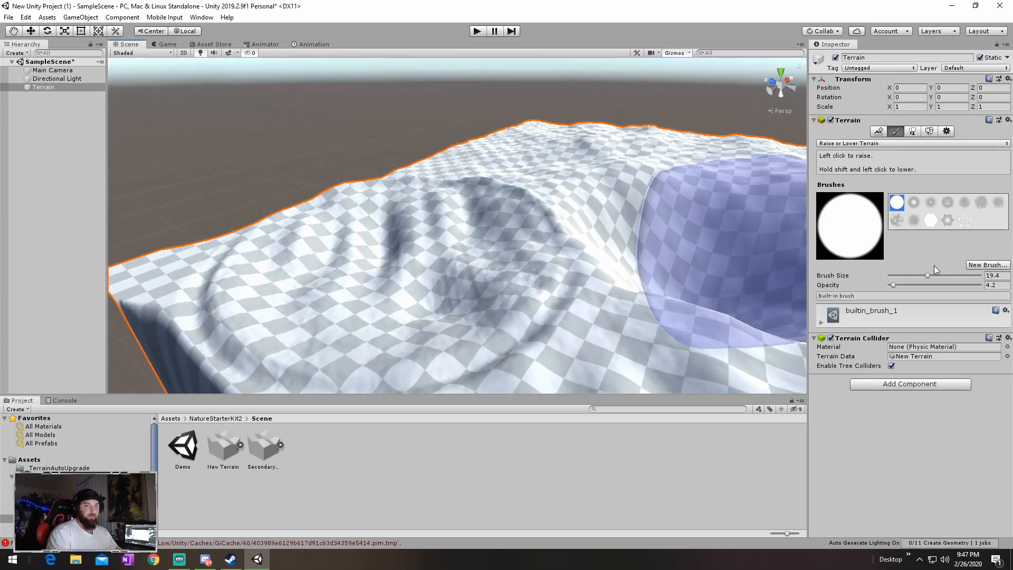
# Flatten the terrain's corner area to a height of 10 using Set Height with builtin_brush_1
pyautogui.click(849, 179)
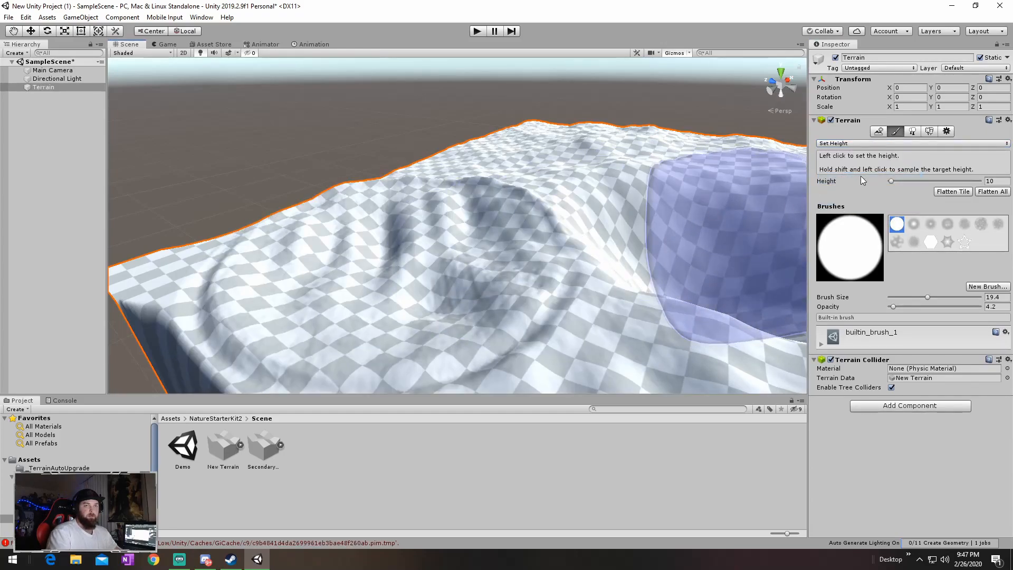
pyautogui.click(846, 190)
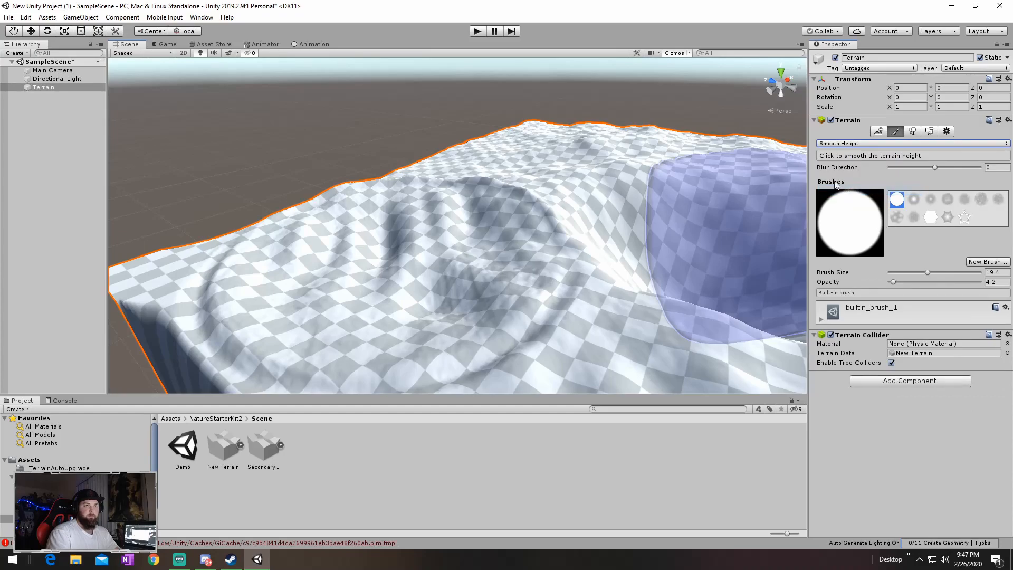
pyautogui.click(836, 180)
pyautogui.moveTo(582, 194)
pyautogui.keyDown('alt'); pyautogui.mouseDown()
pyautogui.moveTo(545, 224)
pyautogui.moveTo(487, 192)
pyautogui.moveTo(477, 197)
pyautogui.moveTo(514, 177)
pyautogui.moveTo(547, 176)
pyautogui.moveTo(559, 207)
pyautogui.moveTo(467, 270)
pyautogui.moveTo(439, 244)
pyautogui.mouseUp(); pyautogui.keyUp('alt')
pyautogui.moveTo(541, 226)
pyautogui.mouseDown(button='right')
pyautogui.moveTo(581, 206)
pyautogui.moveTo(472, 224)
pyautogui.mouseUp(button='right')
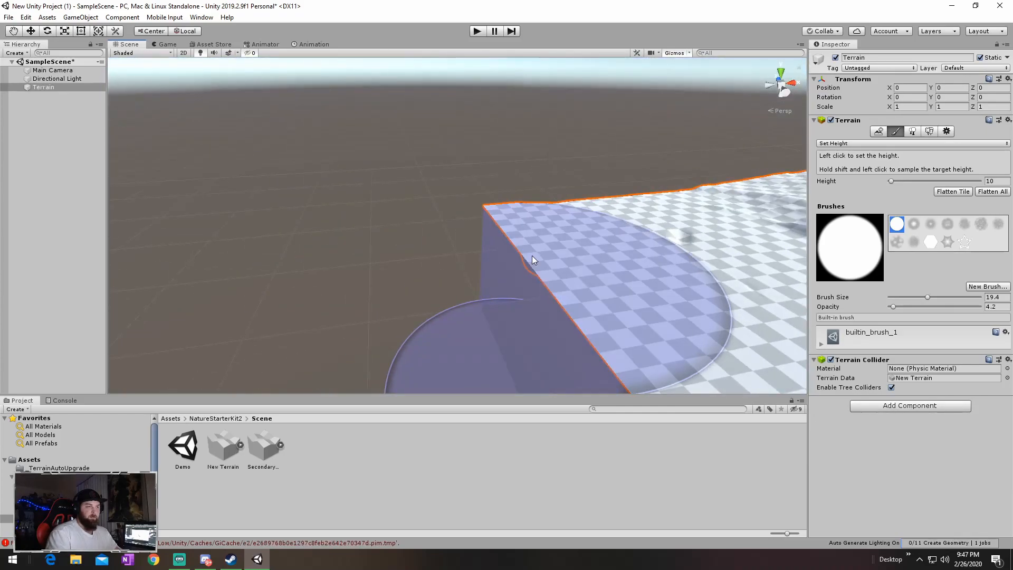
pyautogui.moveTo(559, 235)
pyautogui.keyDown('alt'); pyautogui.mouseDown()
pyautogui.moveTo(649, 206)
pyautogui.moveTo(738, 215)
pyautogui.moveTo(675, 232)
pyautogui.mouseUp(); pyautogui.keyUp('alt')
# Raise rugged hills on the flattened corner using Raise or Lower Terrain with builtin_brush_5 at opacity 14.2
pyautogui.click(947, 225)
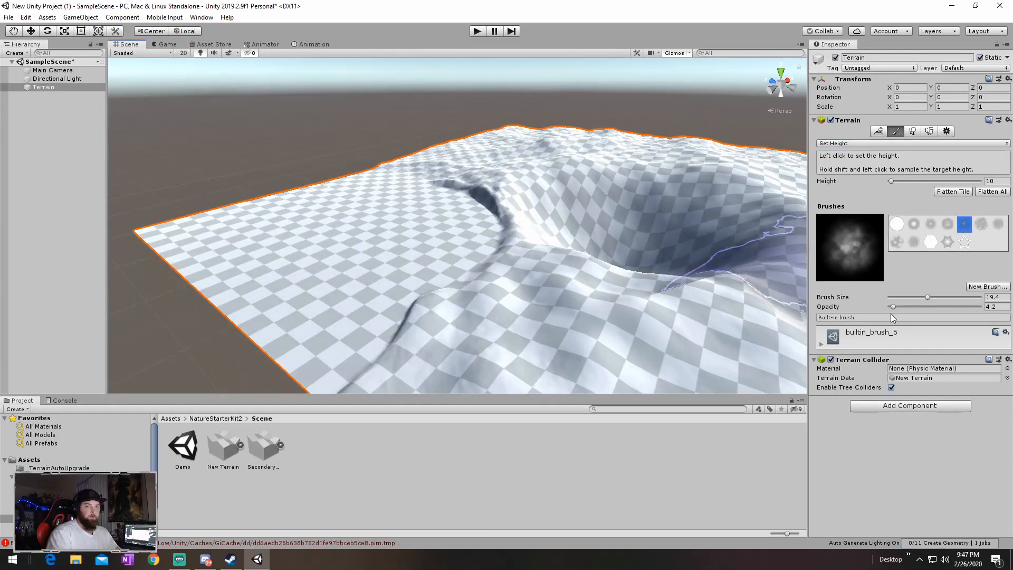
pyautogui.moveTo(897, 307); pyautogui.dragTo(903, 307)
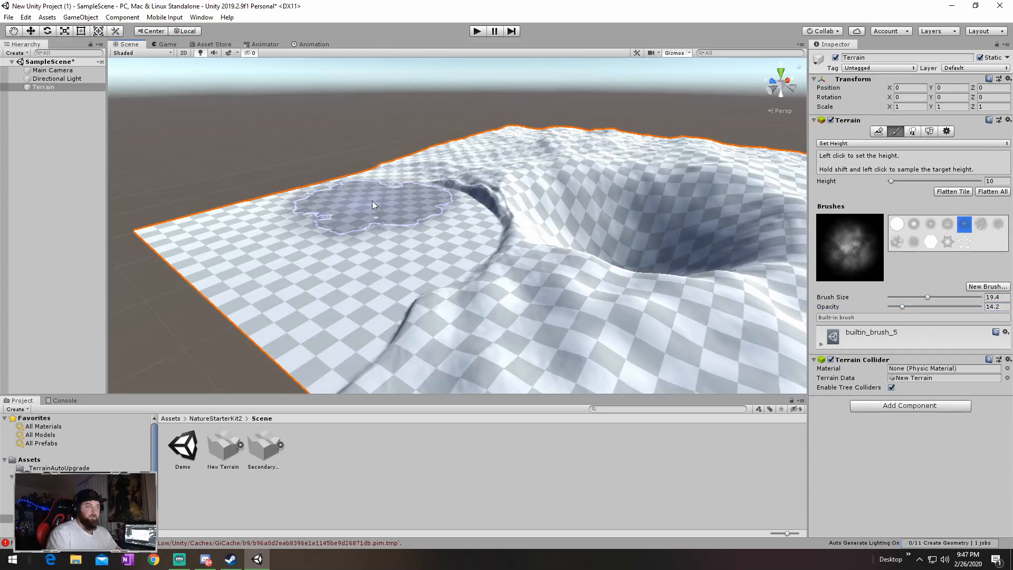
pyautogui.moveTo(370, 200); pyautogui.dragTo(375, 233)
pyautogui.hotkey('ctrl', 'z')
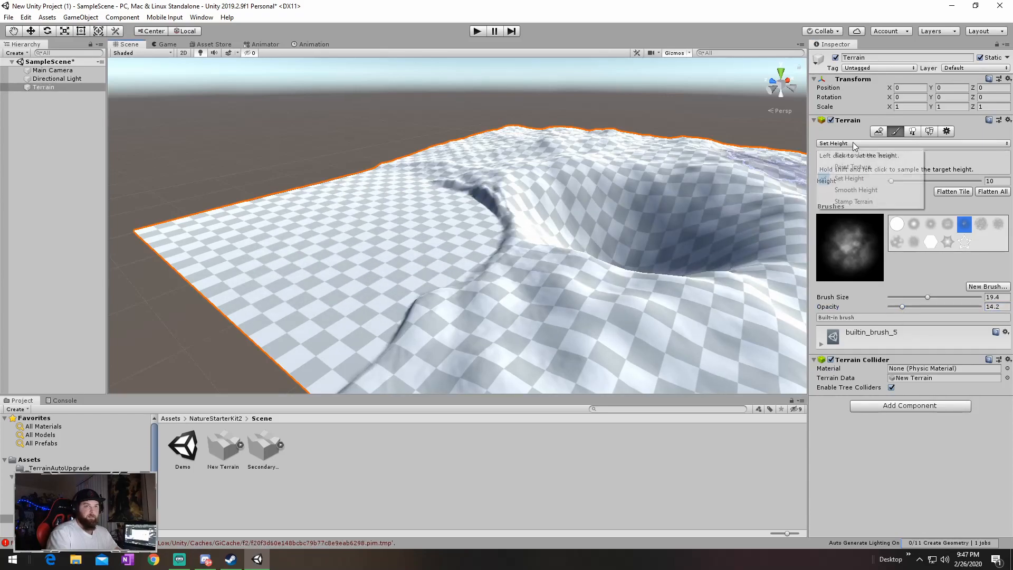
pyautogui.click(850, 155)
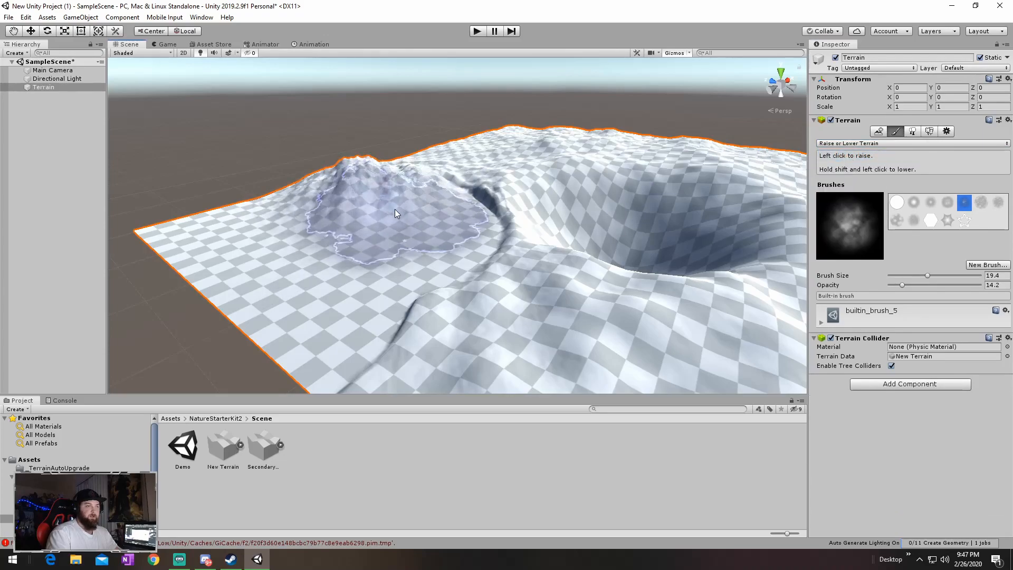
pyautogui.moveTo(412, 211)
pyautogui.mouseDown()
pyautogui.moveTo(419, 226)
pyautogui.moveTo(334, 253)
pyautogui.moveTo(258, 248)
pyautogui.moveTo(256, 221)
pyautogui.moveTo(298, 197)
pyautogui.mouseUp()
pyautogui.moveTo(475, 177); pyautogui.dragTo(733, 156, button='right')
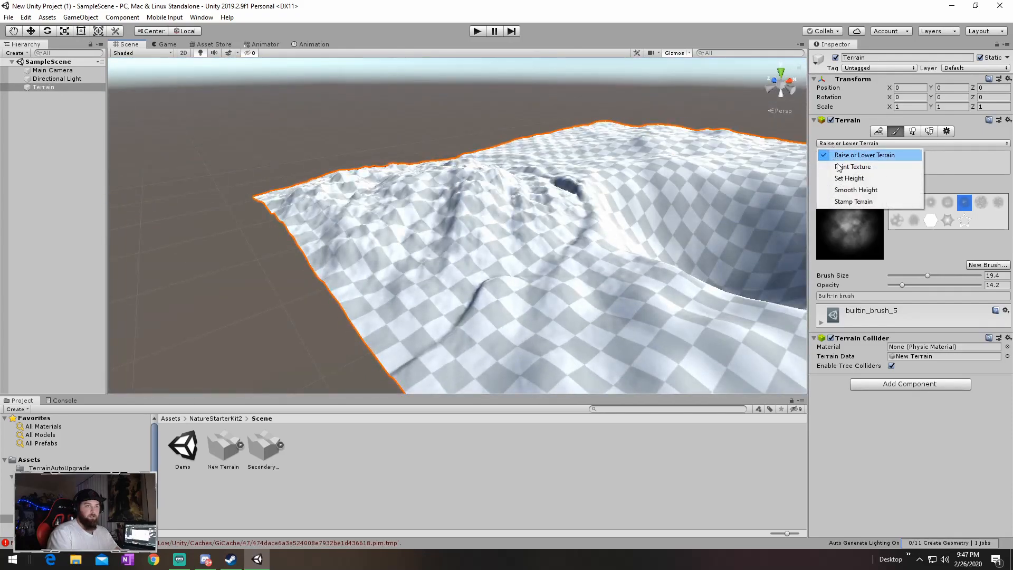
# Smooth the rugged corner hills using Smooth Height with builtin_brush_1 at opacity 94.2
pyautogui.click(847, 190)
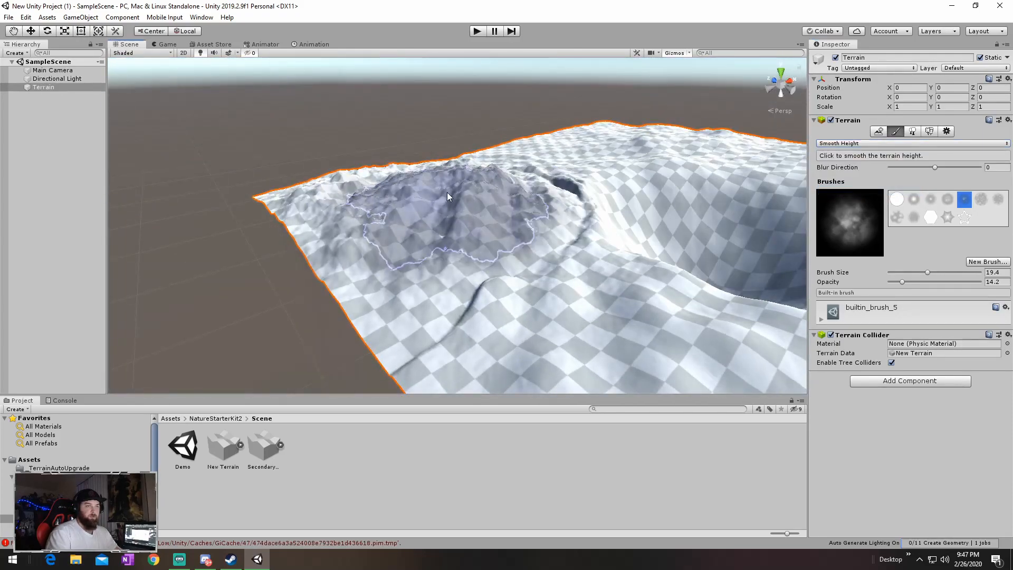
pyautogui.click(896, 199)
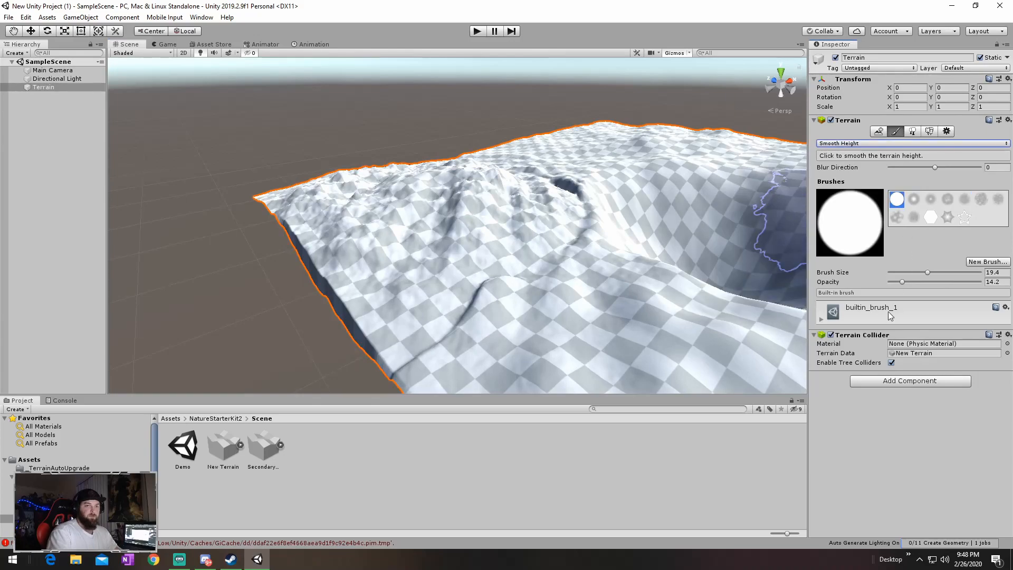
pyautogui.moveTo(902, 283); pyautogui.dragTo(975, 282)
pyautogui.moveTo(556, 258)
pyautogui.mouseDown()
pyautogui.moveTo(398, 179)
pyautogui.moveTo(524, 156)
pyautogui.mouseUp()
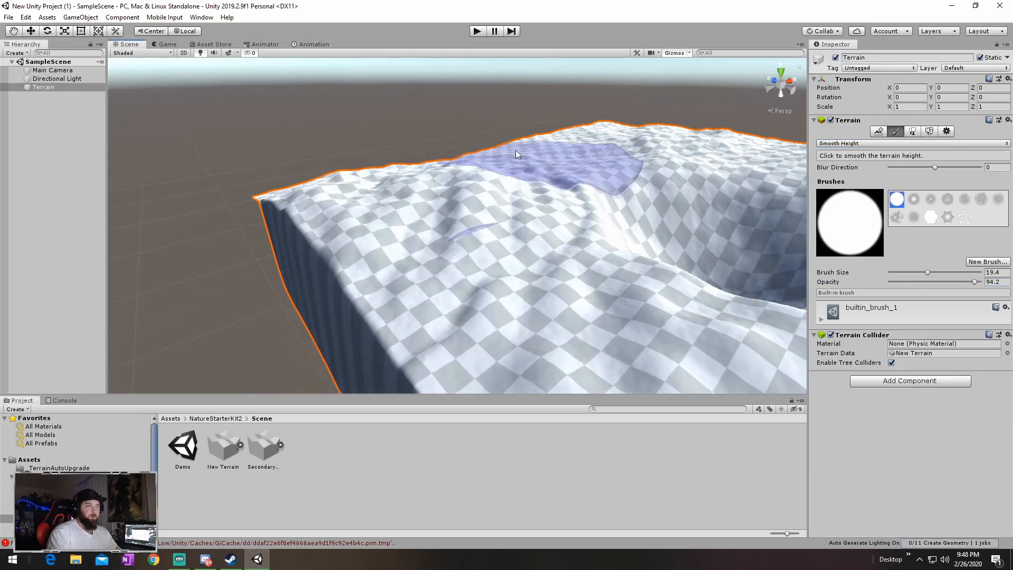
pyautogui.moveTo(491, 193)
pyautogui.mouseDown(button='right')
pyautogui.moveTo(640, 149)
pyautogui.moveTo(417, 189)
pyautogui.mouseUp(button='right')
pyautogui.moveTo(679, 217)
pyautogui.mouseDown(button='right')
pyautogui.moveTo(475, 204)
pyautogui.moveTo(584, 210)
pyautogui.moveTo(506, 237)
pyautogui.moveTo(495, 227)
pyautogui.moveTo(464, 231)
pyautogui.moveTo(681, 182)
pyautogui.mouseUp(button='right')
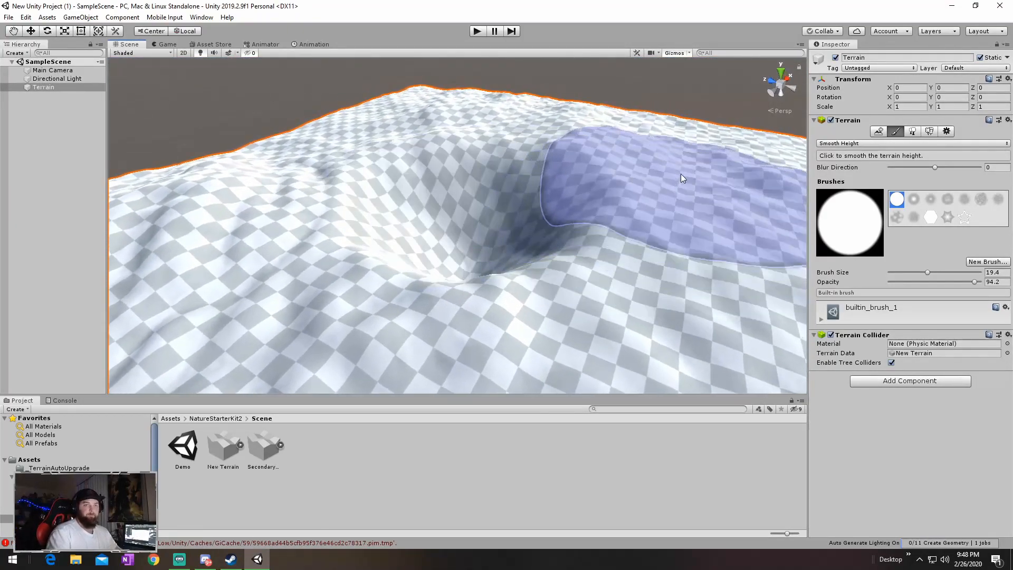
# Switch the terrain painting mode to Paint Texture
pyautogui.click(912, 132)
pyautogui.click(889, 132)
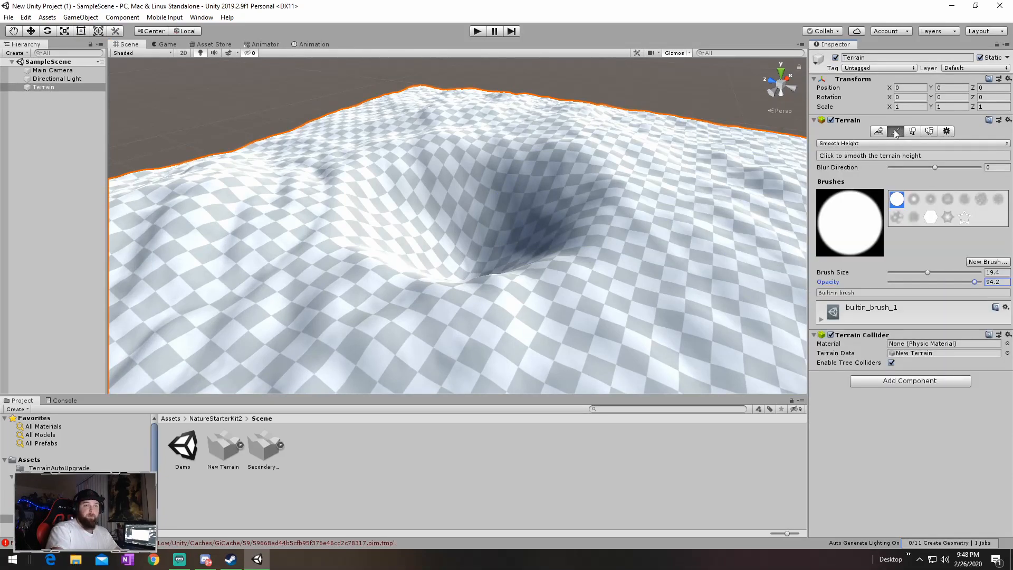
pyautogui.click(882, 142)
pyautogui.click(851, 164)
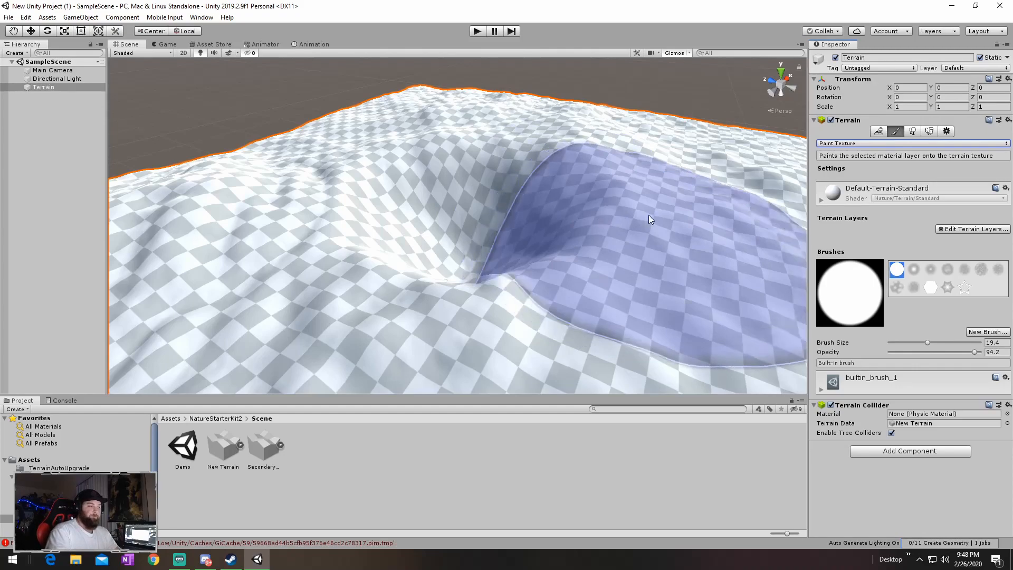
pyautogui.click(978, 332)
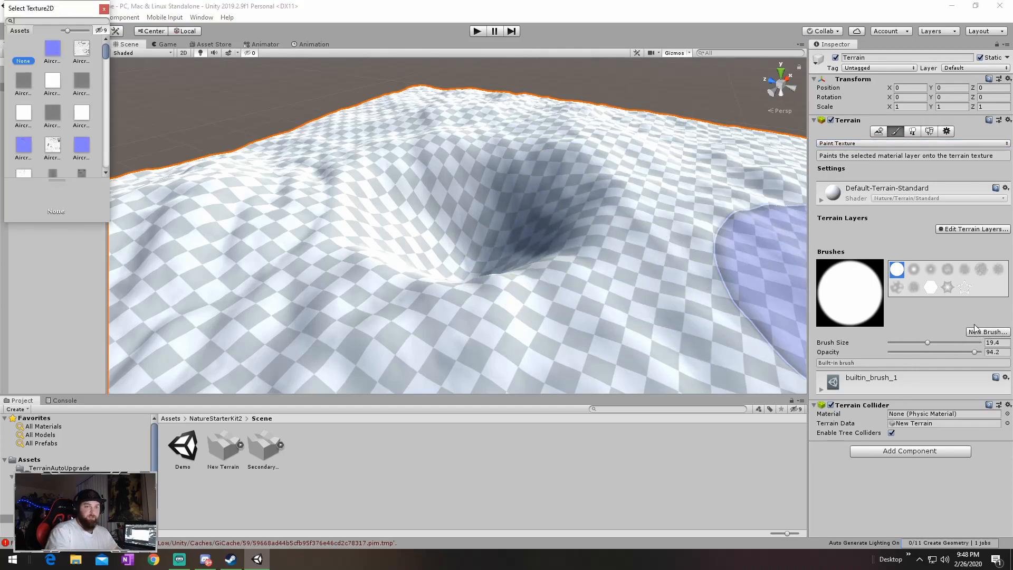
pyautogui.click(948, 319)
# Create a terrain layer from the GrassRockyAlbedo texture
pyautogui.click(959, 230)
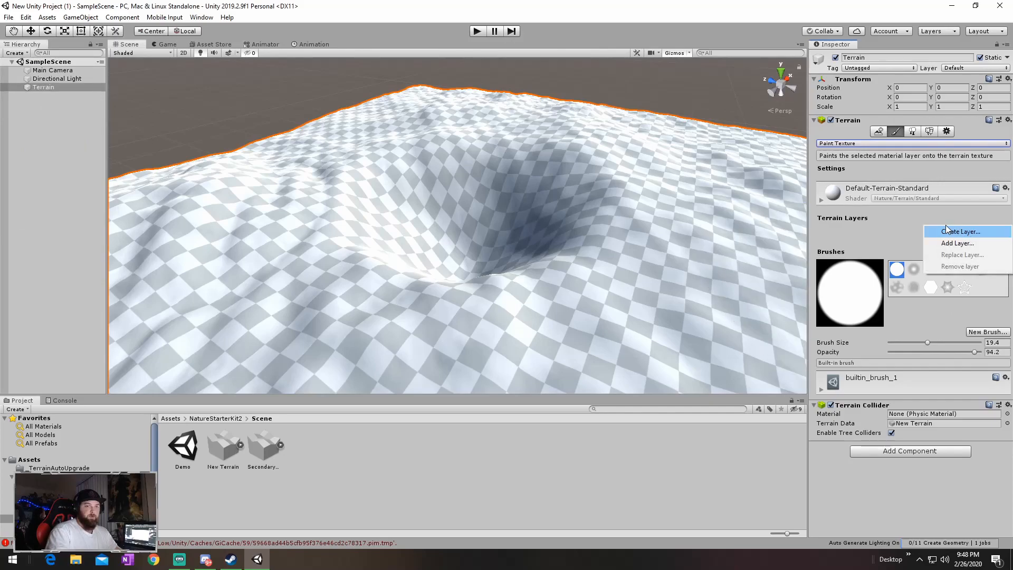
pyautogui.click(944, 233)
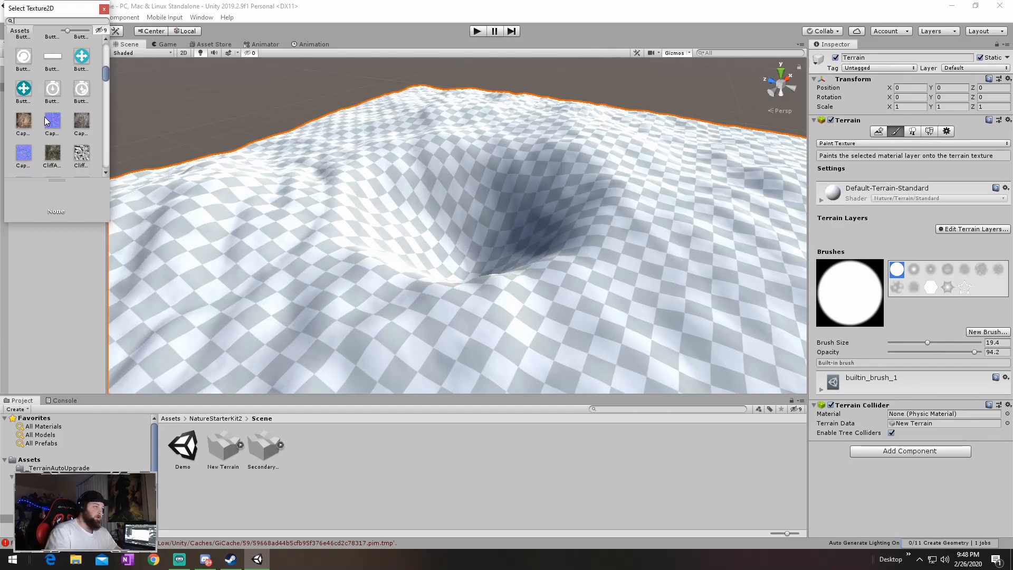
pyautogui.scroll(-5, 44, 116)
pyautogui.scroll(-2, 44, 116)
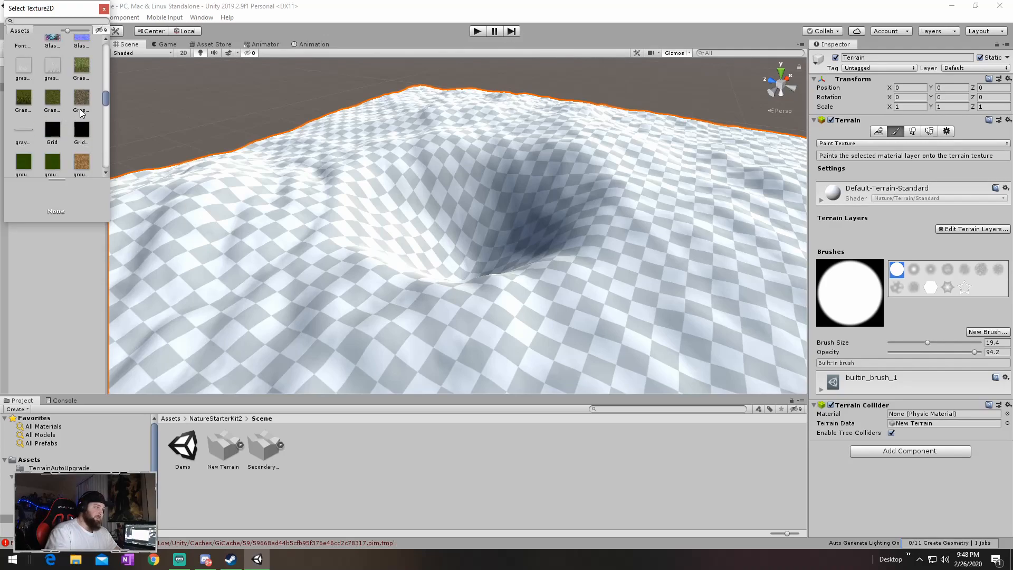
pyautogui.scroll(-1, 68, 116)
pyautogui.scroll(2, 66, 118)
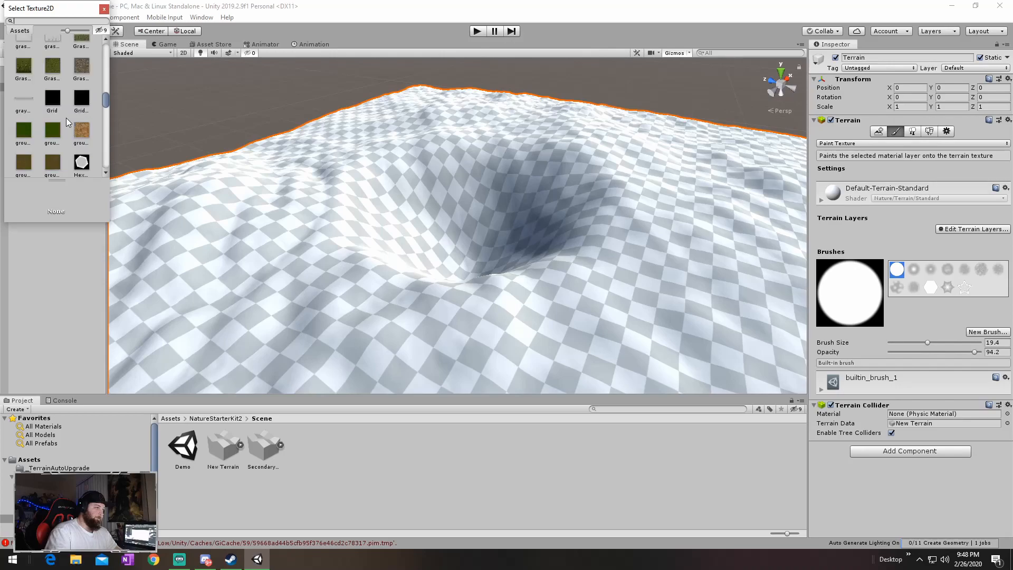
pyautogui.click(82, 100)
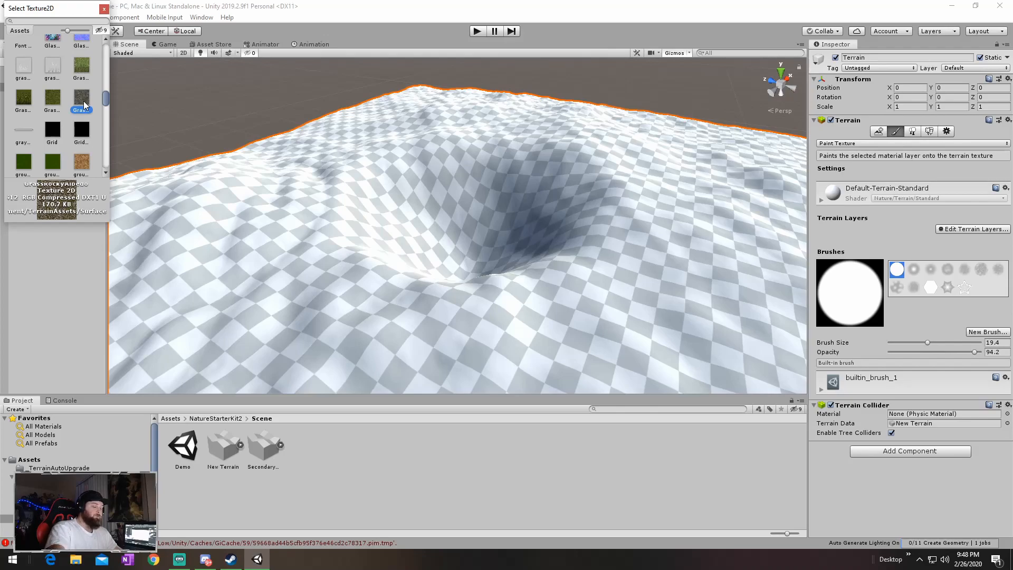
pyautogui.doubleClick(83, 100)
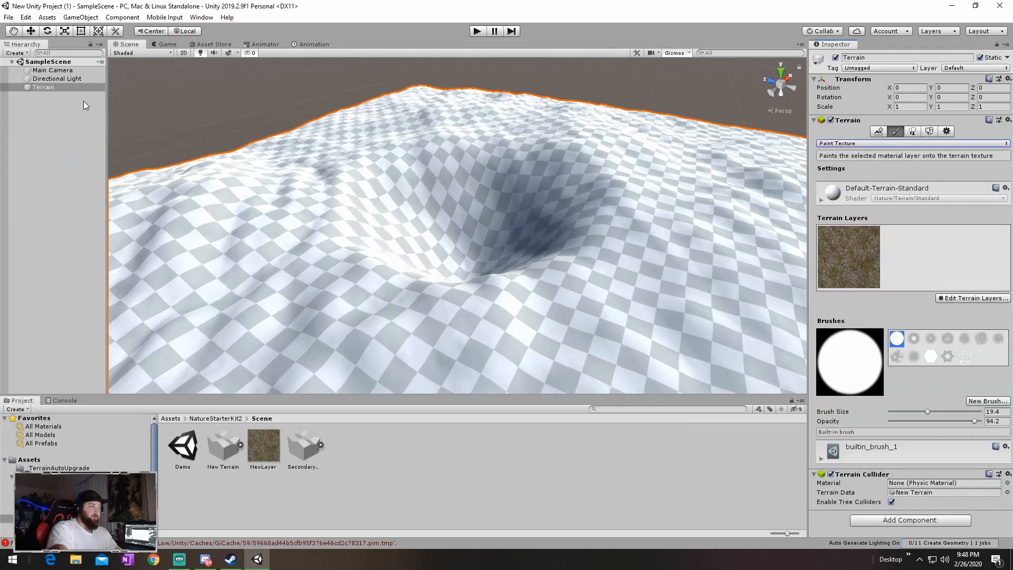
# Paint the rocky grass layer across the hills and pit of the terrain
pyautogui.click(869, 264)
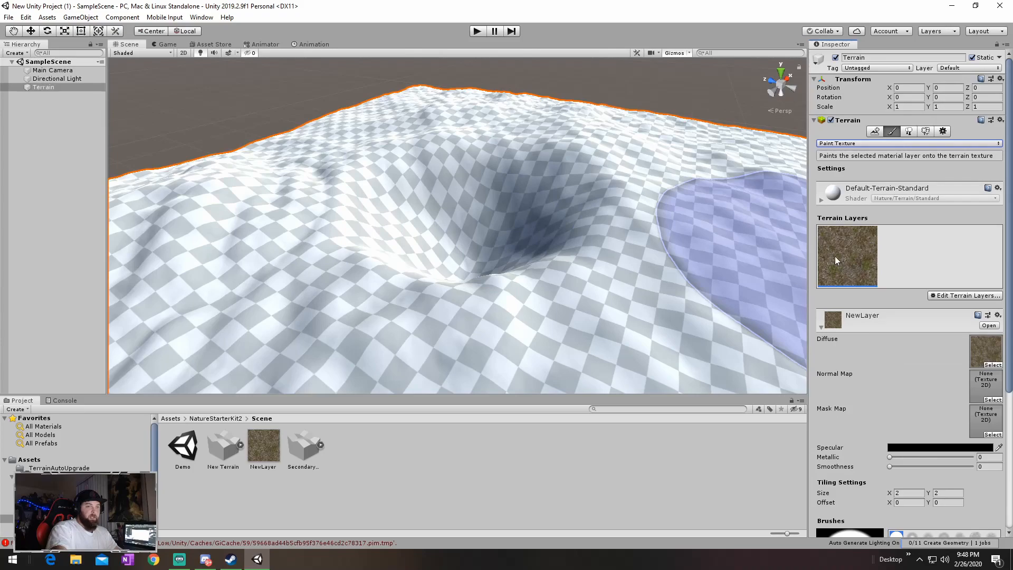
pyautogui.moveTo(654, 261)
pyautogui.mouseDown()
pyautogui.moveTo(638, 160)
pyautogui.moveTo(458, 115)
pyautogui.moveTo(439, 99)
pyautogui.moveTo(494, 115)
pyautogui.mouseUp()
pyautogui.moveTo(495, 115)
pyautogui.mouseDown(button='right')
pyautogui.moveTo(597, 131)
pyautogui.moveTo(558, 142)
pyautogui.mouseUp(button='right')
pyautogui.scroll(-4, 556, 141)
pyautogui.moveTo(556, 143)
pyautogui.mouseDown()
pyautogui.moveTo(549, 315)
pyautogui.moveTo(317, 298)
pyautogui.moveTo(323, 210)
pyautogui.mouseUp()
pyautogui.moveTo(323, 211)
pyautogui.mouseDown(button='right')
pyautogui.moveTo(405, 172)
pyautogui.moveTo(332, 224)
pyautogui.mouseUp(button='right')
pyautogui.moveTo(545, 144)
pyautogui.mouseDown(button='right')
pyautogui.moveTo(533, 147)
pyautogui.moveTo(658, 99)
pyautogui.moveTo(378, 117)
pyautogui.moveTo(545, 118)
pyautogui.moveTo(466, 122)
pyautogui.moveTo(479, 113)
pyautogui.moveTo(468, 120)
pyautogui.moveTo(450, 100)
pyautogui.moveTo(418, 129)
pyautogui.moveTo(482, 136)
pyautogui.mouseUp(button='right')
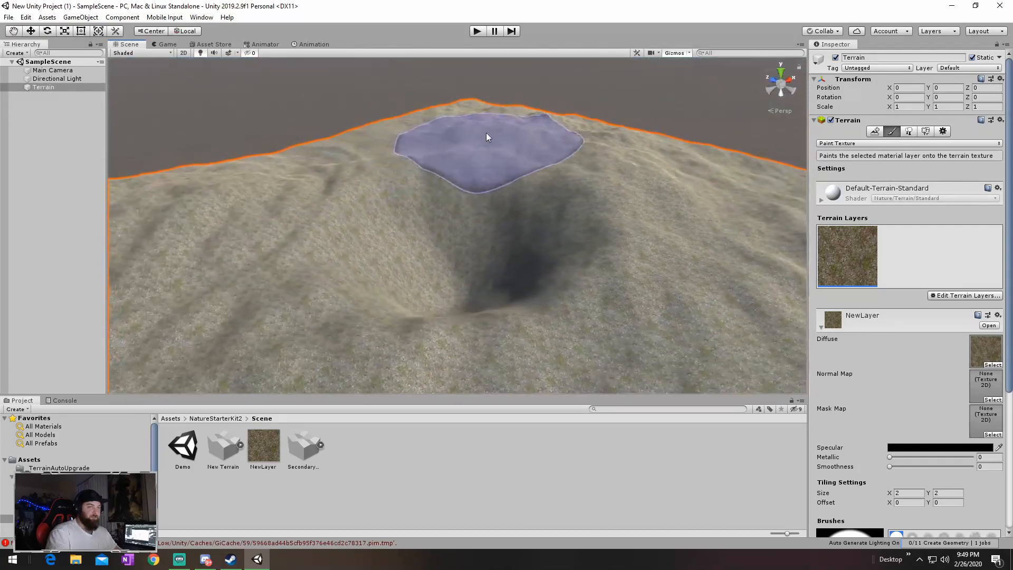
# Smooth the ground around the pit using Smooth Height with builtin_brush_1 at opacity 100
pyautogui.click(890, 143)
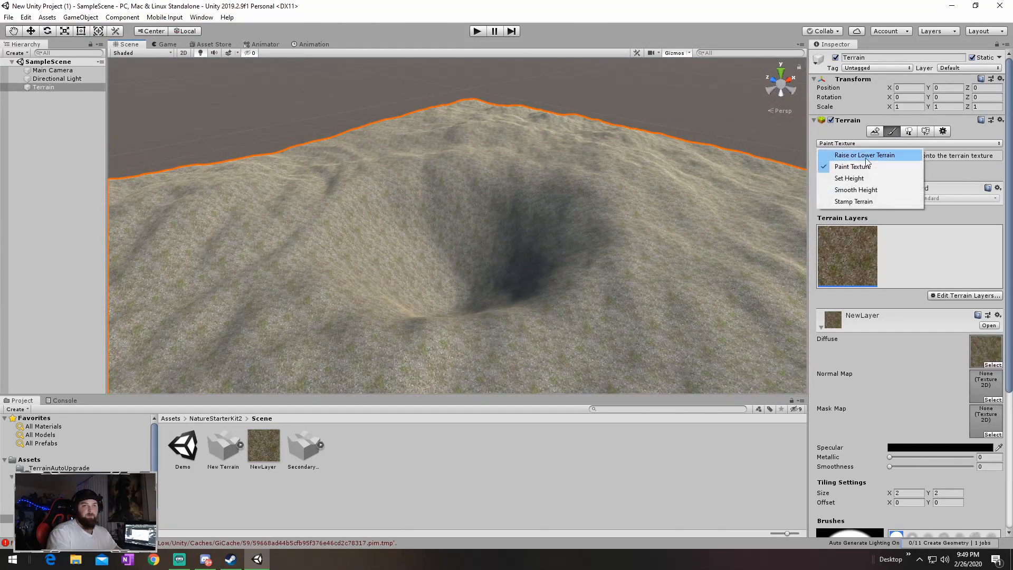
pyautogui.click(855, 190)
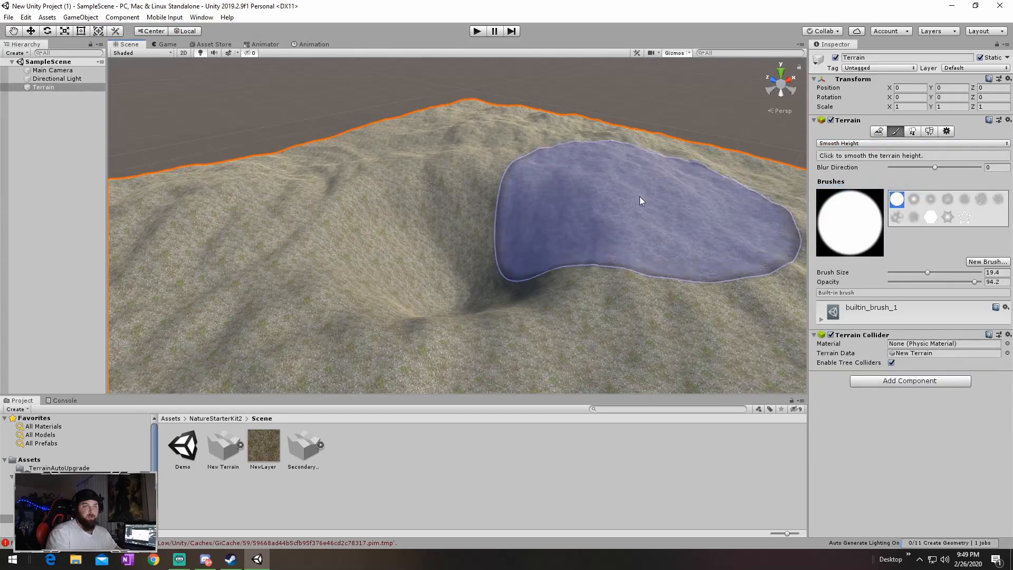
pyautogui.click(634, 147)
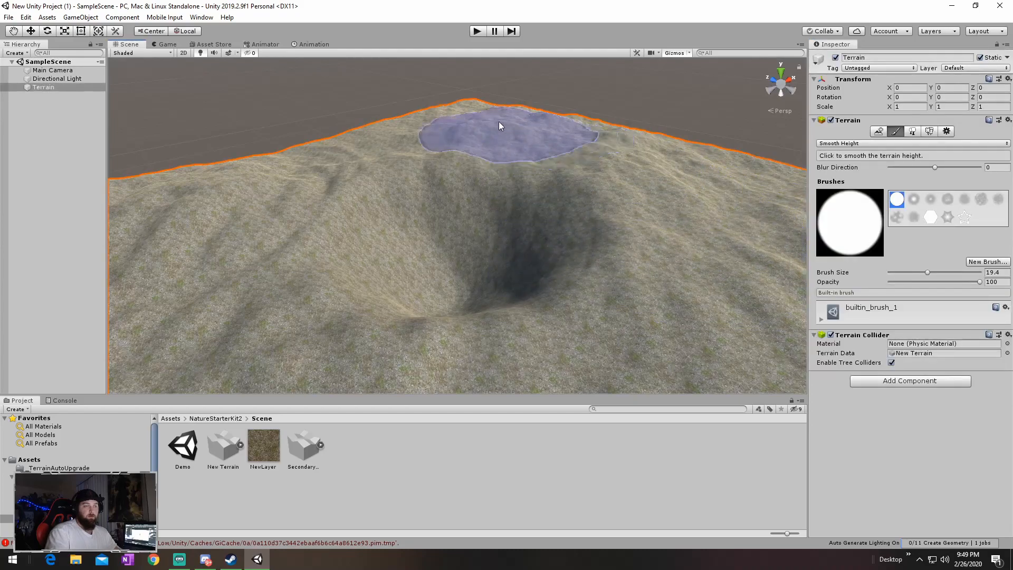
# Reshape the ground around the pit using Set Height at height 10 with builtin_brush_4 and opacity 2.5
pyautogui.click(848, 143)
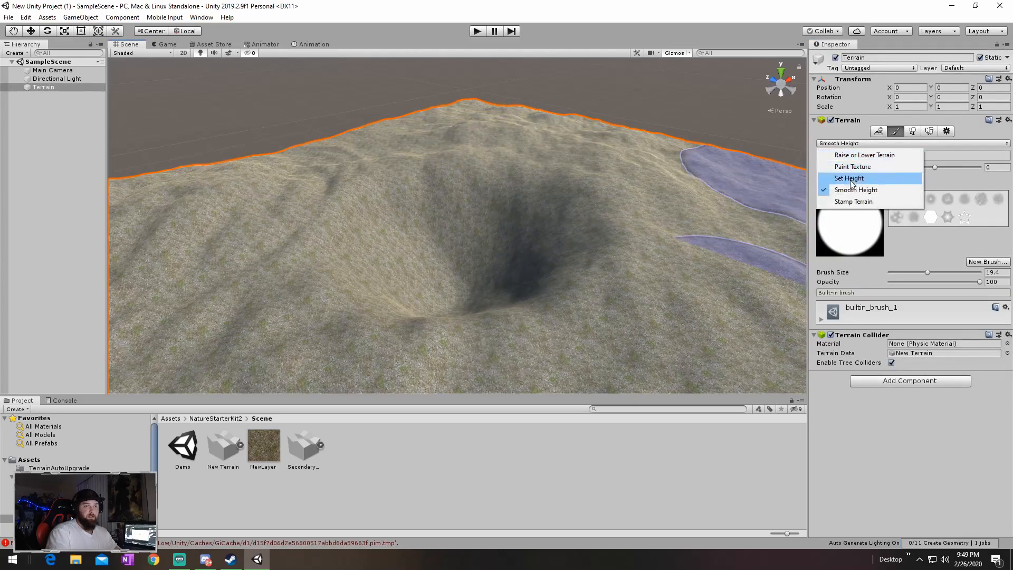
pyautogui.click(850, 178)
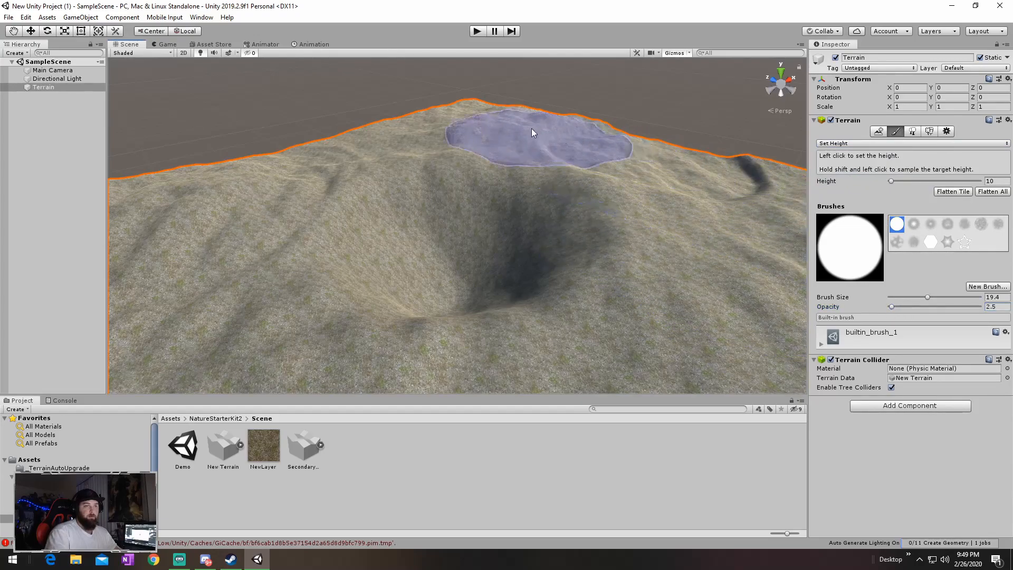
pyautogui.click(946, 225)
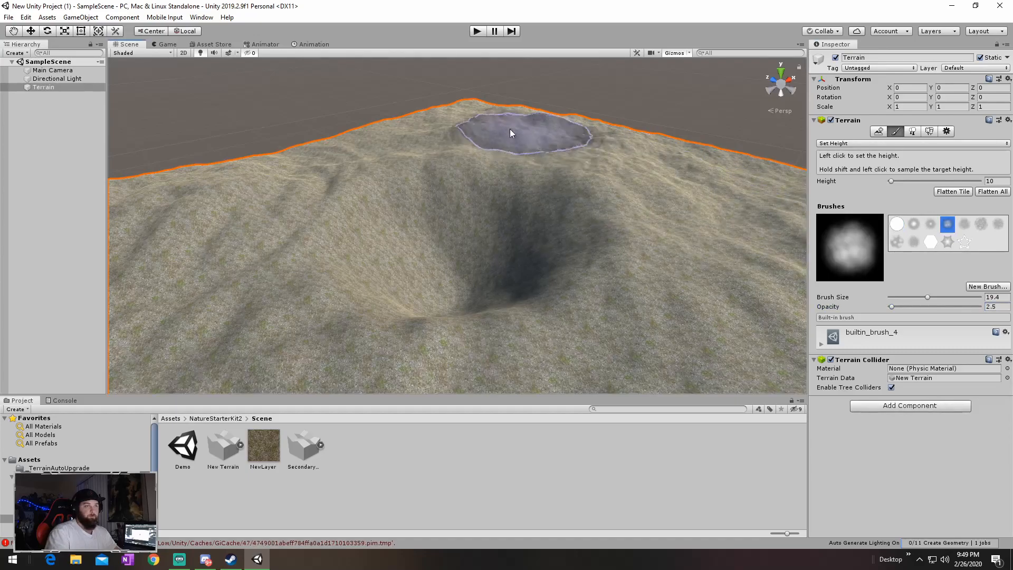
pyautogui.moveTo(552, 125); pyautogui.dragTo(416, 127, button='right')
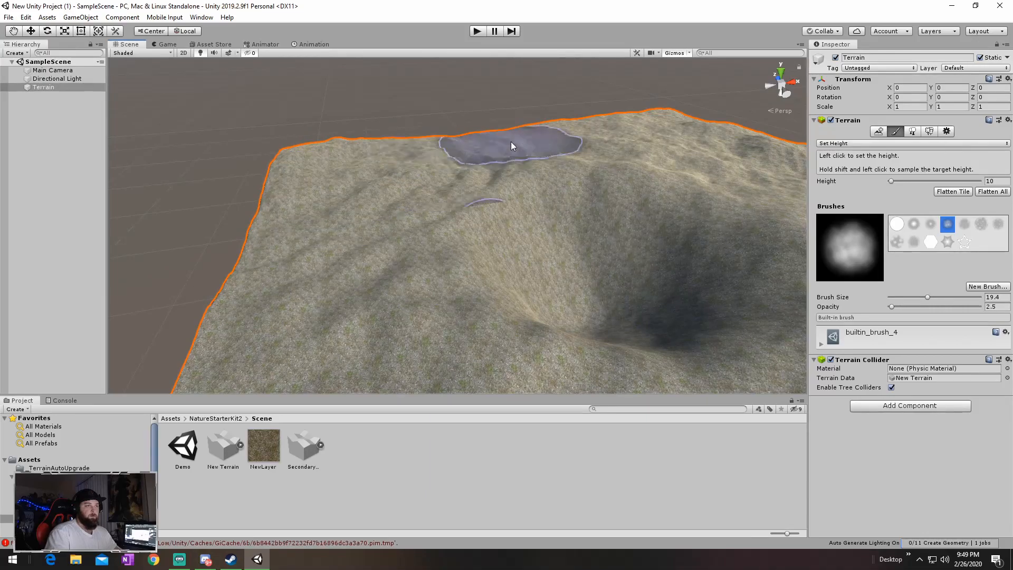
pyautogui.moveTo(351, 152); pyautogui.dragTo(499, 166, button='right')
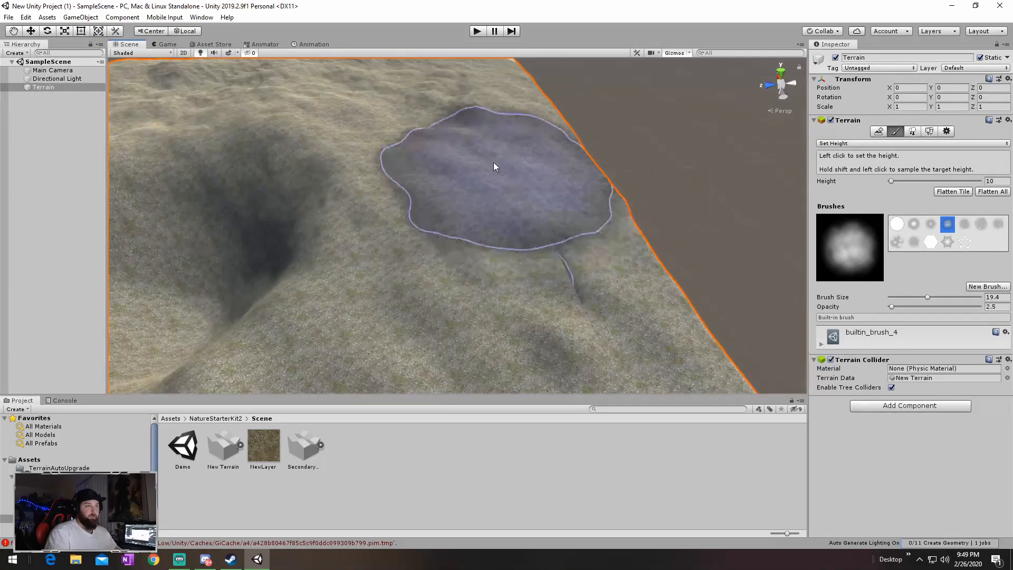
pyautogui.moveTo(501, 82); pyautogui.dragTo(415, 64, button='right')
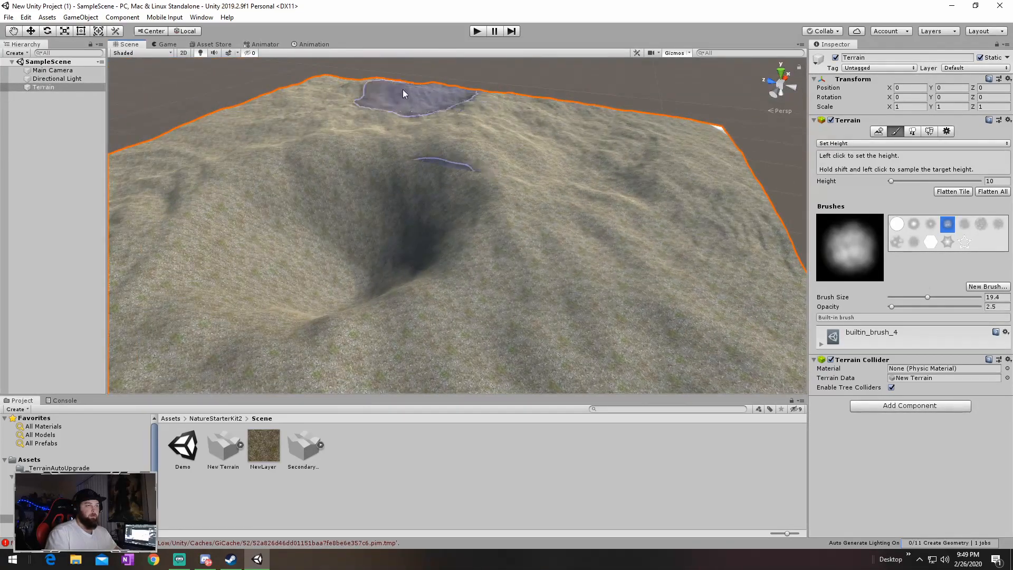
pyautogui.moveTo(686, 156); pyautogui.dragTo(1, 249, button='right')
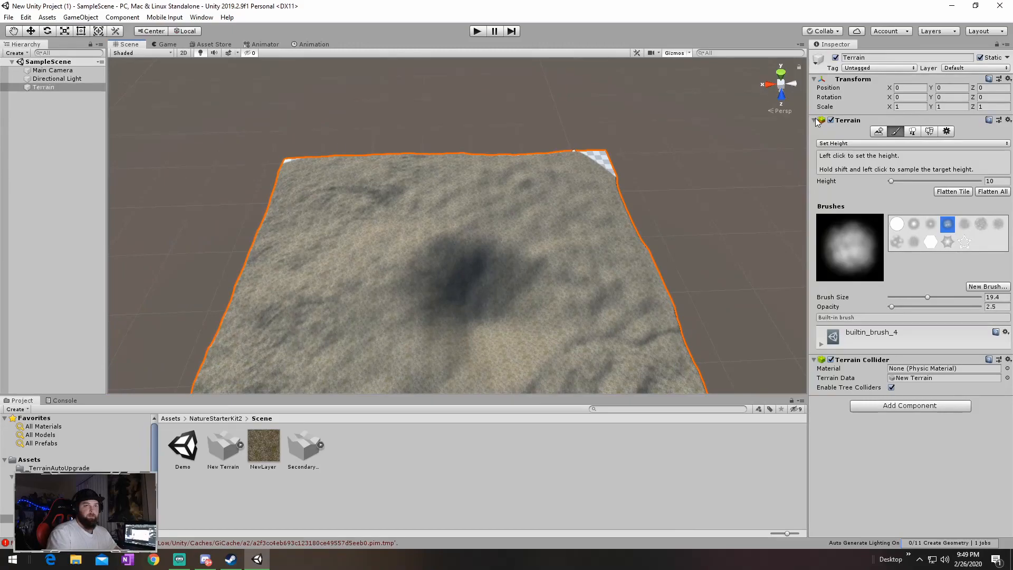
# Paint the rocky grass layer over the bare terrain corners using Paint Texture with builtin_brush_4 at opacity 20.4
pyautogui.click(925, 145)
pyautogui.click(849, 165)
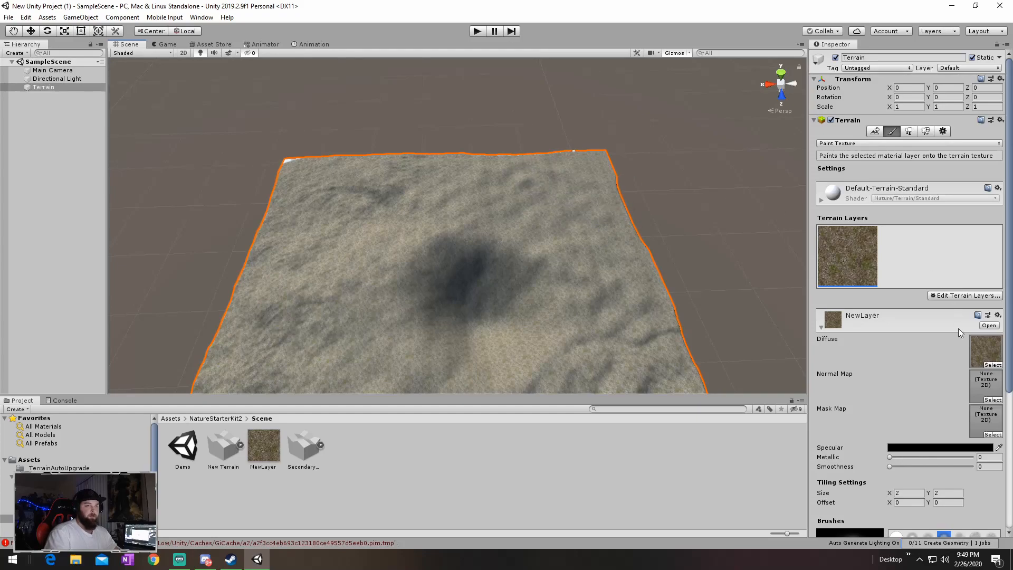
pyautogui.scroll(-5, 879, 394)
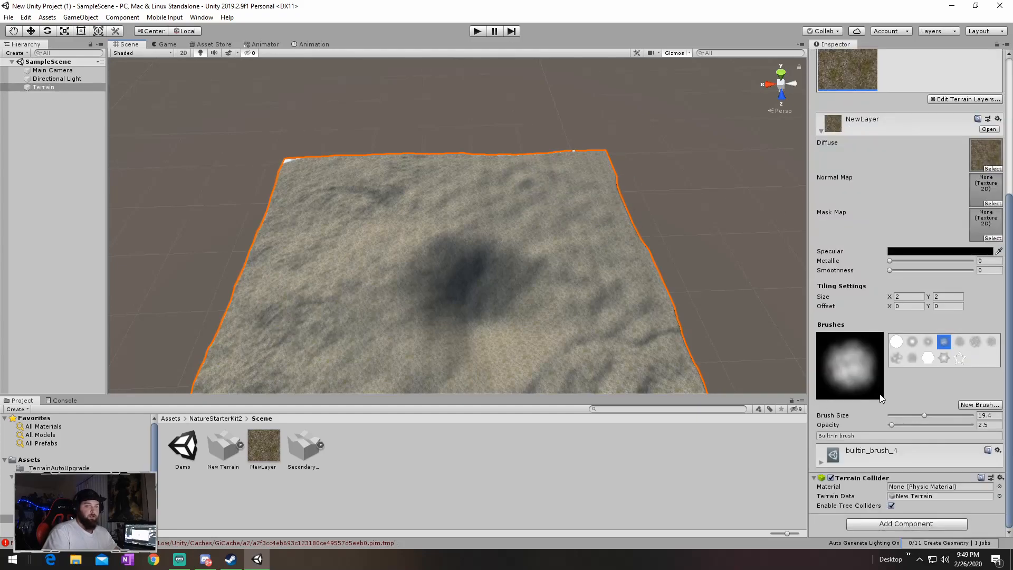
pyautogui.click(892, 425)
pyautogui.moveTo(892, 425); pyautogui.dragTo(906, 426)
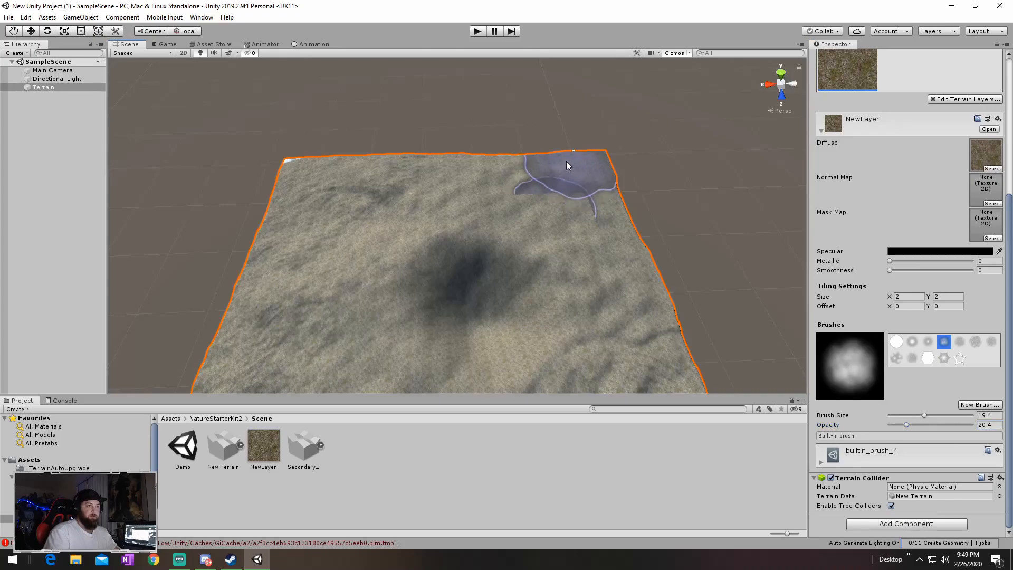
pyautogui.press('w')
pyautogui.moveTo(470, 188)
pyautogui.mouseDown(button='right')
pyautogui.moveTo(536, 190)
pyautogui.moveTo(497, 172)
pyautogui.moveTo(380, 154)
pyautogui.moveTo(411, 158)
pyautogui.moveTo(379, 89)
pyautogui.moveTo(262, 86)
pyautogui.moveTo(272, 98)
pyautogui.moveTo(240, 108)
pyautogui.mouseUp(button='right')
pyautogui.press('s')
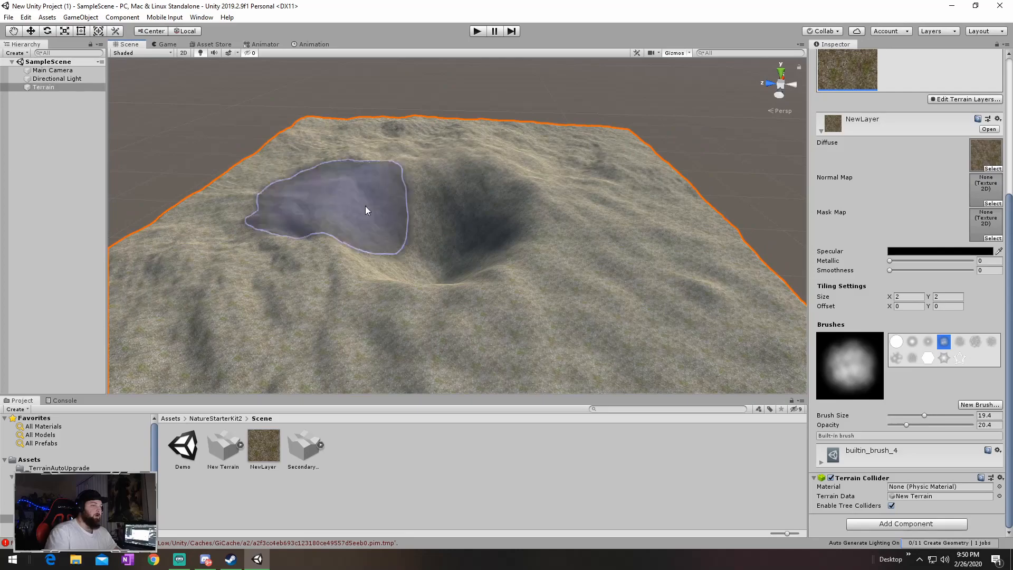
# Create a second terrain layer from the ground03 texture and make it the active paint layer
pyautogui.scroll(6, 861, 196)
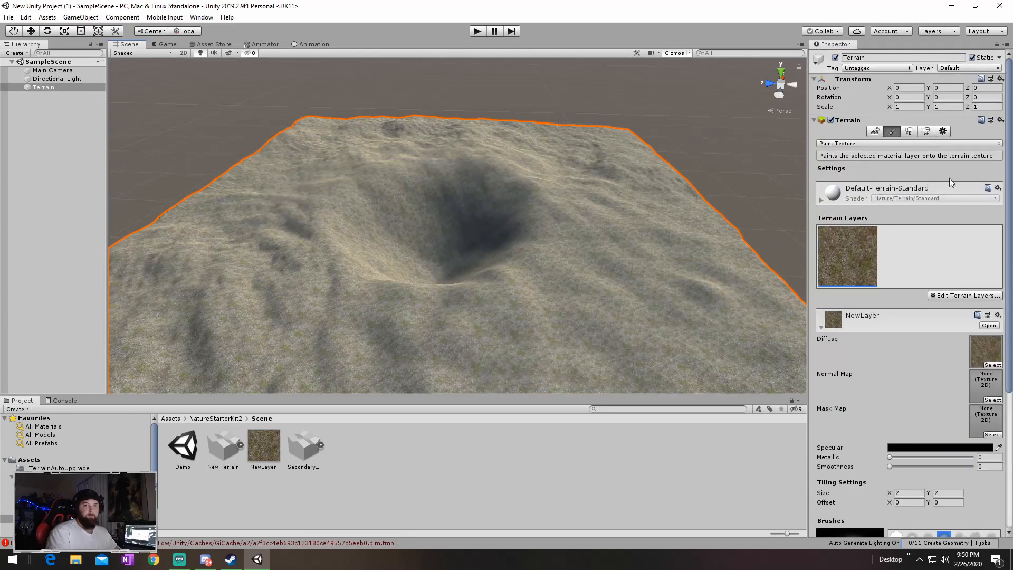
pyautogui.click(973, 298)
pyautogui.click(968, 303)
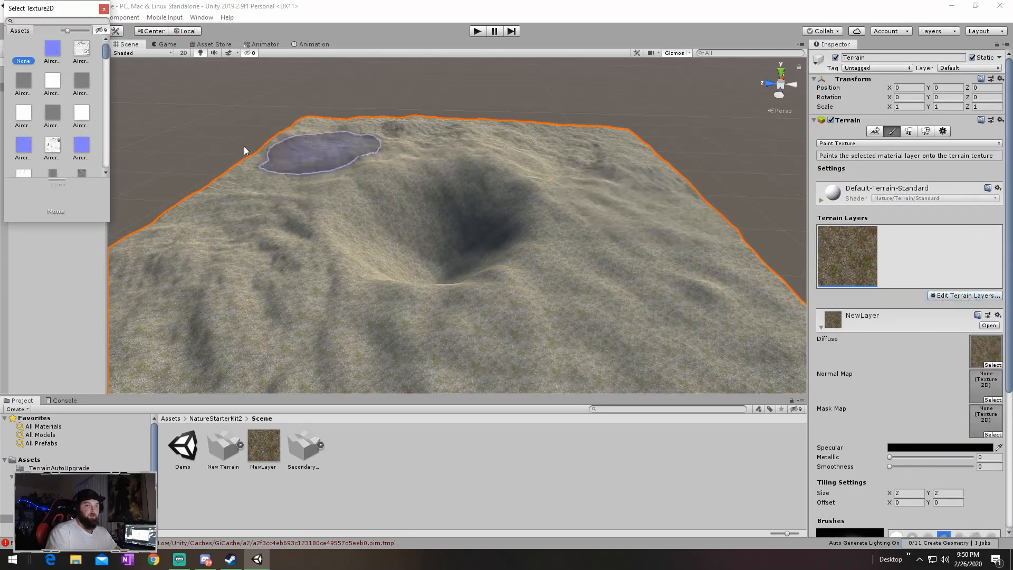
pyautogui.scroll(-8, 38, 122)
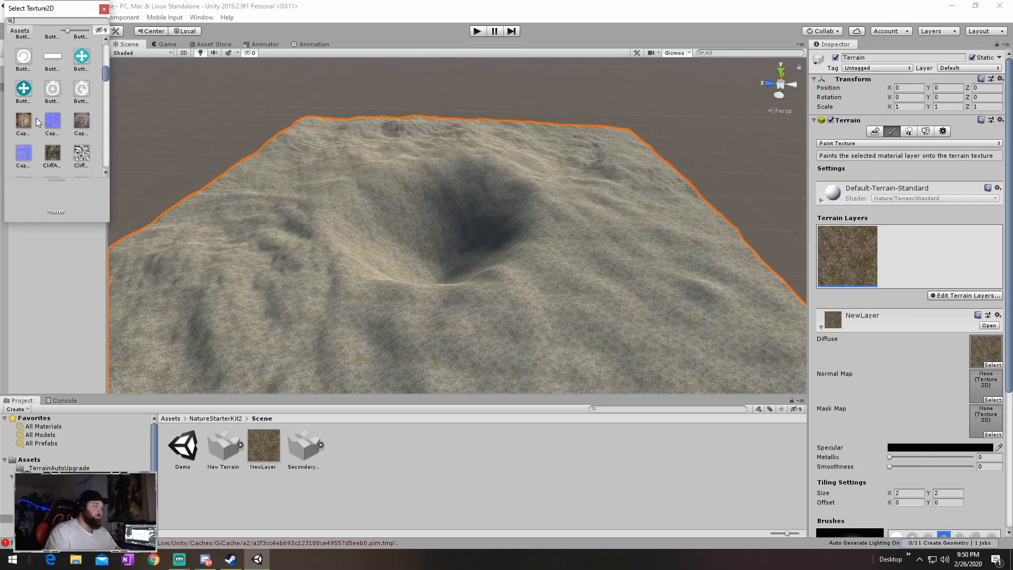
pyautogui.scroll(-6, 37, 123)
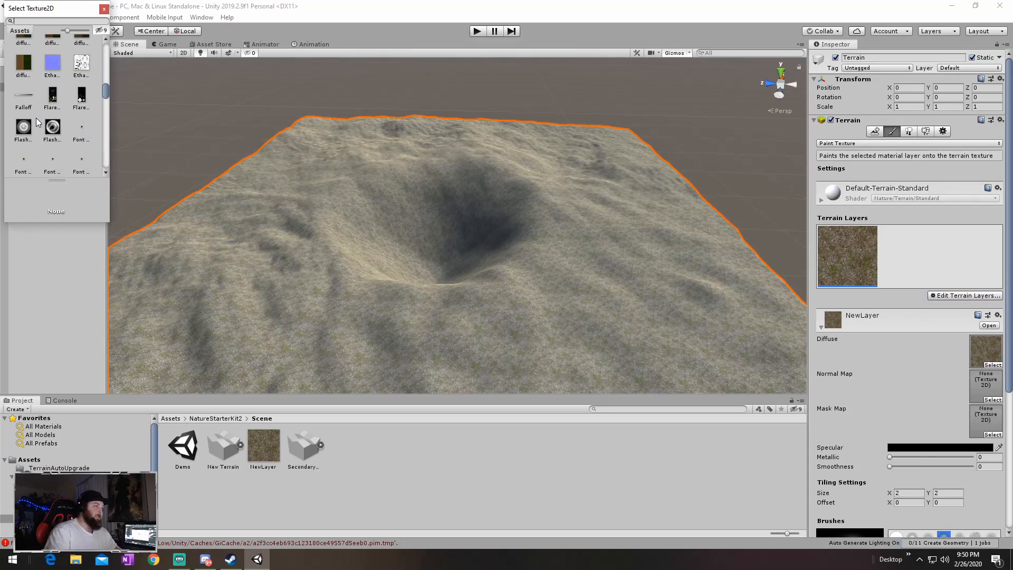
pyautogui.scroll(-3, 56, 116)
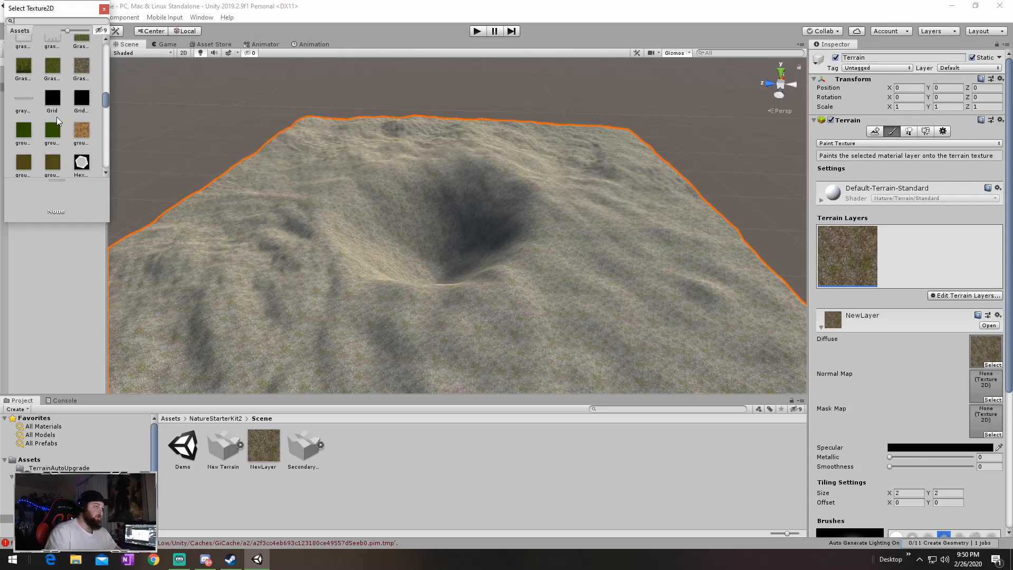
pyautogui.click(56, 132)
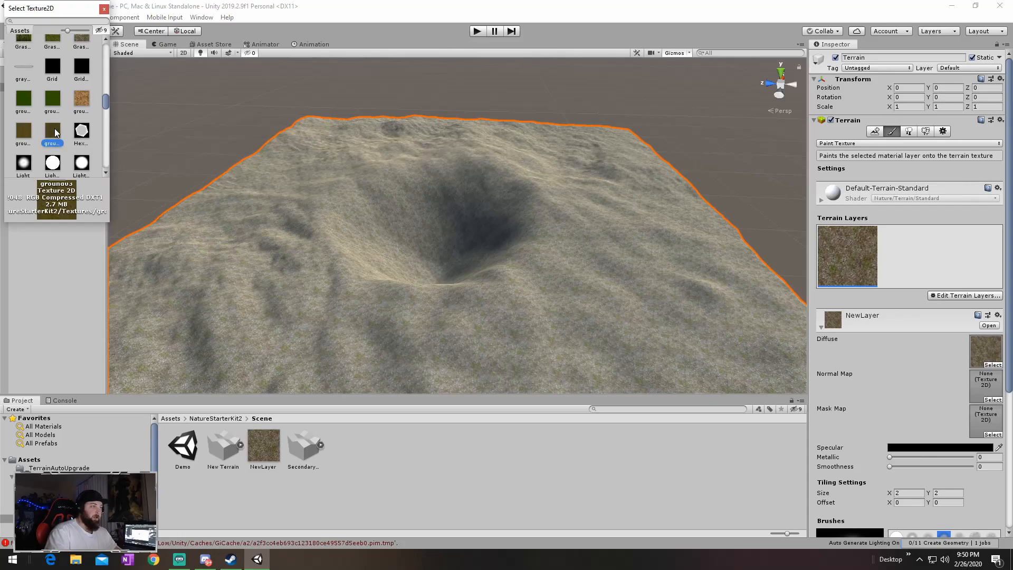
pyautogui.doubleClick(55, 130)
pyautogui.click(890, 280)
# Paint the ground03 layer over the inside of the pit with brush size 6.6
pyautogui.moveTo(704, 245); pyautogui.dragTo(663, 286, button='right')
pyautogui.scroll(3, 663, 286)
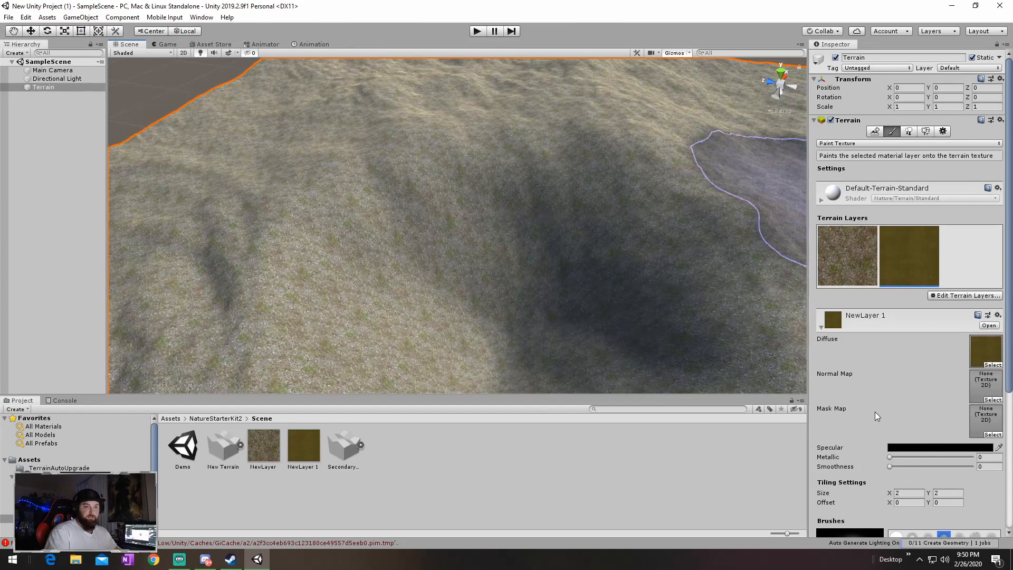
pyautogui.scroll(-5, 875, 411)
pyautogui.moveTo(915, 413); pyautogui.dragTo(900, 413)
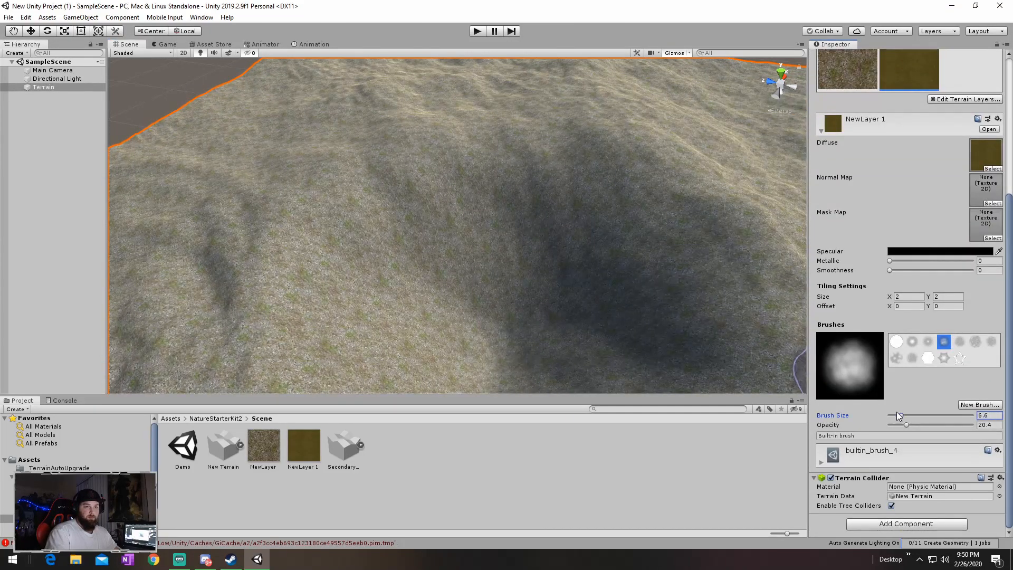
pyautogui.moveTo(516, 287)
pyautogui.mouseDown()
pyautogui.moveTo(446, 310)
pyautogui.moveTo(604, 316)
pyautogui.moveTo(447, 225)
pyautogui.moveTo(377, 309)
pyautogui.moveTo(575, 390)
pyautogui.moveTo(631, 269)
pyautogui.moveTo(498, 191)
pyautogui.moveTo(374, 225)
pyautogui.moveTo(396, 321)
pyautogui.mouseUp()
pyautogui.moveTo(498, 331)
pyautogui.mouseDown(button='right')
pyautogui.moveTo(578, 366)
pyautogui.moveTo(481, 350)
pyautogui.moveTo(734, 340)
pyautogui.moveTo(868, 351)
pyautogui.mouseUp(button='right')
pyautogui.press('s')
pyautogui.moveTo(580, 306)
pyautogui.mouseDown()
pyautogui.moveTo(529, 285)
pyautogui.moveTo(452, 210)
pyautogui.moveTo(332, 217)
pyautogui.moveTo(303, 335)
pyautogui.moveTo(538, 339)
pyautogui.moveTo(536, 267)
pyautogui.moveTo(493, 226)
pyautogui.moveTo(397, 221)
pyautogui.mouseUp()
pyautogui.moveTo(397, 220)
pyautogui.mouseDown(button='right')
pyautogui.moveTo(504, 248)
pyautogui.moveTo(276, 206)
pyautogui.mouseUp(button='right')
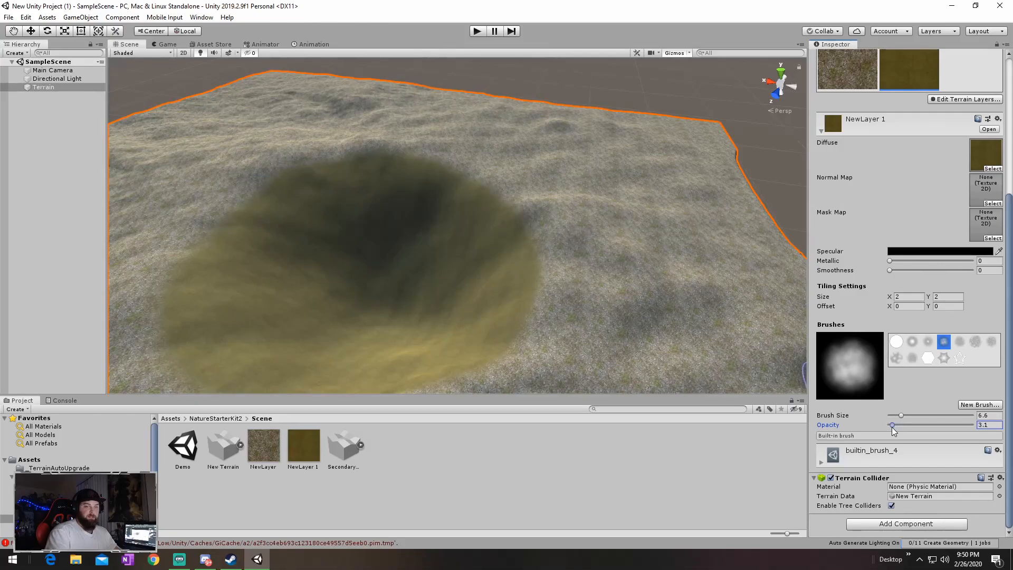
# Blend the ground03 layer outward around the pit's rim using builtin_brush_8 at opacity 2.5
pyautogui.scroll(5, 891, 344)
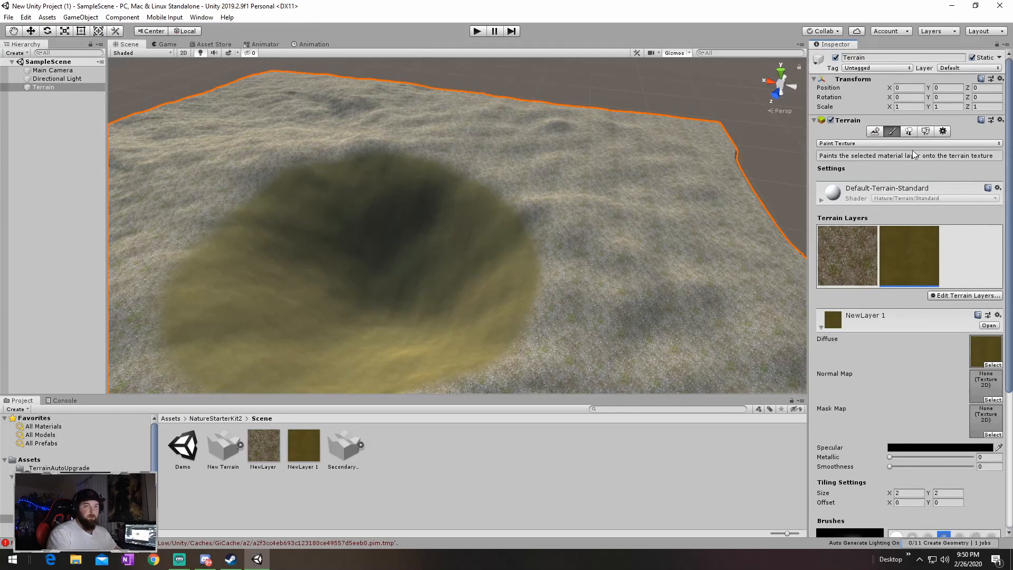
pyautogui.scroll(-5, 923, 259)
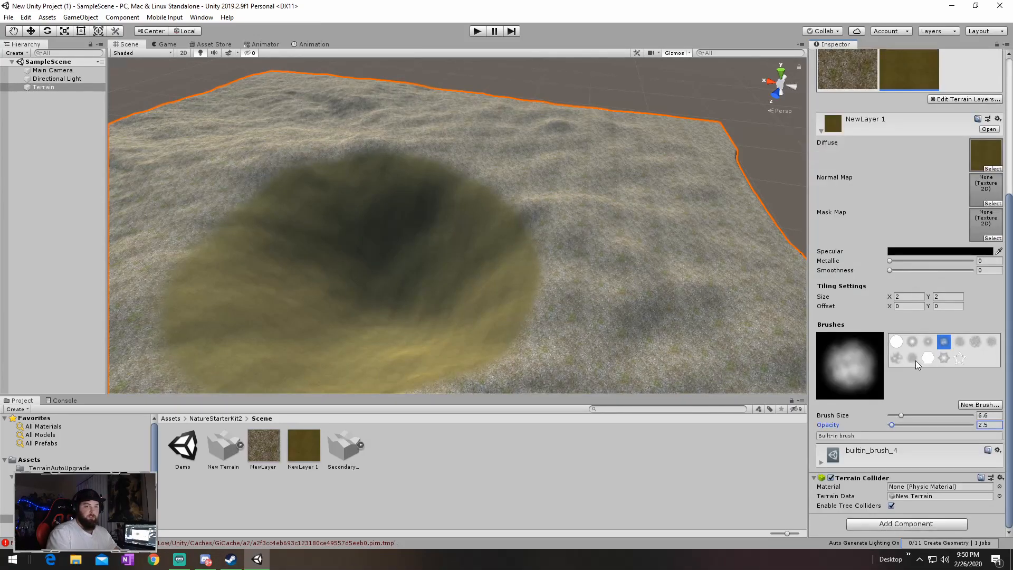
pyautogui.click(897, 359)
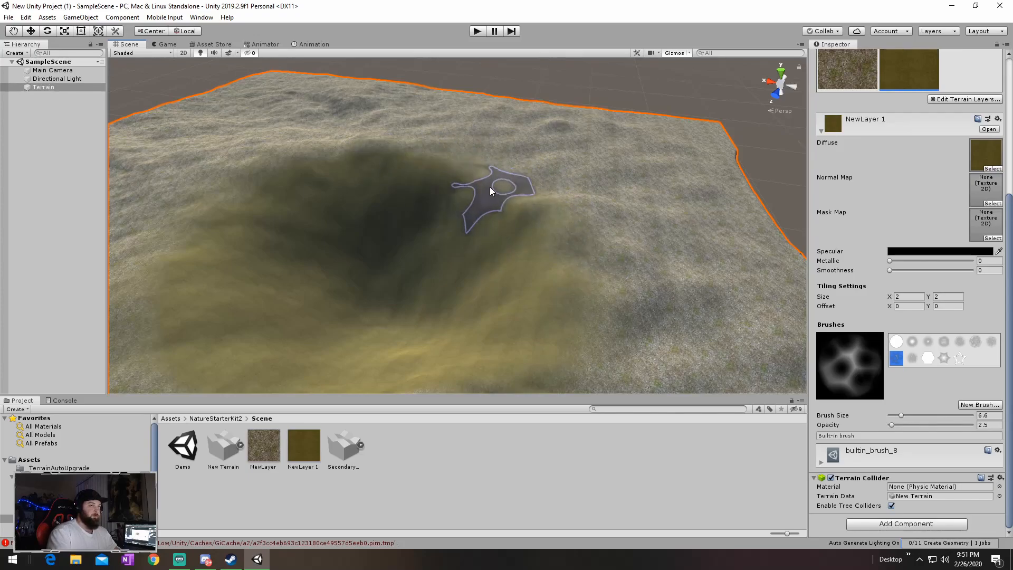
pyautogui.moveTo(464, 232)
pyautogui.mouseDown(button='right')
pyautogui.moveTo(384, 294)
pyautogui.moveTo(332, 226)
pyautogui.moveTo(342, 237)
pyautogui.moveTo(311, 224)
pyautogui.moveTo(419, 254)
pyautogui.mouseUp(button='right')
# Blend the rocky grass layer back over the pit's rim at opacity 4.4, then deselect the terrain
pyautogui.click(844, 71)
pyautogui.moveTo(686, 132); pyautogui.dragTo(663, 255, button='right')
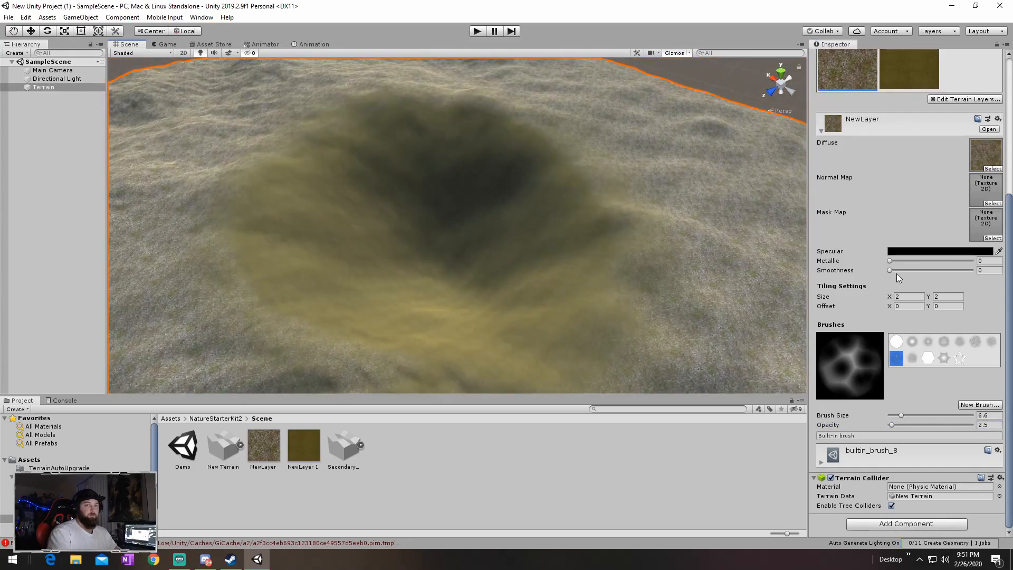
pyautogui.click(892, 424)
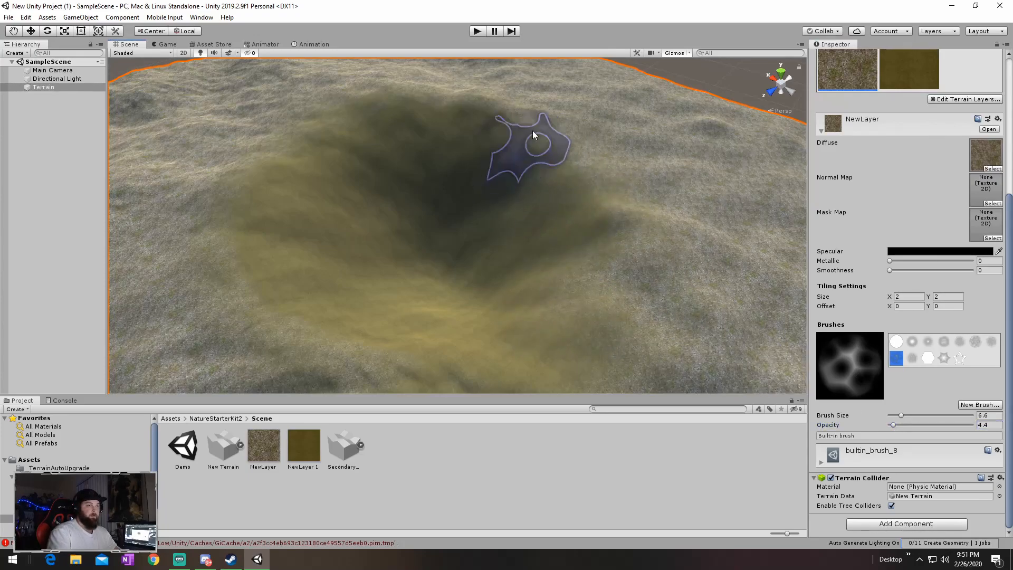
pyautogui.moveTo(375, 132)
pyautogui.mouseDown()
pyautogui.moveTo(249, 201)
pyautogui.moveTo(270, 280)
pyautogui.moveTo(508, 364)
pyautogui.moveTo(405, 331)
pyautogui.moveTo(548, 278)
pyautogui.moveTo(435, 114)
pyautogui.mouseUp()
pyautogui.moveTo(622, 135)
pyautogui.mouseDown(button='right')
pyautogui.moveTo(631, 139)
pyautogui.moveTo(495, 63)
pyautogui.moveTo(441, 62)
pyautogui.moveTo(401, 78)
pyautogui.moveTo(430, 72)
pyautogui.moveTo(407, 61)
pyautogui.moveTo(446, 104)
pyautogui.mouseUp(button='right')
pyautogui.click(446, 104)
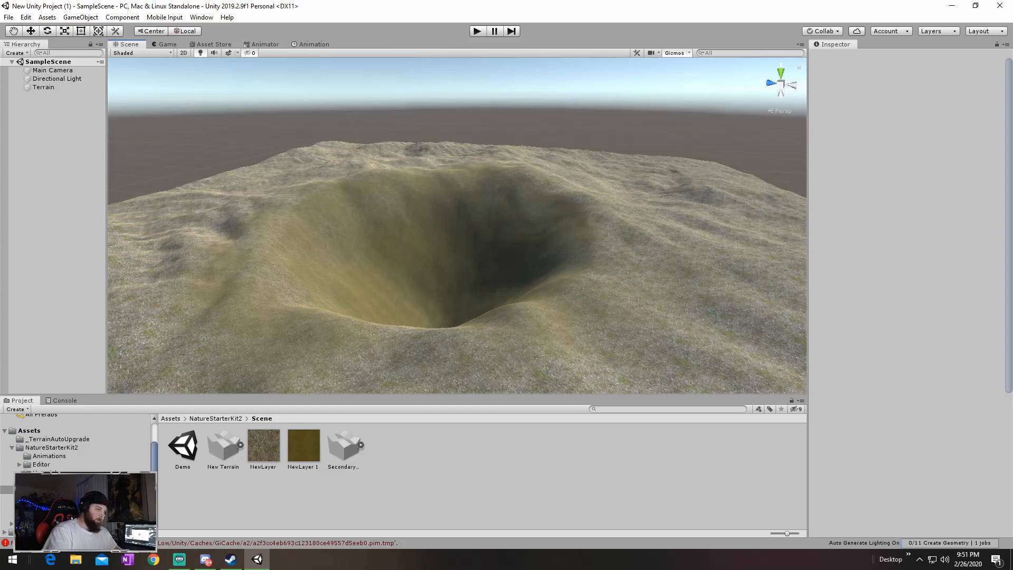
# Place the Water4Advanced prefab from Standard Assets/Environment/Water/Water4/Prefabs in the scene at the pit
pyautogui.click(46, 523)
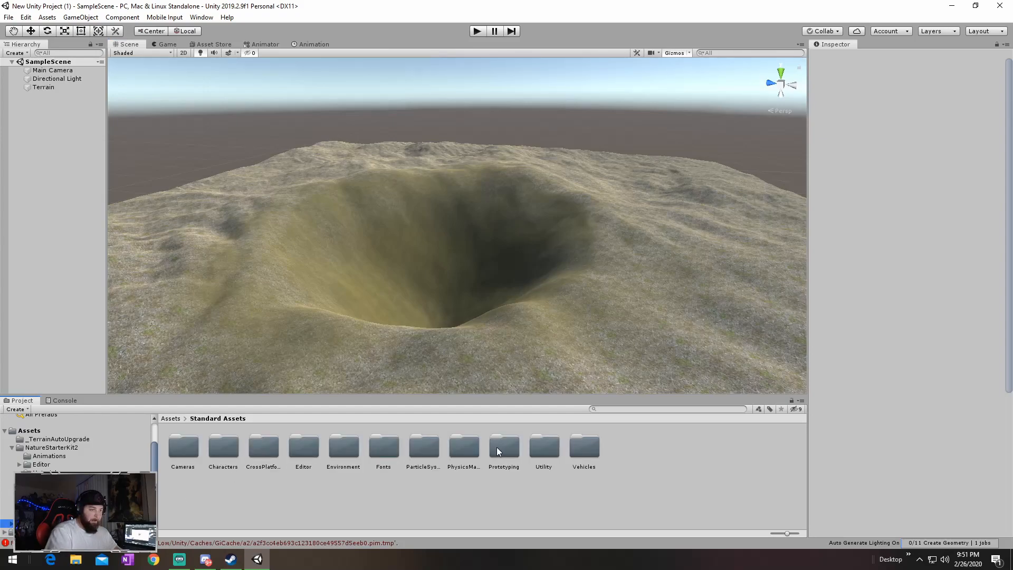
pyautogui.doubleClick(343, 451)
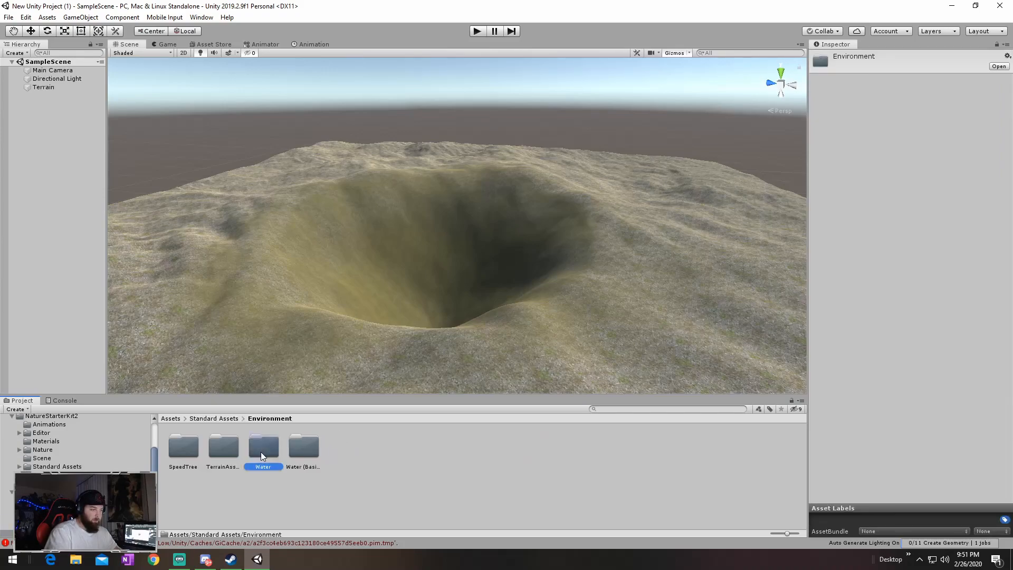
pyautogui.doubleClick(261, 449)
pyautogui.doubleClick(228, 450)
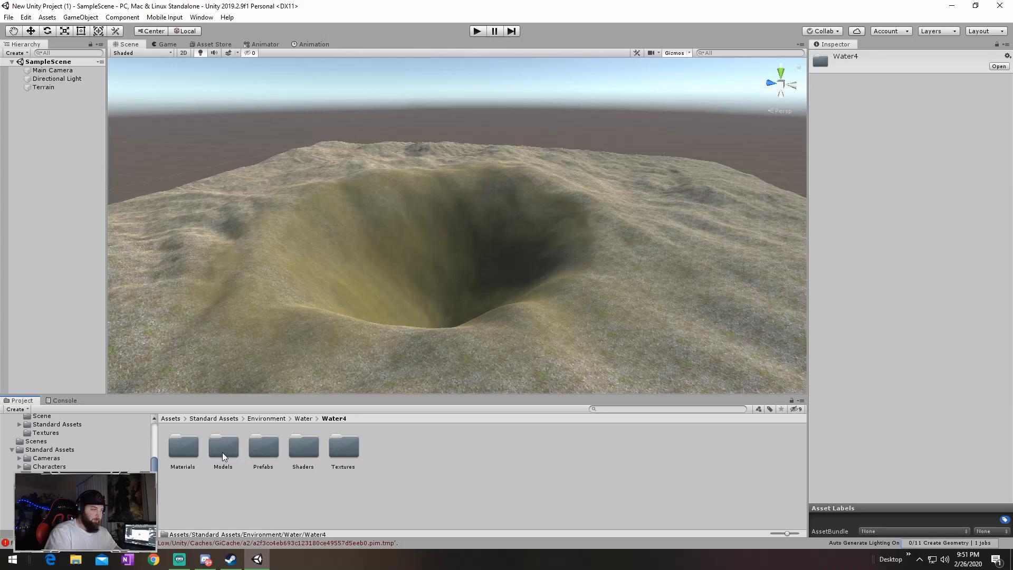
pyautogui.doubleClick(273, 450)
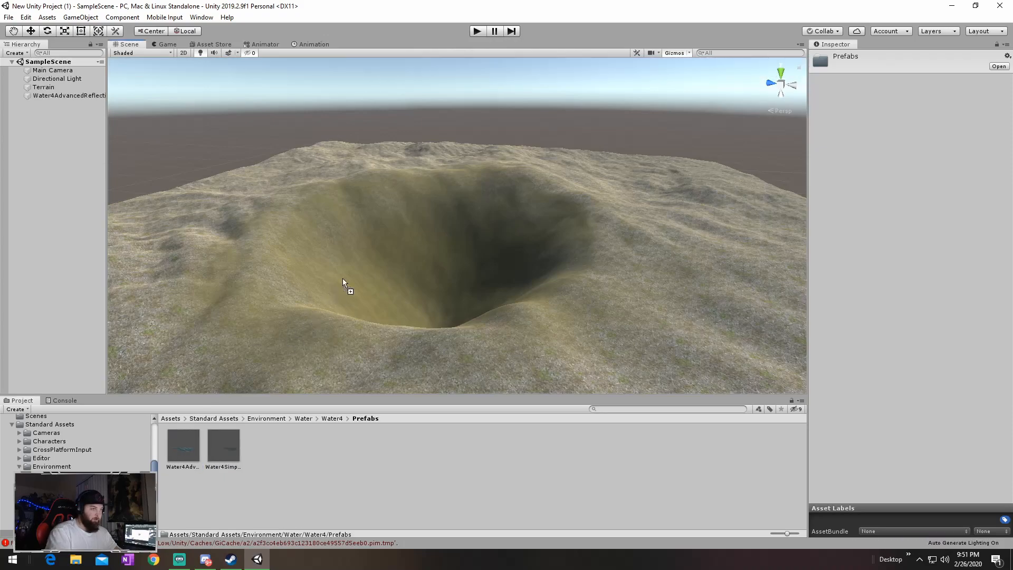
pyautogui.moveTo(424, 216); pyautogui.dragTo(432, 250)
pyautogui.moveTo(436, 258); pyautogui.dragTo(405, 295, button='right')
pyautogui.press('s')
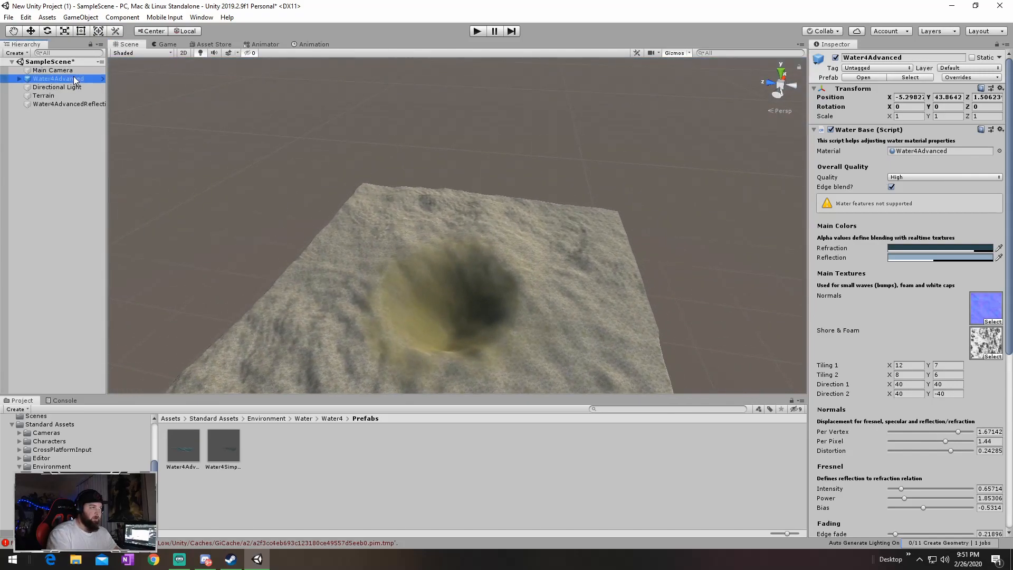
# Scale the Water4Advanced object down uniformly to about 0.23
pyautogui.doubleClick(74, 79)
pyautogui.press('w')
pyautogui.moveTo(452, 224)
pyautogui.mouseDown(button='right')
pyautogui.moveTo(465, 231)
pyautogui.moveTo(448, 224)
pyautogui.mouseUp(button='right')
pyautogui.moveTo(394, 177); pyautogui.dragTo(367, 199)
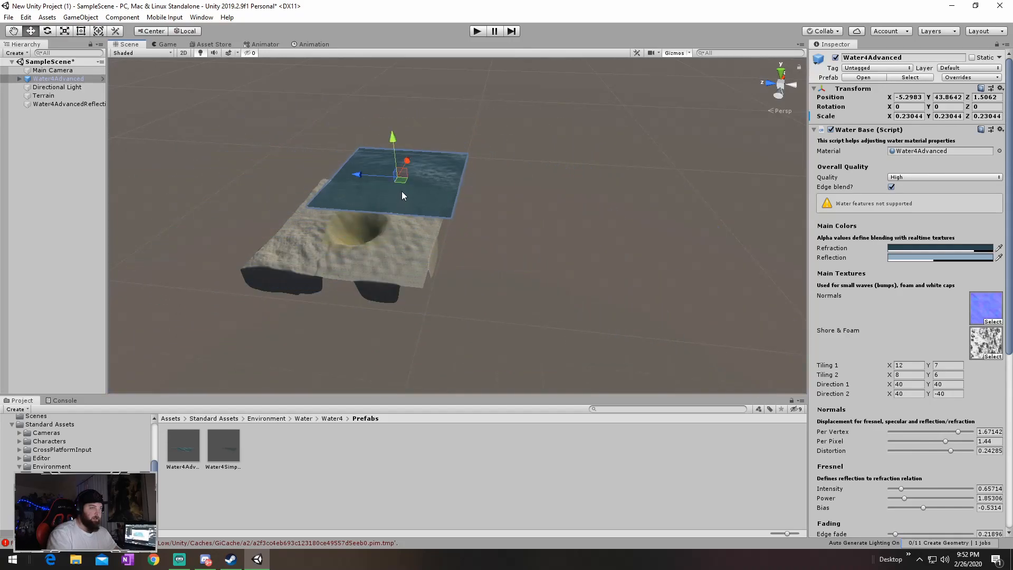
# Move the Water4Advanced object down into the terrain's pit, to about X 21.17, Y 10.19, Z 25.13
pyautogui.moveTo(386, 177); pyautogui.dragTo(339, 60)
pyautogui.keyDown('alt'); pyautogui.moveTo(442, 216); pyautogui.dragTo(459, 304); pyautogui.keyUp('alt')
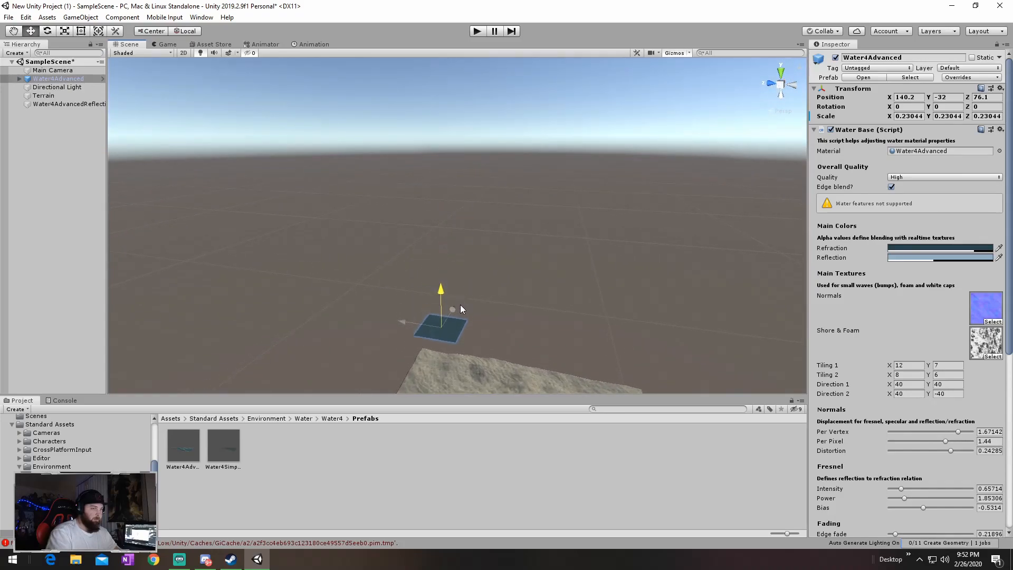
pyautogui.moveTo(529, 349); pyautogui.dragTo(497, 314, button='right')
pyautogui.press('w')
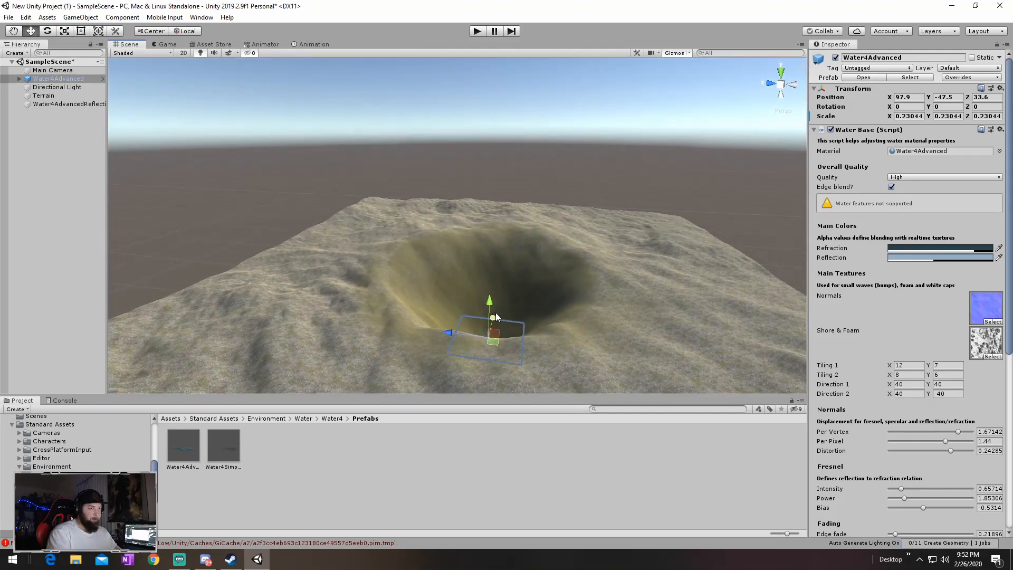
pyautogui.moveTo(491, 188); pyautogui.dragTo(498, 247)
pyautogui.moveTo(498, 243); pyautogui.dragTo(406, 224, button='right')
pyautogui.moveTo(439, 207); pyautogui.dragTo(446, 220)
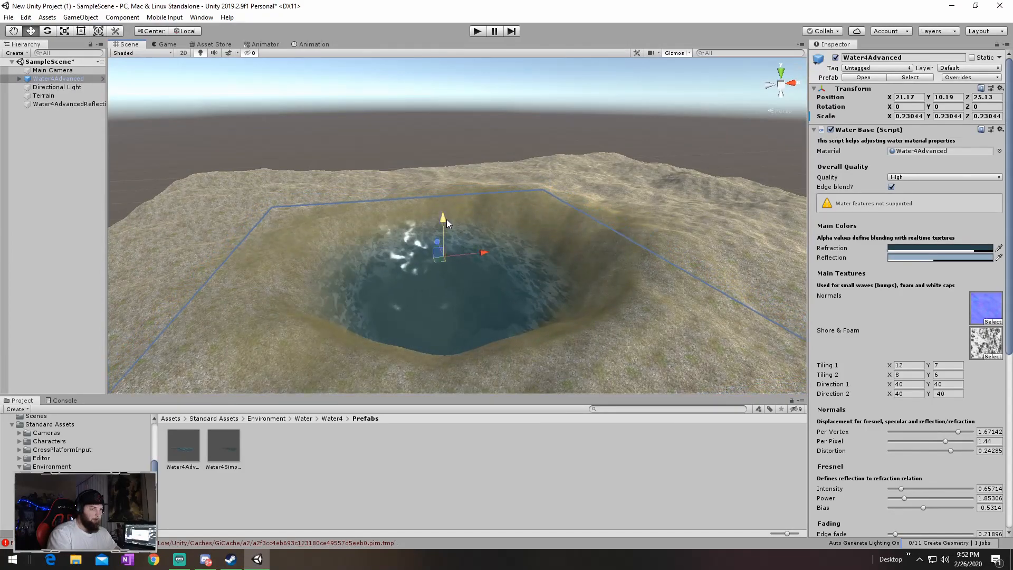
# Fine-tune the water plane's position in the pit to about X 22.23 and Y 10.02
pyautogui.moveTo(472, 256); pyautogui.dragTo(493, 248)
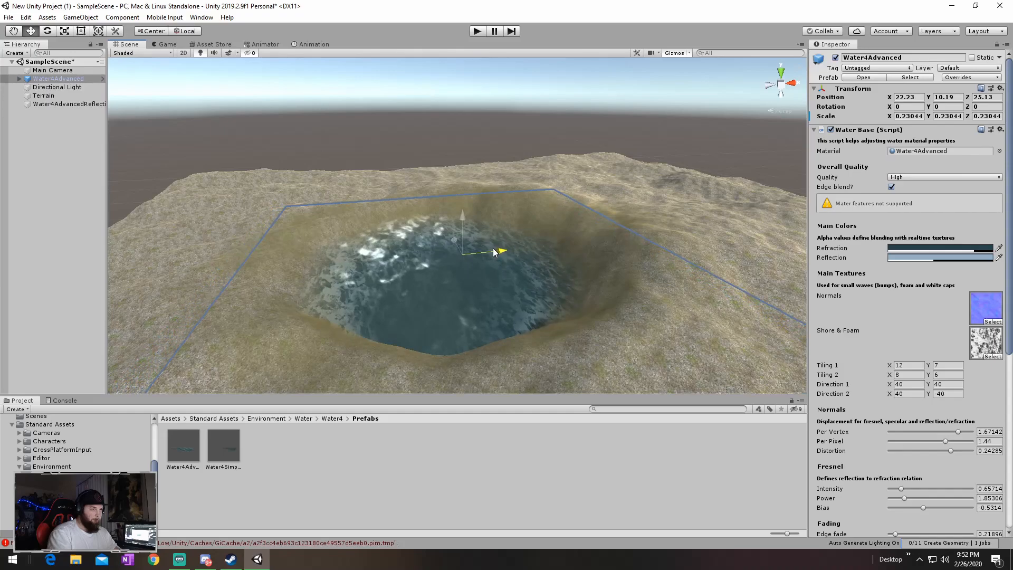
pyautogui.click(387, 189)
pyautogui.press('w')
pyautogui.moveTo(391, 202); pyautogui.dragTo(456, 222, button='right')
pyautogui.press('s')
pyautogui.click(456, 222)
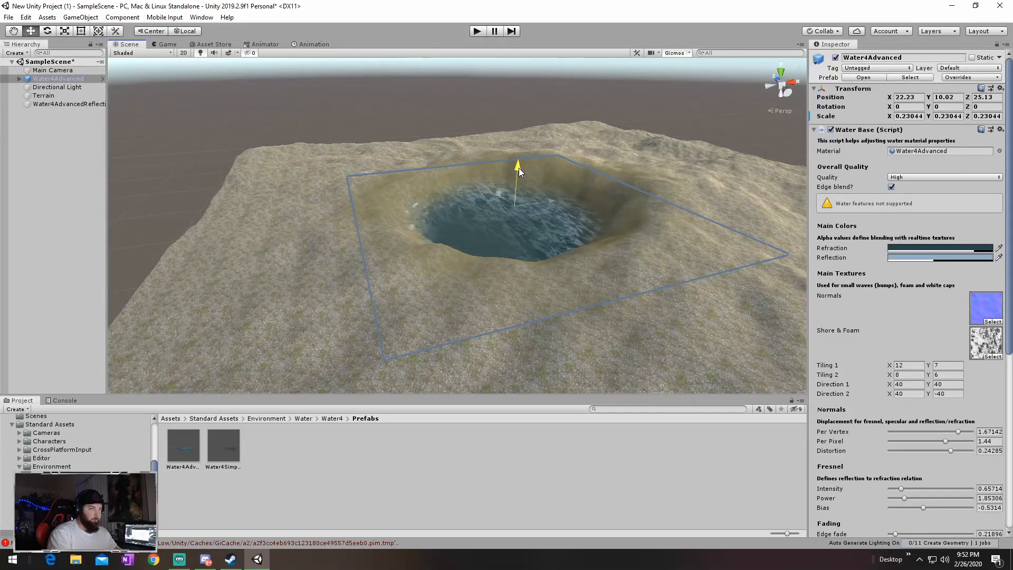
pyautogui.click(354, 97)
pyautogui.moveTo(354, 97); pyautogui.dragTo(658, 219, button='right')
# Create a third terrain layer from the GrassHillAlbedo texture and make it the active paint layer
pyautogui.click(630, 231)
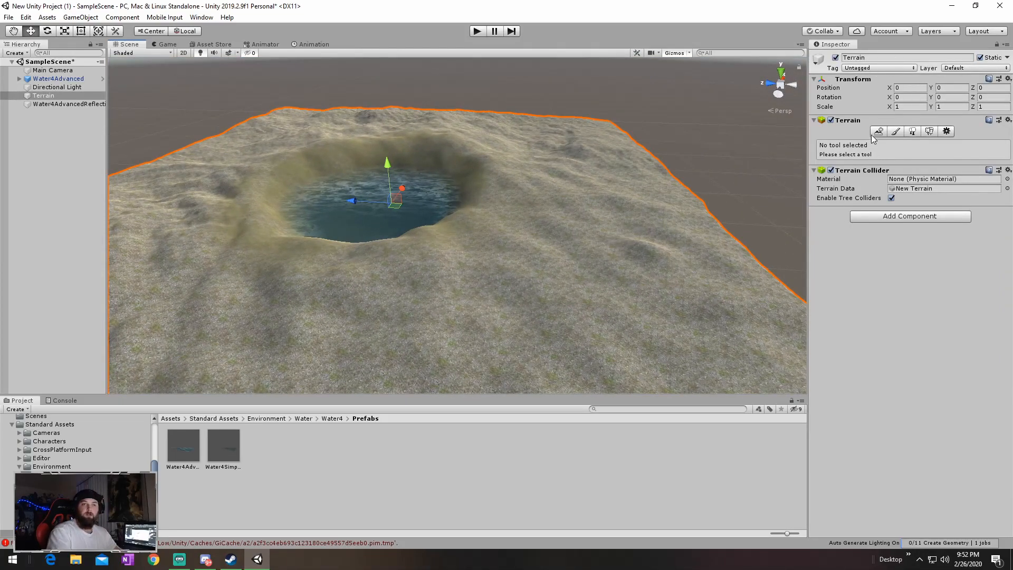
pyautogui.click(895, 132)
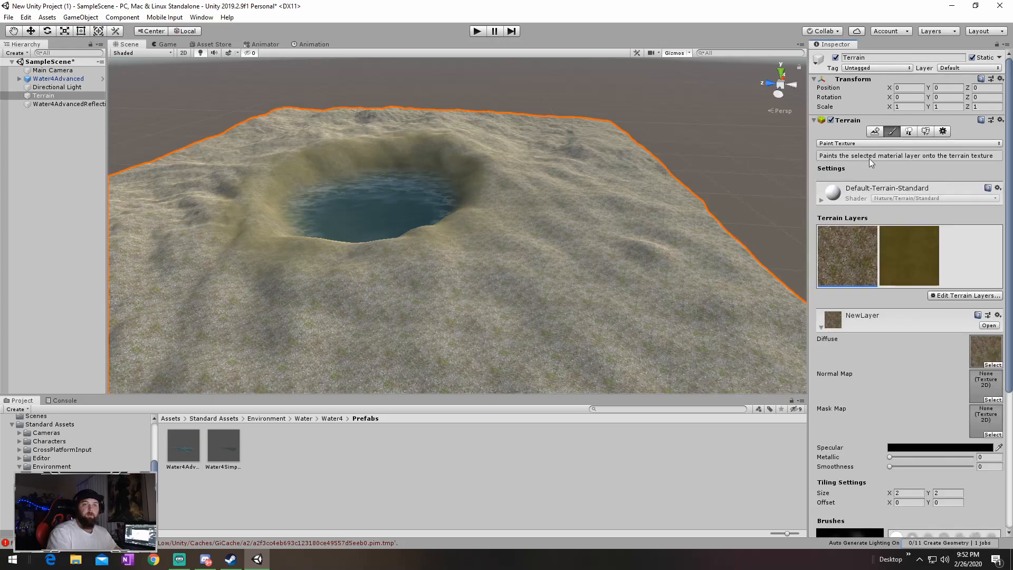
pyautogui.click(958, 294)
pyautogui.click(965, 299)
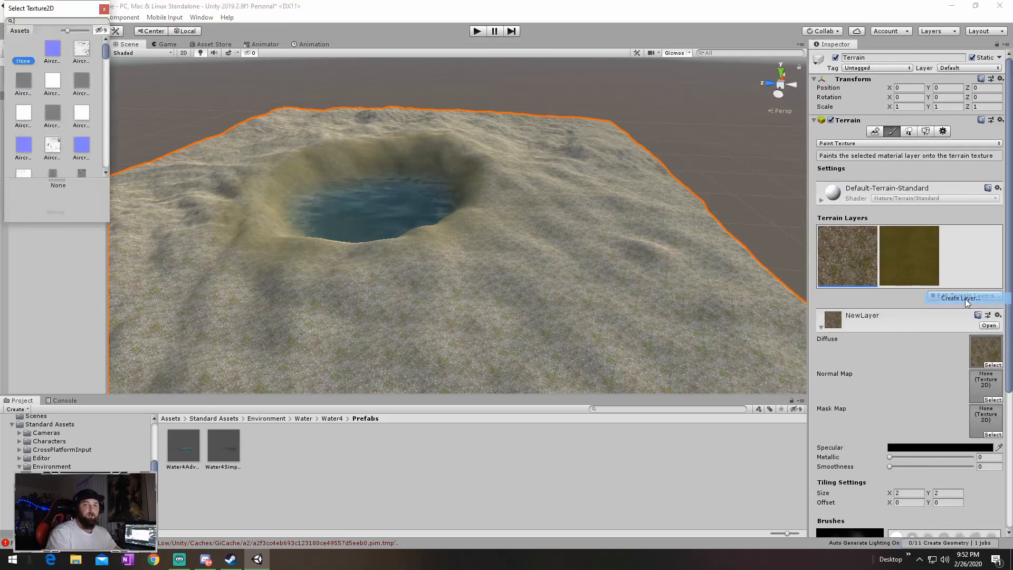
pyautogui.scroll(-10, 51, 102)
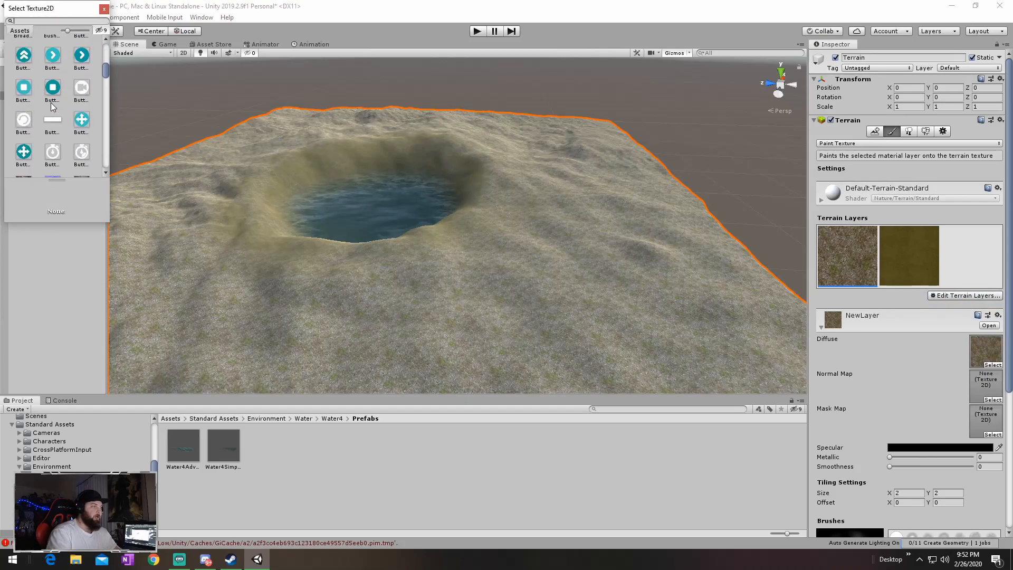
pyautogui.scroll(-3, 51, 107)
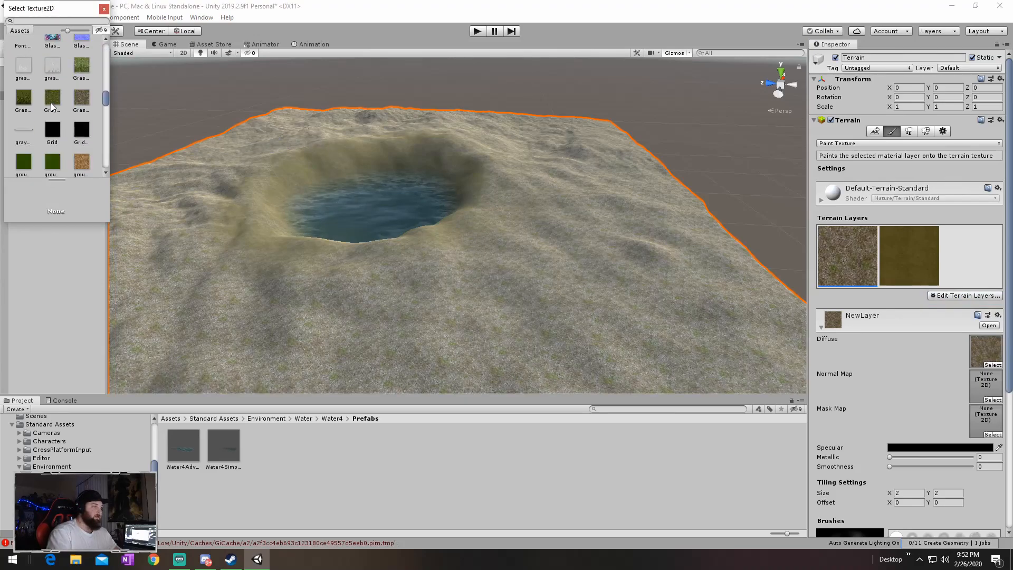
pyautogui.doubleClick(55, 98)
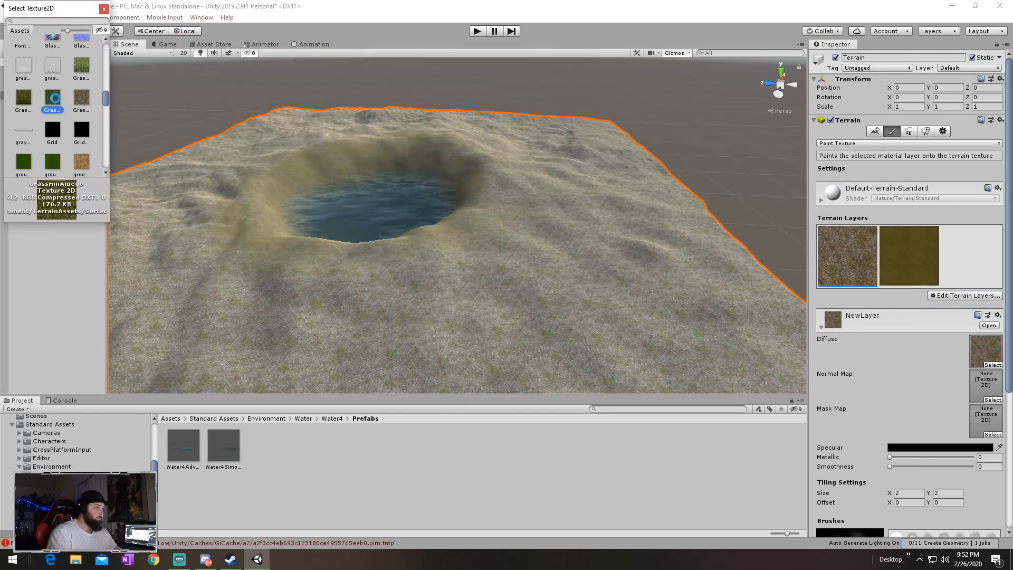
pyautogui.click(979, 260)
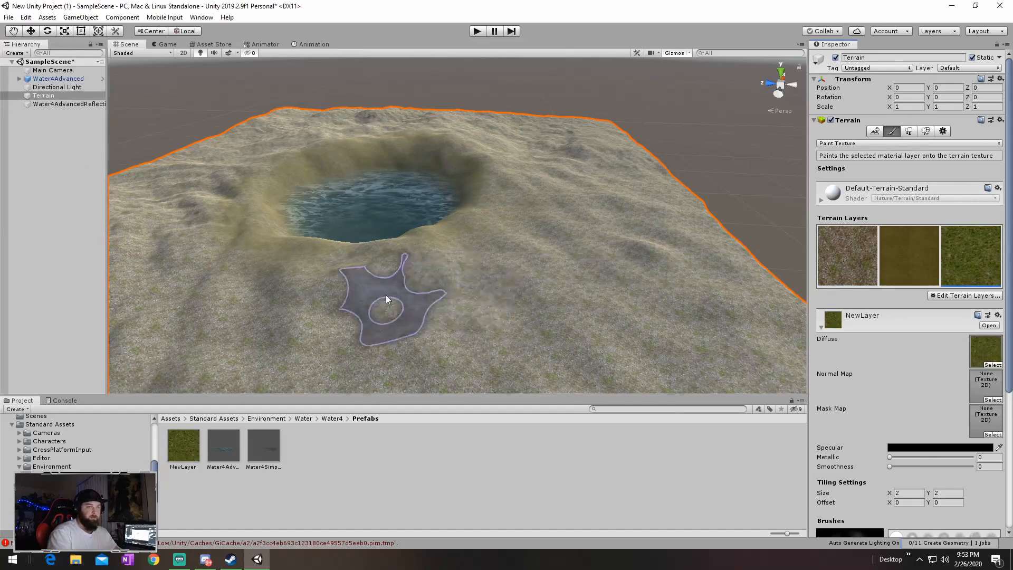
# Raise the brush opacity to about 15.3 and paint the grass layer across the ground in front of the pit
pyautogui.scroll(-5, 887, 428)
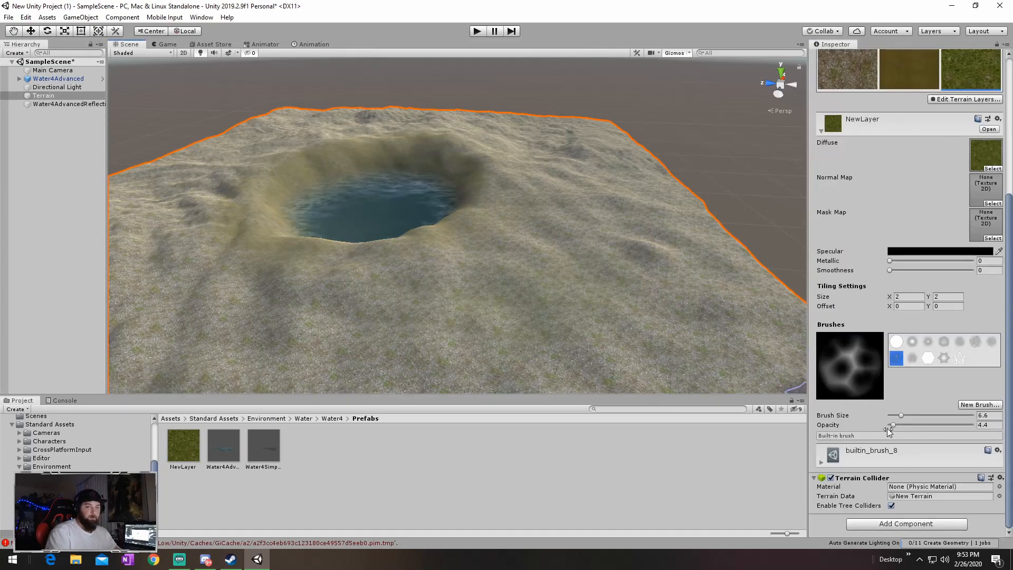
pyautogui.moveTo(894, 424); pyautogui.dragTo(902, 423)
pyautogui.moveTo(486, 295)
pyautogui.mouseDown()
pyautogui.moveTo(536, 299)
pyautogui.moveTo(500, 294)
pyautogui.moveTo(520, 207)
pyautogui.moveTo(634, 340)
pyautogui.moveTo(702, 346)
pyautogui.moveTo(542, 342)
pyautogui.moveTo(201, 364)
pyautogui.moveTo(235, 346)
pyautogui.mouseUp()
pyautogui.moveTo(330, 342)
pyautogui.keyDown('alt'); pyautogui.mouseDown()
pyautogui.moveTo(406, 350)
pyautogui.moveTo(317, 363)
pyautogui.moveTo(425, 351)
pyautogui.moveTo(606, 304)
pyautogui.mouseUp(); pyautogui.keyUp('alt')
pyautogui.moveTo(604, 254)
pyautogui.mouseDown()
pyautogui.moveTo(471, 299)
pyautogui.moveTo(458, 325)
pyautogui.moveTo(251, 347)
pyautogui.moveTo(341, 315)
pyautogui.moveTo(260, 304)
pyautogui.moveTo(325, 322)
pyautogui.mouseUp()
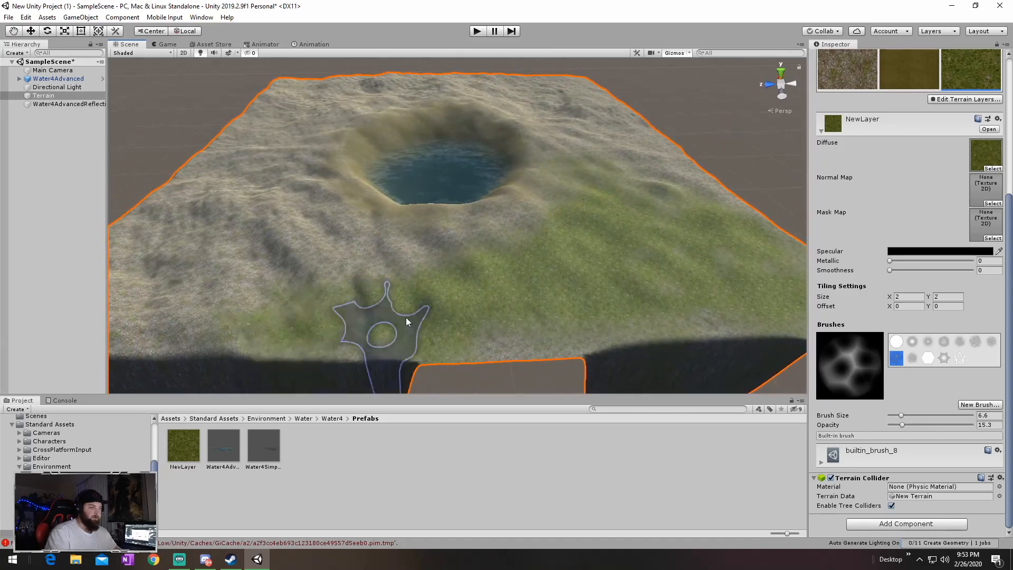
pyautogui.moveTo(221, 226)
pyautogui.mouseDown()
pyautogui.moveTo(129, 324)
pyautogui.moveTo(389, 272)
pyautogui.mouseUp()
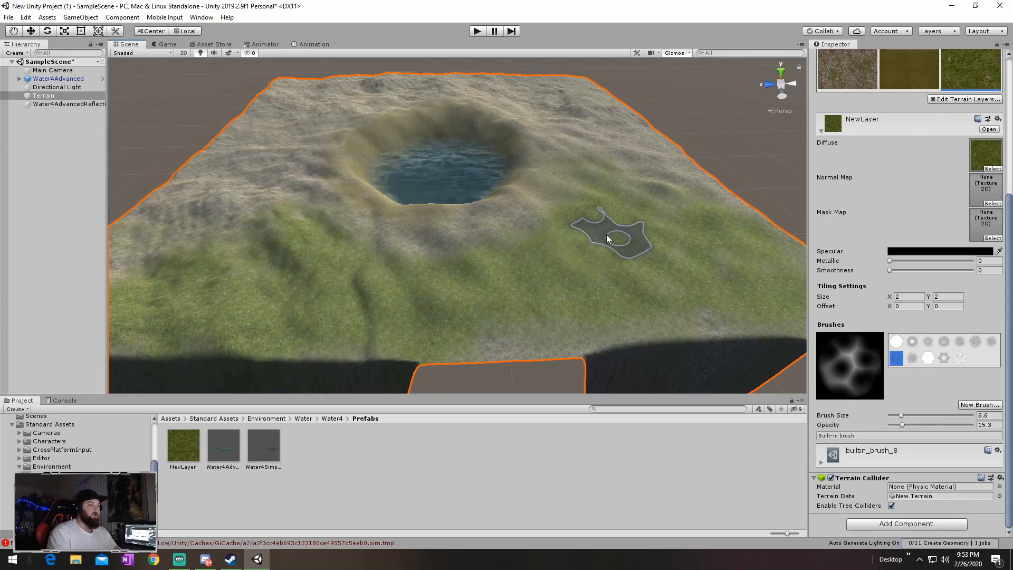
# Extend the grass layer over the terrain's adjoining corner and slopes and around the pit's rim
pyautogui.keyDown('alt'); pyautogui.moveTo(553, 273); pyautogui.dragTo(541, 233); pyautogui.keyUp('alt')
pyautogui.moveTo(540, 233); pyautogui.dragTo(623, 253, button='right')
pyautogui.press('a')
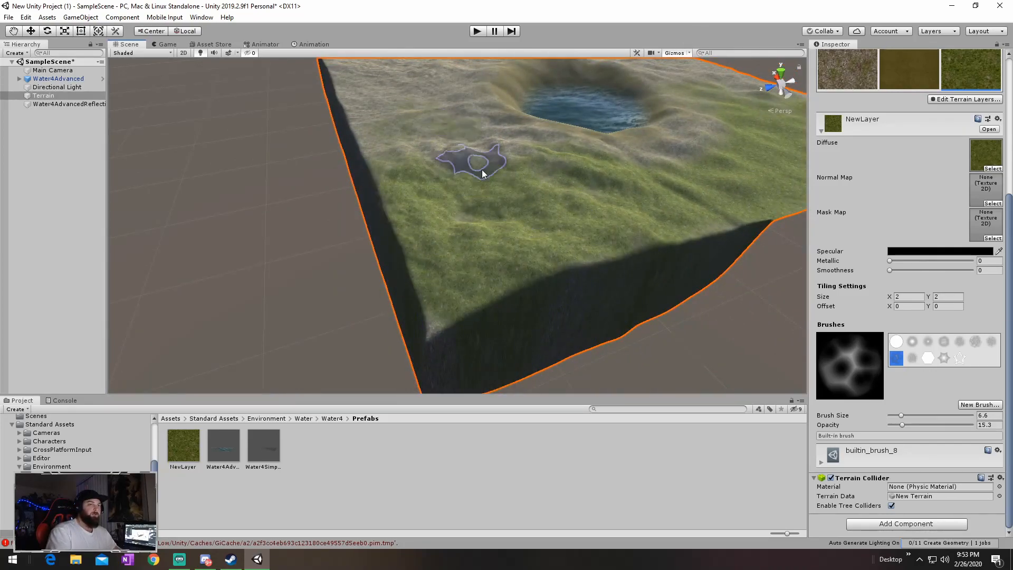
pyautogui.press('d')
pyautogui.moveTo(511, 121)
pyautogui.mouseDown(button='right')
pyautogui.moveTo(396, 146)
pyautogui.moveTo(219, 147)
pyautogui.moveTo(197, 156)
pyautogui.moveTo(202, 168)
pyautogui.moveTo(140, 131)
pyautogui.moveTo(192, 141)
pyautogui.mouseUp(button='right')
pyautogui.press('w')
pyautogui.press('d')
pyautogui.moveTo(546, 167)
pyautogui.mouseDown()
pyautogui.moveTo(726, 187)
pyautogui.moveTo(620, 209)
pyautogui.moveTo(398, 217)
pyautogui.moveTo(736, 270)
pyautogui.moveTo(695, 263)
pyautogui.moveTo(692, 218)
pyautogui.mouseUp()
pyautogui.press('a')
pyautogui.moveTo(692, 218)
pyautogui.mouseDown(button='right')
pyautogui.moveTo(874, 241)
pyautogui.moveTo(886, 233)
pyautogui.mouseUp(button='right')
pyautogui.moveTo(483, 177)
pyautogui.mouseDown()
pyautogui.moveTo(332, 179)
pyautogui.moveTo(643, 192)
pyautogui.moveTo(723, 270)
pyautogui.mouseUp()
pyautogui.press('s')
pyautogui.moveTo(724, 270); pyautogui.dragTo(598, 260, button='right')
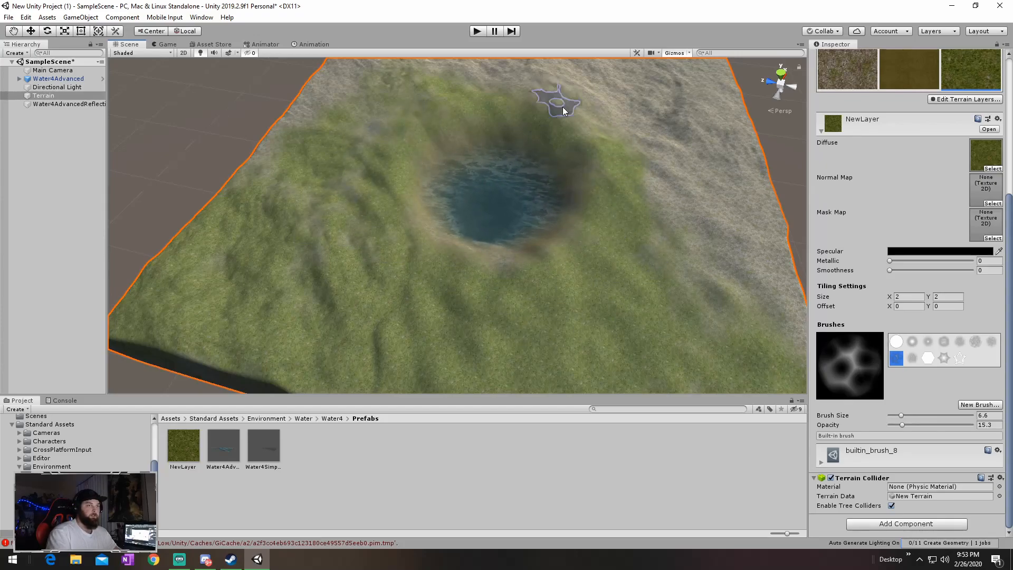
pyautogui.moveTo(650, 145)
pyautogui.mouseDown()
pyautogui.moveTo(631, 161)
pyautogui.moveTo(662, 233)
pyautogui.mouseUp()
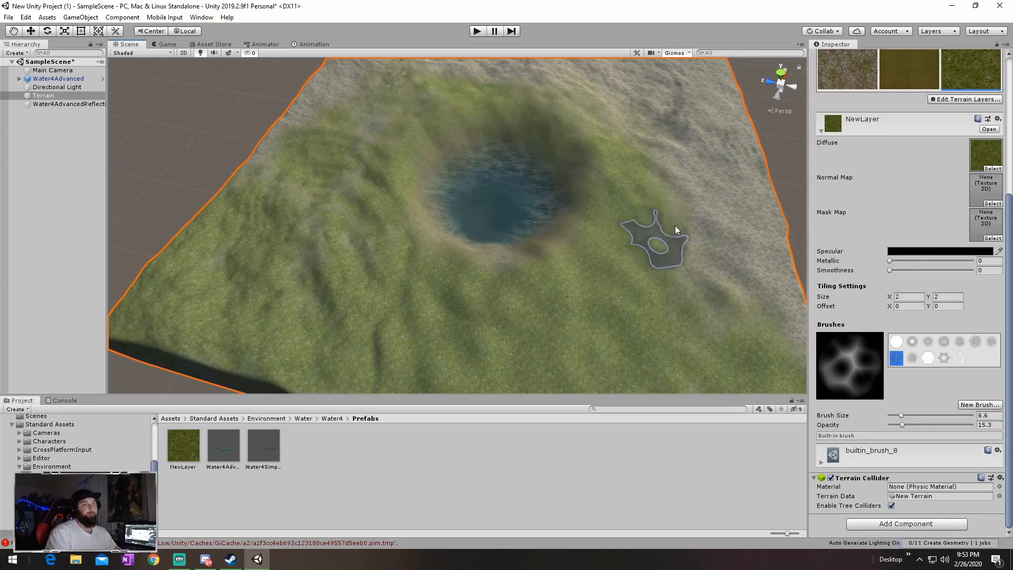
# Cover the terrain's remaining rocky side with the grass layer, leaving a few rocky patches showing
pyautogui.keyDown('alt'); pyautogui.moveTo(684, 286); pyautogui.dragTo(425, 209); pyautogui.keyUp('alt')
pyautogui.scroll(-6, 425, 209)
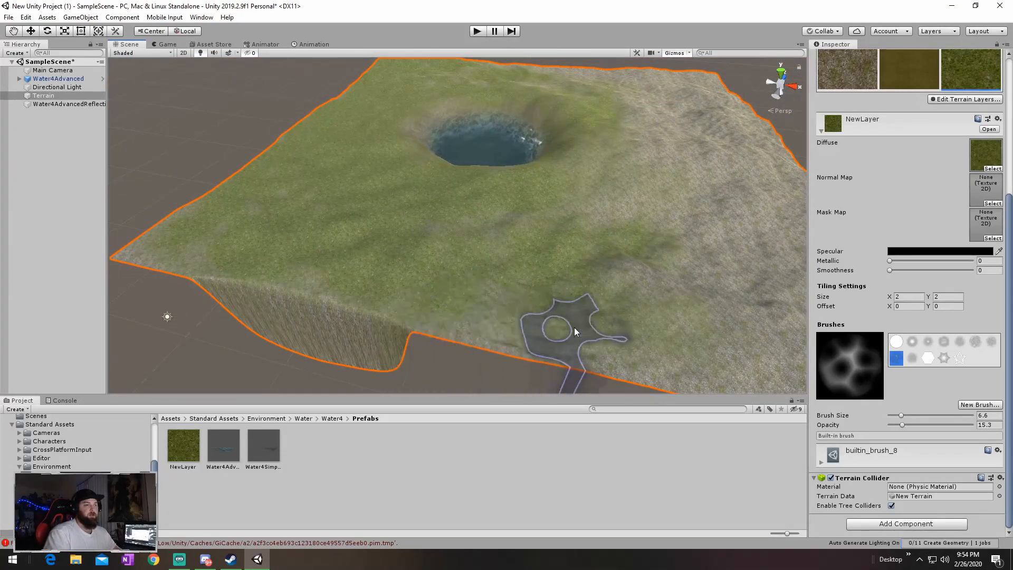
pyautogui.moveTo(681, 353)
pyautogui.keyDown('alt'); pyautogui.mouseDown()
pyautogui.moveTo(656, 309)
pyautogui.moveTo(667, 293)
pyautogui.moveTo(402, 301)
pyautogui.moveTo(643, 372)
pyautogui.mouseUp(); pyautogui.keyUp('alt')
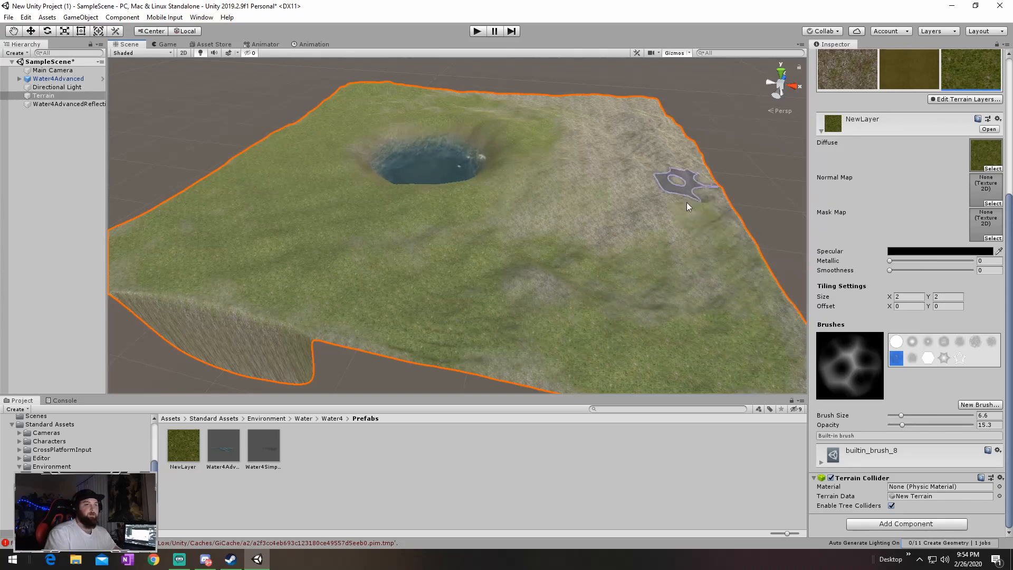
pyautogui.keyDown('alt'); pyautogui.moveTo(679, 203); pyautogui.dragTo(526, 271); pyautogui.keyUp('alt')
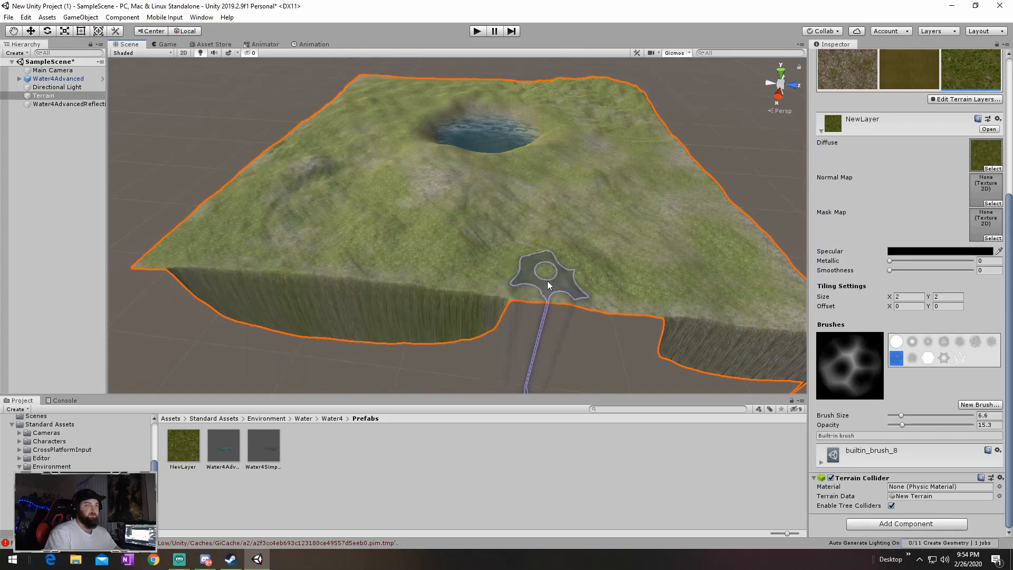
pyautogui.moveTo(625, 182)
pyautogui.keyDown('alt'); pyautogui.mouseDown()
pyautogui.moveTo(663, 163)
pyautogui.moveTo(579, 141)
pyautogui.moveTo(287, 147)
pyautogui.moveTo(138, 167)
pyautogui.moveTo(283, 170)
pyautogui.moveTo(253, 176)
pyautogui.moveTo(452, 161)
pyautogui.moveTo(150, 152)
pyautogui.moveTo(67, 180)
pyautogui.moveTo(153, 176)
pyautogui.moveTo(421, 209)
pyautogui.moveTo(327, 169)
pyautogui.moveTo(204, 188)
pyautogui.mouseUp(); pyautogui.keyUp('alt')
pyautogui.keyDown('alt'); pyautogui.moveTo(203, 322); pyautogui.dragTo(247, 242); pyautogui.keyUp('alt')
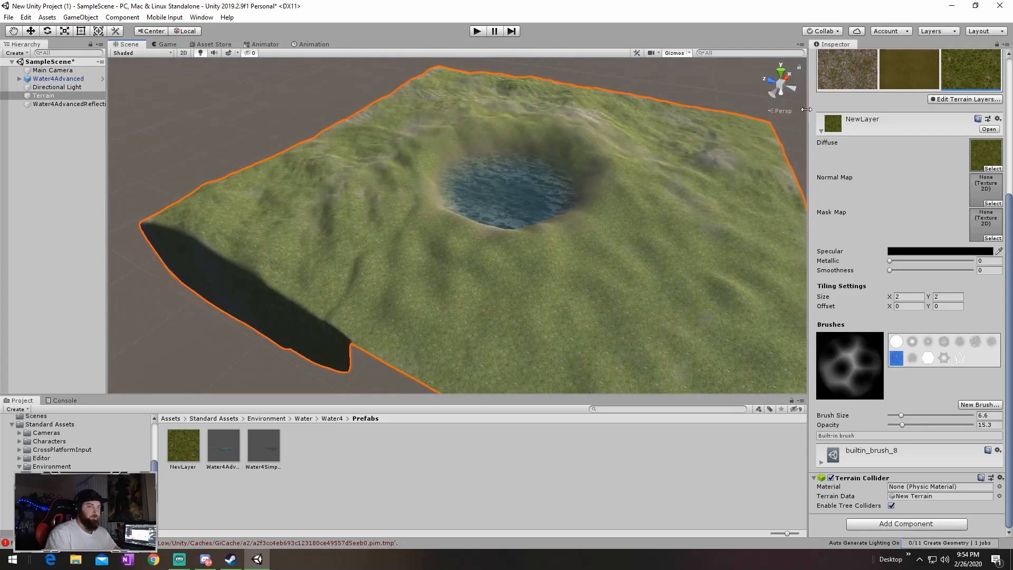
# Paint scattered patches of the rocky grass layer over the grass around the pit
pyautogui.click(845, 76)
pyautogui.moveTo(434, 261); pyautogui.dragTo(340, 278)
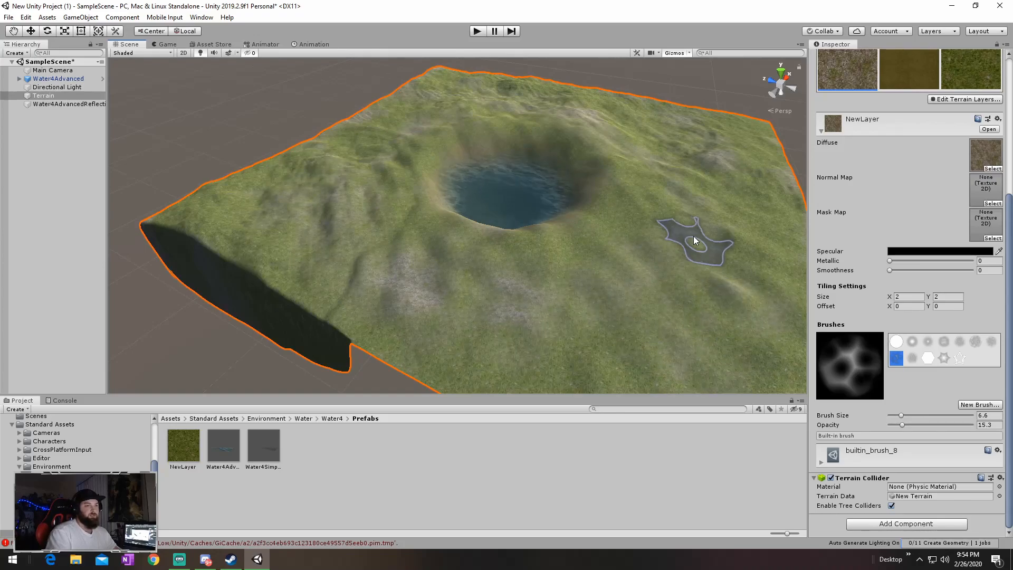
pyautogui.moveTo(644, 258); pyautogui.dragTo(557, 140, button='right')
pyautogui.click(557, 140)
pyautogui.click(493, 248)
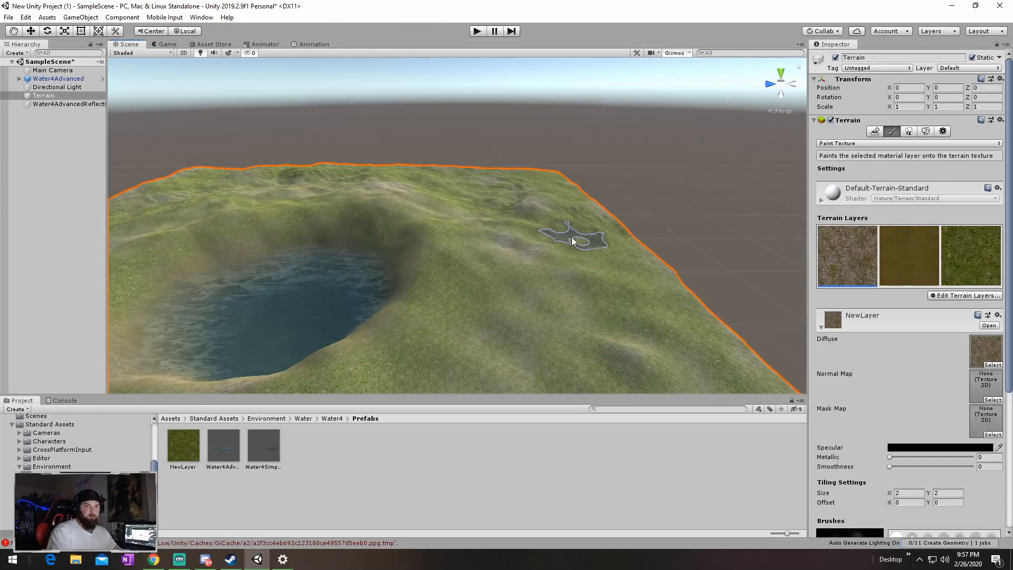
# Switch the terrain to tree painting and add the tree03 prefab as its first tree type
pyautogui.click(911, 133)
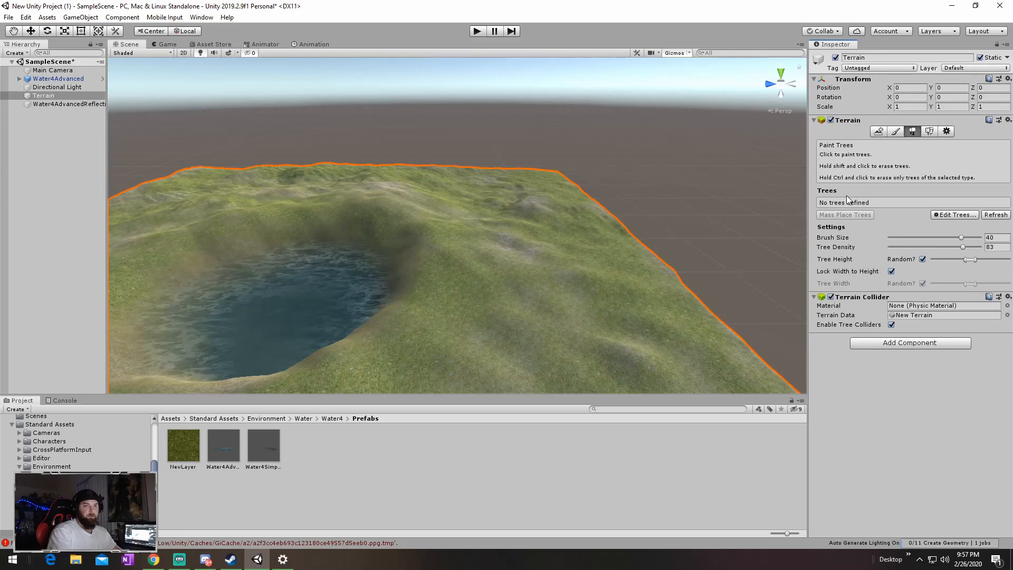
pyautogui.click(954, 215)
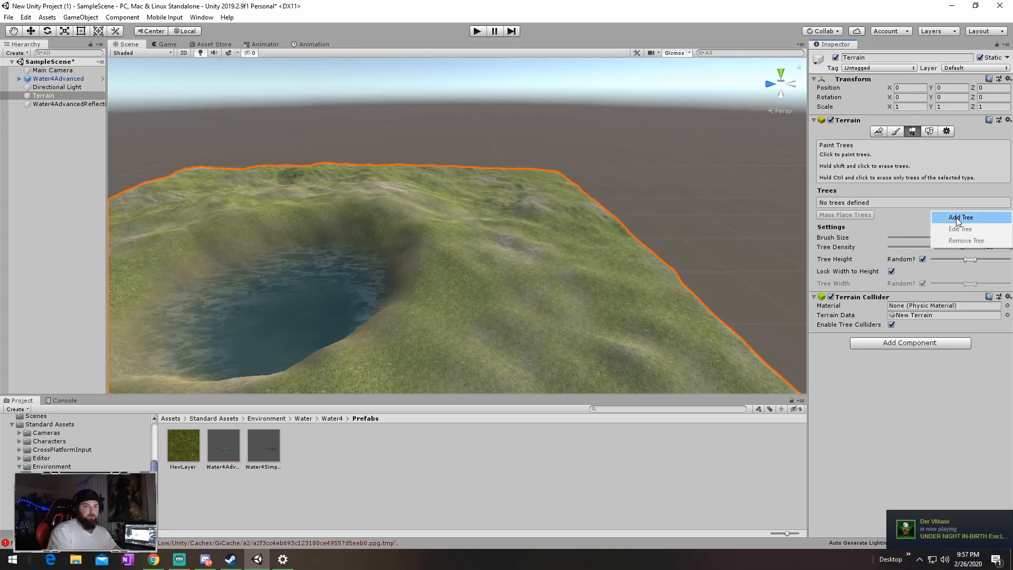
pyautogui.click(958, 221)
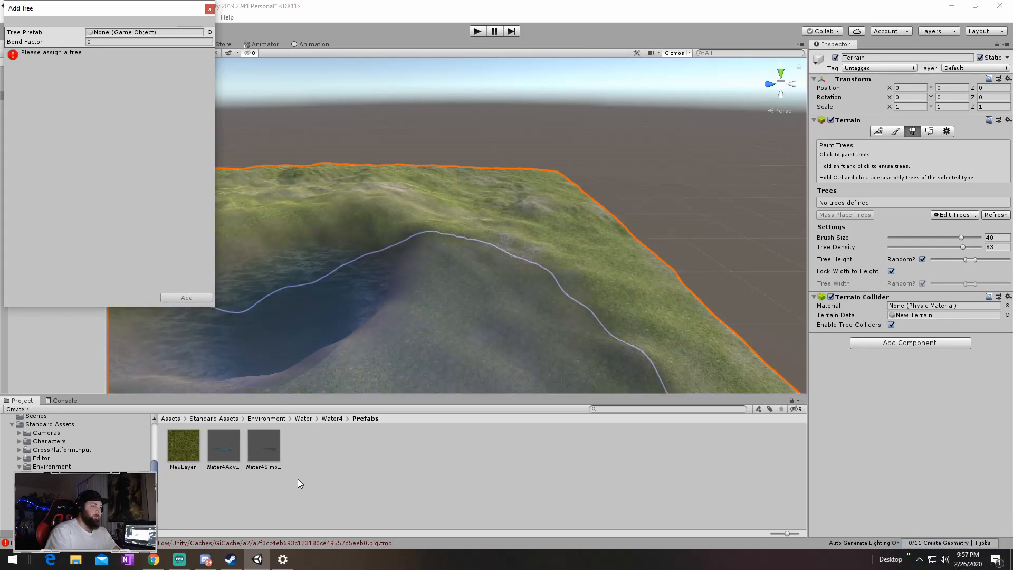
pyautogui.hotkey('ctrl', 'z')
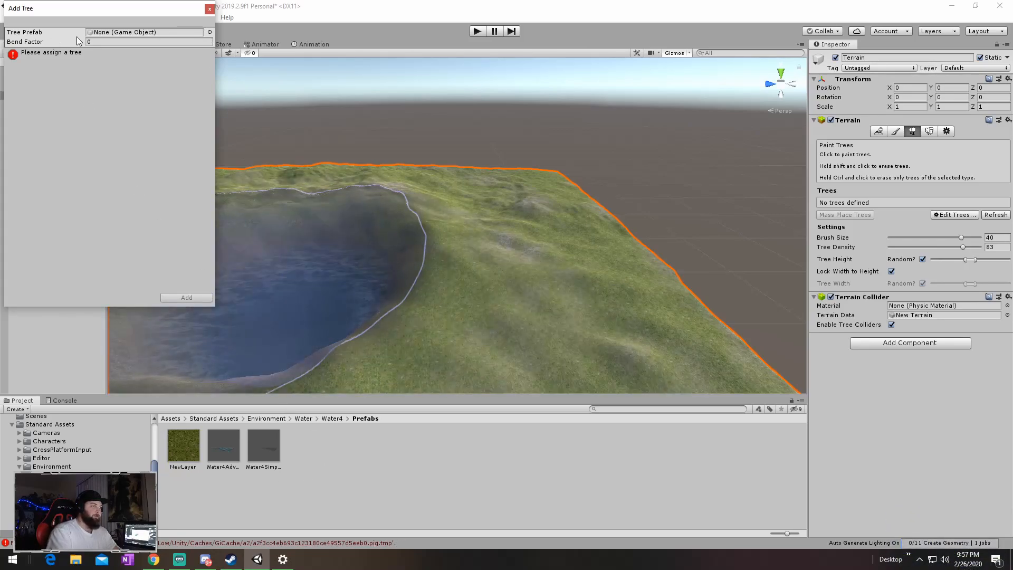
pyautogui.click(209, 32)
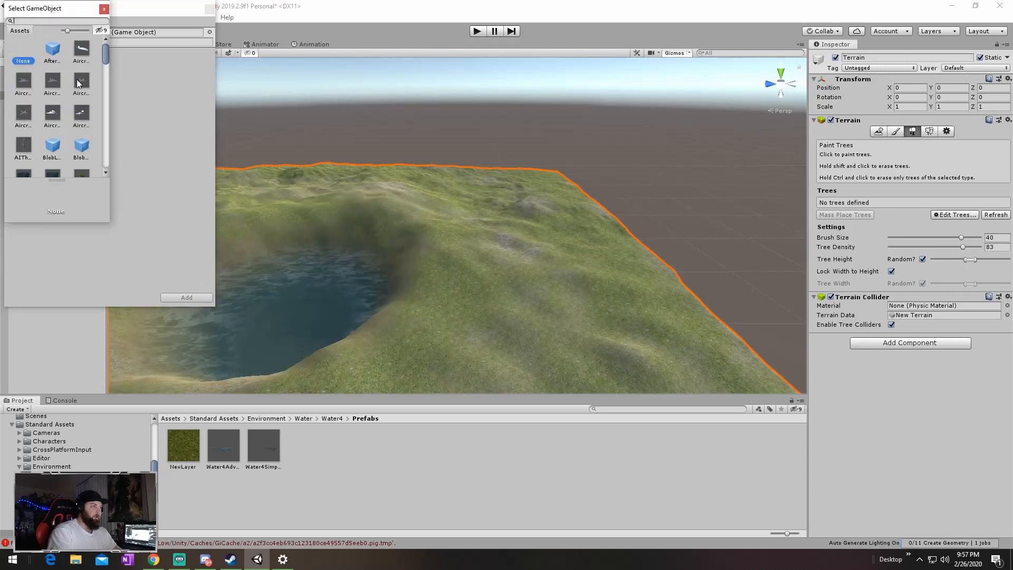
pyautogui.scroll(-3, 67, 90)
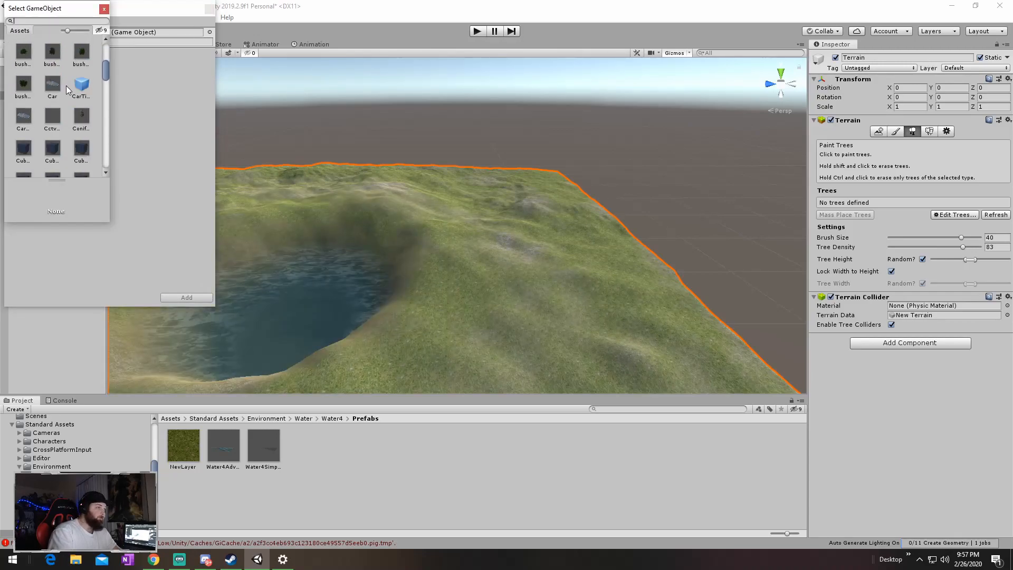
pyautogui.scroll(-6, 67, 86)
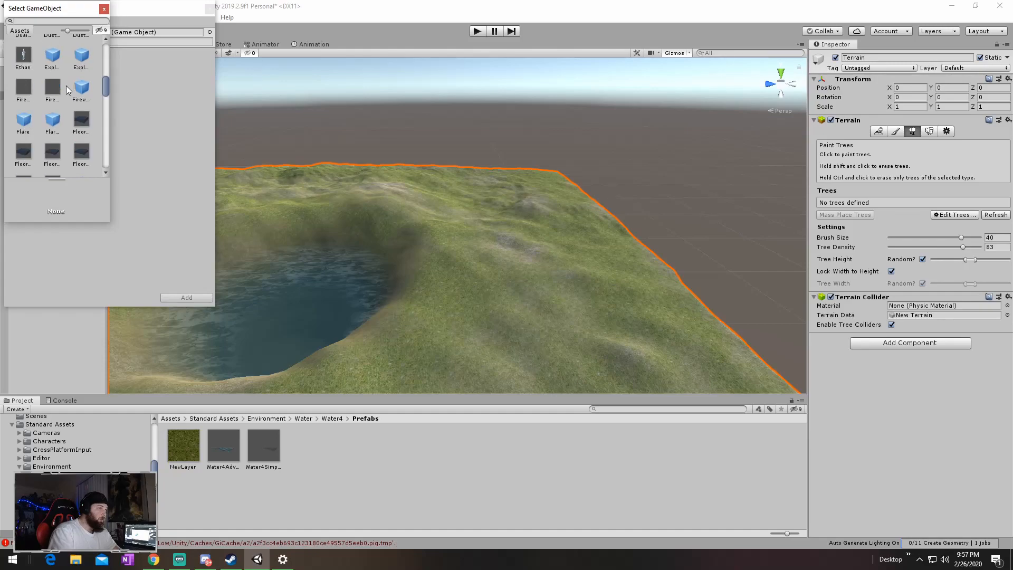
pyautogui.scroll(-8, 65, 93)
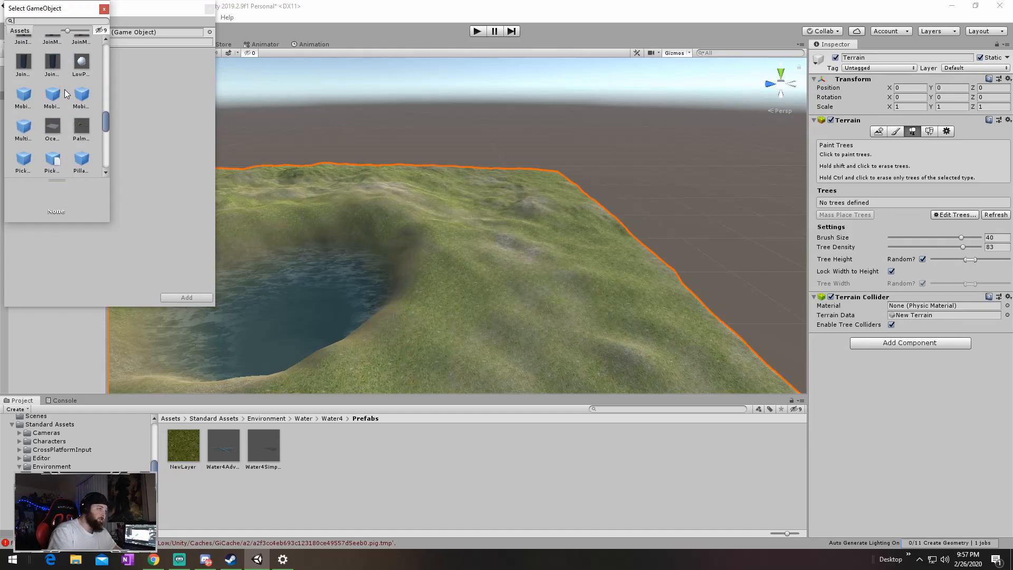
pyautogui.scroll(-1, 65, 94)
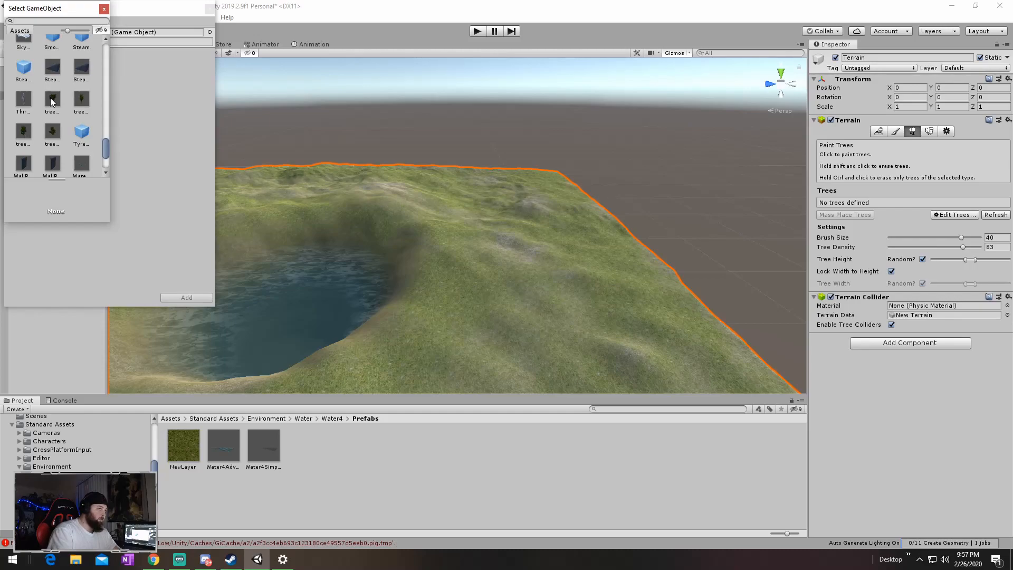
pyautogui.click(24, 135)
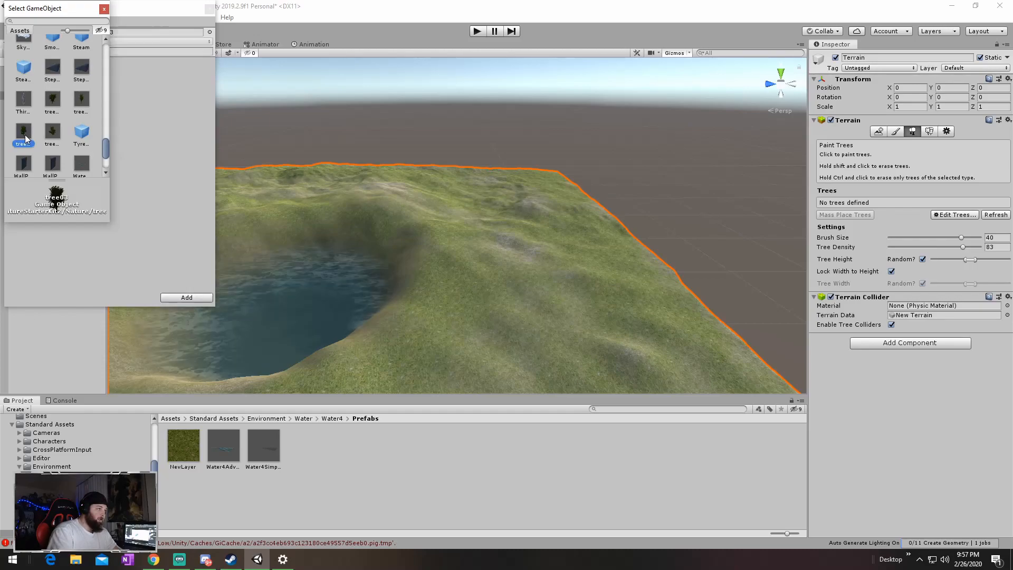
pyautogui.doubleClick(23, 136)
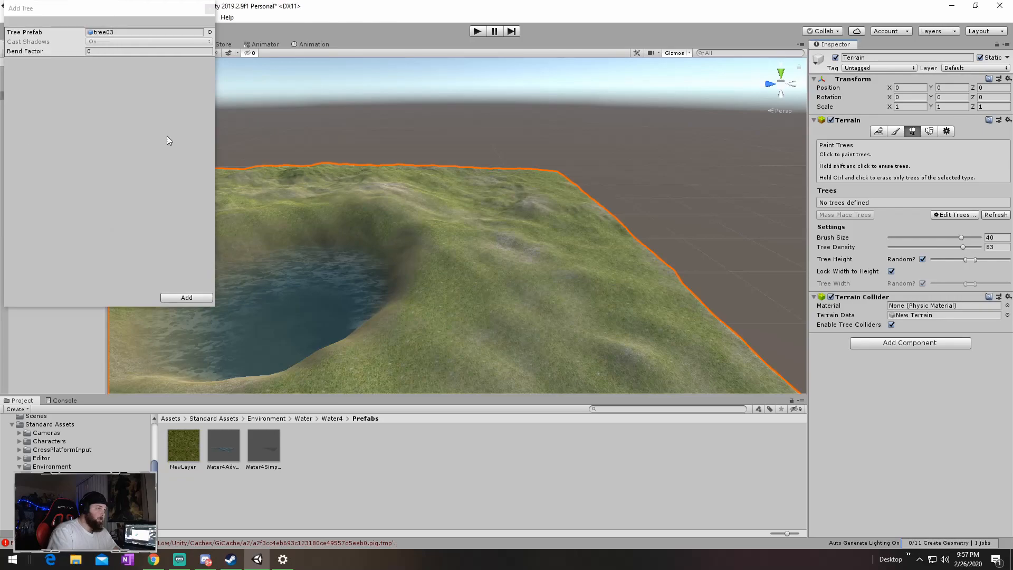
pyautogui.click(199, 301)
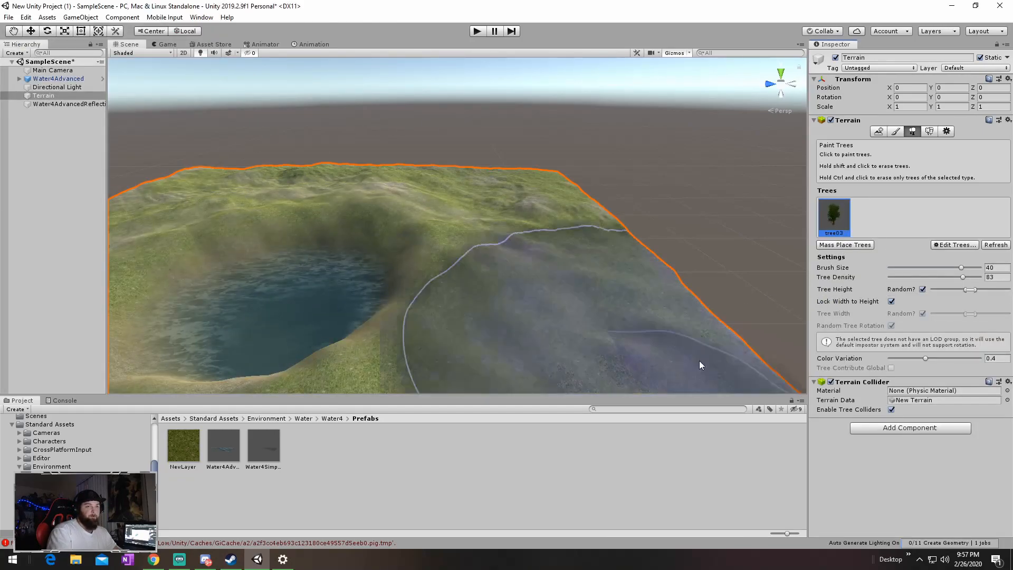
# Show the NatureStarterKit2 Nature folder's tree and bush prefabs in the project browser, and reselect the terrain
pyautogui.scroll(-5, 83, 467)
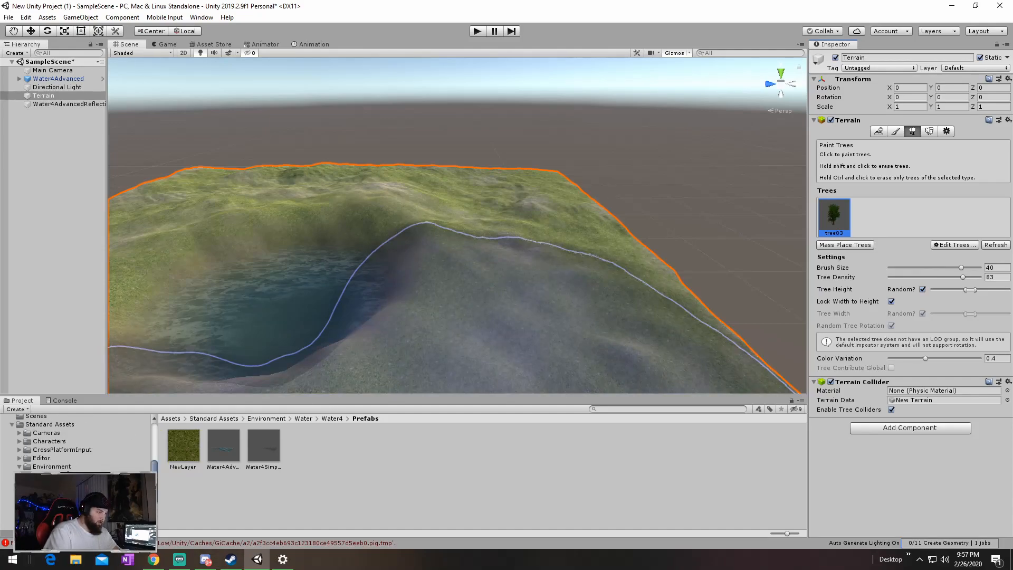
pyautogui.click(46, 458)
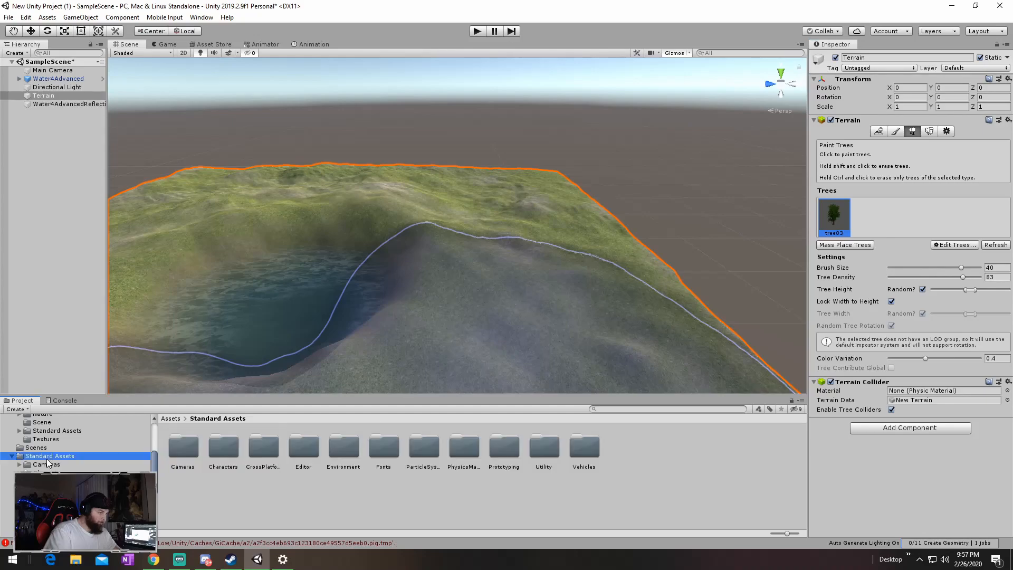
pyautogui.scroll(2, 46, 456)
pyautogui.click(48, 443)
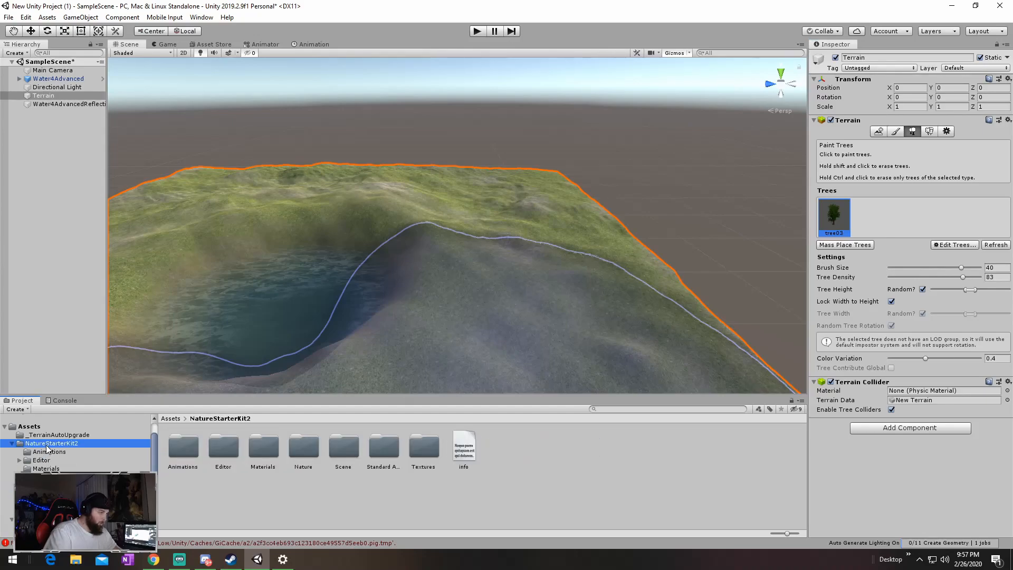
pyautogui.doubleClick(306, 450)
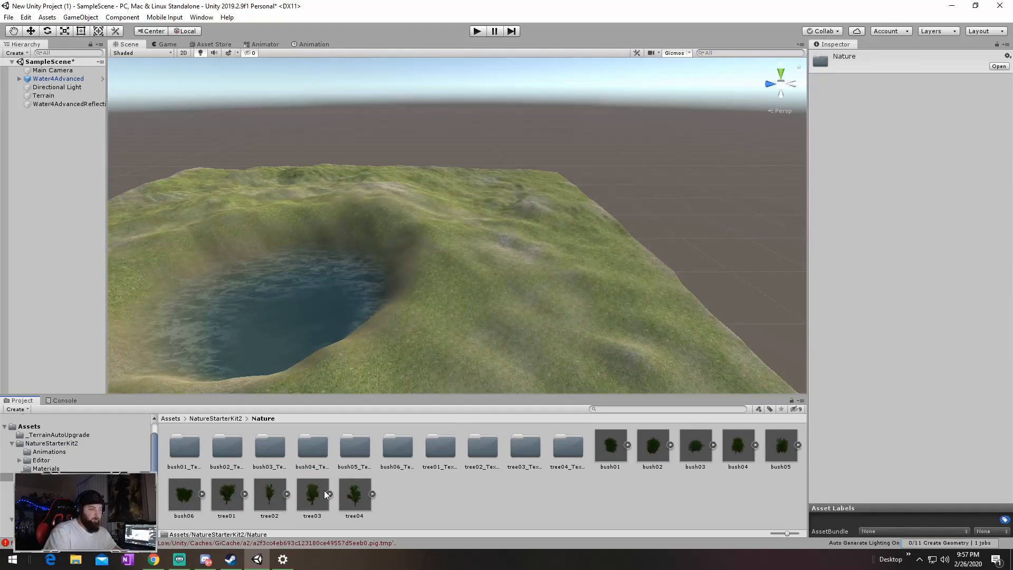
pyautogui.click(400, 302)
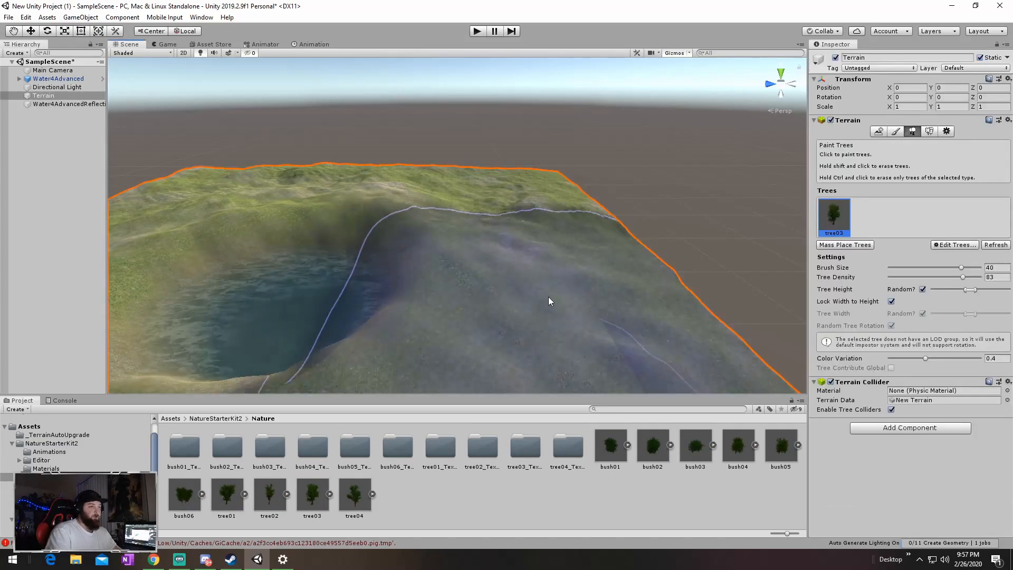
# Add the bush05 prefab to the terrain's tree types and set the tree brush size to about 10.8
pyautogui.click(954, 244)
pyautogui.click(958, 248)
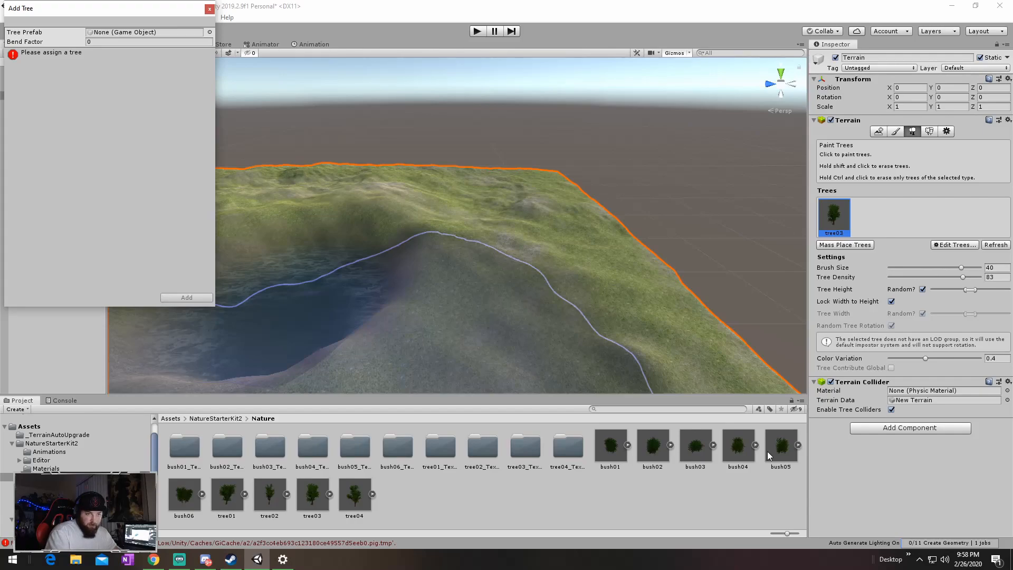
pyautogui.moveTo(769, 444)
pyautogui.mouseDown()
pyautogui.moveTo(345, 318)
pyautogui.moveTo(575, 424)
pyautogui.mouseUp()
pyautogui.moveTo(783, 444)
pyautogui.mouseDown()
pyautogui.moveTo(290, 287)
pyautogui.moveTo(163, 25)
pyautogui.moveTo(164, 37)
pyautogui.mouseUp()
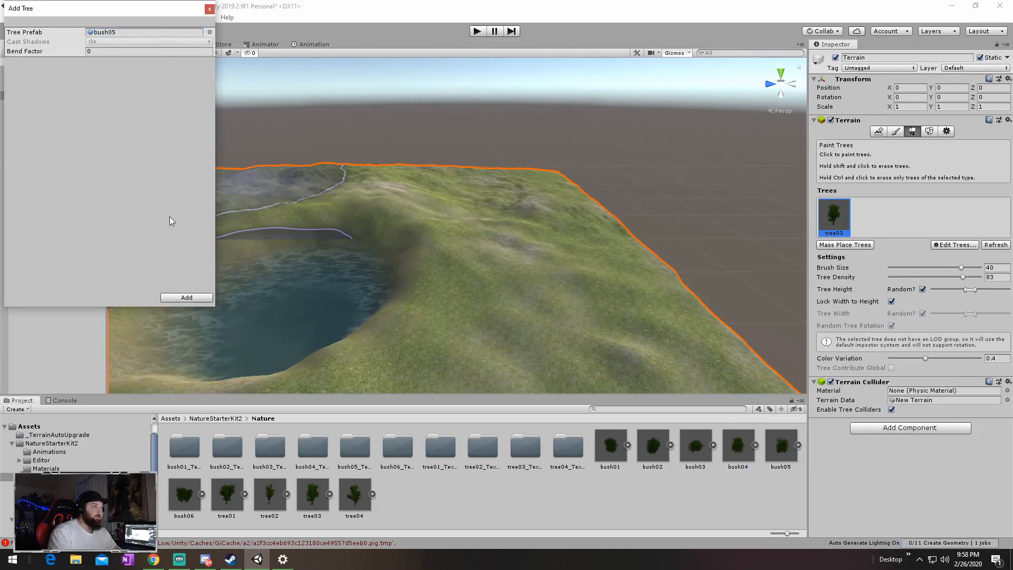
pyautogui.click(187, 298)
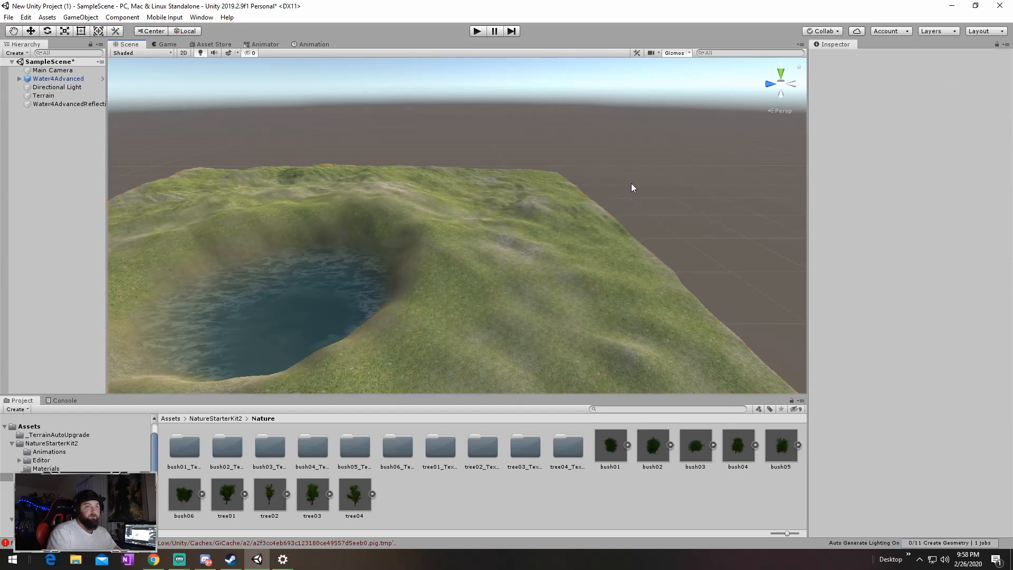
pyautogui.keyDown('alt'); pyautogui.moveTo(533, 253); pyautogui.dragTo(577, 231); pyautogui.keyUp('alt')
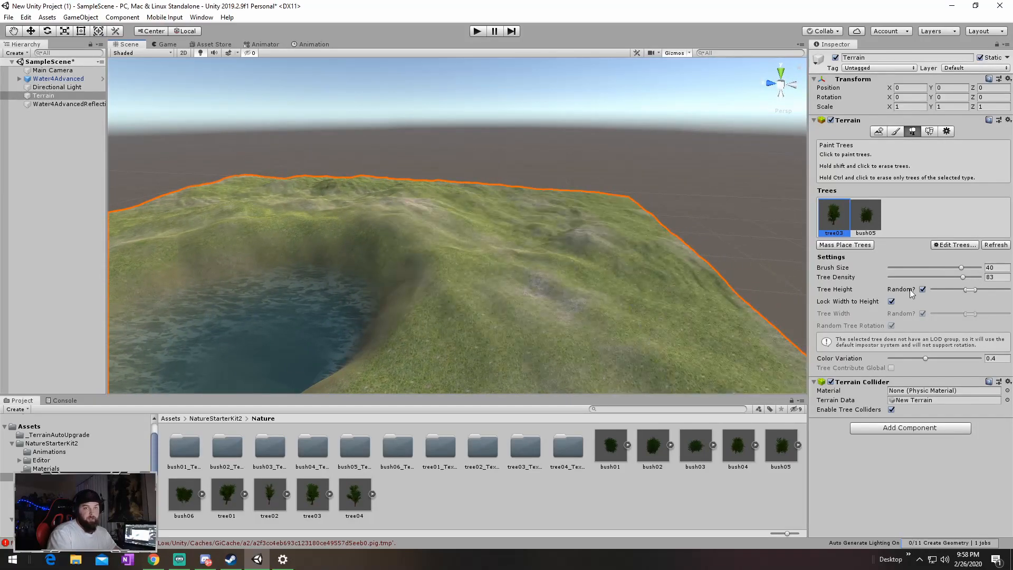
pyautogui.moveTo(960, 268); pyautogui.dragTo(908, 266)
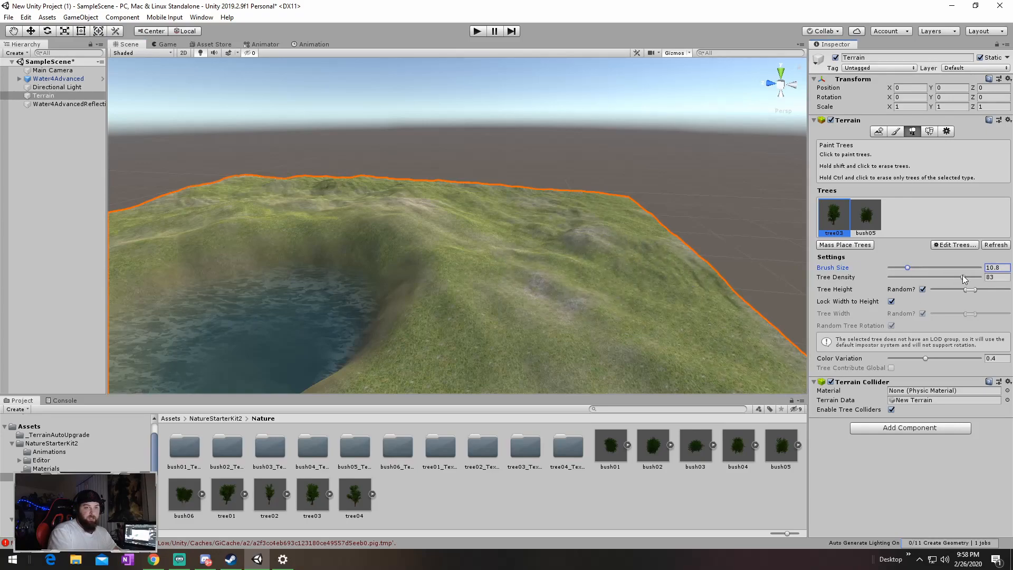
# Try painting dense groups of tree03 trees across the terrain around the pit, and undo them
pyautogui.moveTo(592, 239)
pyautogui.mouseDown()
pyautogui.moveTo(616, 278)
pyautogui.moveTo(267, 290)
pyautogui.moveTo(406, 308)
pyautogui.mouseUp()
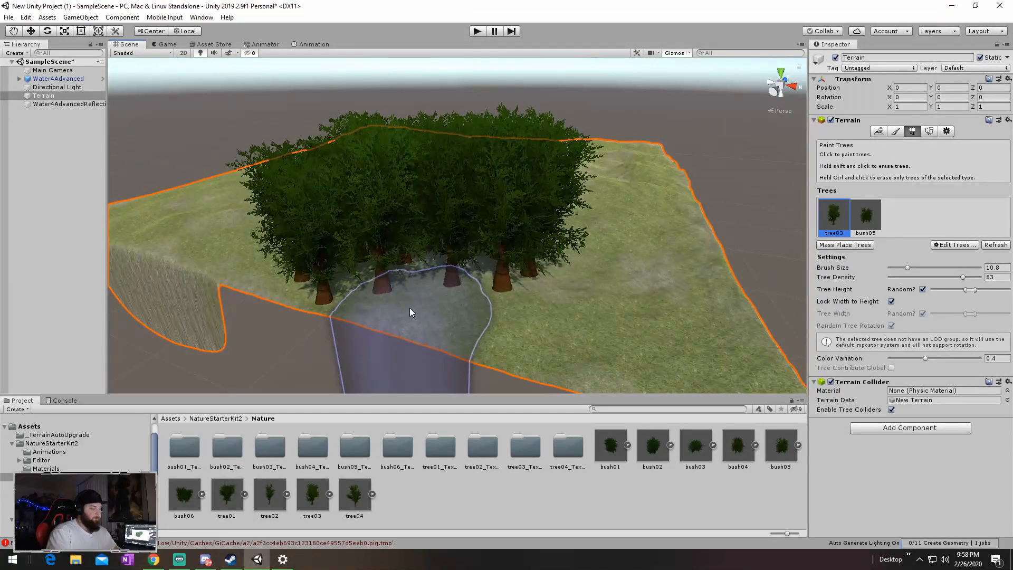
pyautogui.hotkey('ctrl', 'z')
pyautogui.moveTo(457, 261)
pyautogui.keyDown('alt'); pyautogui.mouseDown()
pyautogui.moveTo(698, 249)
pyautogui.moveTo(648, 220)
pyautogui.mouseUp(); pyautogui.keyUp('alt')
pyautogui.click(667, 261)
pyautogui.moveTo(656, 312)
pyautogui.keyDown('alt'); pyautogui.mouseDown()
pyautogui.moveTo(690, 289)
pyautogui.moveTo(723, 290)
pyautogui.moveTo(629, 230)
pyautogui.moveTo(473, 234)
pyautogui.moveTo(356, 217)
pyautogui.moveTo(290, 271)
pyautogui.moveTo(188, 311)
pyautogui.moveTo(500, 262)
pyautogui.moveTo(385, 271)
pyautogui.moveTo(725, 262)
pyautogui.mouseUp(); pyautogui.keyUp('alt')
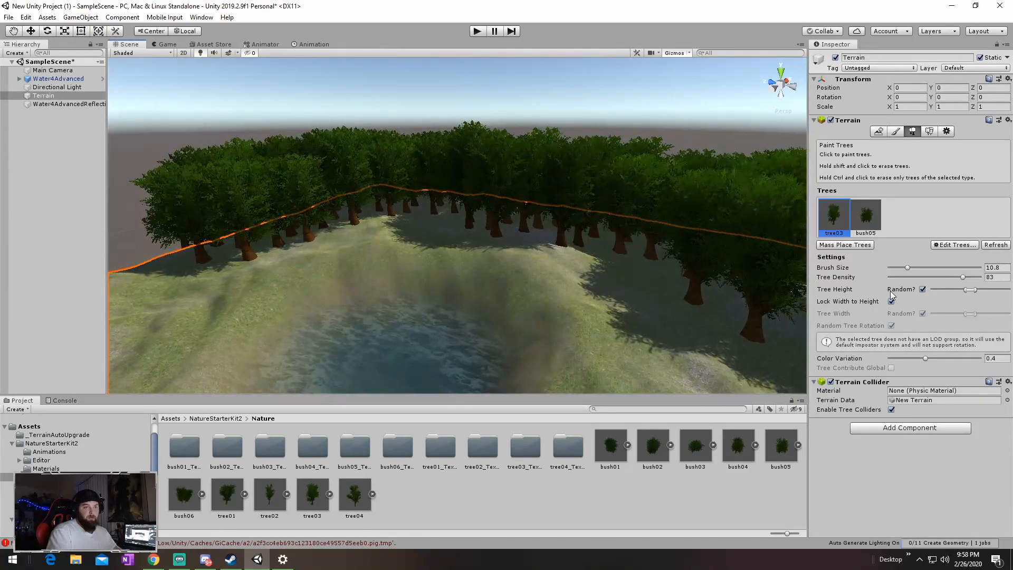
pyautogui.hotkey('ctrl', 'z')
pyautogui.hotkey('ctrl', 'z')
pyautogui.hotkey('ctrl', 'z')
pyautogui.hotkey('ctrl', 'z')
pyautogui.hotkey('ctrl', 'z')
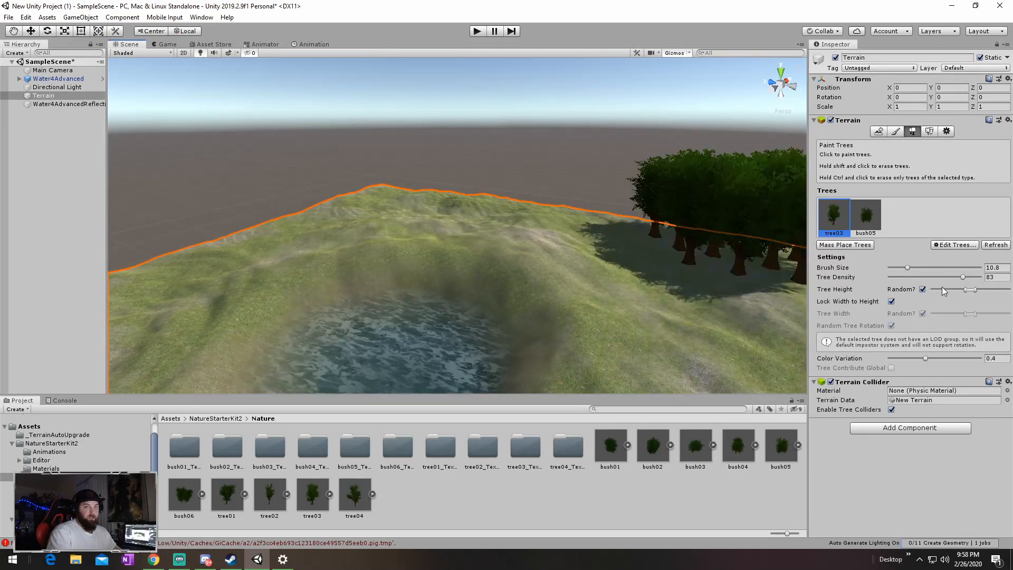
pyautogui.hotkey('ctrl', 'z')
# Try painting tree03 behind the pit with taller random heights and a fixed height of about 1.54, undoing each attempt
pyautogui.moveTo(969, 290); pyautogui.dragTo(991, 290)
pyautogui.moveTo(771, 277)
pyautogui.mouseDown()
pyautogui.moveTo(644, 243)
pyautogui.moveTo(441, 220)
pyautogui.moveTo(278, 252)
pyautogui.mouseUp()
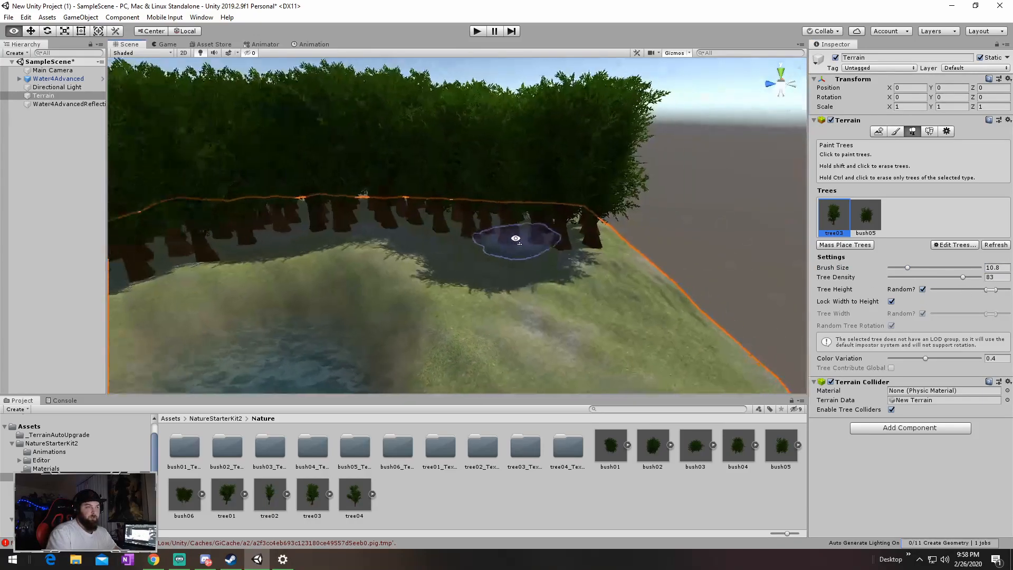
pyautogui.hotkey('ctrl', 'z')
pyautogui.moveTo(584, 243)
pyautogui.mouseDown()
pyautogui.moveTo(403, 214)
pyautogui.moveTo(264, 233)
pyautogui.mouseUp()
pyautogui.moveTo(466, 226); pyautogui.dragTo(421, 199, button='right')
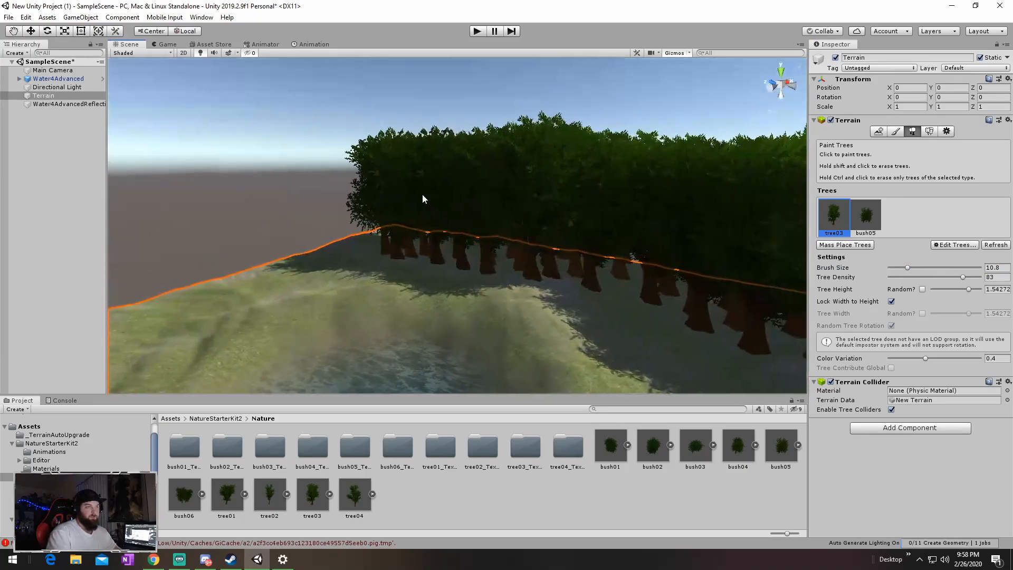
pyautogui.hotkey('ctrl', 'z')
# Set the tree height to 2 and turn random tree height back on
pyautogui.moveTo(971, 289); pyautogui.dragTo(992, 289)
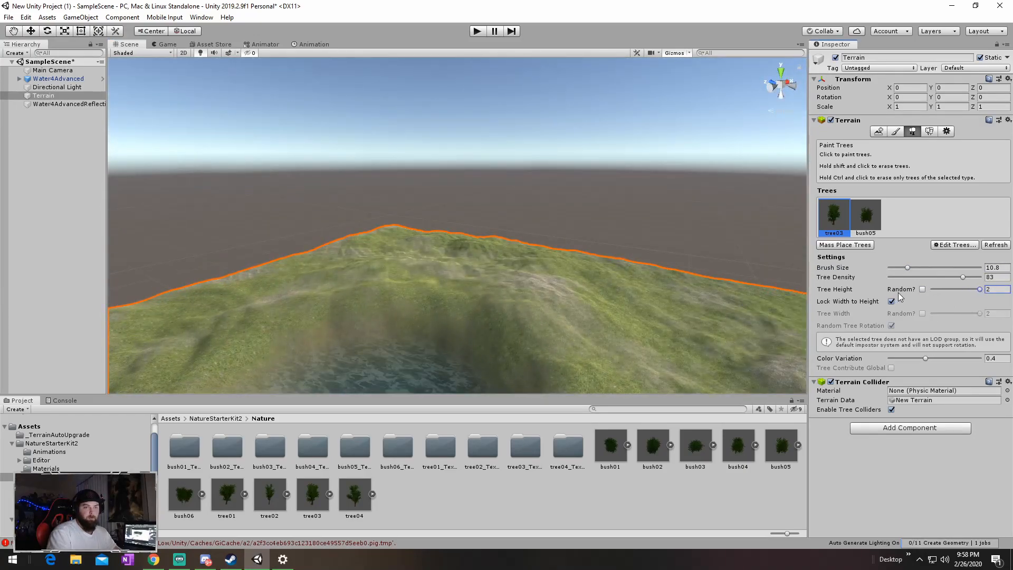
pyautogui.click(922, 289)
# Try painting long bands of randomly sized tree03 trees around the pit, and undo them
pyautogui.moveTo(783, 302)
pyautogui.mouseDown()
pyautogui.moveTo(625, 288)
pyautogui.moveTo(269, 282)
pyautogui.mouseUp()
pyautogui.moveTo(343, 275)
pyautogui.mouseDown(button='right')
pyautogui.moveTo(516, 263)
pyautogui.moveTo(496, 280)
pyautogui.mouseUp(button='right')
pyautogui.moveTo(549, 334); pyautogui.dragTo(717, 354)
pyautogui.moveTo(464, 317); pyautogui.dragTo(274, 298, button='right')
pyautogui.moveTo(311, 298); pyautogui.dragTo(537, 240)
pyautogui.hotkey('ctrl', 'z')
pyautogui.hotkey('ctrl', 'z')
pyautogui.hotkey('ctrl', 'z')
# Set the tree color variation to 1 and paint several tree03 clusters along the terrain beyond the pit
pyautogui.moveTo(617, 252); pyautogui.dragTo(769, 255, button='right')
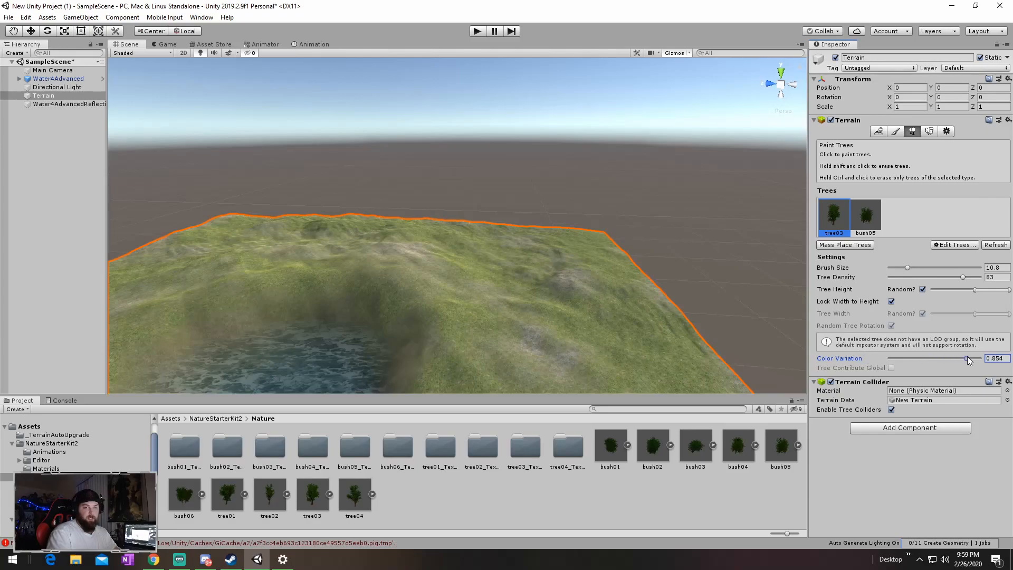
pyautogui.moveTo(970, 357); pyautogui.dragTo(980, 357)
pyautogui.click(590, 264)
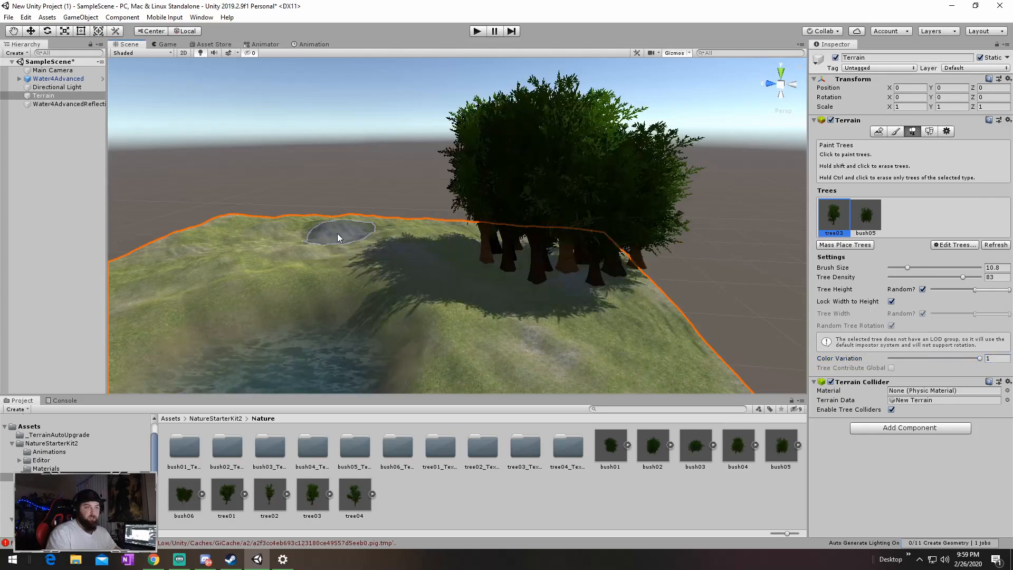
pyautogui.click(341, 233)
pyautogui.click(246, 235)
pyautogui.click(387, 252)
# Inspect the painted tree clusters from several distances and undo them
pyautogui.press('w')
pyautogui.moveTo(528, 268)
pyautogui.mouseDown(button='right')
pyautogui.moveTo(545, 287)
pyautogui.moveTo(565, 288)
pyautogui.moveTo(545, 264)
pyautogui.moveTo(507, 255)
pyautogui.moveTo(513, 244)
pyautogui.moveTo(592, 229)
pyautogui.moveTo(507, 240)
pyautogui.mouseUp(button='right')
pyautogui.press('s')
pyautogui.press('w')
pyautogui.press('s')
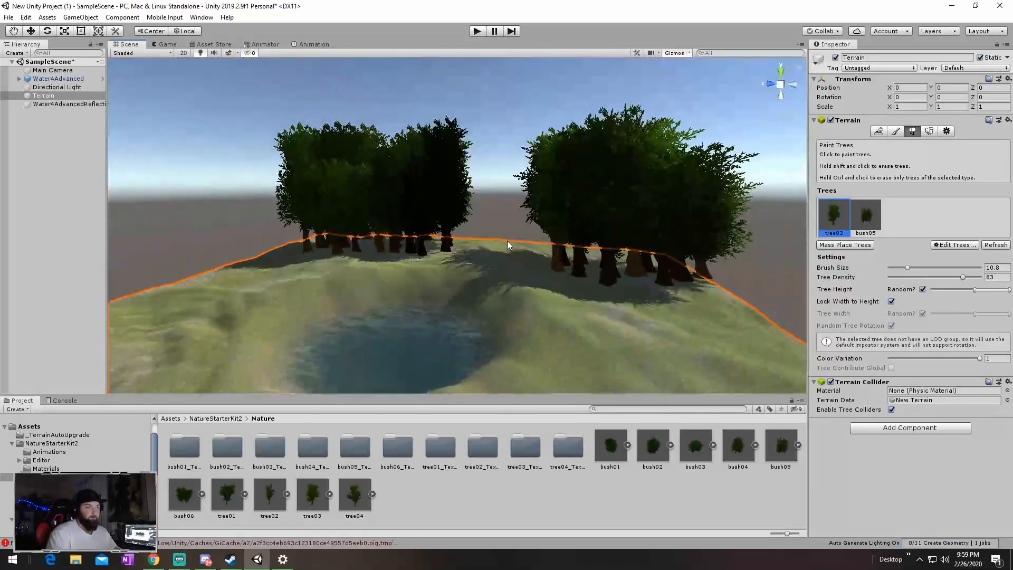
pyautogui.hotkey('ctrl', 'z')
pyautogui.hotkey('ctrl', 'z')
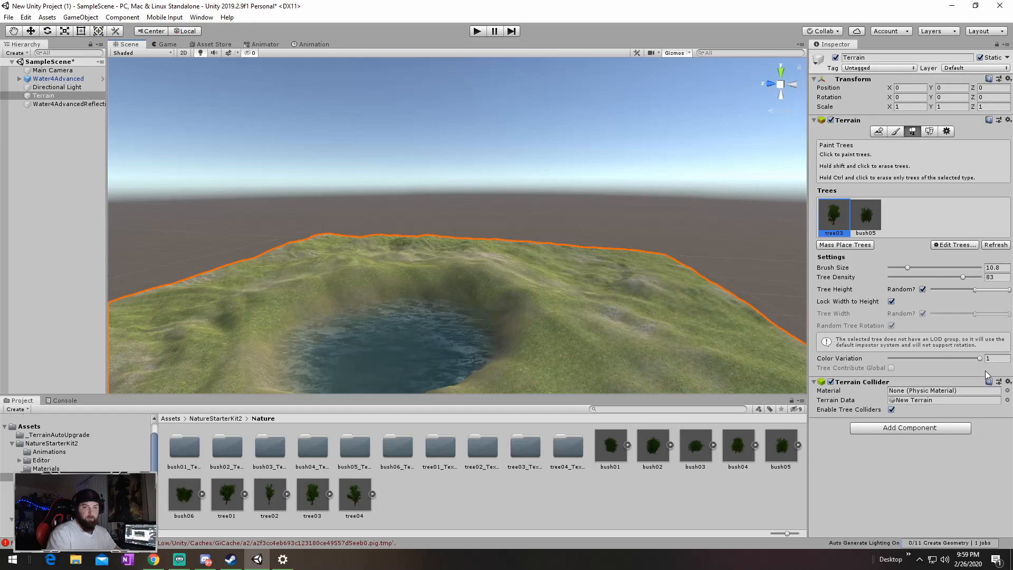
# Set the color variation to about 0.596 and, after undoing trial clusters, paint one tree03 cluster on the ground beside the pit
pyautogui.moveTo(979, 357); pyautogui.dragTo(934, 358)
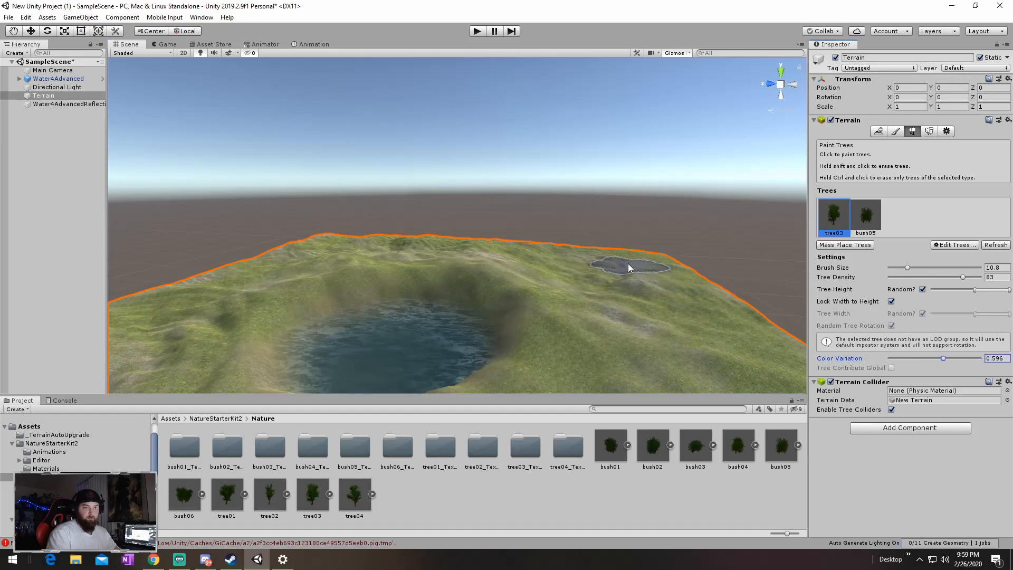
pyautogui.click(630, 264)
pyautogui.click(417, 240)
pyautogui.click(492, 257)
pyautogui.keyDown('alt'); pyautogui.moveTo(618, 286); pyautogui.dragTo(605, 286); pyautogui.keyUp('alt')
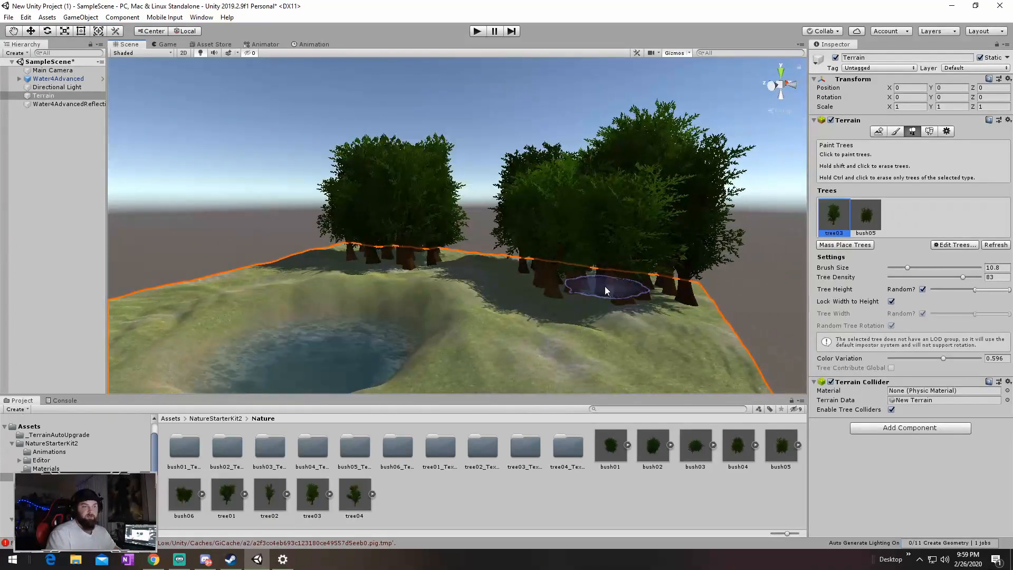
pyautogui.hotkey('ctrl', 'z')
pyautogui.hotkey('ctrl', 'z')
pyautogui.click(594, 296)
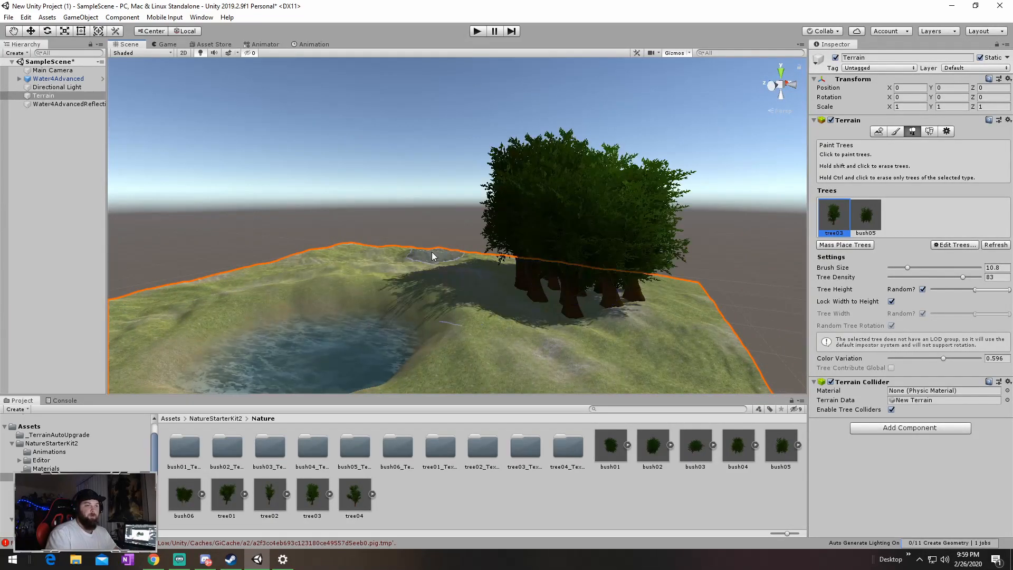
# Paint extra tree03 clusters beyond the pit, then erase all the painted trees from the terrain
pyautogui.click(422, 253)
pyautogui.click(429, 274)
pyautogui.moveTo(532, 330)
pyautogui.keyDown('alt'); pyautogui.mouseDown()
pyautogui.moveTo(523, 334)
pyautogui.moveTo(577, 343)
pyautogui.moveTo(549, 341)
pyautogui.mouseUp(); pyautogui.keyUp('alt')
pyautogui.moveTo(540, 304)
pyautogui.keyDown('shift'); pyautogui.mouseDown()
pyautogui.moveTo(502, 271)
pyautogui.moveTo(551, 247)
pyautogui.moveTo(504, 225)
pyautogui.moveTo(398, 246)
pyautogui.mouseUp(); pyautogui.keyUp('shift')
pyautogui.moveTo(351, 197)
pyautogui.keyDown('shift'); pyautogui.mouseDown()
pyautogui.moveTo(342, 207)
pyautogui.moveTo(515, 250)
pyautogui.moveTo(488, 255)
pyautogui.moveTo(503, 253)
pyautogui.mouseUp(); pyautogui.keyUp('shift')
pyautogui.moveTo(503, 254); pyautogui.dragTo(507, 258, button='right')
pyautogui.press('q')
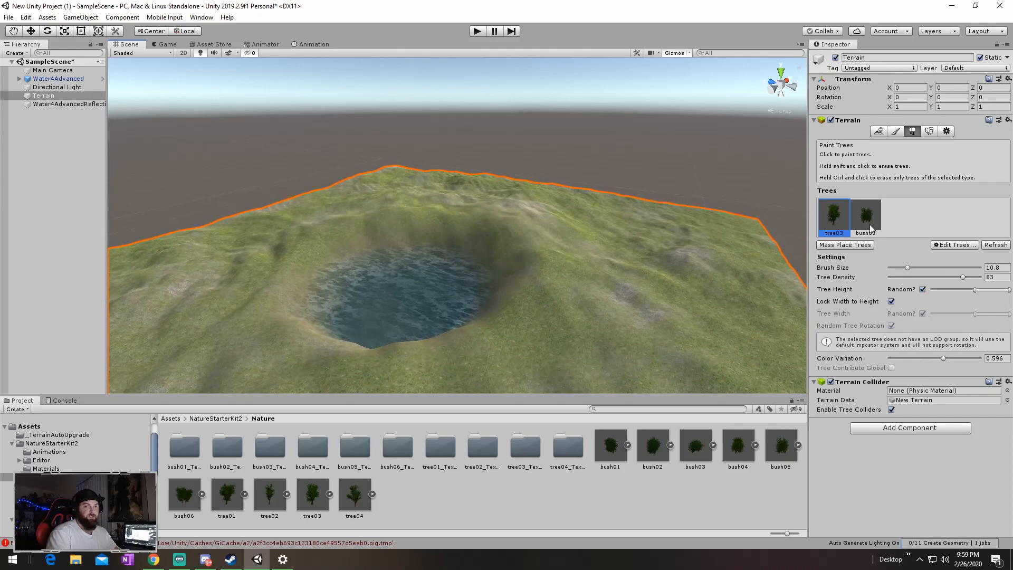
# Try painting bush05 bushes on the ground beside the pit, and undo them
pyautogui.moveTo(608, 242)
pyautogui.mouseDown()
pyautogui.moveTo(529, 207)
pyautogui.moveTo(350, 196)
pyautogui.moveTo(213, 301)
pyautogui.moveTo(408, 360)
pyautogui.moveTo(512, 271)
pyautogui.moveTo(398, 220)
pyautogui.moveTo(518, 257)
pyautogui.moveTo(658, 262)
pyautogui.mouseUp()
pyautogui.hotkey('ctrl', 'z')
pyautogui.hotkey('ctrl', 'z')
pyautogui.moveTo(644, 262)
pyautogui.mouseDown(button='right')
pyautogui.moveTo(683, 270)
pyautogui.moveTo(670, 254)
pyautogui.mouseUp(button='right')
# Select tree03 and check the Mass Place Trees options, closing them without placing any trees
pyautogui.click(829, 230)
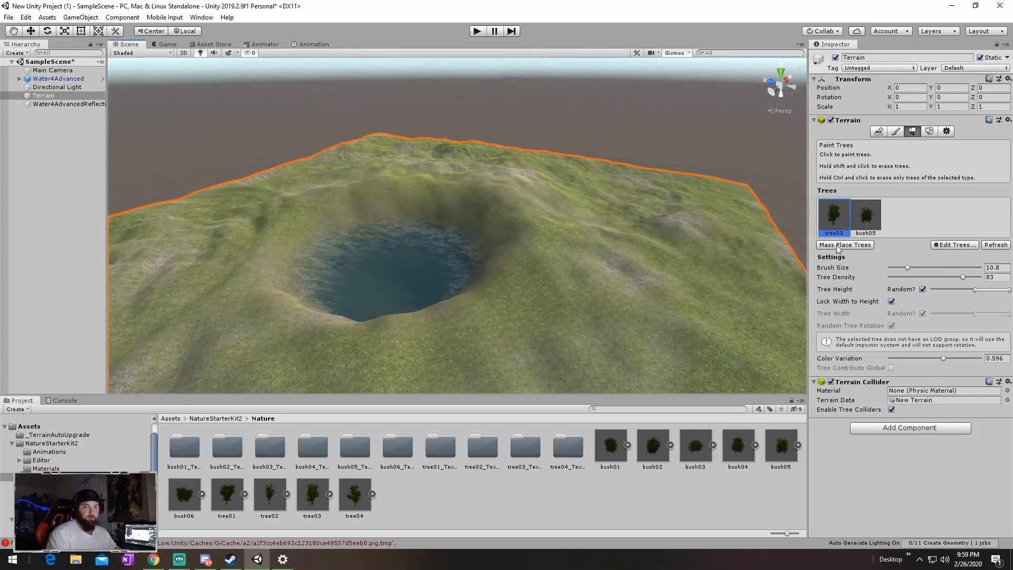
pyautogui.click(831, 246)
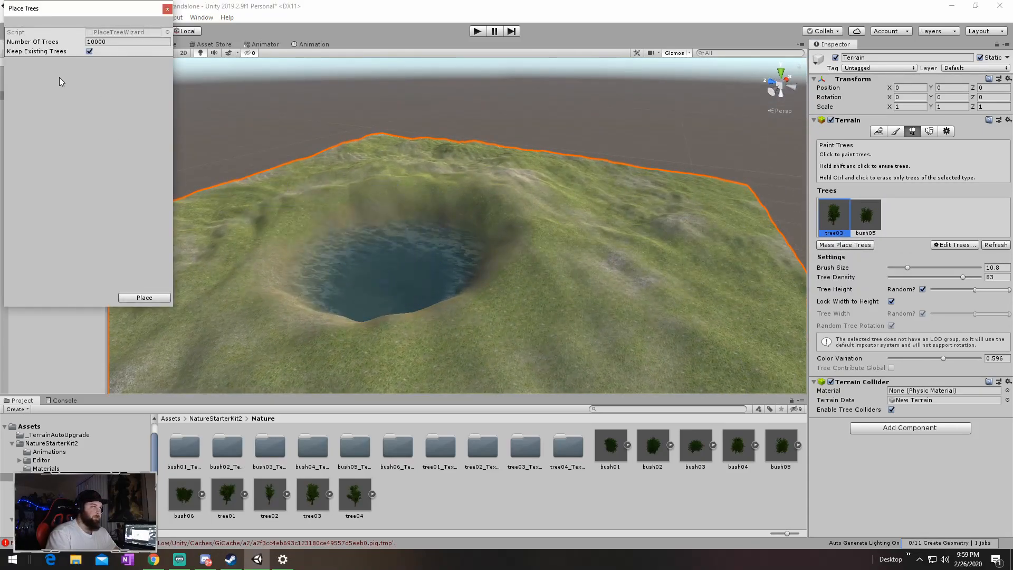
pyautogui.click(167, 10)
# Paint a dense band of tree03 trees along the terrain's far edges beyond the pit
pyautogui.moveTo(334, 199)
pyautogui.mouseDown(button='right')
pyautogui.moveTo(347, 205)
pyautogui.moveTo(282, 192)
pyautogui.moveTo(196, 260)
pyautogui.moveTo(199, 196)
pyautogui.moveTo(375, 214)
pyautogui.moveTo(327, 208)
pyautogui.moveTo(361, 194)
pyautogui.mouseUp(button='right')
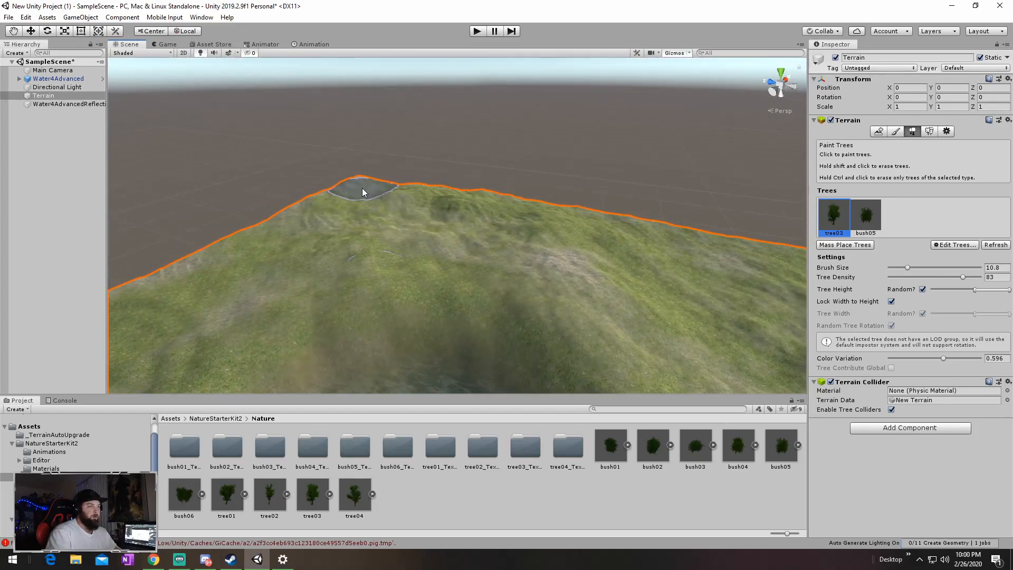
pyautogui.moveTo(361, 188); pyautogui.dragTo(730, 246)
pyautogui.moveTo(756, 248)
pyautogui.mouseDown(button='right')
pyautogui.moveTo(753, 228)
pyautogui.moveTo(796, 219)
pyautogui.mouseUp(button='right')
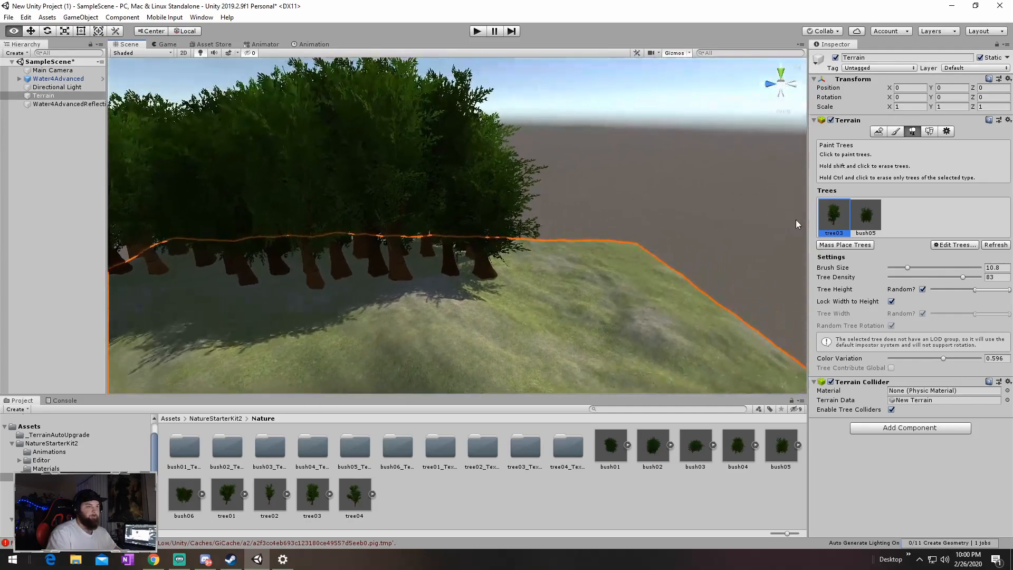
pyautogui.moveTo(581, 254)
pyautogui.mouseDown()
pyautogui.moveTo(549, 249)
pyautogui.moveTo(616, 250)
pyautogui.moveTo(645, 285)
pyautogui.mouseUp()
pyautogui.moveTo(646, 285)
pyautogui.mouseDown(button='right')
pyautogui.moveTo(486, 260)
pyautogui.moveTo(610, 283)
pyautogui.moveTo(727, 259)
pyautogui.moveTo(583, 225)
pyautogui.moveTo(675, 242)
pyautogui.mouseUp(button='right')
pyautogui.click(623, 230)
pyautogui.click(562, 220)
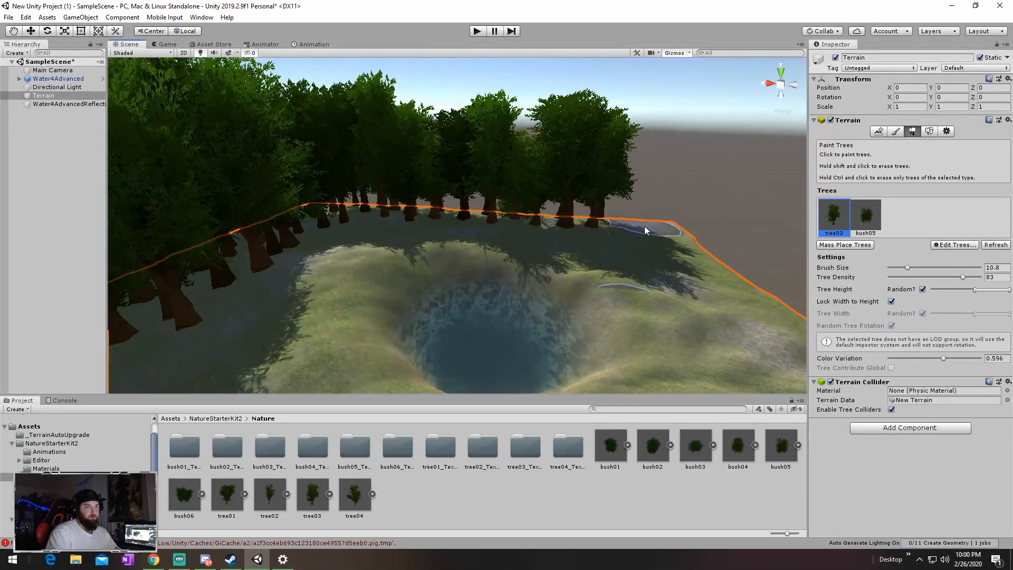
# Continue the tree03 band along the next terrain edge, leading around the pit
pyautogui.moveTo(700, 277); pyautogui.dragTo(559, 296, button='right')
pyautogui.moveTo(485, 305); pyautogui.dragTo(180, 305)
pyautogui.moveTo(180, 305)
pyautogui.mouseDown(button='right')
pyautogui.moveTo(583, 283)
pyautogui.moveTo(535, 255)
pyautogui.moveTo(491, 177)
pyautogui.moveTo(427, 156)
pyautogui.moveTo(459, 194)
pyautogui.moveTo(721, 199)
pyautogui.moveTo(874, 215)
pyautogui.mouseUp(button='right')
pyautogui.click(540, 242)
pyautogui.press('w')
pyautogui.press('s')
pyautogui.press('w')
pyautogui.press('s')
# Reactivate tree painting and fill the open gap between the tree bands with tree03 trees
pyautogui.moveTo(456, 235); pyautogui.dragTo(483, 284, button='right')
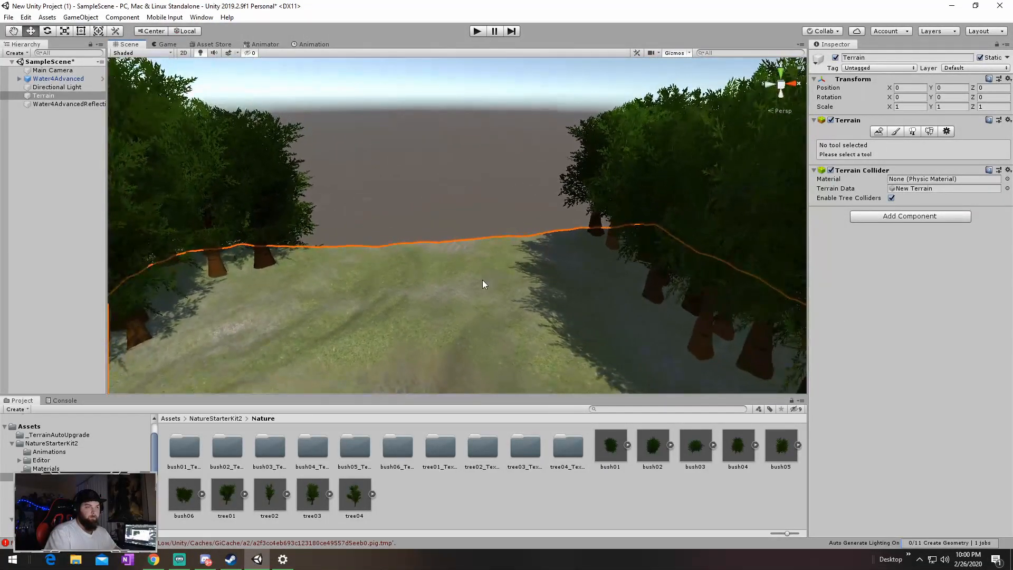
pyautogui.click(913, 131)
pyautogui.moveTo(322, 265); pyautogui.dragTo(454, 253)
pyautogui.moveTo(558, 249); pyautogui.dragTo(389, 251)
pyautogui.moveTo(389, 251); pyautogui.dragTo(724, 233, button='right')
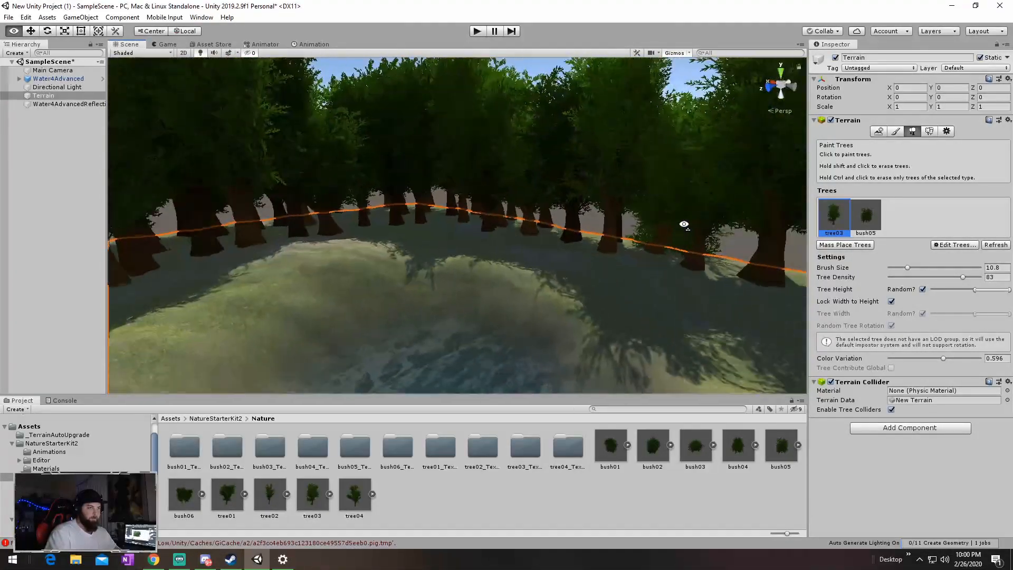
# Reselect the terrain, choose bush05 for tree painting, and start painting bushes beneath the surrounding trees
pyautogui.moveTo(802, 196); pyautogui.dragTo(864, 217, button='right')
pyautogui.press('w')
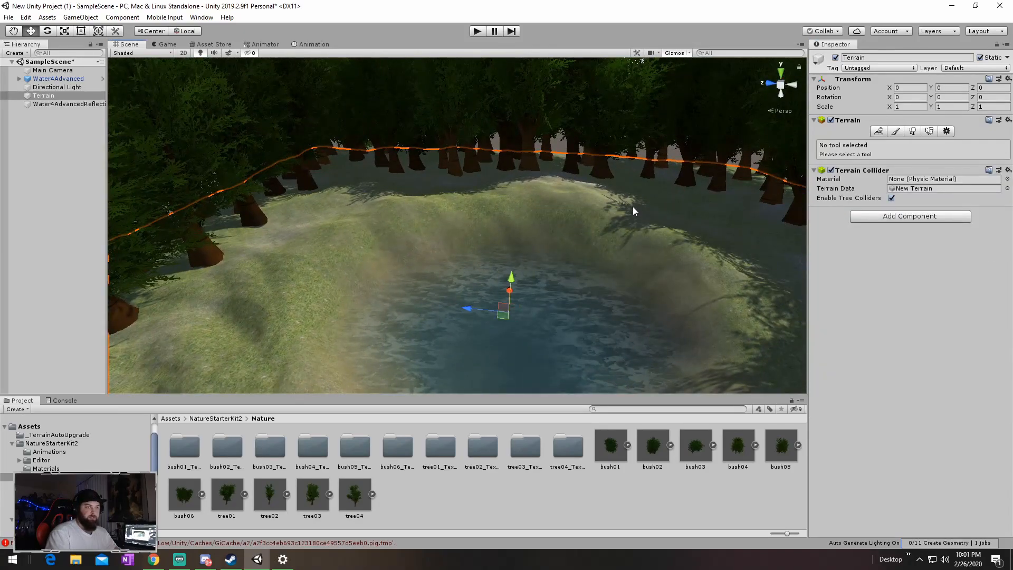
pyautogui.click(563, 147)
pyautogui.click(561, 242)
pyautogui.click(931, 132)
pyautogui.click(913, 131)
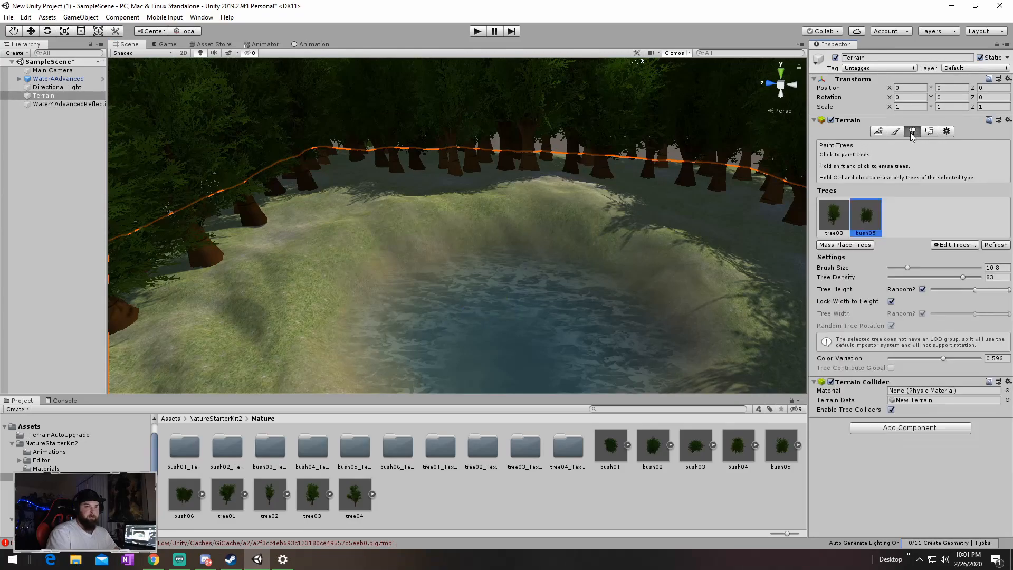
pyautogui.moveTo(692, 202); pyautogui.dragTo(518, 185, button='right')
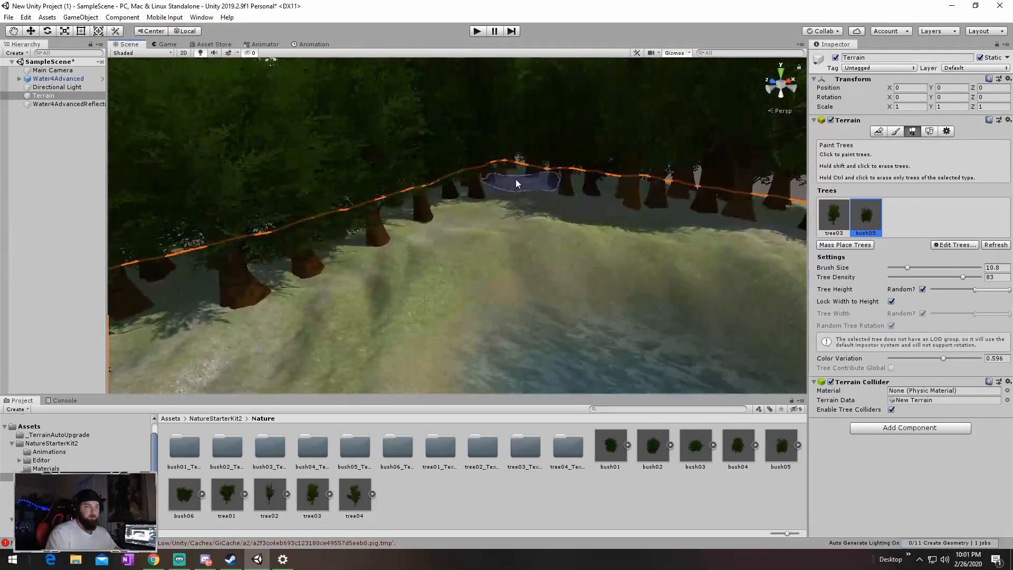
pyautogui.moveTo(641, 198)
pyautogui.mouseDown(button='right')
pyautogui.moveTo(725, 207)
pyautogui.moveTo(574, 199)
pyautogui.mouseUp(button='right')
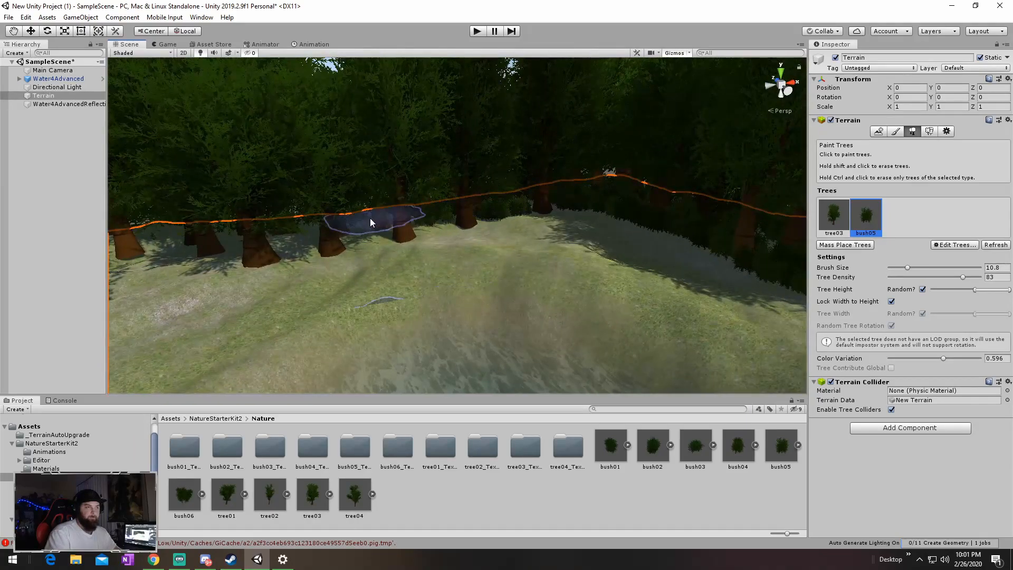
# Paint bush05 bushes beneath the trees around the terrain corner and along its adjoining edge
pyautogui.moveTo(209, 232); pyautogui.dragTo(346, 252, button='right')
pyautogui.moveTo(500, 210); pyautogui.dragTo(386, 251)
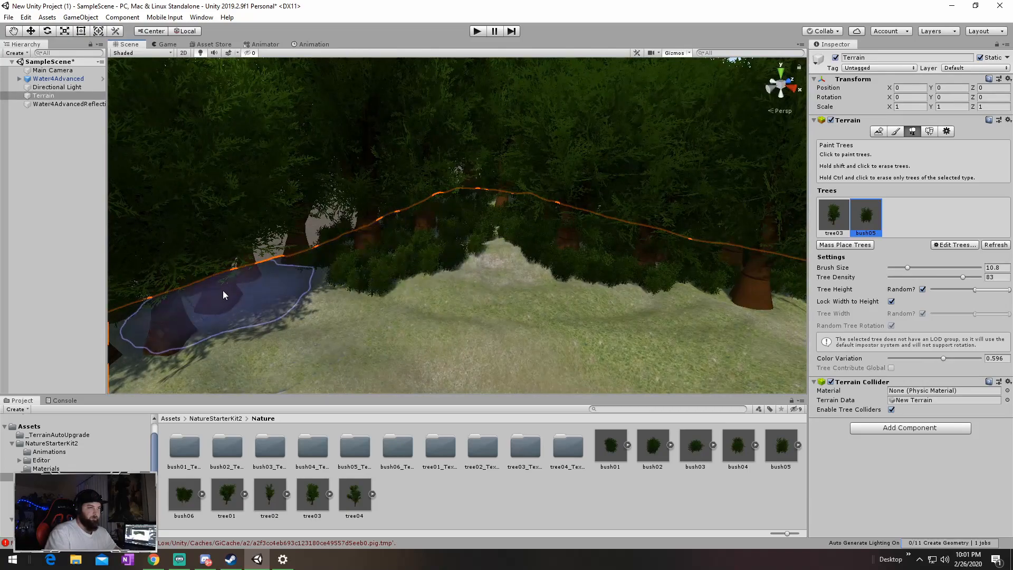
pyautogui.moveTo(225, 293); pyautogui.dragTo(479, 262)
pyautogui.moveTo(480, 262); pyautogui.dragTo(301, 272, button='right')
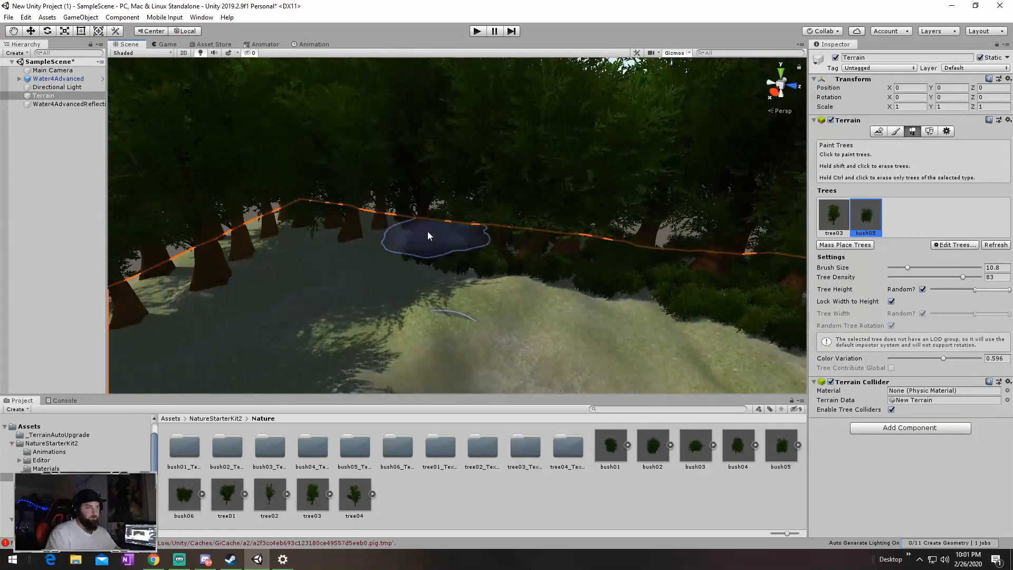
# Extend the bush05 undergrowth beneath the trees along the remaining shaded terrain edges
pyautogui.moveTo(353, 250); pyautogui.dragTo(92, 250, button='right')
pyautogui.moveTo(580, 261); pyautogui.dragTo(368, 250)
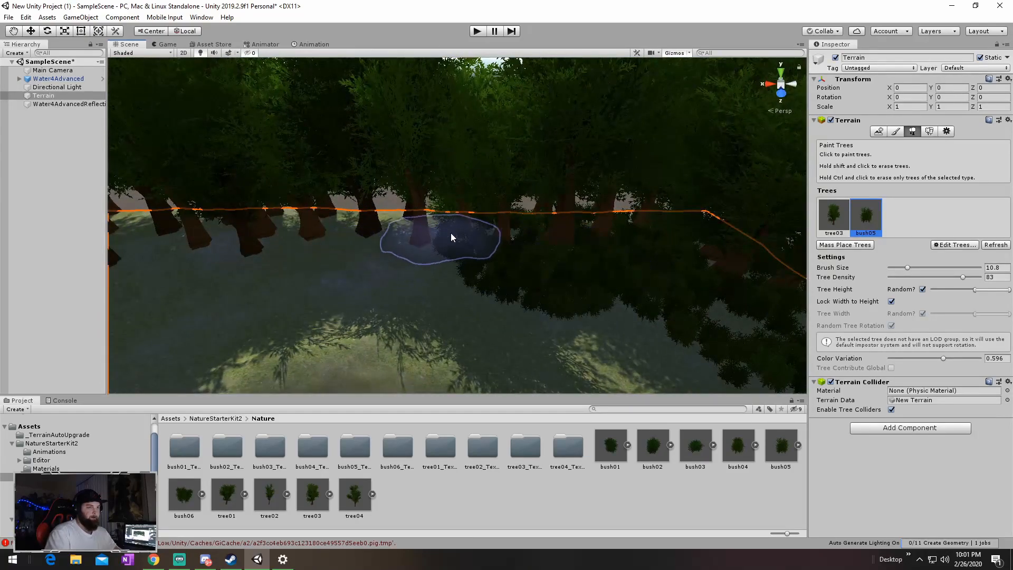
pyautogui.moveTo(423, 268); pyautogui.dragTo(310, 255, button='right')
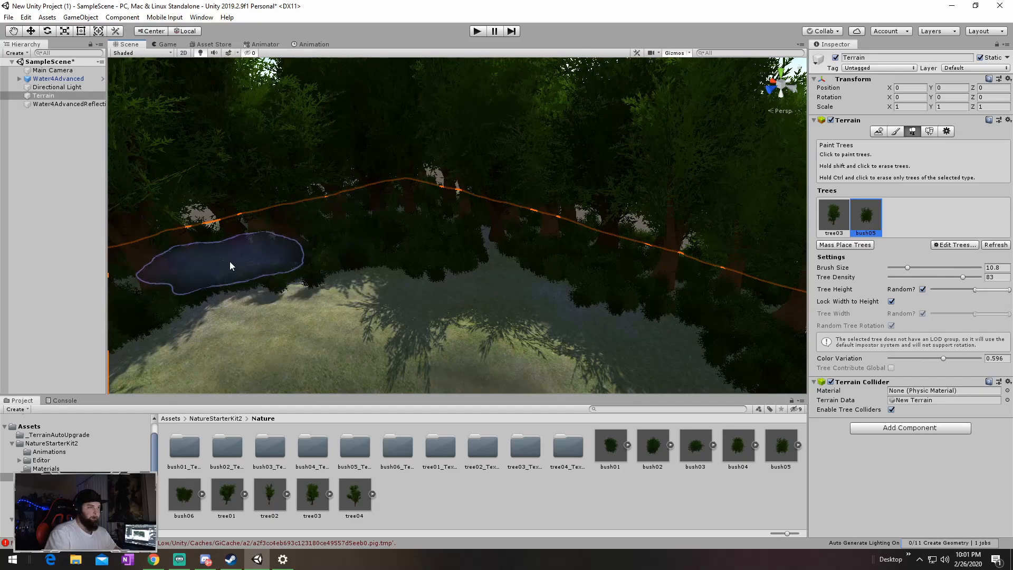
pyautogui.moveTo(515, 260); pyautogui.dragTo(331, 227, button='right')
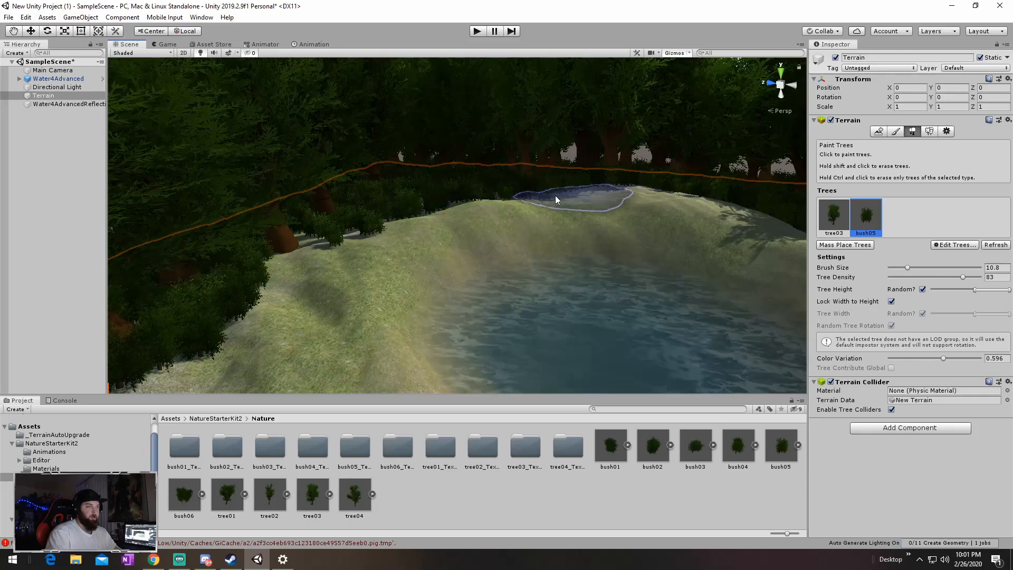
# Paint a small cluster of bush05 bushes on the far rim of the water pit
pyautogui.moveTo(337, 243)
pyautogui.mouseDown(button='right')
pyautogui.moveTo(604, 219)
pyautogui.moveTo(556, 208)
pyautogui.moveTo(509, 162)
pyautogui.moveTo(454, 271)
pyautogui.moveTo(378, 214)
pyautogui.moveTo(577, 158)
pyautogui.moveTo(402, 175)
pyautogui.moveTo(558, 177)
pyautogui.moveTo(480, 183)
pyautogui.mouseUp(button='right')
pyautogui.press('w')
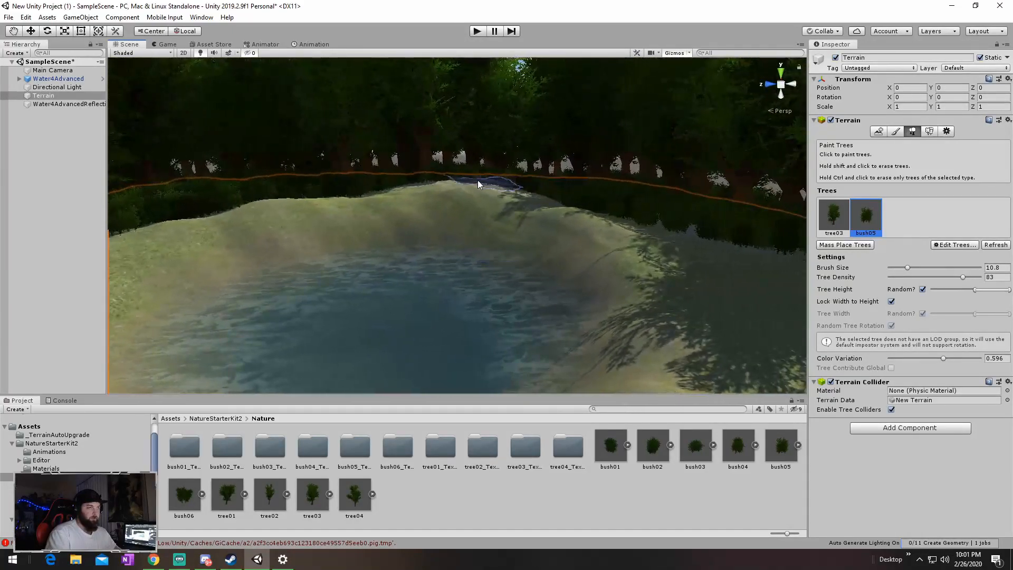
pyautogui.moveTo(544, 194); pyautogui.dragTo(590, 196, button='right')
pyautogui.click(594, 198)
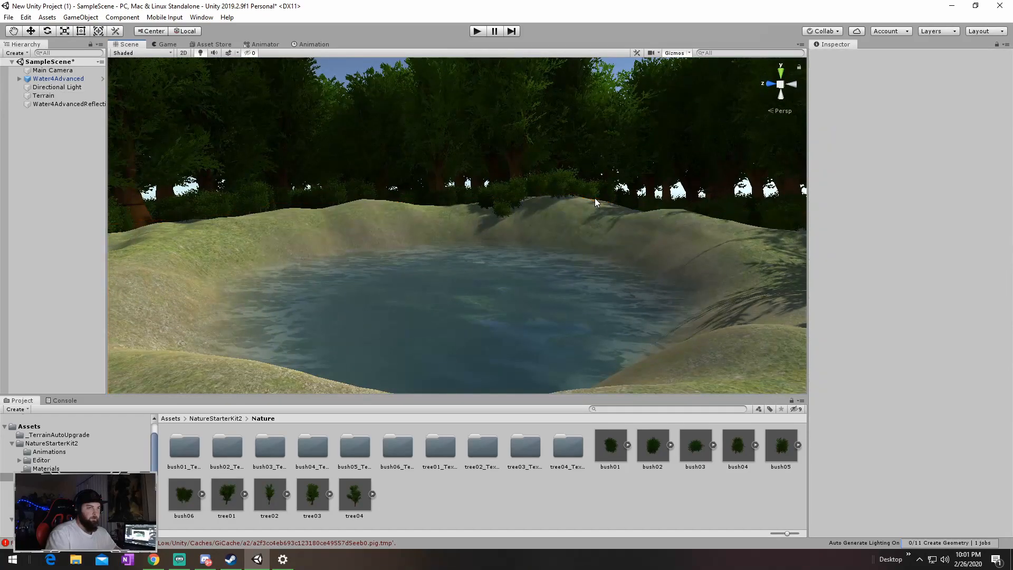
pyautogui.click(593, 209)
pyautogui.moveTo(623, 204)
pyautogui.mouseDown(button='right')
pyautogui.moveTo(667, 175)
pyautogui.moveTo(527, 227)
pyautogui.mouseUp(button='right')
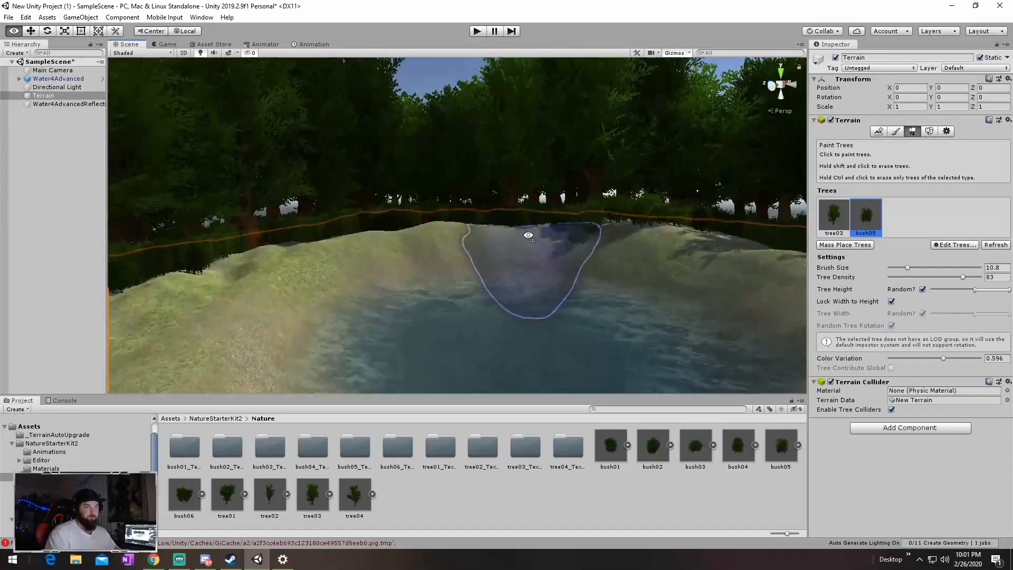
pyautogui.moveTo(622, 258); pyautogui.dragTo(609, 297, button='right')
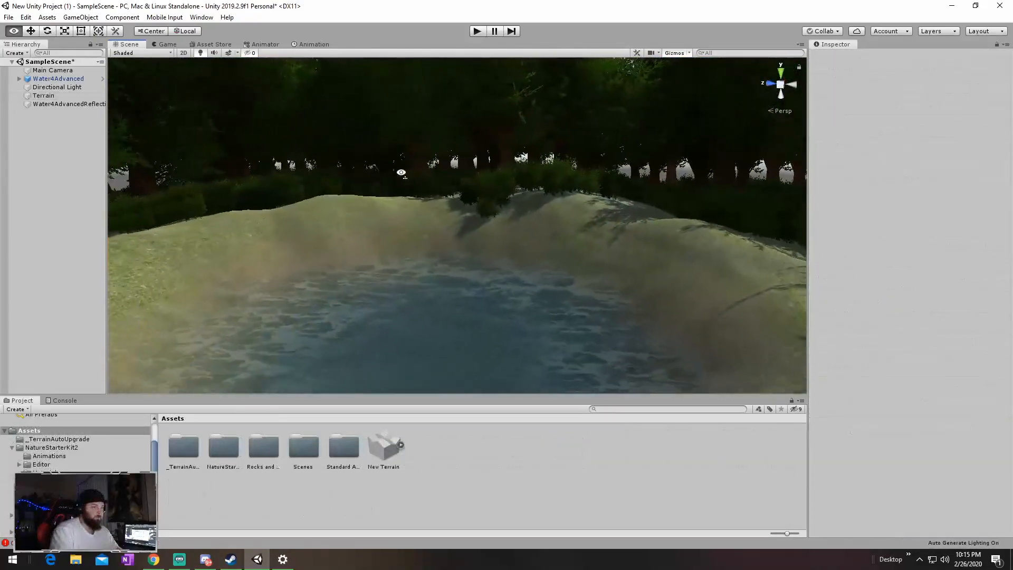
# Open the rock Prefabs folder inside the Rocks and Boulders 2 assets
pyautogui.moveTo(374, 178); pyautogui.dragTo(147, 405, button='right')
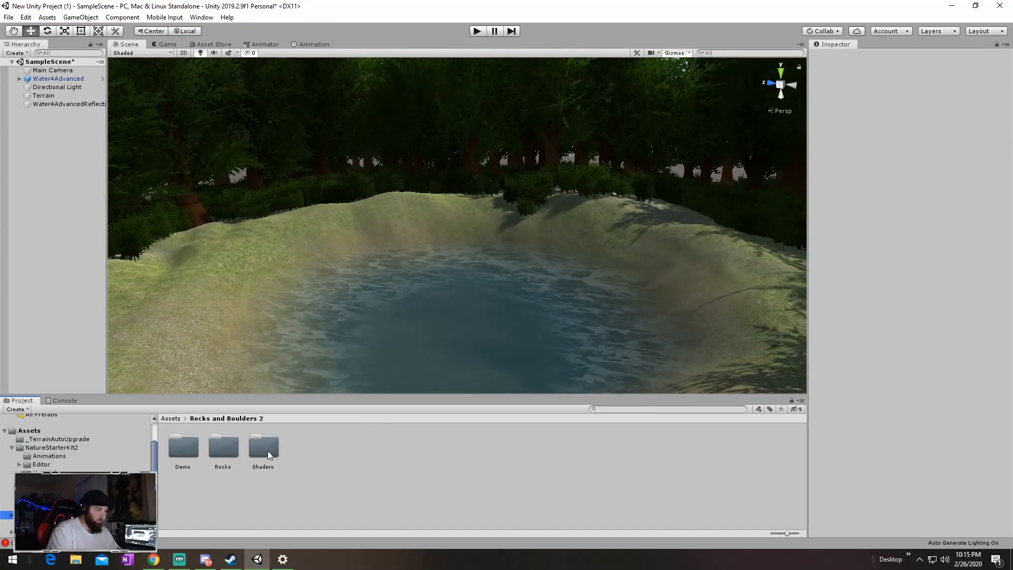
pyautogui.click(262, 452)
pyautogui.doubleClick(232, 451)
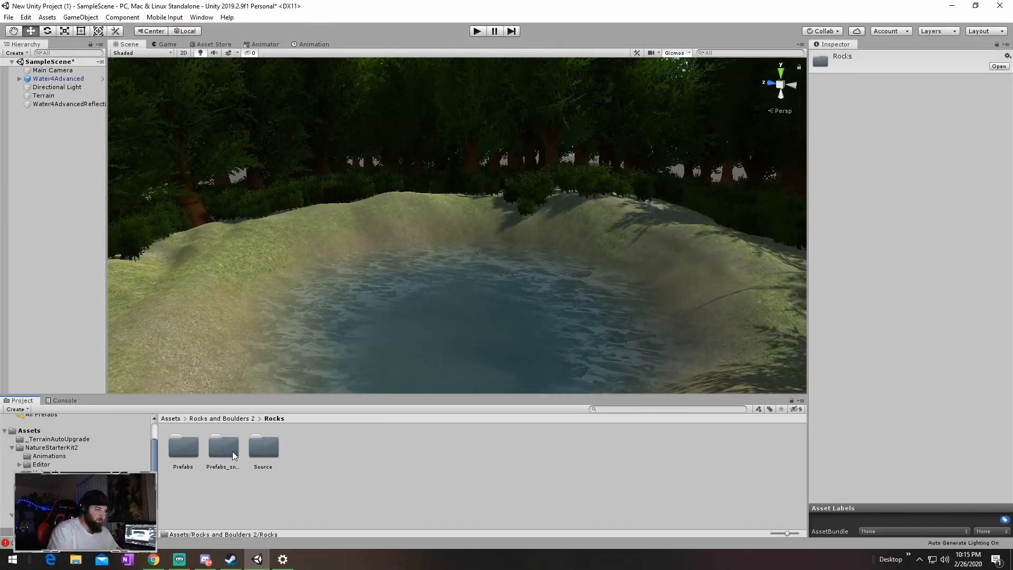
pyautogui.doubleClick(188, 455)
# Place the Rock1A boulder on the pit's bank and lower it into the ground
pyautogui.moveTo(385, 364); pyautogui.dragTo(422, 369, button='right')
pyautogui.press('w')
pyautogui.moveTo(425, 392); pyautogui.dragTo(491, 252)
pyautogui.press('f')
pyautogui.moveTo(492, 161); pyautogui.dragTo(486, 352)
pyautogui.moveTo(487, 353); pyautogui.dragTo(413, 410, button='right')
pyautogui.click(393, 138)
pyautogui.moveTo(393, 142); pyautogui.dragTo(477, 207, button='right')
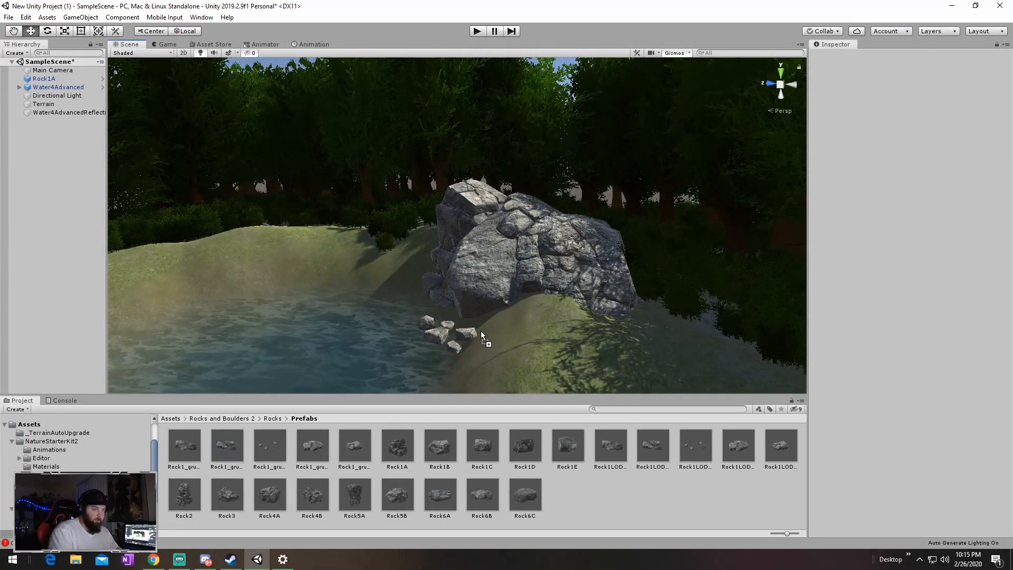
# Place Rock1_grup2 on the bank beside Rock1A, lower it to about Y 11.39 and tilt it about 13.5 degrees on X
pyautogui.moveTo(556, 300); pyautogui.dragTo(558, 300)
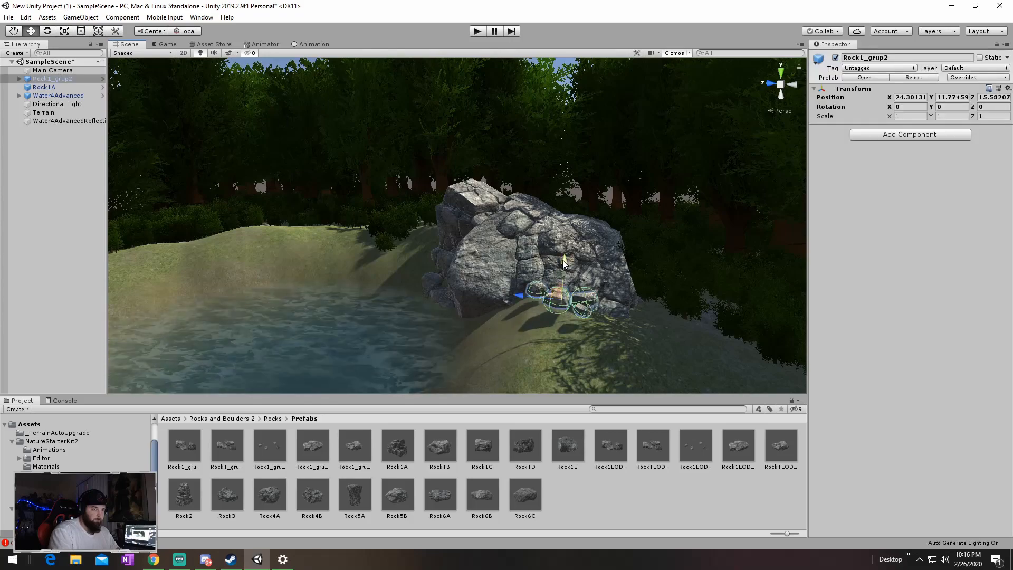
pyautogui.press('e')
pyautogui.moveTo(546, 274); pyautogui.dragTo(528, 289)
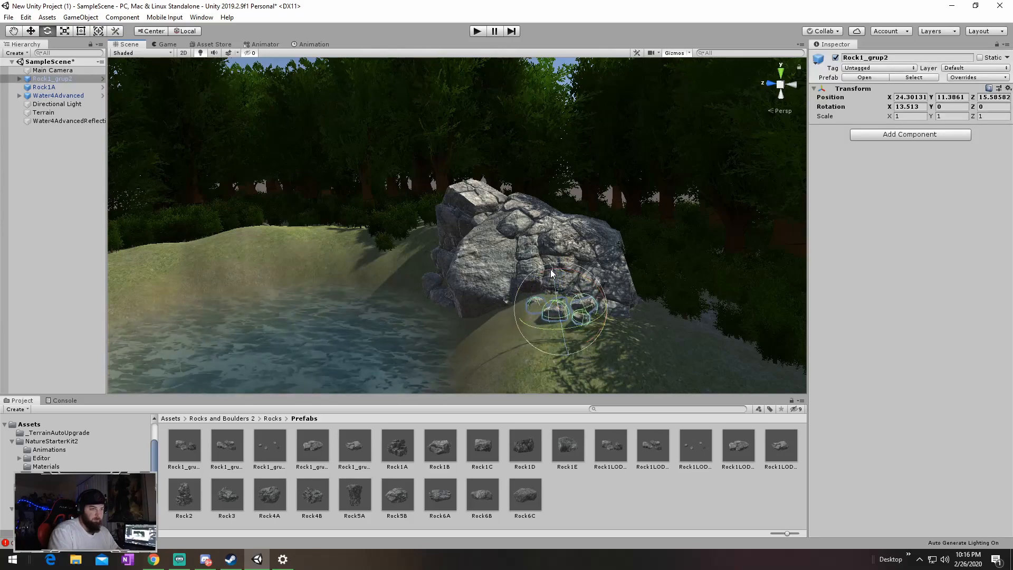
pyautogui.click(274, 64)
# Fine-tune the position and rotation of Rock1_grup2 so its small rocks sit on the slope beside Rock1A
pyautogui.moveTo(411, 195)
pyautogui.mouseDown(button='right')
pyautogui.moveTo(448, 236)
pyautogui.moveTo(445, 204)
pyautogui.moveTo(368, 190)
pyautogui.moveTo(428, 238)
pyautogui.moveTo(508, 281)
pyautogui.moveTo(528, 266)
pyautogui.moveTo(443, 258)
pyautogui.moveTo(387, 236)
pyautogui.moveTo(407, 182)
pyautogui.mouseUp(button='right')
pyautogui.press('w')
pyautogui.click(494, 265)
pyautogui.press('w')
pyautogui.press('e')
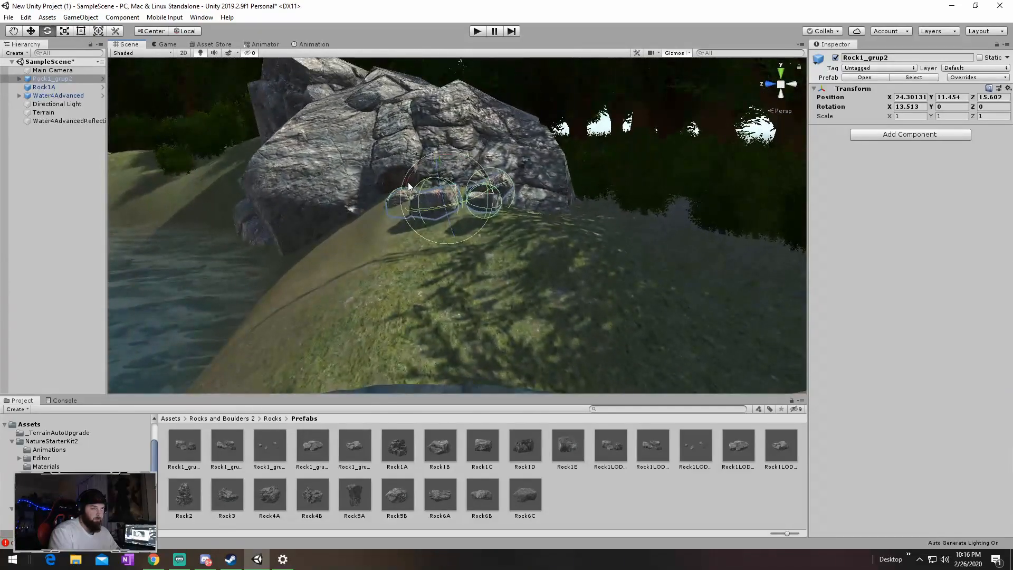
pyautogui.moveTo(436, 184); pyautogui.dragTo(441, 207)
pyautogui.moveTo(434, 160); pyautogui.dragTo(437, 168)
pyautogui.moveTo(443, 199); pyautogui.dragTo(411, 277, button='right')
pyautogui.click(353, 127)
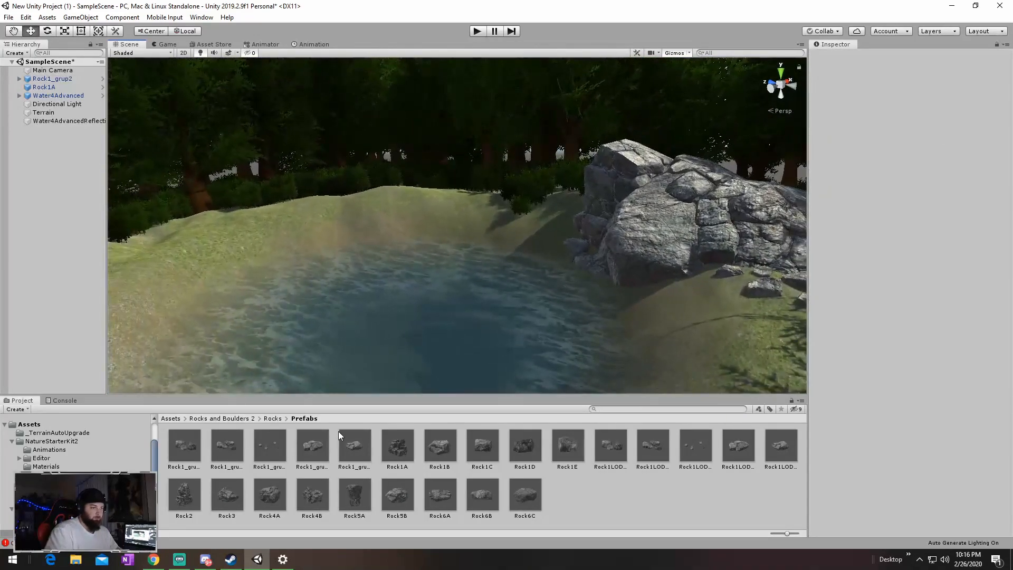
# Place Rock1_grup5 on the bank across the water from Rock1A and lower it to about Y 10.62
pyautogui.moveTo(286, 340); pyautogui.dragTo(208, 248)
pyautogui.press('f')
pyautogui.moveTo(380, 222); pyautogui.dragTo(407, 212, button='right')
pyautogui.moveTo(413, 201); pyautogui.dragTo(362, 237)
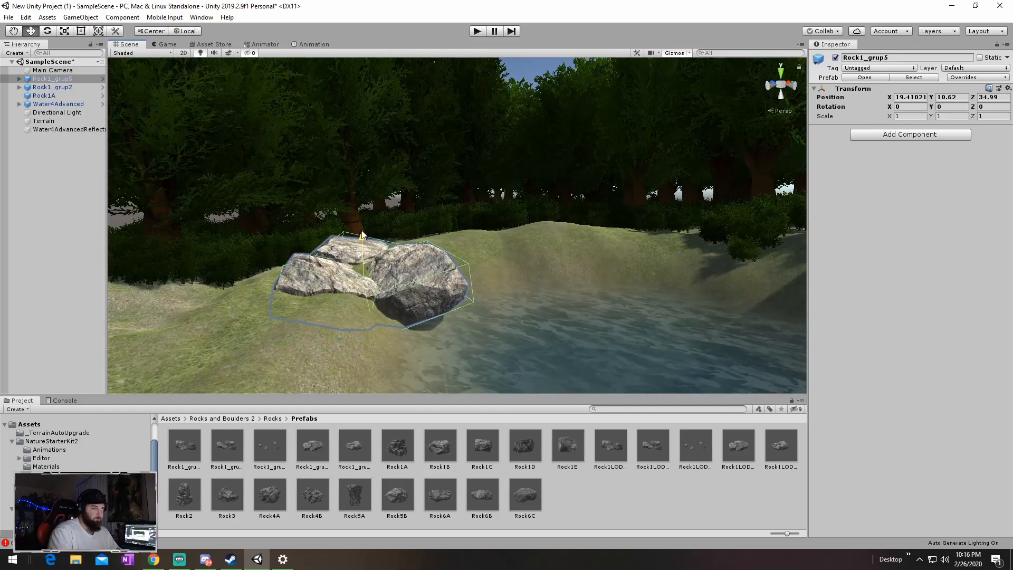
pyautogui.moveTo(363, 290); pyautogui.dragTo(383, 257, button='right')
pyautogui.click(452, 110)
# Place the Rock5B boulder on the bank between Rock1_grup5 and Rock1A and lower it to Y 10.87
pyautogui.moveTo(437, 207); pyautogui.dragTo(429, 276, button='right')
pyautogui.moveTo(404, 463); pyautogui.dragTo(468, 237)
pyautogui.moveTo(481, 168); pyautogui.dragTo(479, 203)
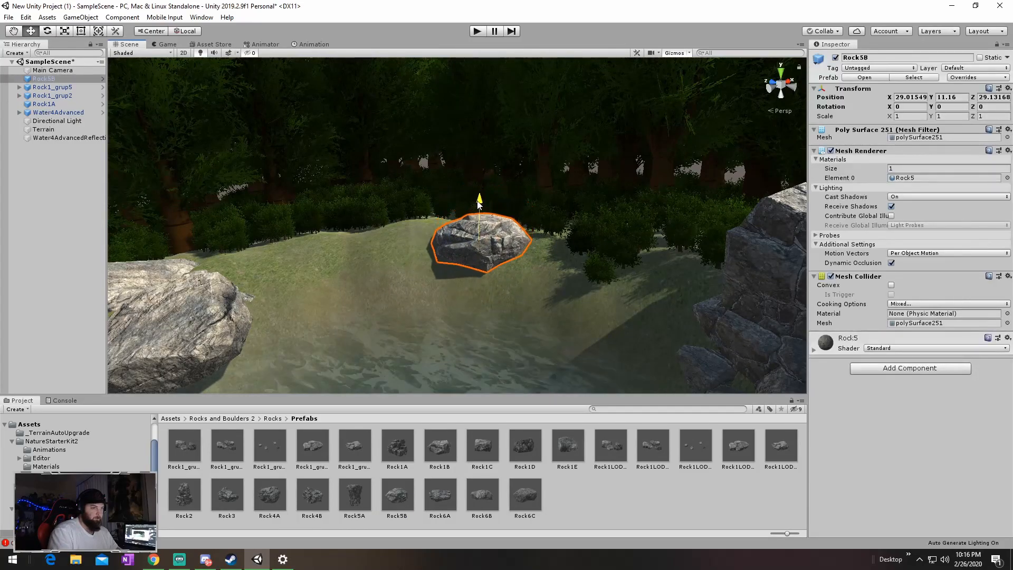
pyautogui.moveTo(466, 232); pyautogui.dragTo(469, 260, button='right')
pyautogui.click(449, 149)
# Place Rock1C next to Rock1_grup5, tilted -16.919 degrees on X, at position 22.96, 10.95, 33.06
pyautogui.press('w')
pyautogui.moveTo(381, 323); pyautogui.dragTo(387, 257)
pyautogui.press('w')
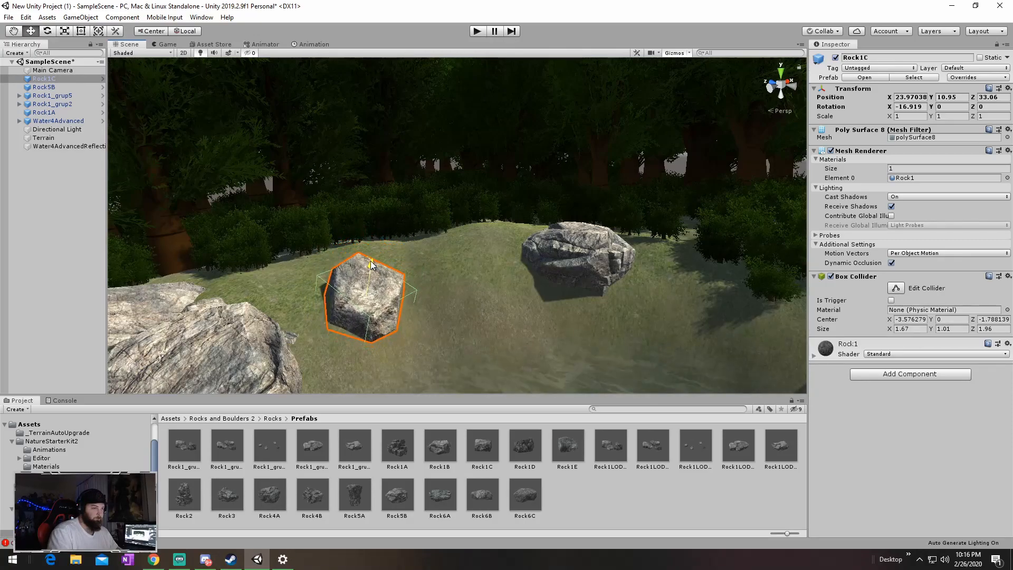
pyautogui.keyDown('alt'); pyautogui.moveTo(360, 296); pyautogui.dragTo(365, 291); pyautogui.keyUp('alt')
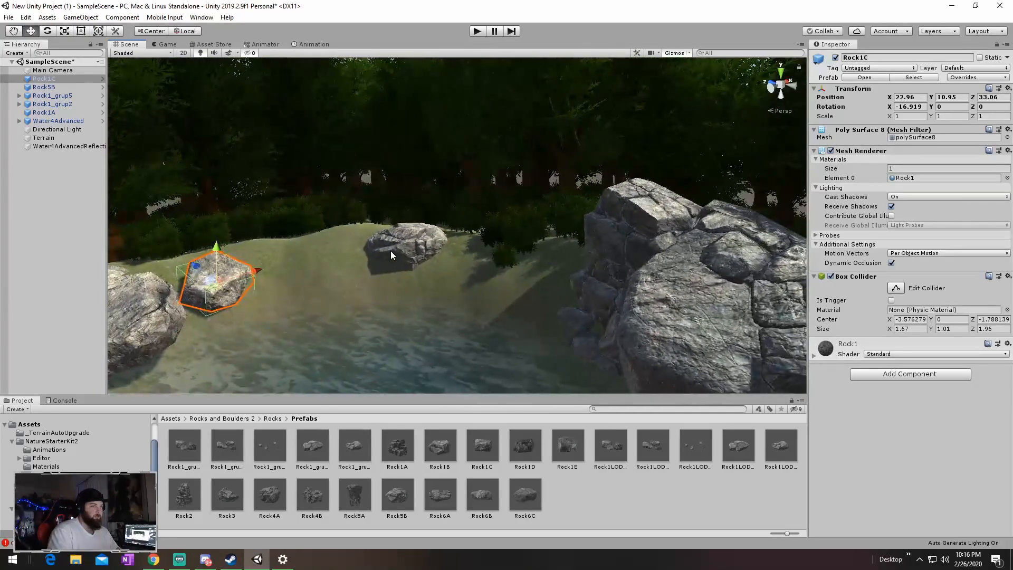
# Select the Rock5B boulder and cycle through the transform tools, ending on the Scale tool
pyautogui.click(404, 250)
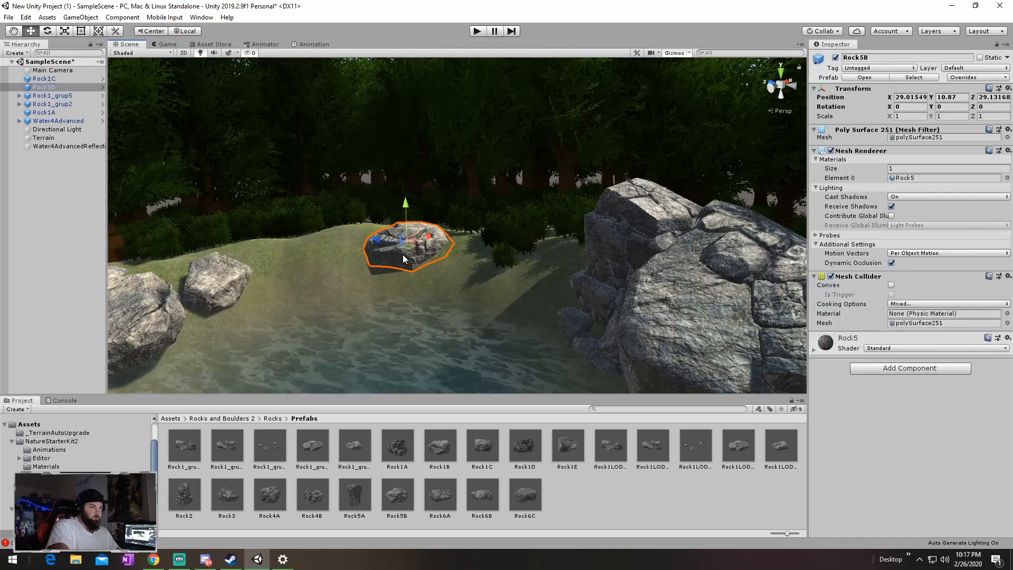
pyautogui.press('e')
pyautogui.press('q')
pyautogui.press('w')
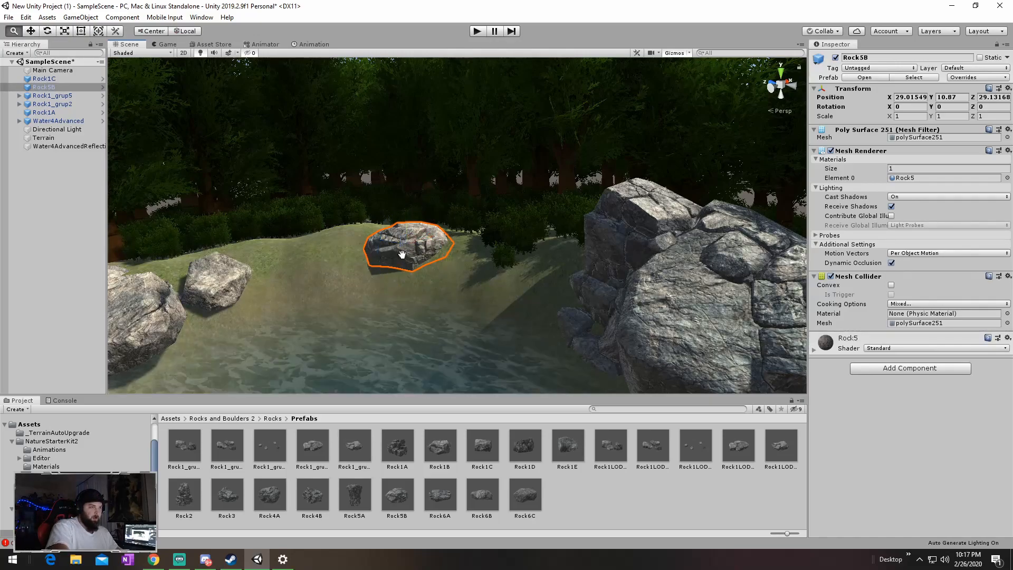
pyautogui.press('e')
pyautogui.press('r')
pyautogui.press('t')
pyautogui.press('r')
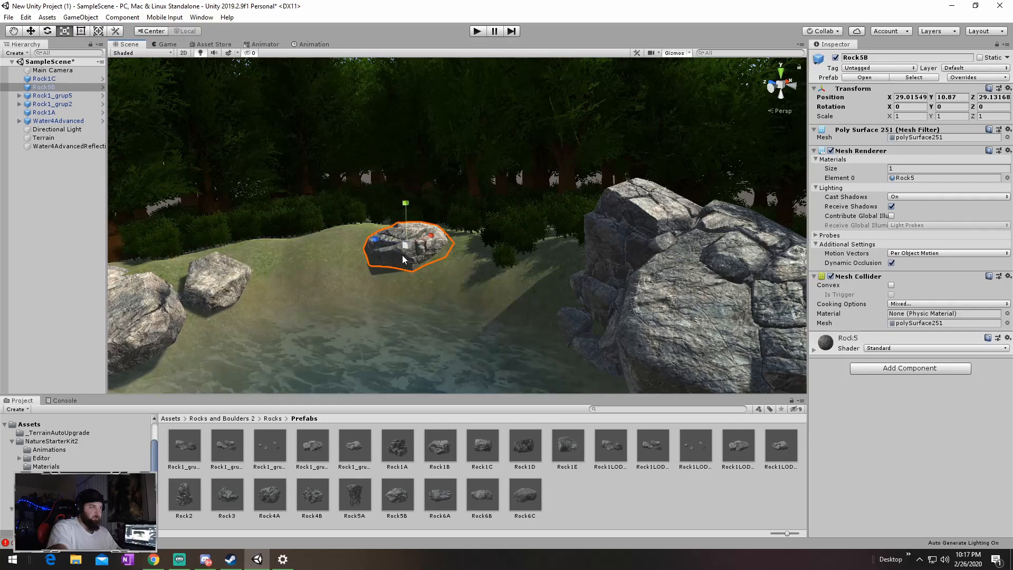
# Move the Rock5B boulder to about 29.04, 11.2, 30.27 and tilt it 8.238 degrees on Z
pyautogui.press('q')
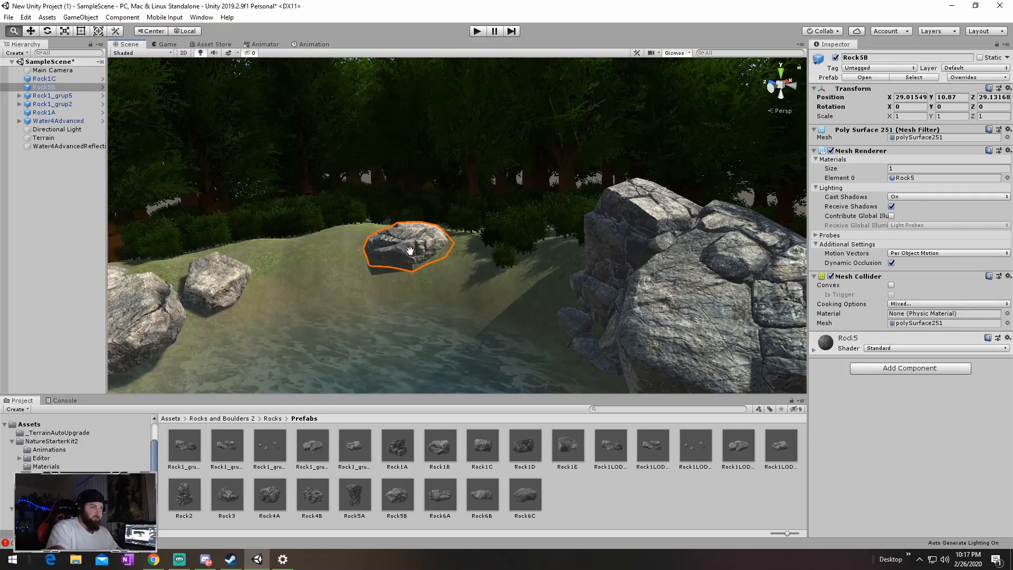
pyautogui.press('w')
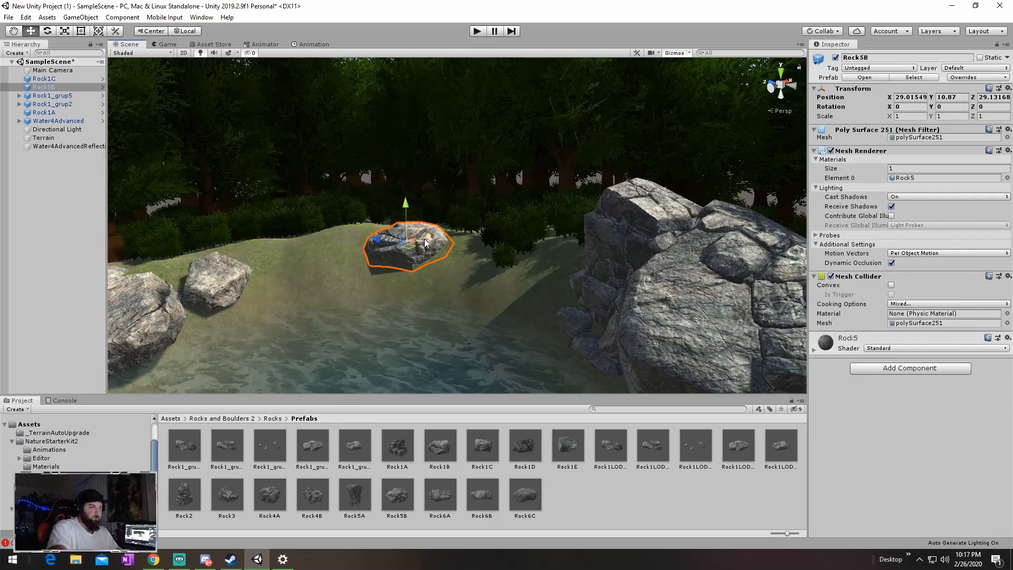
pyautogui.moveTo(386, 249); pyautogui.dragTo(384, 240)
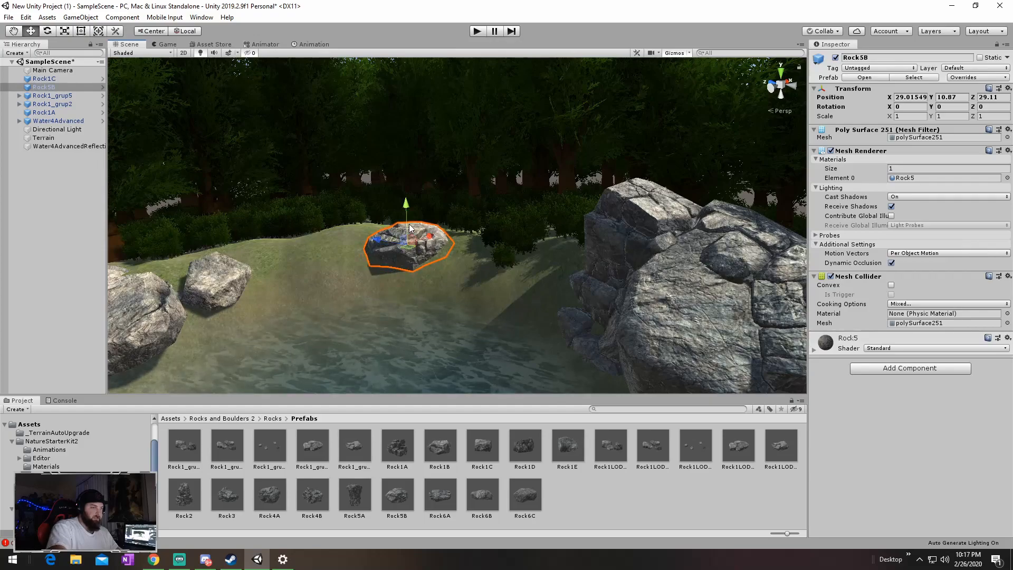
pyautogui.press('e')
pyautogui.moveTo(388, 227); pyautogui.dragTo(384, 237)
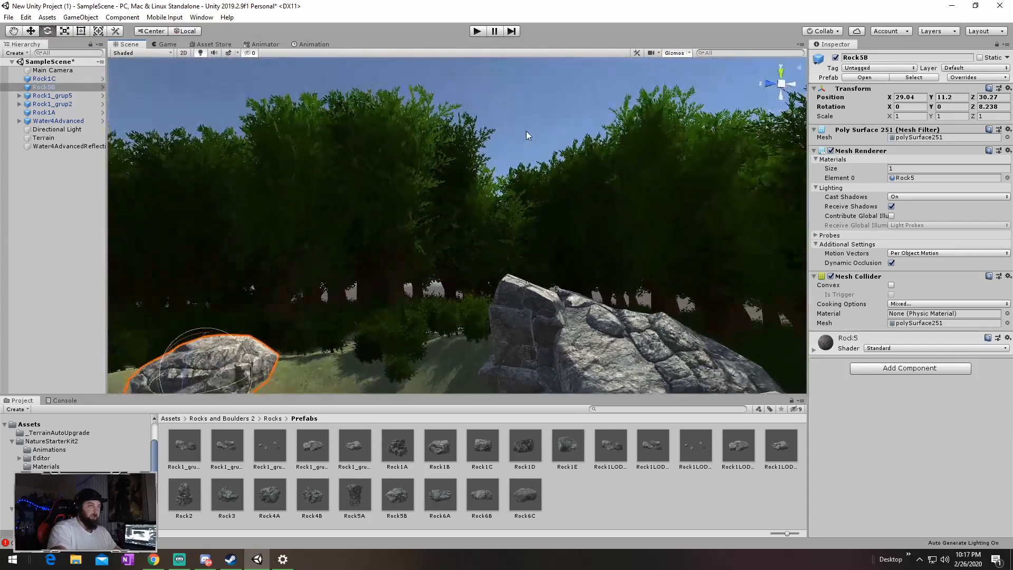
# Erase the trees and bushes from the terrain's far corner behind the pond with the Paint Trees tool, opening a clearing
pyautogui.click(528, 136)
pyautogui.moveTo(528, 135); pyautogui.dragTo(432, 300, button='right')
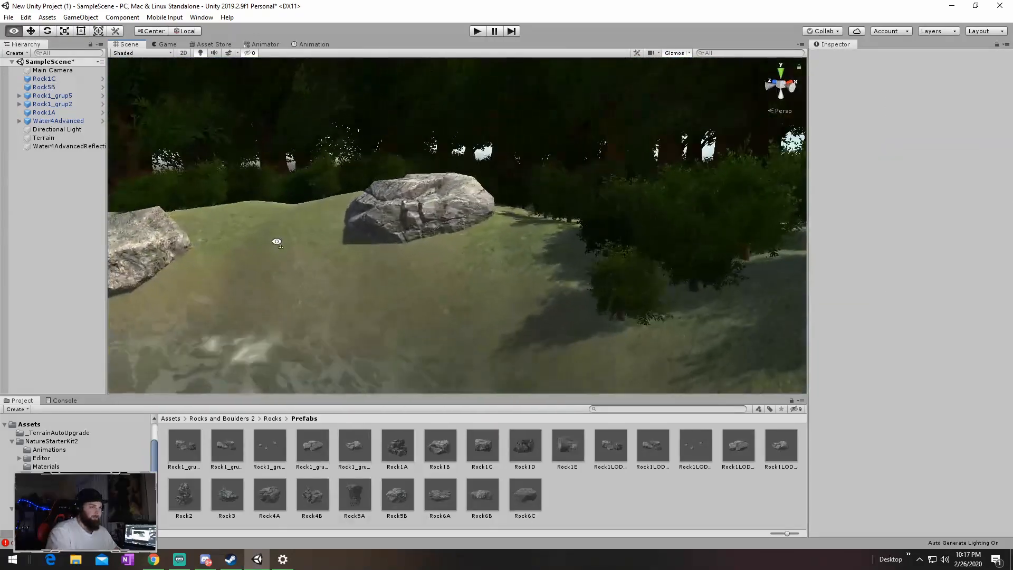
pyautogui.moveTo(205, 254); pyautogui.dragTo(442, 250, button='right')
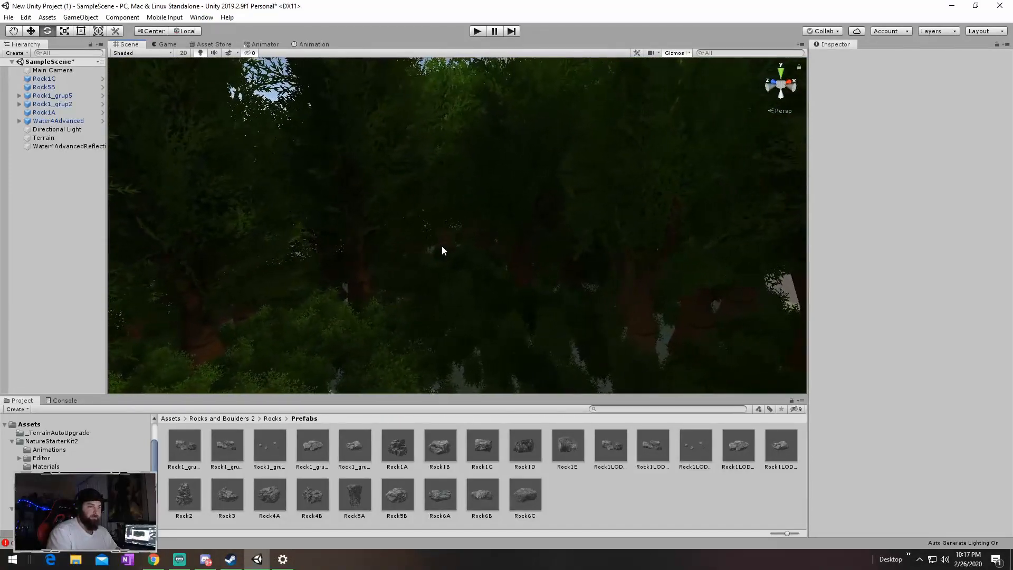
pyautogui.click(473, 315)
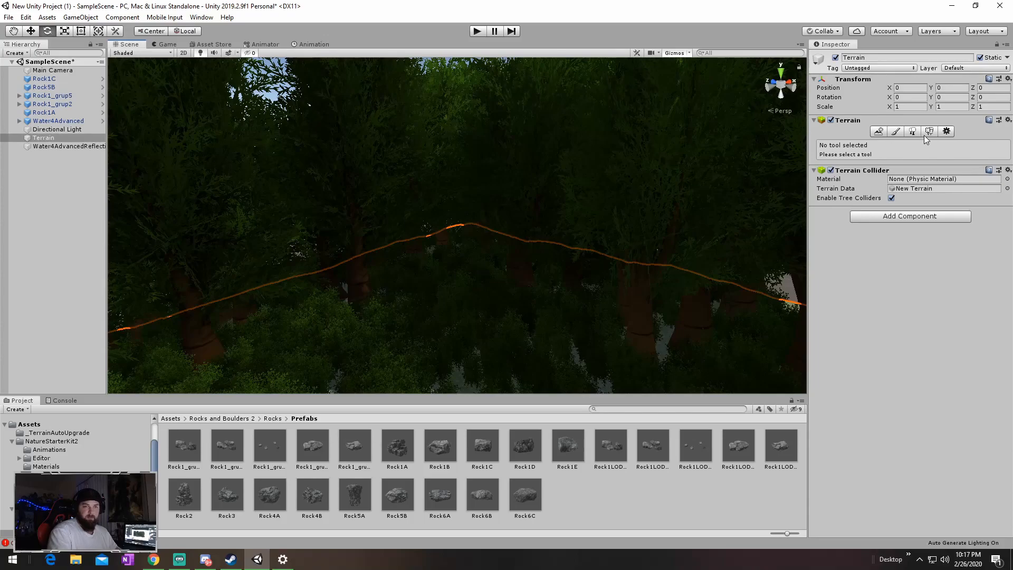
pyautogui.click(894, 132)
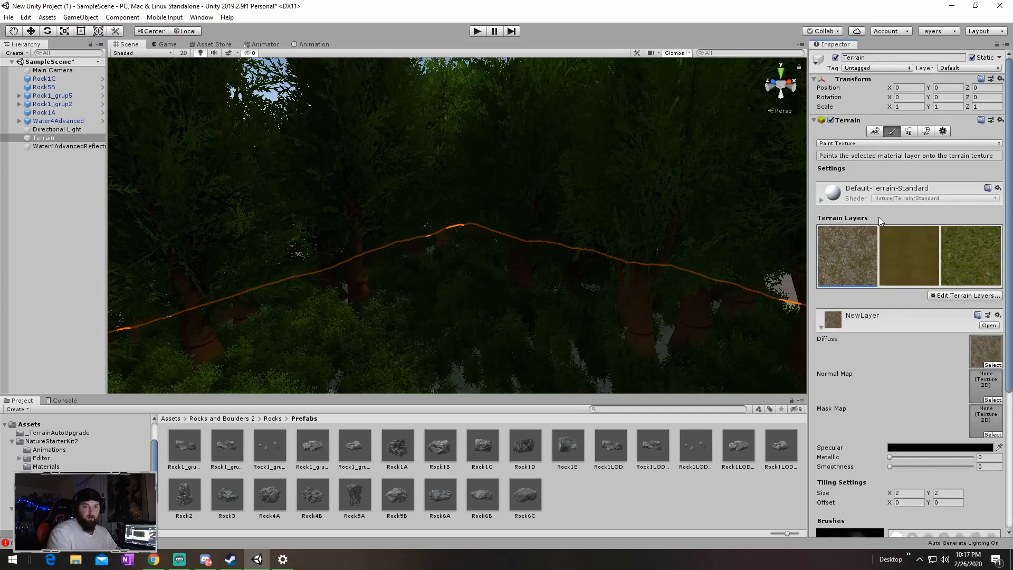
pyautogui.click(909, 131)
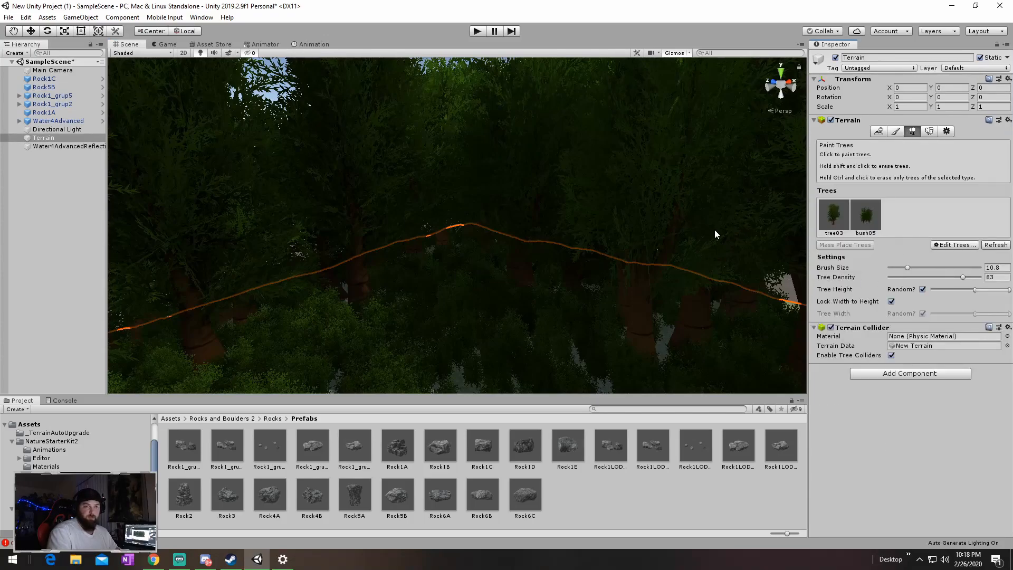
pyautogui.click(835, 216)
pyautogui.moveTo(366, 264)
pyautogui.keyDown('shift'); pyautogui.mouseDown()
pyautogui.moveTo(320, 296)
pyautogui.moveTo(475, 244)
pyautogui.moveTo(630, 305)
pyautogui.moveTo(435, 324)
pyautogui.mouseUp(); pyautogui.keyUp('shift')
pyautogui.moveTo(434, 282)
pyautogui.keyDown('shift'); pyautogui.mouseDown()
pyautogui.moveTo(353, 334)
pyautogui.moveTo(550, 349)
pyautogui.mouseUp(); pyautogui.keyUp('shift')
pyautogui.press('s')
pyautogui.moveTo(551, 349)
pyautogui.mouseDown(button='right')
pyautogui.moveTo(463, 371)
pyautogui.moveTo(477, 365)
pyautogui.moveTo(230, 70)
pyautogui.mouseUp(button='right')
# Import the DETAILED - Medieval Village DEMO package from the purchased Asset Store assets
pyautogui.click(210, 44)
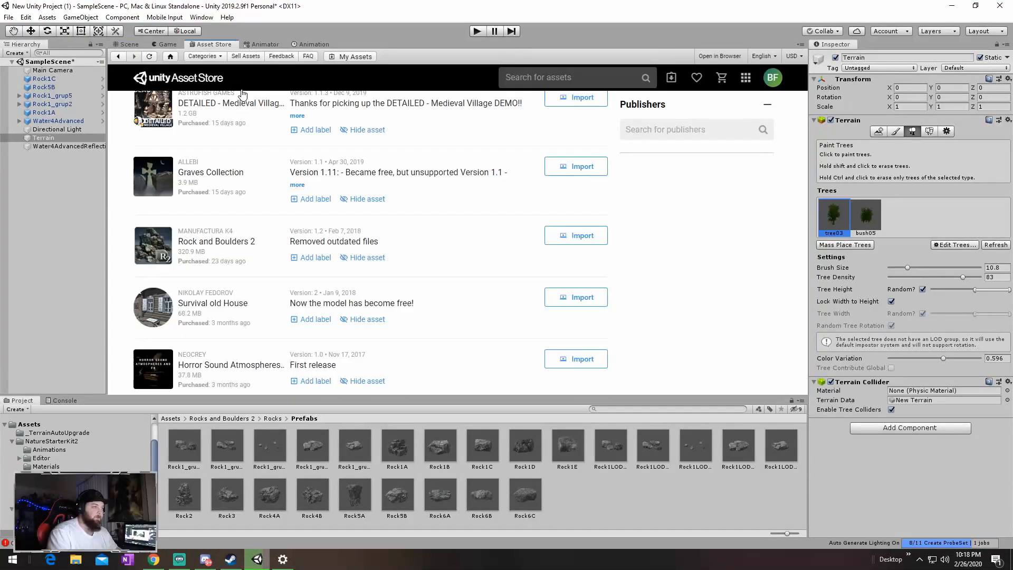
pyautogui.scroll(3, 216, 232)
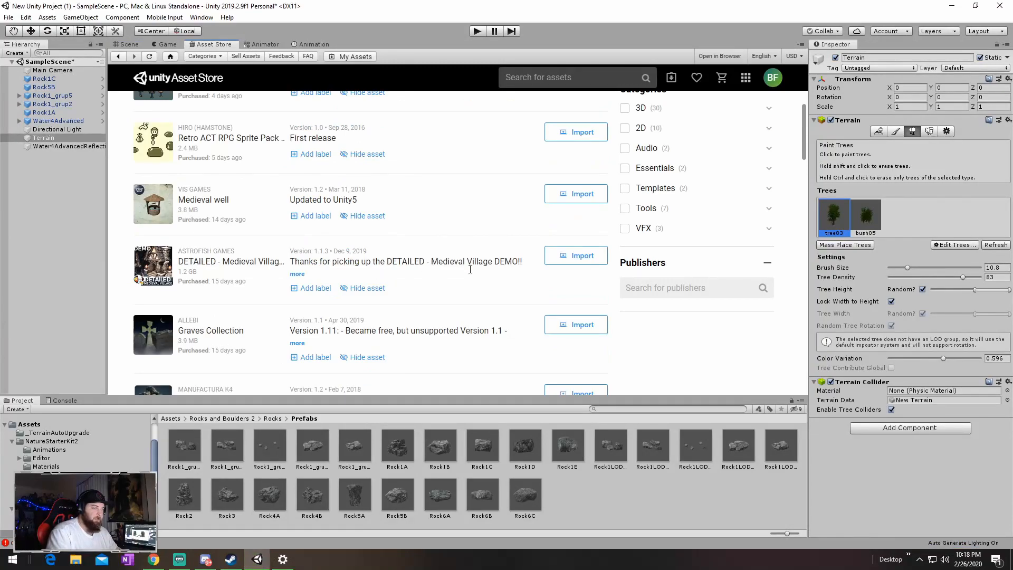
pyautogui.click(559, 264)
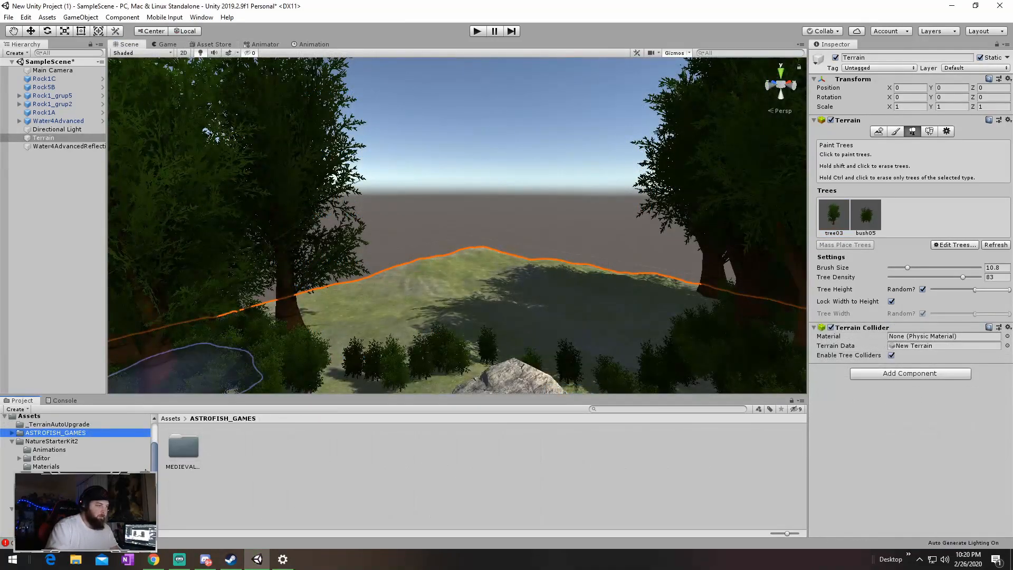
# Open the Prefabs folder of MEDIEVAL_VILLLAGE_HD_DEMO inside the ASTROFISH_GAMES assets
pyautogui.doubleClick(189, 452)
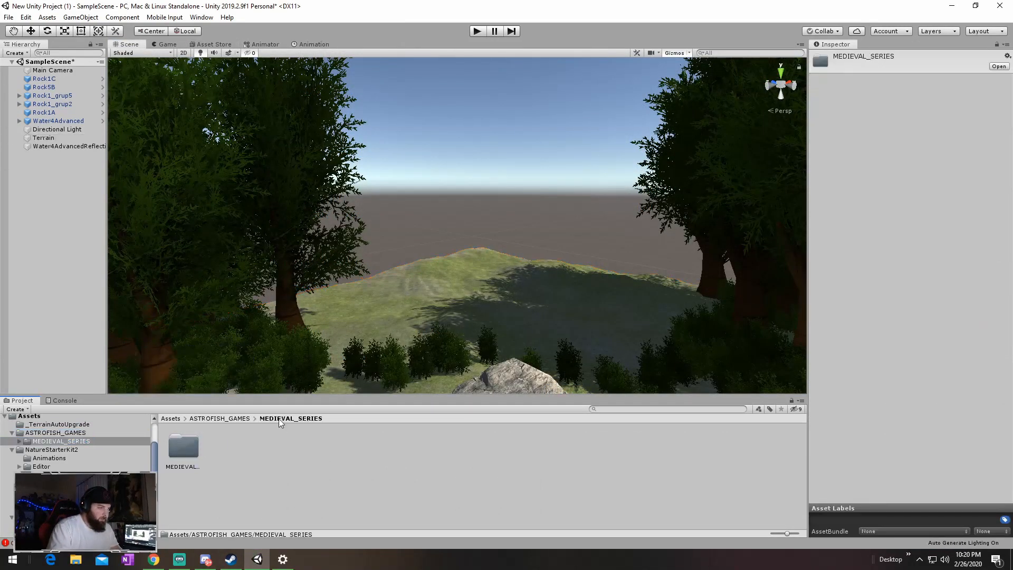
pyautogui.doubleClick(193, 450)
pyautogui.doubleClick(196, 446)
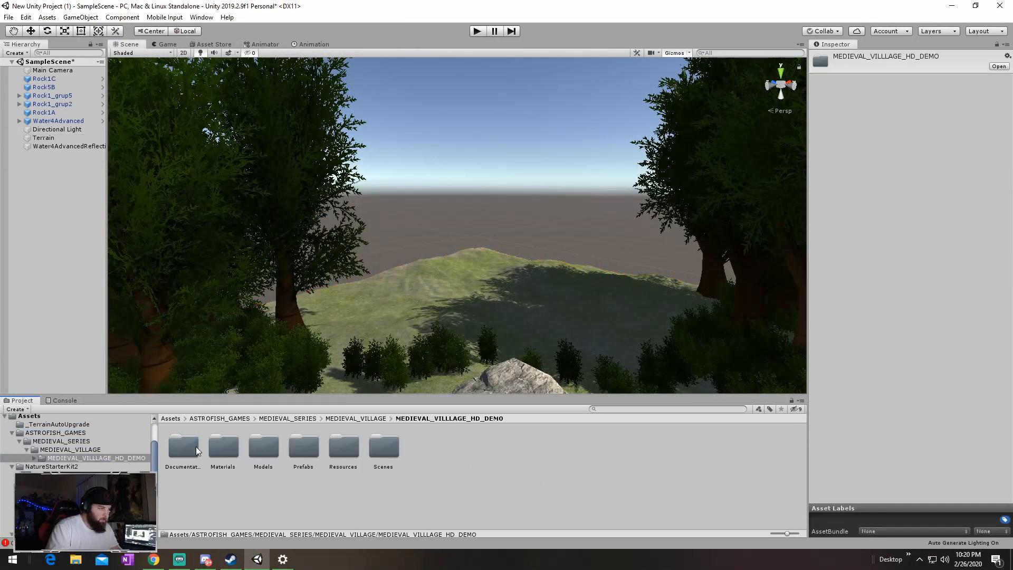
pyautogui.doubleClick(303, 448)
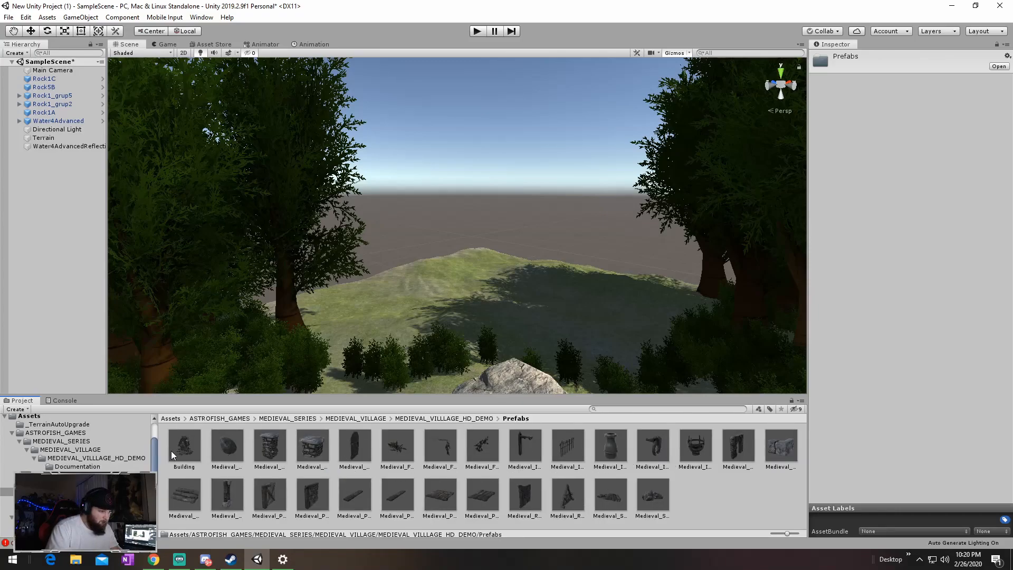
# Place the Building prefab in the clearing at about 36.37, 11.82, 35.51 and rotate it 132.139 degrees on Y to face the pond
pyautogui.moveTo(423, 308); pyautogui.dragTo(476, 312)
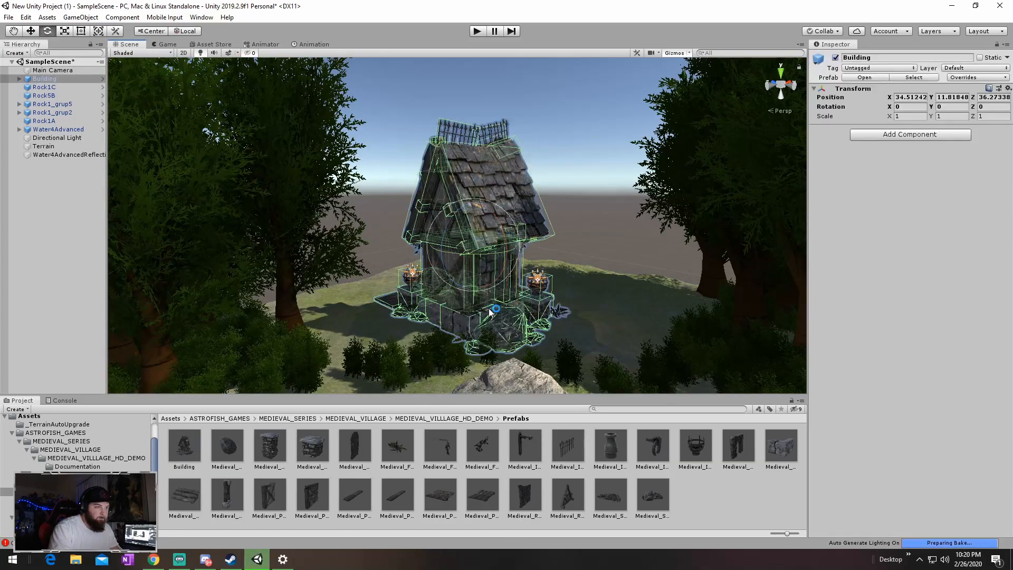
pyautogui.moveTo(489, 262); pyautogui.dragTo(304, 264)
pyautogui.press('w')
pyautogui.moveTo(503, 256); pyautogui.dragTo(490, 245)
pyautogui.moveTo(481, 262)
pyautogui.mouseDown(button='right')
pyautogui.moveTo(462, 269)
pyautogui.moveTo(477, 266)
pyautogui.mouseUp(button='right')
pyautogui.moveTo(444, 258); pyautogui.dragTo(467, 265)
pyautogui.press('e')
pyautogui.click(546, 250)
pyautogui.moveTo(547, 250)
pyautogui.mouseDown(button='right')
pyautogui.moveTo(513, 301)
pyautogui.moveTo(682, 296)
pyautogui.moveTo(568, 281)
pyautogui.moveTo(543, 264)
pyautogui.mouseUp(button='right')
pyautogui.click(543, 262)
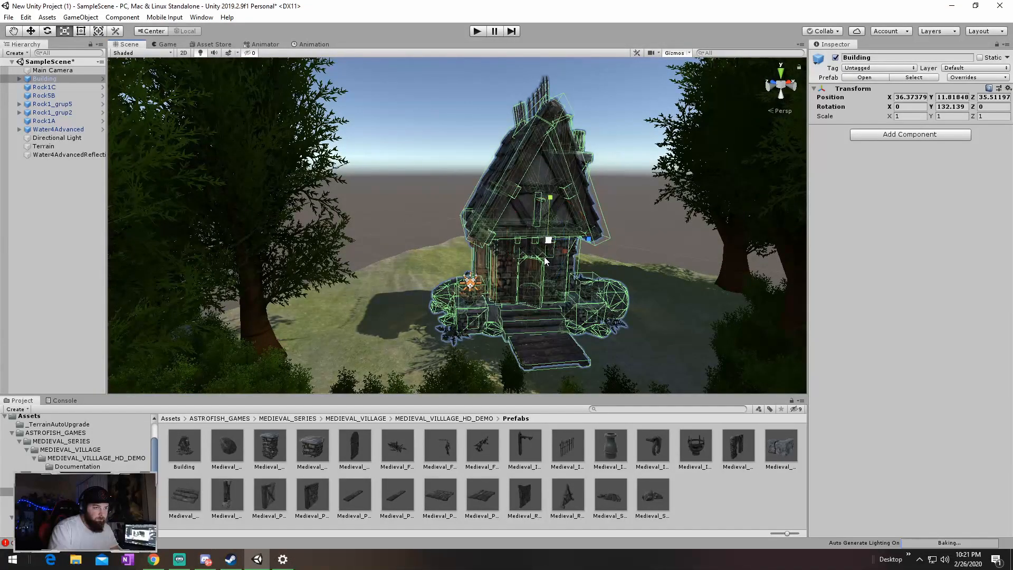
# Scale the Building uniformly to 2.0031 and reposition it in the clearing at 37.95, 11.92, 38.52
pyautogui.moveTo(549, 241); pyautogui.dragTo(601, 238)
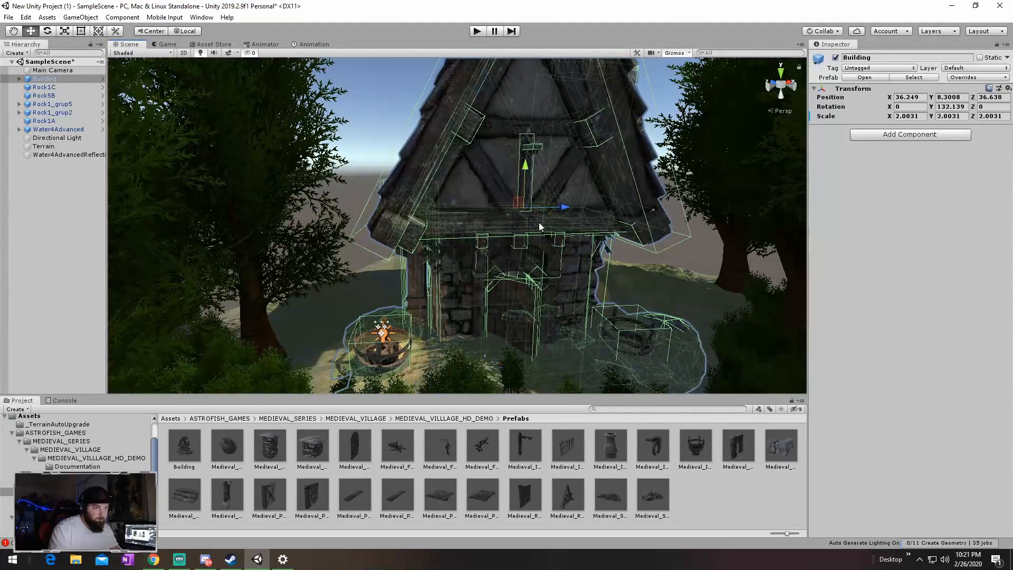
pyautogui.moveTo(539, 215); pyautogui.dragTo(497, 117)
pyautogui.moveTo(501, 157); pyautogui.dragTo(501, 163)
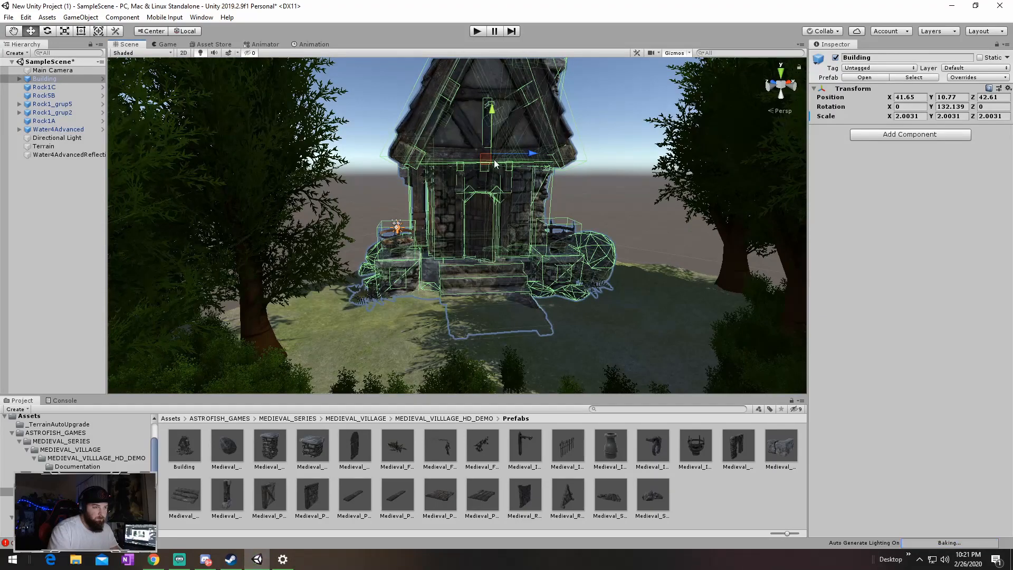
pyautogui.moveTo(496, 114); pyautogui.dragTo(498, 93)
pyautogui.click(620, 169)
pyautogui.moveTo(619, 169); pyautogui.dragTo(452, 207, button='right')
pyautogui.press('w')
pyautogui.click(453, 207)
pyautogui.moveTo(408, 110); pyautogui.dragTo(283, 109)
pyautogui.moveTo(373, 168); pyautogui.dragTo(665, 206, button='right')
pyautogui.press('s')
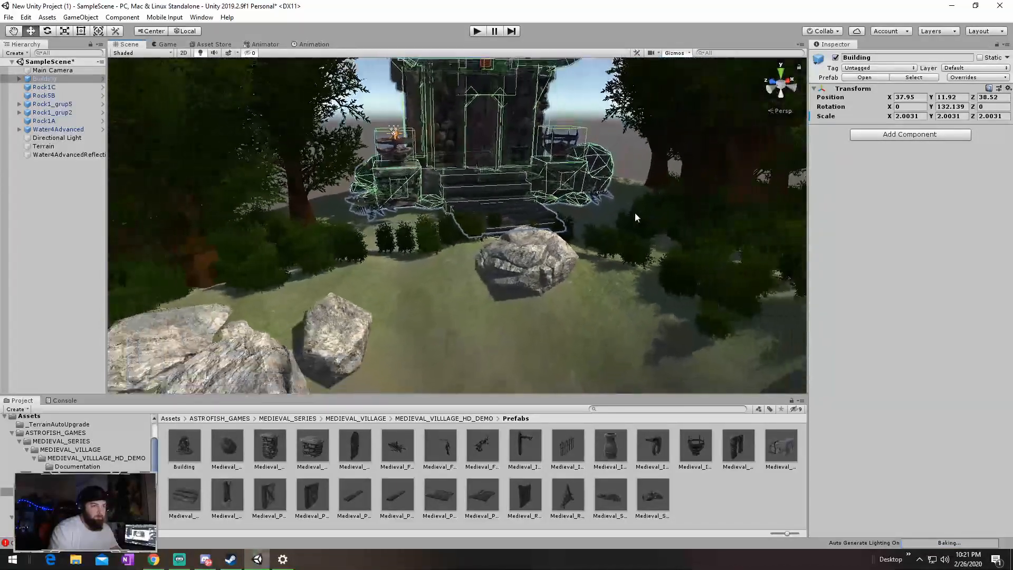
# Delete the Rock5B boulder in front of the building's steps
pyautogui.click(531, 255)
pyautogui.press('Delete')
# Switch the terrain to Raise or Lower Terrain and set the brush opacity to 5.4
pyautogui.moveTo(529, 259); pyautogui.dragTo(413, 256, button='right')
pyautogui.press('w')
pyautogui.scroll(-4, 413, 258)
pyautogui.moveTo(546, 167); pyautogui.dragTo(514, 236, button='right')
pyautogui.click(513, 236)
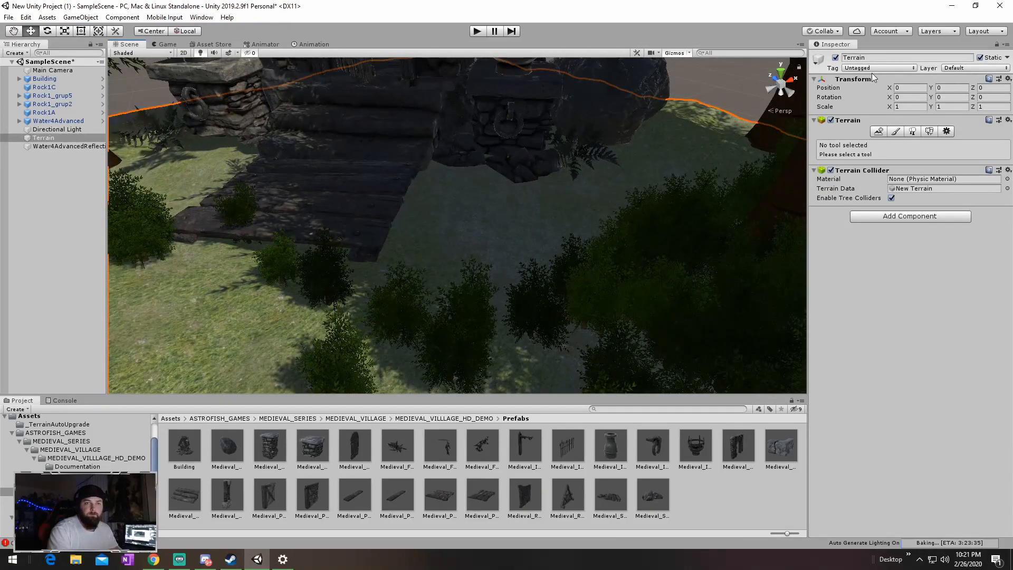
pyautogui.click(896, 131)
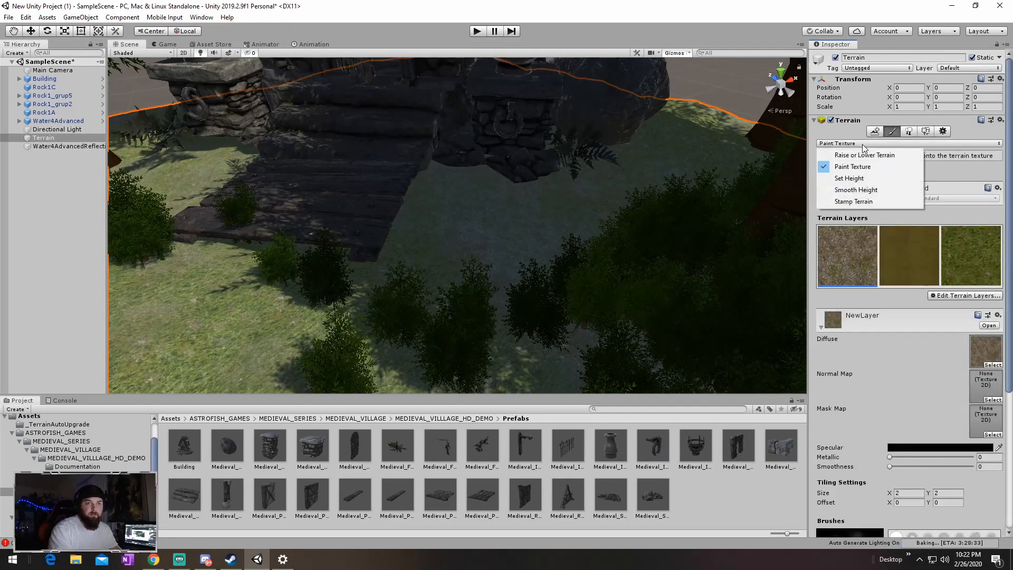
pyautogui.click(859, 157)
pyautogui.moveTo(580, 175); pyautogui.dragTo(595, 146, button='right')
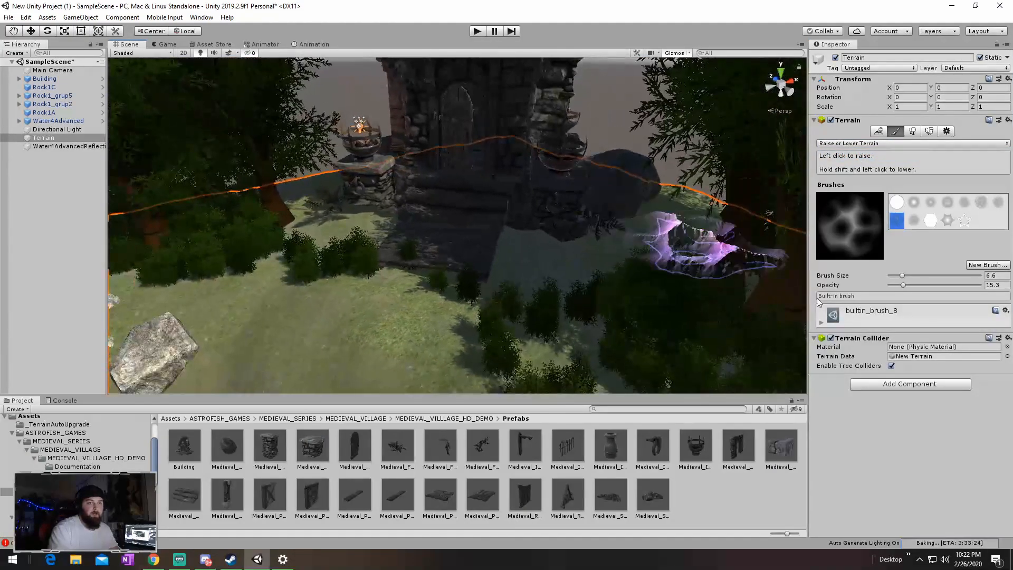
pyautogui.moveTo(901, 284); pyautogui.dragTo(893, 284)
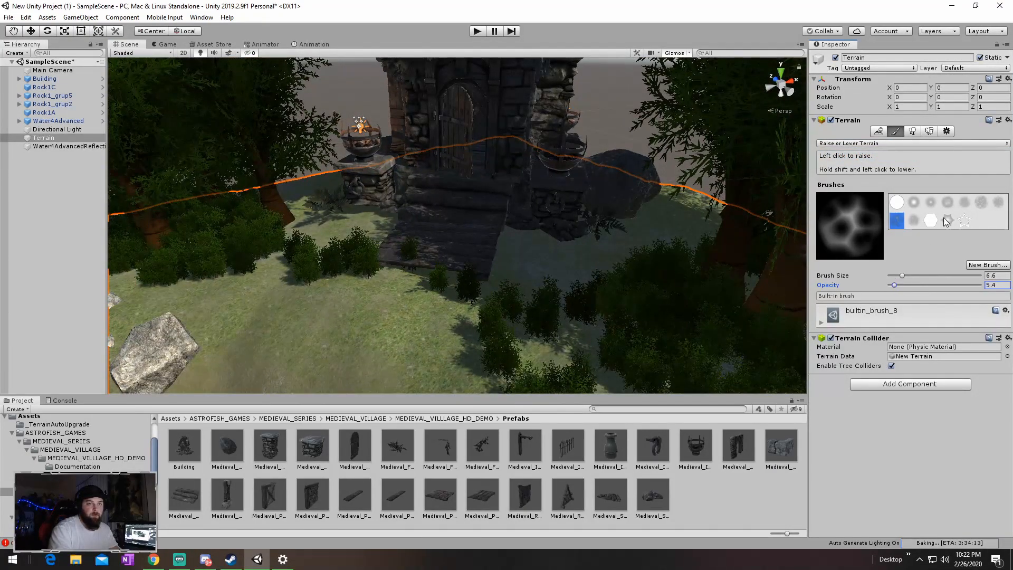
# Raise the ground around the building's base and steps using builtin_brush_4
pyautogui.click(534, 229)
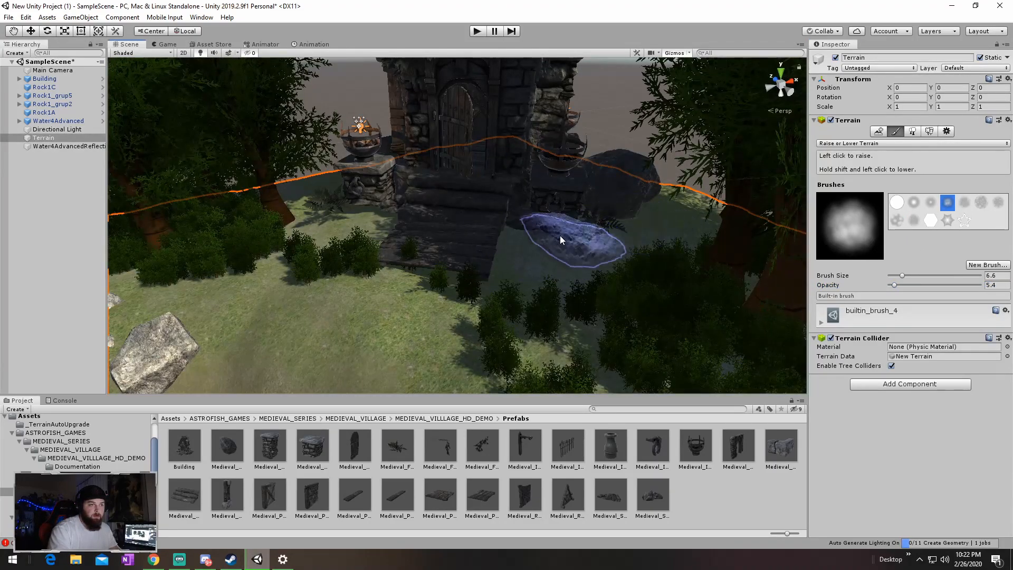
pyautogui.moveTo(615, 225); pyautogui.dragTo(594, 245, button='right')
pyautogui.moveTo(696, 248)
pyautogui.mouseDown(button='right')
pyautogui.moveTo(721, 252)
pyautogui.moveTo(451, 214)
pyautogui.mouseUp(button='right')
pyautogui.moveTo(529, 233); pyautogui.dragTo(588, 237, button='right')
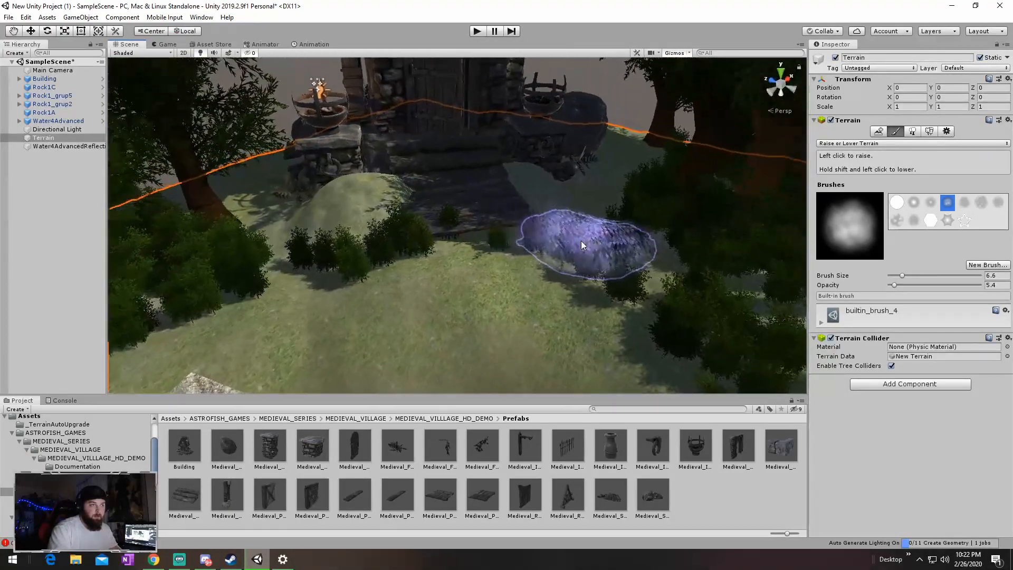
pyautogui.moveTo(432, 220); pyautogui.dragTo(533, 199, button='right')
pyautogui.moveTo(412, 225); pyautogui.dragTo(543, 246, button='right')
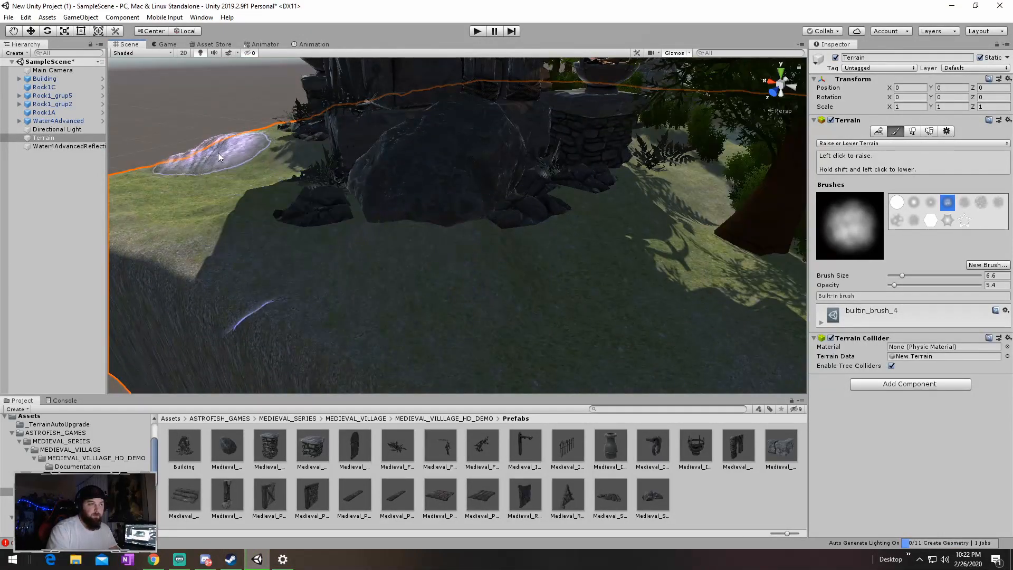
pyautogui.moveTo(289, 177)
pyautogui.mouseDown(button='right')
pyautogui.moveTo(524, 219)
pyautogui.moveTo(479, 215)
pyautogui.moveTo(475, 200)
pyautogui.moveTo(408, 168)
pyautogui.moveTo(207, 181)
pyautogui.moveTo(211, 144)
pyautogui.moveTo(189, 155)
pyautogui.moveTo(482, 174)
pyautogui.moveTo(488, 197)
pyautogui.moveTo(506, 201)
pyautogui.mouseUp(button='right')
pyautogui.click(482, 174)
pyautogui.moveTo(507, 287); pyautogui.dragTo(566, 230, button='right')
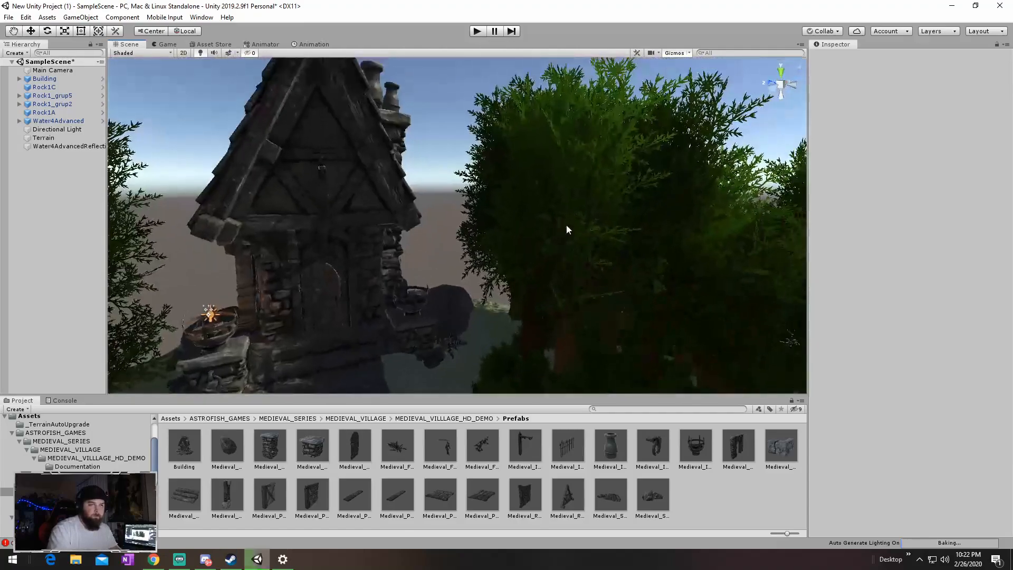
# Paint bush05 bushes on the terrain along both sides of the building's steps
pyautogui.click(490, 343)
pyautogui.click(911, 132)
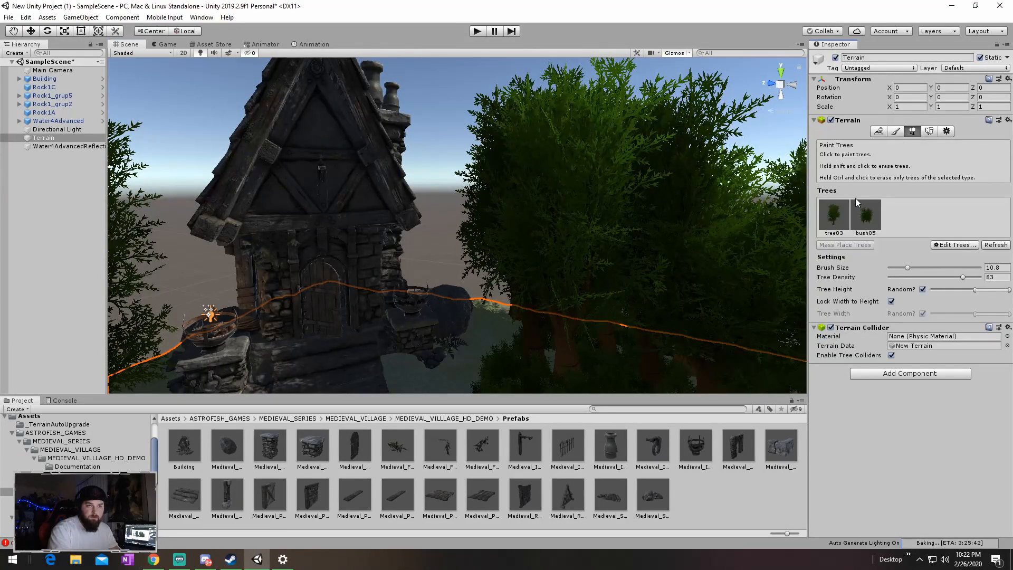
pyautogui.click(839, 224)
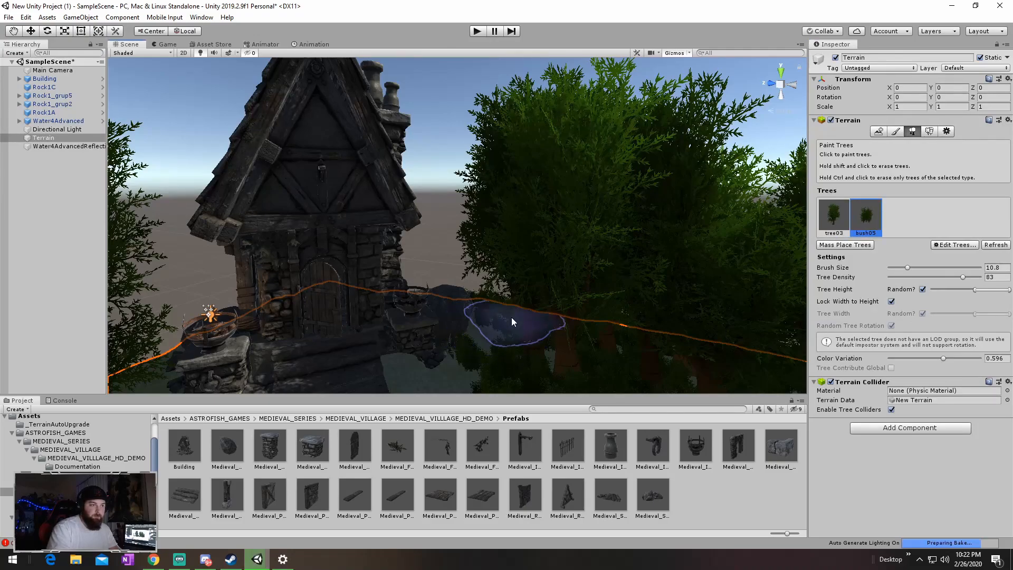
pyautogui.click(457, 360)
pyautogui.moveTo(527, 332); pyautogui.dragTo(417, 341, button='right')
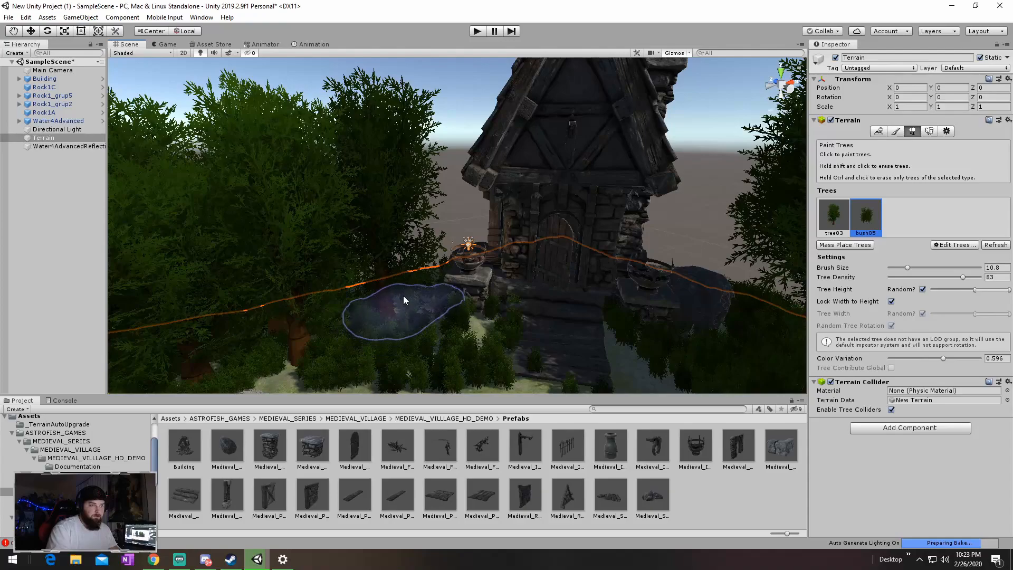
pyautogui.moveTo(413, 280); pyautogui.dragTo(437, 324, button='right')
pyautogui.keyDown('alt'); pyautogui.moveTo(444, 337); pyautogui.dragTo(455, 315); pyautogui.keyUp('alt')
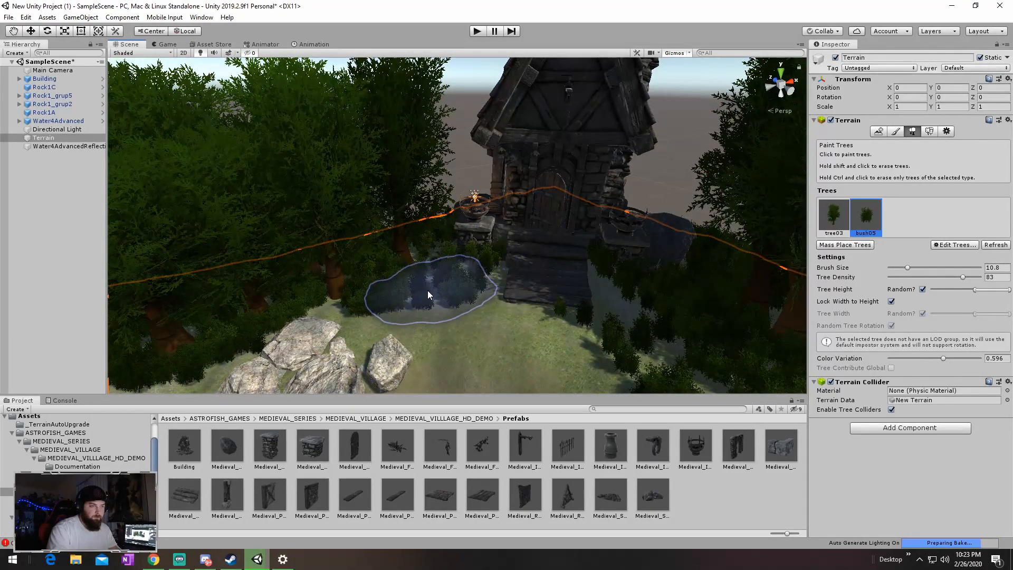
pyautogui.moveTo(405, 286)
pyautogui.keyDown('alt'); pyautogui.mouseDown()
pyautogui.moveTo(460, 238)
pyautogui.moveTo(464, 267)
pyautogui.moveTo(513, 291)
pyautogui.mouseUp(); pyautogui.keyUp('alt')
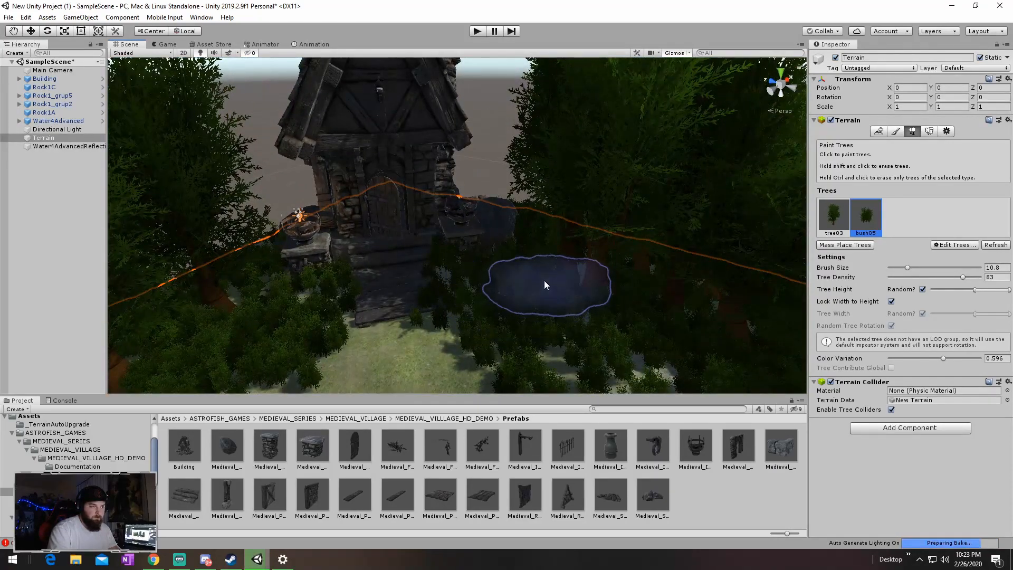
pyautogui.moveTo(522, 311)
pyautogui.keyDown('alt'); pyautogui.mouseDown()
pyautogui.moveTo(545, 289)
pyautogui.moveTo(35, 307)
pyautogui.moveTo(475, 285)
pyautogui.moveTo(575, 257)
pyautogui.moveTo(516, 290)
pyautogui.moveTo(452, 251)
pyautogui.moveTo(682, 340)
pyautogui.moveTo(777, 306)
pyautogui.moveTo(746, 226)
pyautogui.moveTo(647, 303)
pyautogui.moveTo(9, 268)
pyautogui.moveTo(285, 202)
pyautogui.moveTo(336, 203)
pyautogui.moveTo(348, 183)
pyautogui.moveTo(369, 196)
pyautogui.moveTo(393, 174)
pyautogui.moveTo(384, 191)
pyautogui.mouseUp(); pyautogui.keyUp('alt')
# Switch the terrain to Paint Details
pyautogui.scroll(8, 545, 288)
pyautogui.click(465, 96)
pyautogui.moveTo(478, 145); pyautogui.dragTo(332, 291, button='right')
pyautogui.click(332, 291)
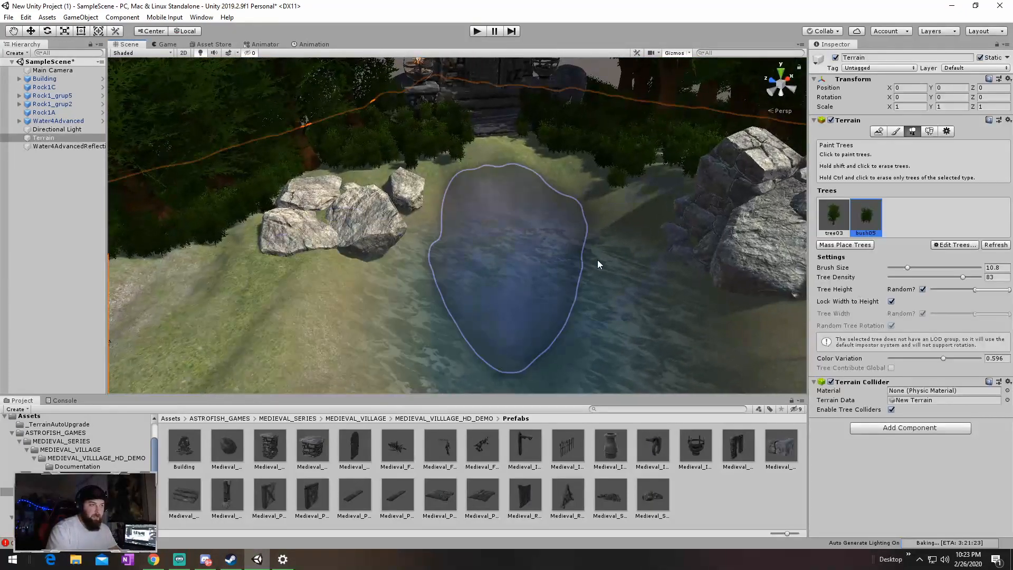
pyautogui.click(929, 130)
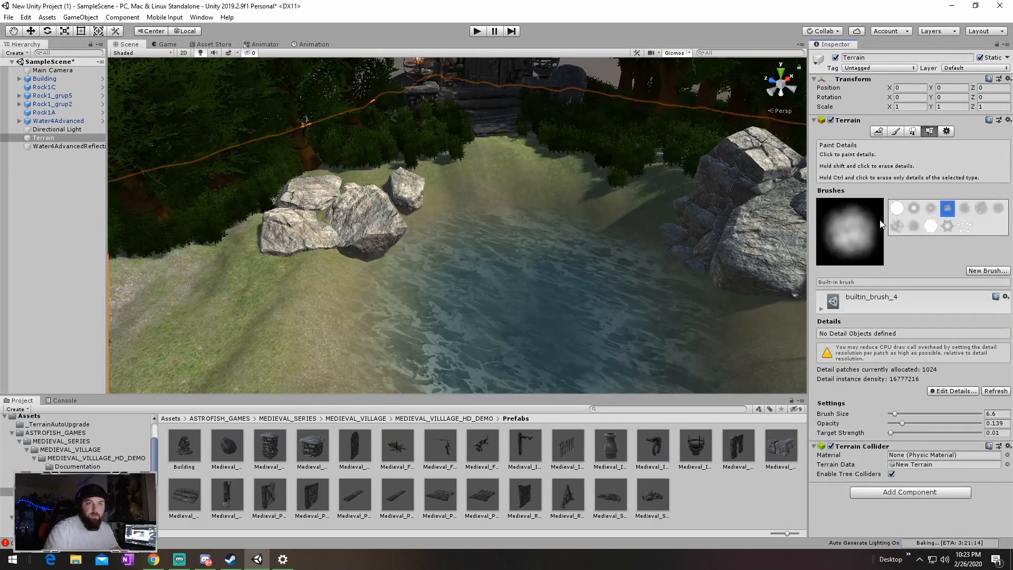
pyautogui.click(913, 131)
pyautogui.click(927, 131)
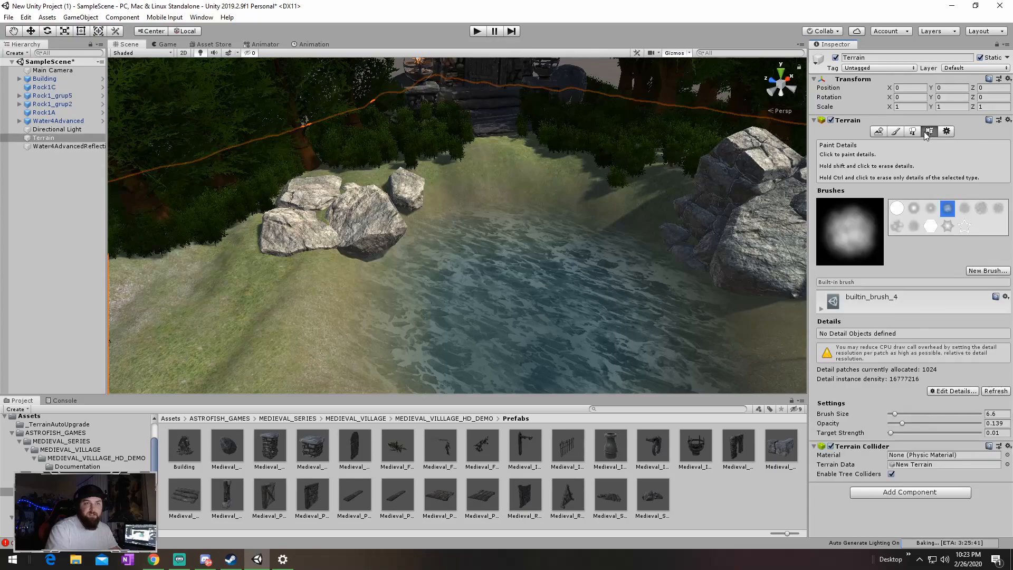
pyautogui.click(992, 271)
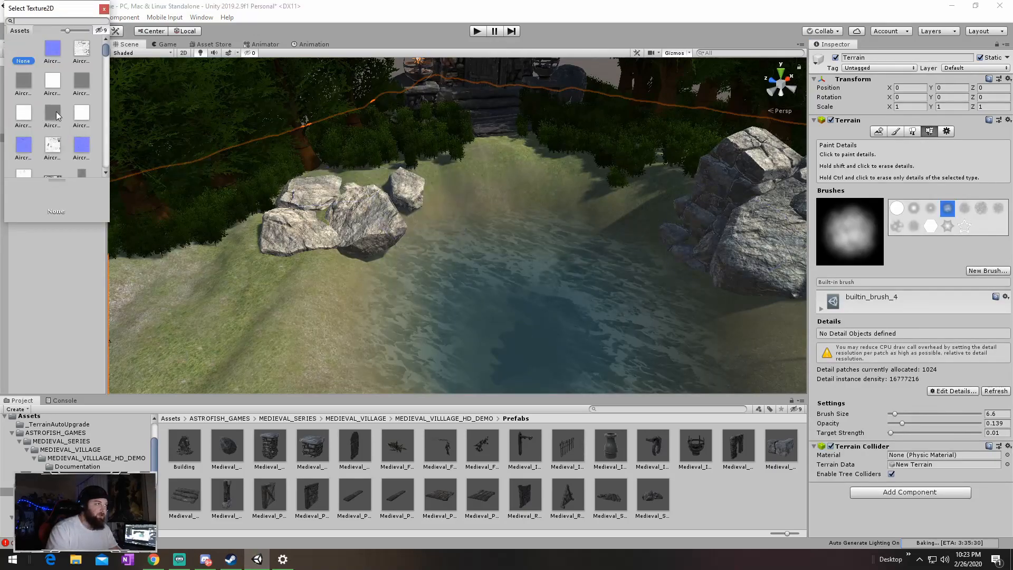
pyautogui.click(917, 250)
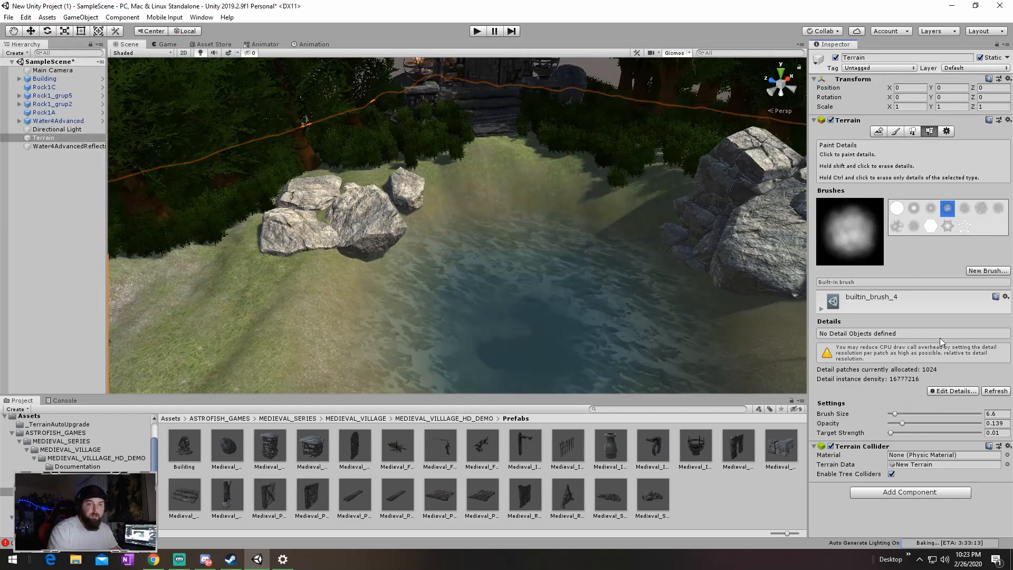
# Add a grass texture detail to the terrain using GrassFrond01AlbedoAlpha
pyautogui.click(961, 392)
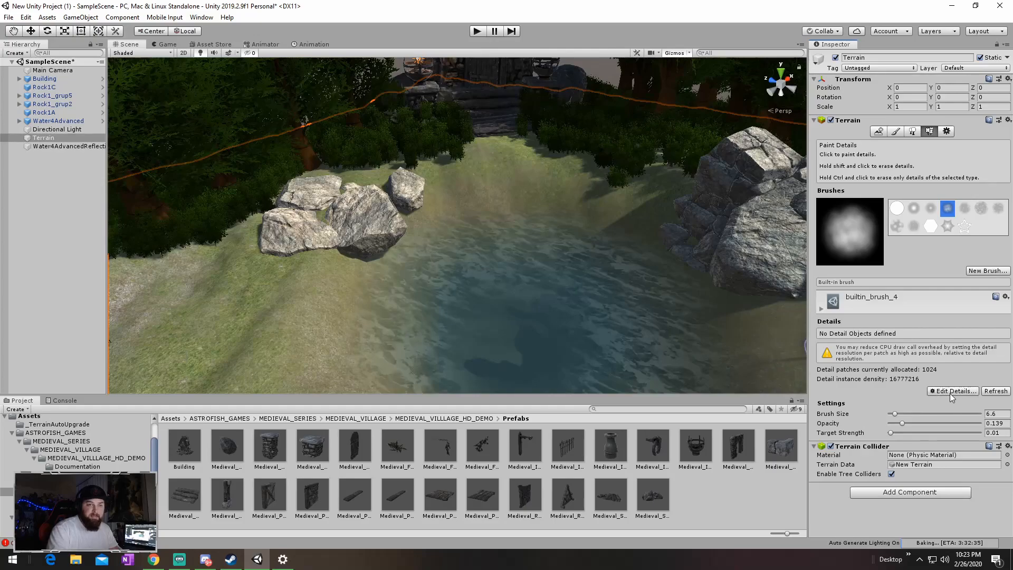
pyautogui.click(961, 394)
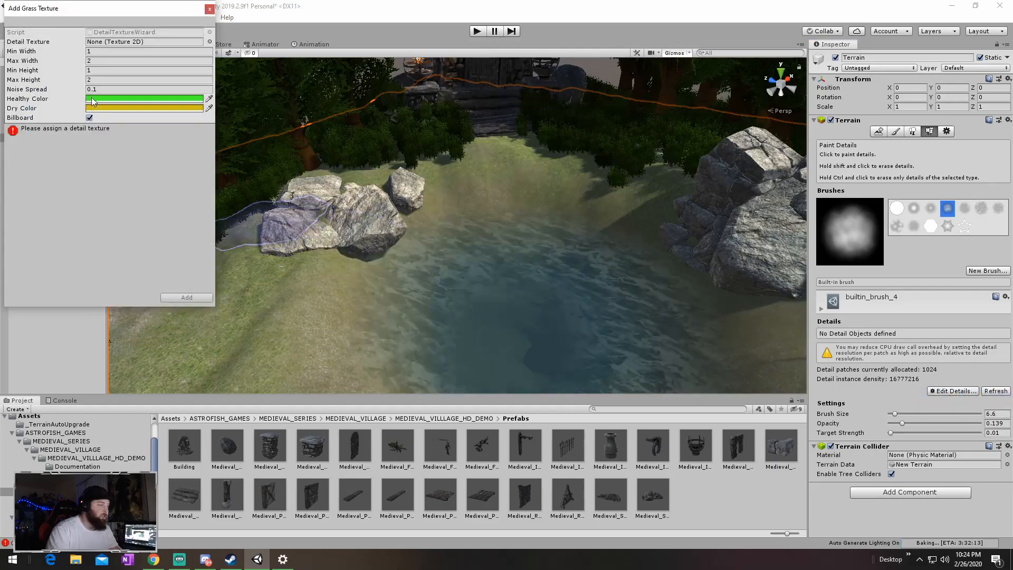
pyautogui.click(209, 42)
pyautogui.scroll(-8, 69, 93)
pyautogui.scroll(-6, 68, 100)
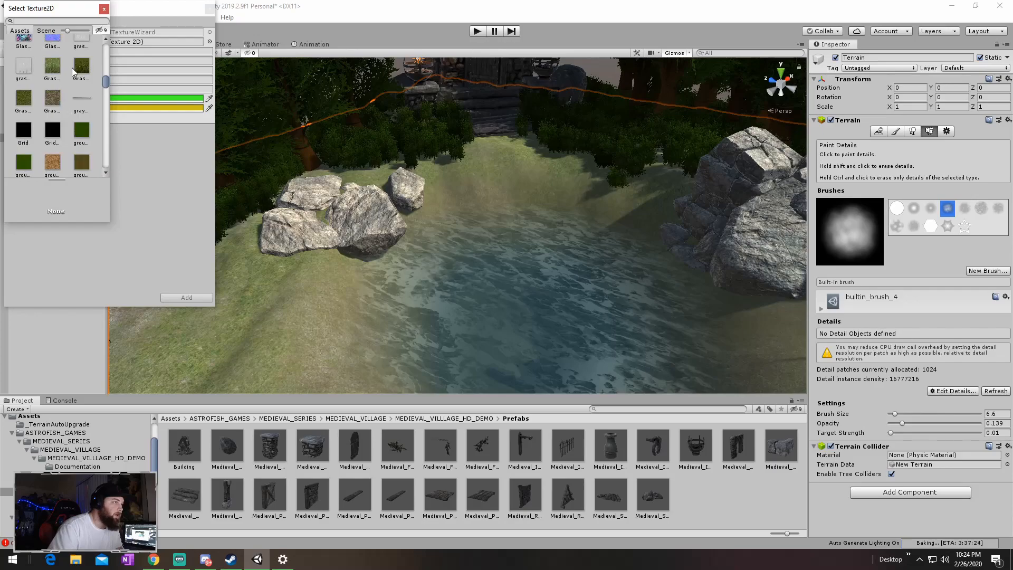
pyautogui.click(52, 67)
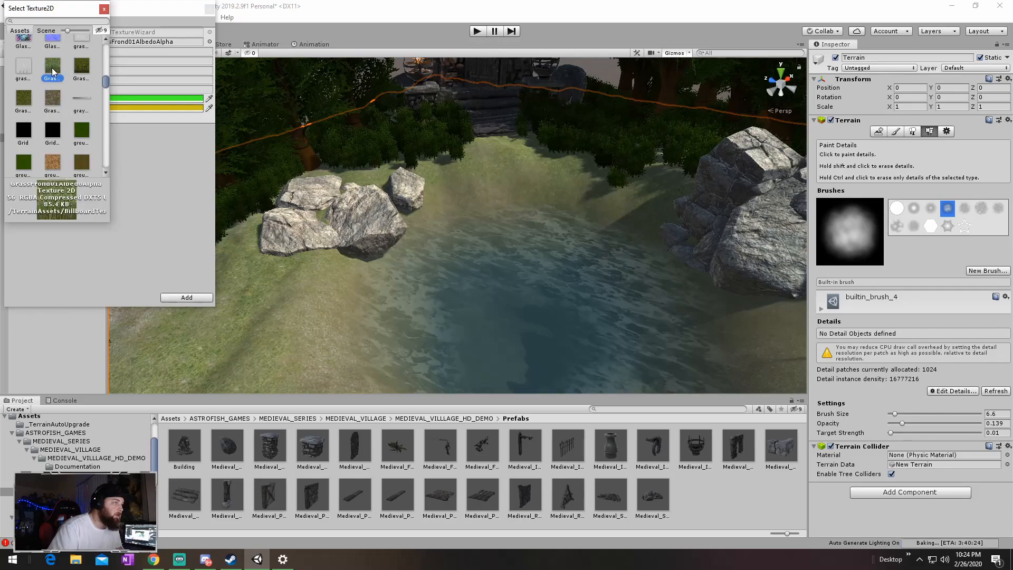
pyautogui.doubleClick(52, 71)
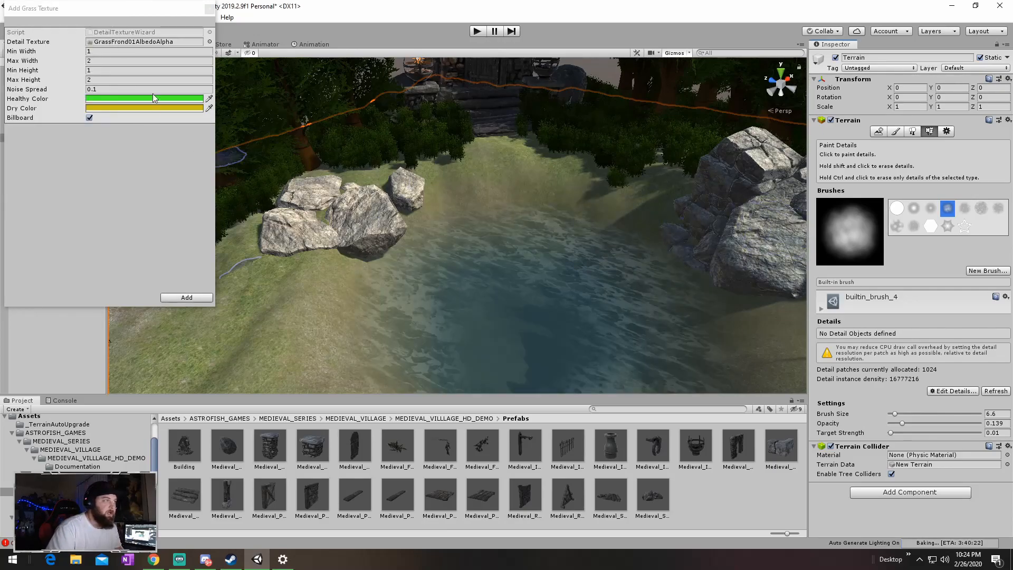
pyautogui.click(182, 297)
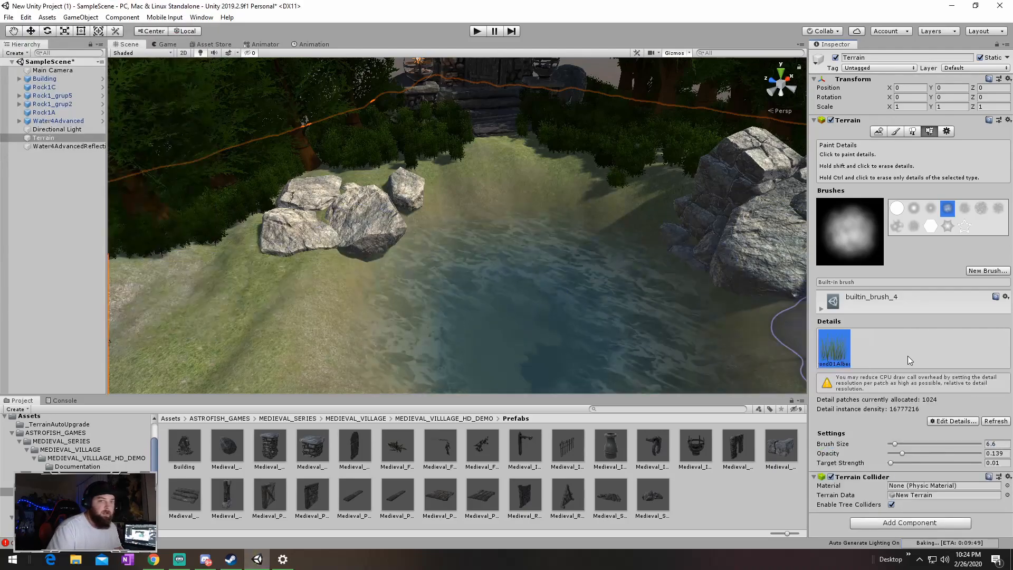
# Add a second grass texture detail to the terrain using GrassFrond02AlbedoAlpha
pyautogui.click(953, 421)
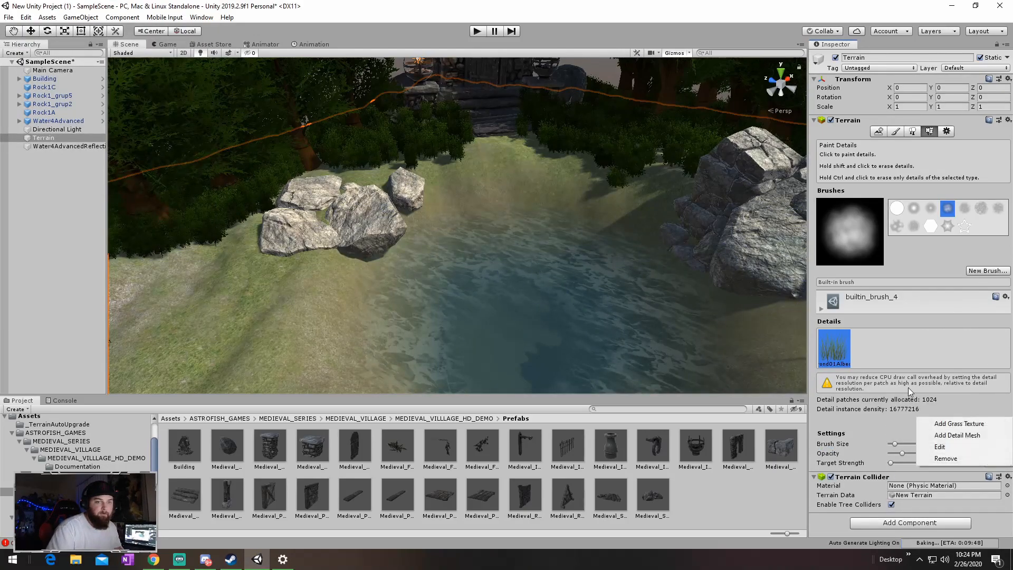
pyautogui.click(956, 420)
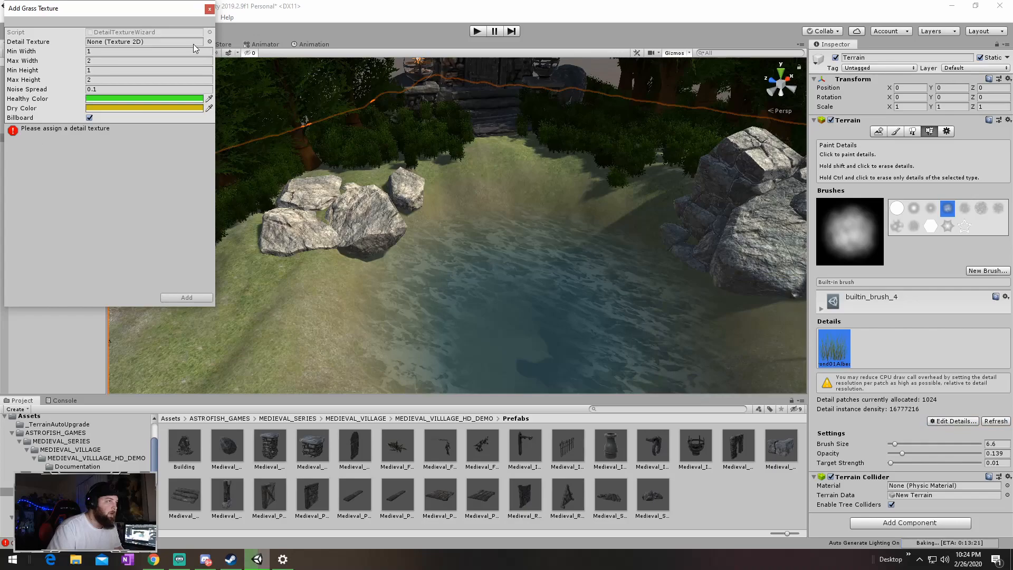
pyautogui.click(210, 43)
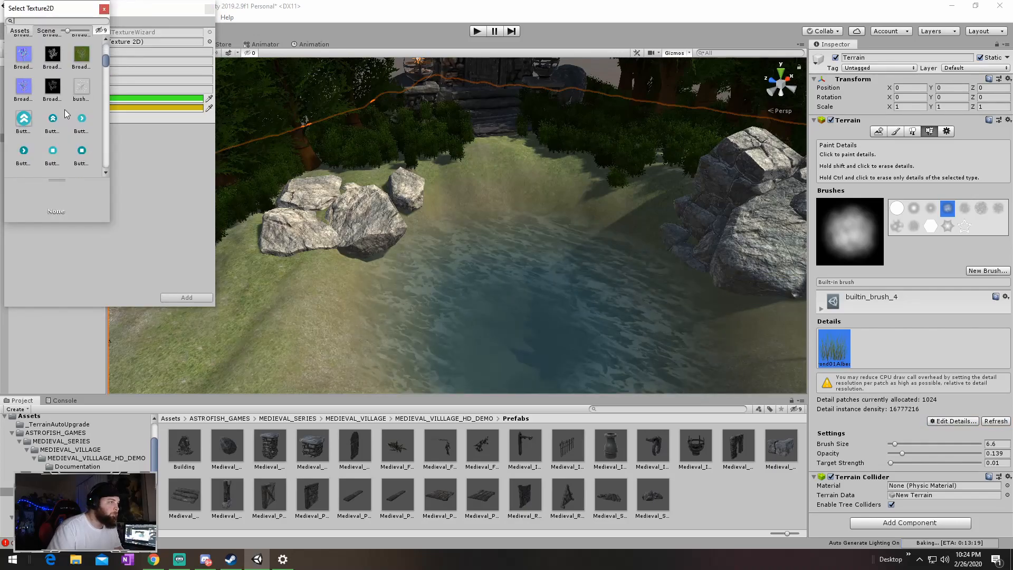
pyautogui.scroll(-8, 64, 118)
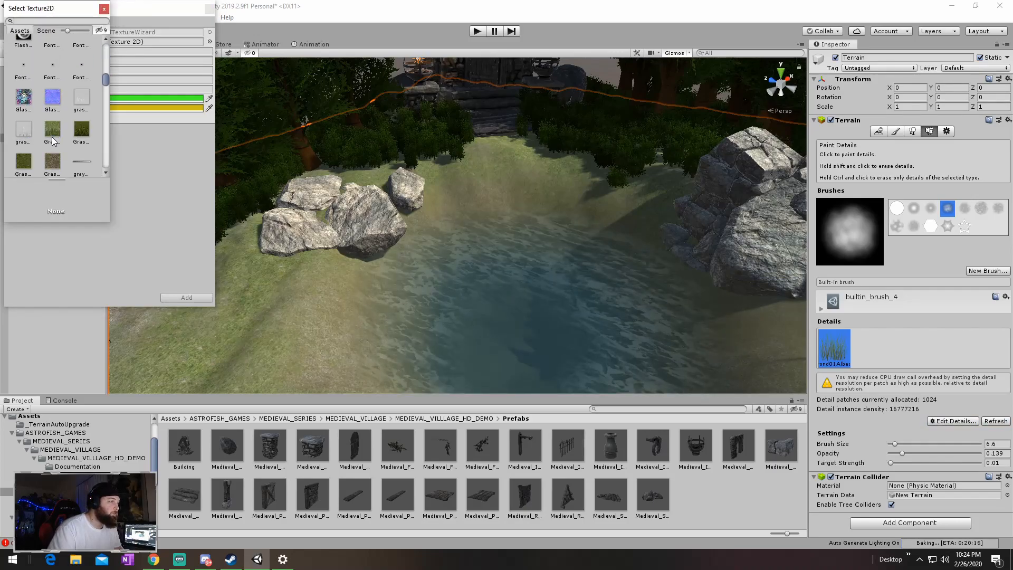
pyautogui.doubleClick(82, 97)
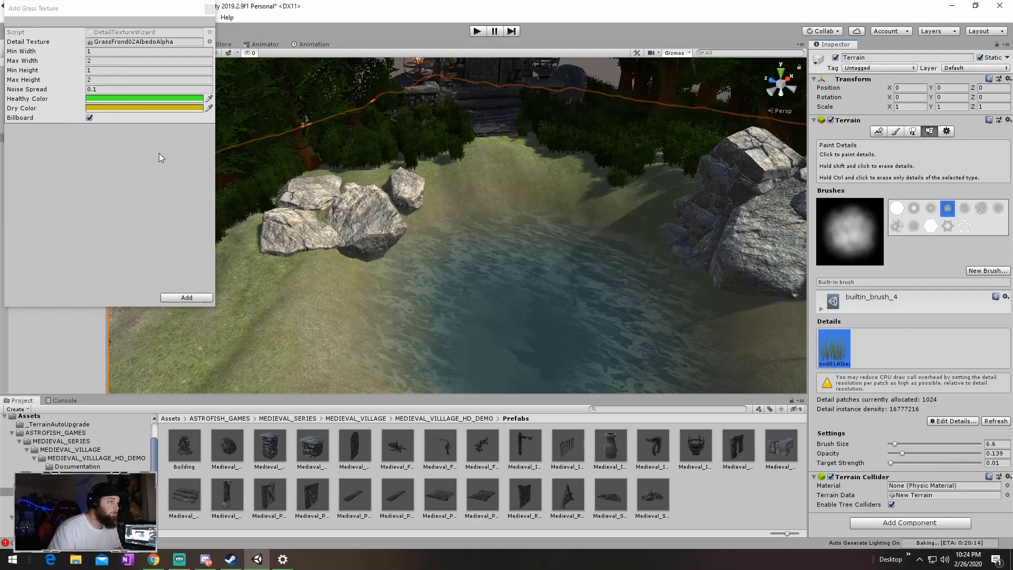
pyautogui.click(194, 301)
pyautogui.moveTo(406, 212); pyautogui.dragTo(461, 182, button='right')
pyautogui.moveTo(478, 204)
pyautogui.mouseDown()
pyautogui.moveTo(470, 200)
pyautogui.moveTo(548, 219)
pyautogui.moveTo(428, 191)
pyautogui.mouseUp()
pyautogui.moveTo(499, 185)
pyautogui.keyDown('shift'); pyautogui.mouseDown()
pyautogui.moveTo(446, 194)
pyautogui.moveTo(474, 198)
pyautogui.mouseUp(); pyautogui.keyUp('shift')
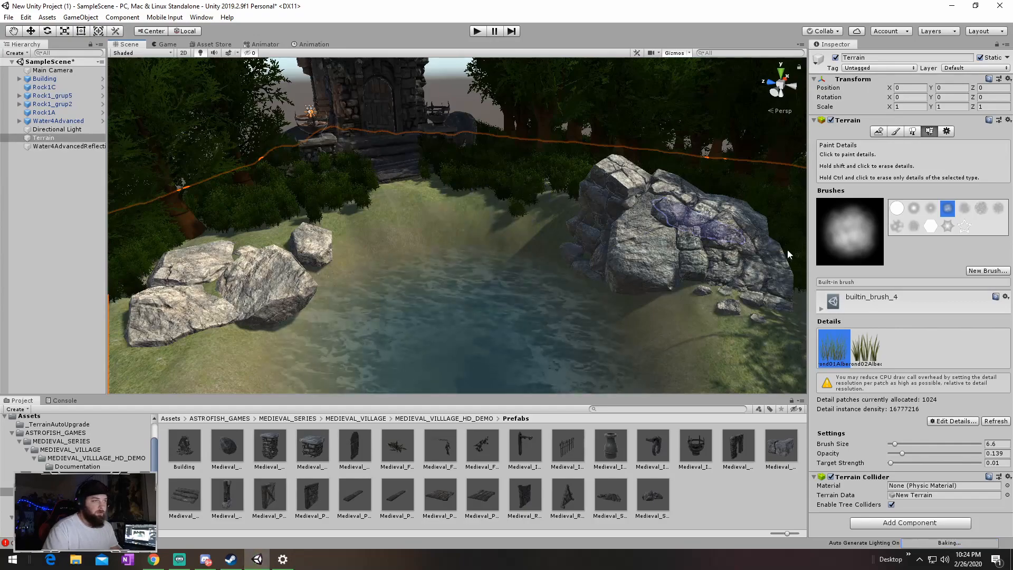
# Paint GrassFrond02AlbedoAlpha grass along the pond bank in front of the building's steps and around the rock groups
pyautogui.click(862, 350)
pyautogui.moveTo(408, 195)
pyautogui.mouseDown()
pyautogui.moveTo(545, 206)
pyautogui.moveTo(507, 182)
pyautogui.moveTo(542, 198)
pyautogui.moveTo(382, 200)
pyautogui.moveTo(346, 214)
pyautogui.moveTo(458, 188)
pyautogui.mouseUp()
pyautogui.moveTo(458, 188)
pyautogui.mouseDown(button='right')
pyautogui.moveTo(373, 172)
pyautogui.moveTo(354, 182)
pyautogui.mouseUp(button='right')
pyautogui.moveTo(353, 182); pyautogui.dragTo(388, 182)
pyautogui.moveTo(448, 185); pyautogui.dragTo(352, 187, button='right')
pyautogui.moveTo(425, 199)
pyautogui.mouseDown()
pyautogui.moveTo(387, 192)
pyautogui.moveTo(340, 239)
pyautogui.moveTo(347, 252)
pyautogui.moveTo(309, 270)
pyautogui.moveTo(265, 233)
pyautogui.moveTo(306, 193)
pyautogui.moveTo(361, 168)
pyautogui.moveTo(405, 179)
pyautogui.moveTo(291, 222)
pyautogui.mouseUp()
pyautogui.moveTo(291, 219)
pyautogui.mouseDown(button='right')
pyautogui.moveTo(663, 194)
pyautogui.moveTo(612, 210)
pyautogui.mouseUp(button='right')
pyautogui.moveTo(514, 229)
pyautogui.mouseDown()
pyautogui.moveTo(498, 197)
pyautogui.moveTo(563, 246)
pyautogui.moveTo(527, 282)
pyautogui.moveTo(496, 282)
pyautogui.mouseUp()
pyautogui.moveTo(495, 285); pyautogui.dragTo(261, 227, button='right')
pyautogui.moveTo(423, 191)
pyautogui.mouseDown()
pyautogui.moveTo(433, 208)
pyautogui.moveTo(340, 185)
pyautogui.mouseUp()
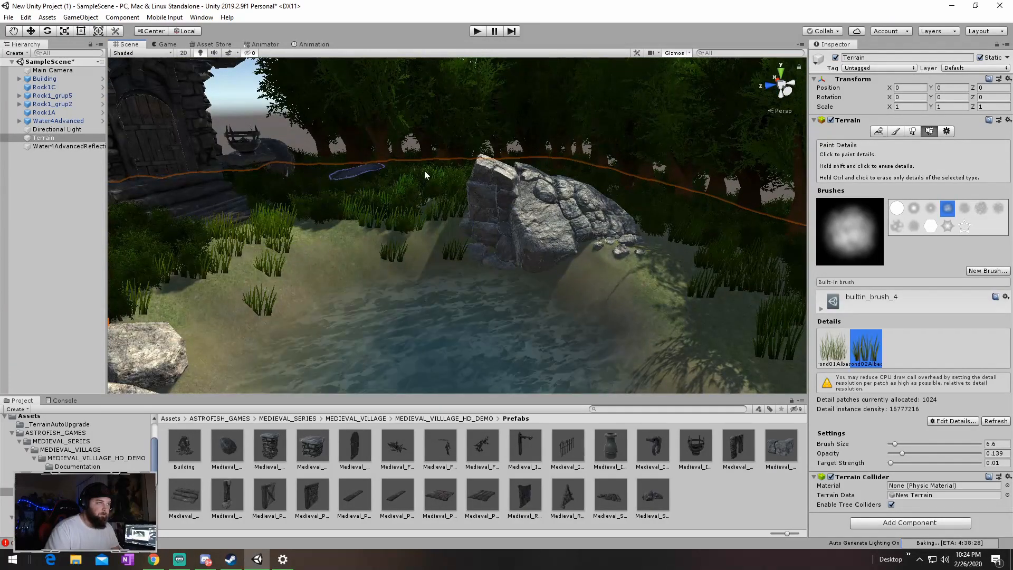
# Paint more GrassFrond02AlbedoAlpha grass along the remaining pond banks, beside the small rocks and at the tree line
pyautogui.moveTo(401, 191)
pyautogui.mouseDown(button='right')
pyautogui.moveTo(398, 207)
pyautogui.moveTo(522, 182)
pyautogui.moveTo(374, 172)
pyautogui.mouseUp(button='right')
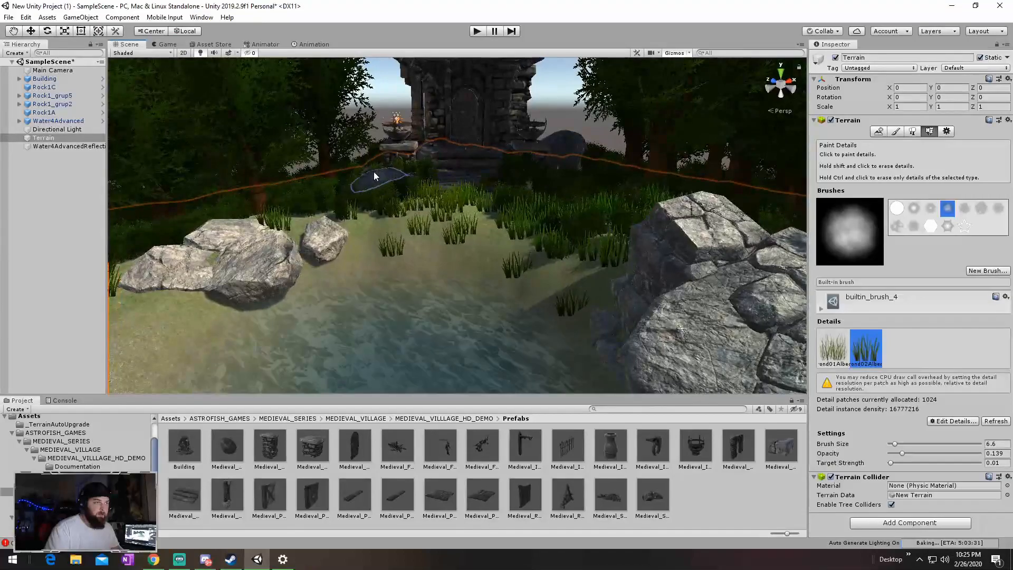
pyautogui.moveTo(542, 183); pyautogui.dragTo(225, 207, button='right')
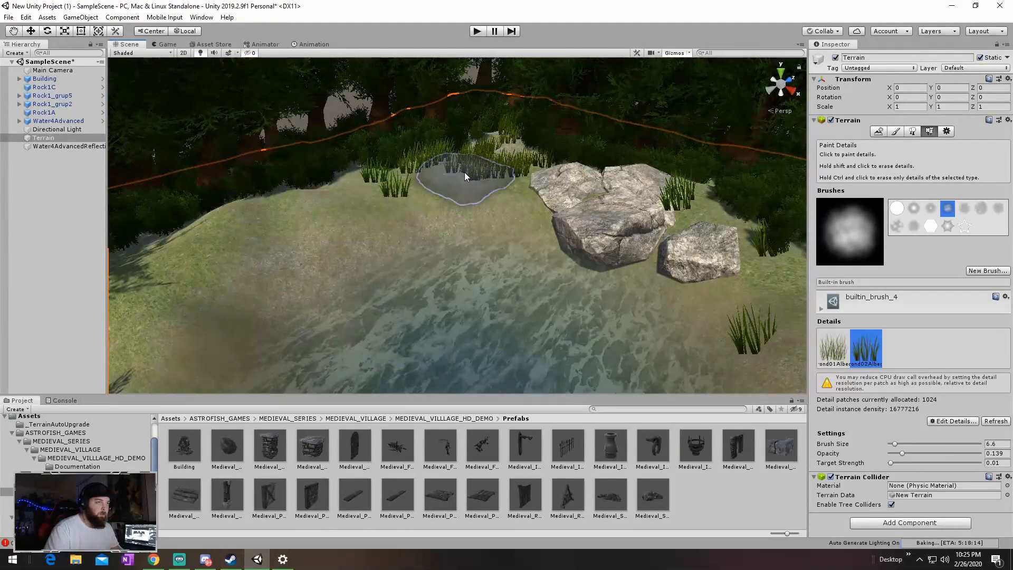
pyautogui.moveTo(464, 172); pyautogui.dragTo(410, 184)
pyautogui.moveTo(262, 217)
pyautogui.mouseDown(button='right')
pyautogui.moveTo(75, 206)
pyautogui.moveTo(337, 181)
pyautogui.mouseUp(button='right')
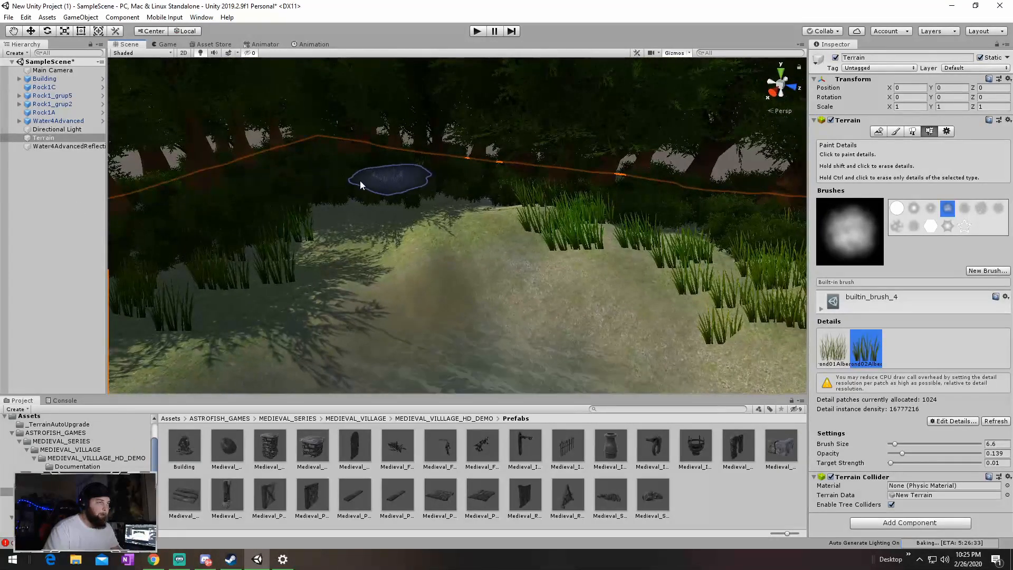
pyautogui.moveTo(371, 215)
pyautogui.mouseDown()
pyautogui.moveTo(464, 215)
pyautogui.moveTo(339, 227)
pyautogui.moveTo(249, 260)
pyautogui.moveTo(408, 219)
pyautogui.mouseUp()
pyautogui.moveTo(407, 214)
pyautogui.mouseDown(button='right')
pyautogui.moveTo(224, 214)
pyautogui.moveTo(322, 213)
pyautogui.mouseUp(button='right')
pyautogui.moveTo(385, 195); pyautogui.dragTo(148, 209, button='right')
pyautogui.moveTo(369, 213)
pyautogui.mouseDown()
pyautogui.moveTo(342, 198)
pyautogui.moveTo(469, 201)
pyautogui.moveTo(328, 210)
pyautogui.moveTo(515, 188)
pyautogui.moveTo(451, 208)
pyautogui.moveTo(362, 204)
pyautogui.moveTo(466, 212)
pyautogui.moveTo(463, 235)
pyautogui.moveTo(453, 235)
pyautogui.mouseUp()
# Erase stray grass clumps from the water's edge below the building and beside the small rock group
pyautogui.keyDown('shift'); pyautogui.click(449, 249); pyautogui.keyUp('shift')
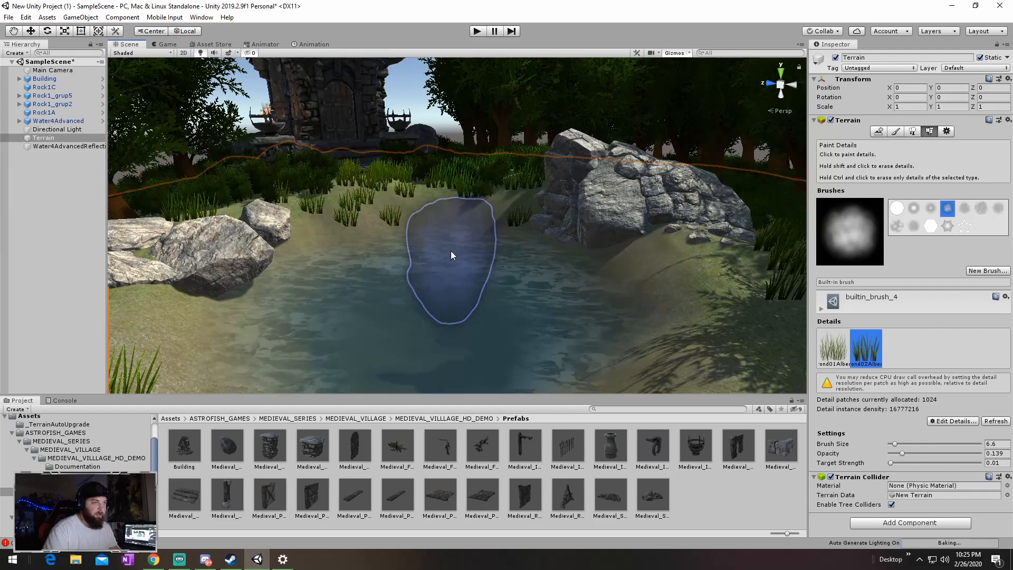
pyautogui.keyDown('shift'); pyautogui.click(515, 236); pyautogui.keyUp('shift')
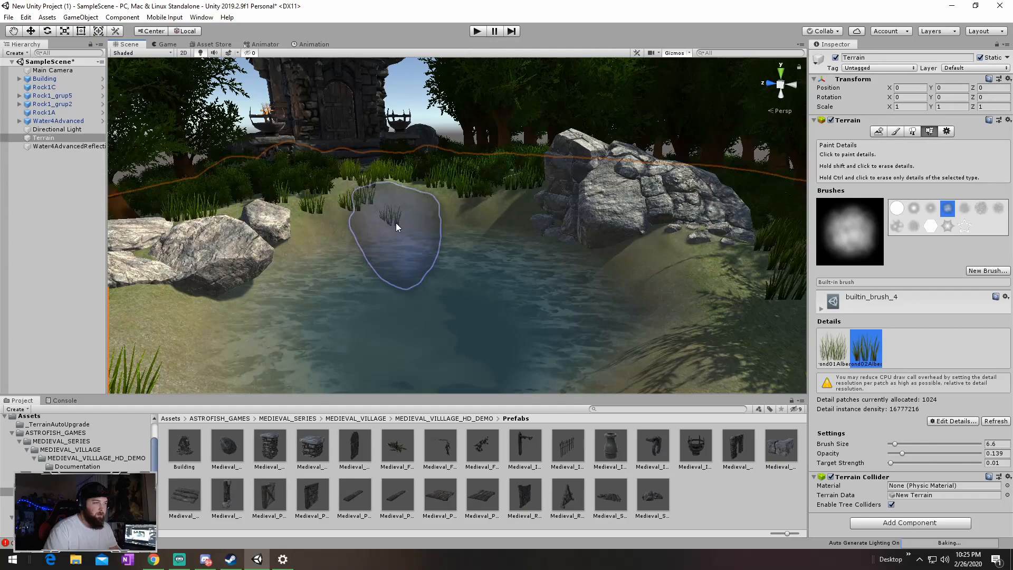
pyautogui.keyDown('alt'); pyautogui.moveTo(432, 196); pyautogui.dragTo(420, 173); pyautogui.keyUp('alt')
pyautogui.moveTo(419, 172); pyautogui.dragTo(371, 210, button='right')
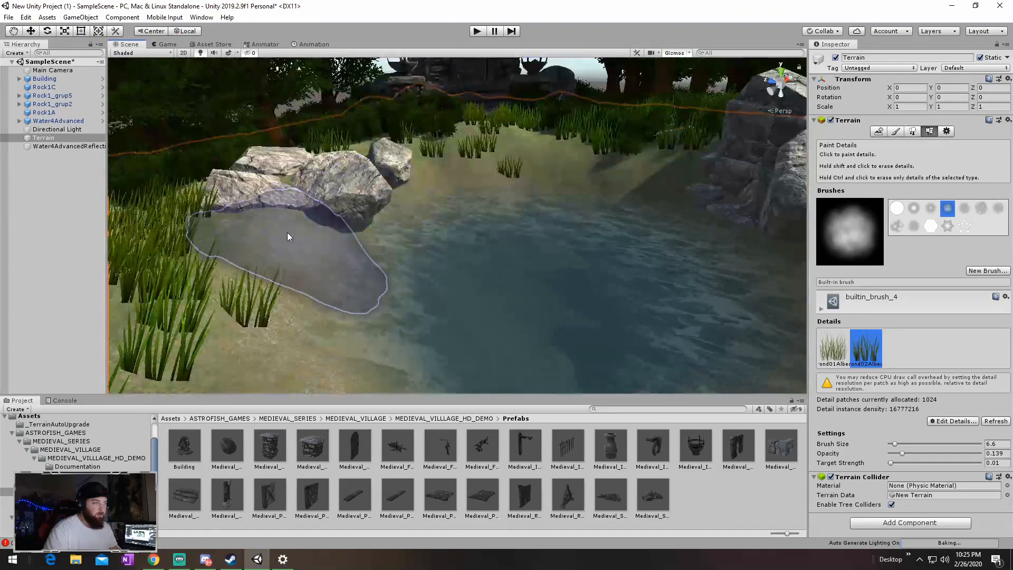
pyautogui.moveTo(287, 234); pyautogui.dragTo(336, 217)
pyautogui.keyDown('shift'); pyautogui.moveTo(380, 181); pyautogui.dragTo(272, 222); pyautogui.keyUp('shift')
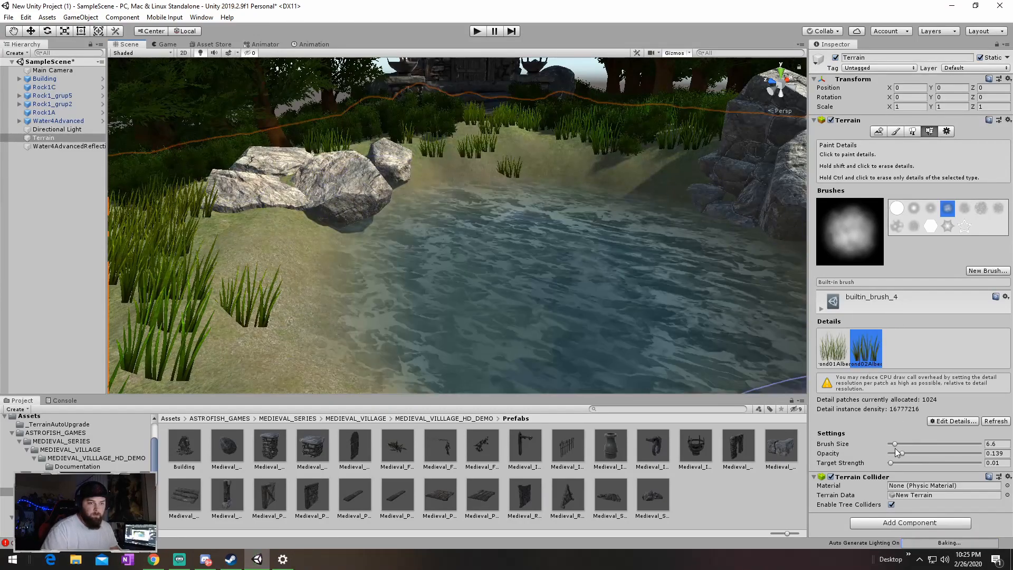
# Set the detail brush size to 3.7 and paint GrassFrond02AlbedoAlpha grass beside the small rocks and in front of the building
pyautogui.moveTo(892, 442); pyautogui.dragTo(891, 442)
pyautogui.moveTo(277, 231)
pyautogui.mouseDown()
pyautogui.moveTo(252, 252)
pyautogui.moveTo(231, 236)
pyautogui.moveTo(215, 248)
pyautogui.moveTo(224, 260)
pyautogui.moveTo(298, 249)
pyautogui.moveTo(328, 260)
pyautogui.moveTo(241, 261)
pyautogui.moveTo(300, 229)
pyautogui.mouseUp()
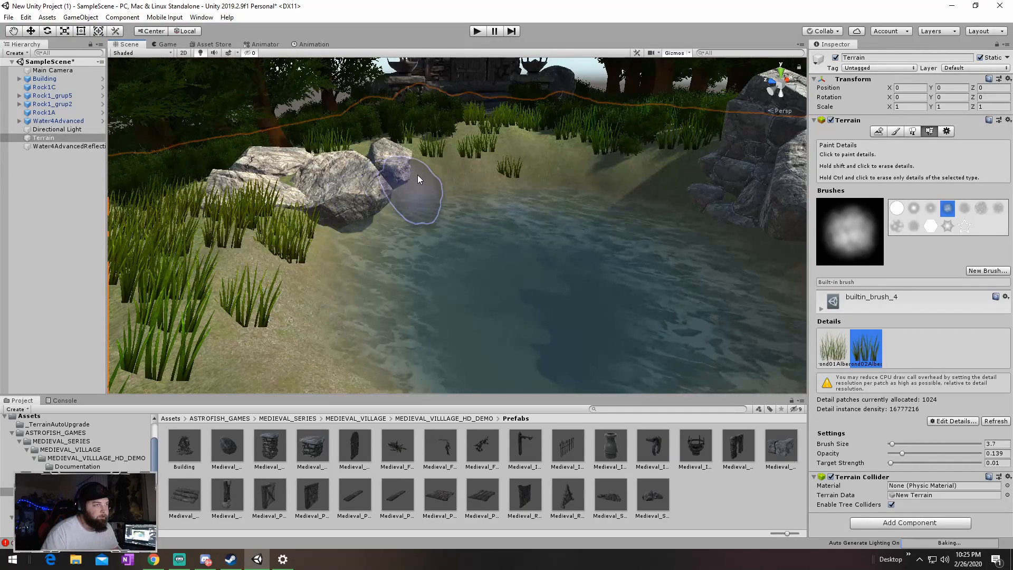
pyautogui.moveTo(504, 154)
pyautogui.mouseDown()
pyautogui.moveTo(678, 154)
pyautogui.moveTo(658, 156)
pyautogui.moveTo(665, 164)
pyautogui.mouseUp()
# Paint GrassFrond01AlbedoAlpha grass among the existing clumps around the pond and in front of the building
pyautogui.click(829, 348)
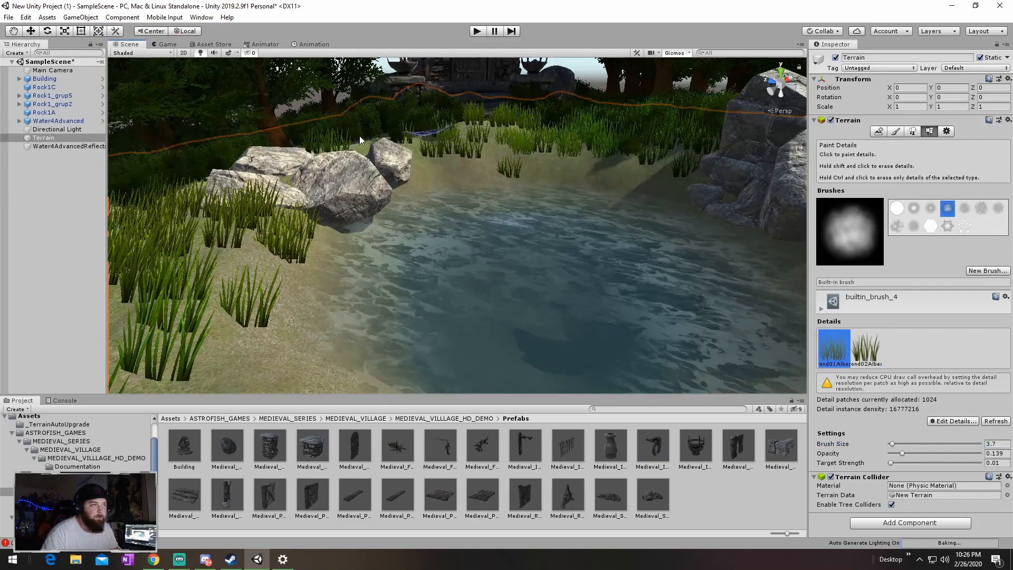
pyautogui.moveTo(274, 219)
pyautogui.mouseDown()
pyautogui.moveTo(220, 261)
pyautogui.moveTo(285, 243)
pyautogui.mouseUp()
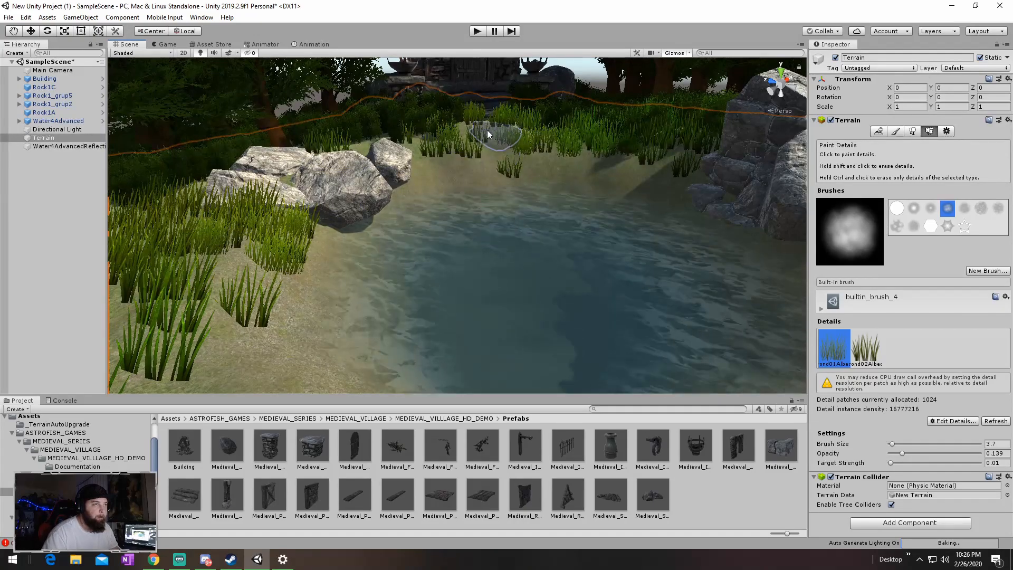
pyautogui.keyDown('alt'); pyautogui.moveTo(583, 129); pyautogui.dragTo(528, 153); pyautogui.keyUp('alt')
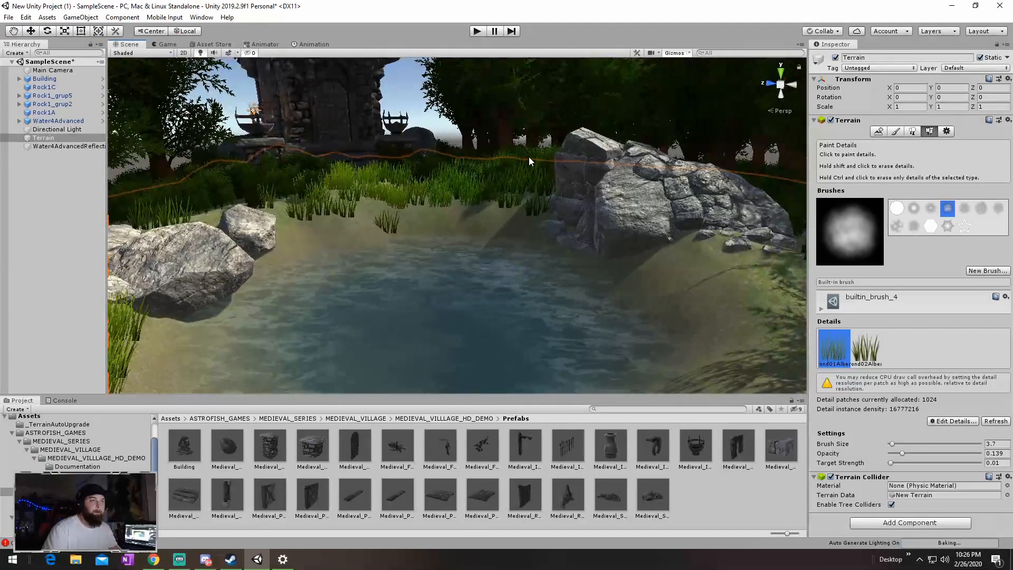
pyautogui.moveTo(558, 202); pyautogui.dragTo(658, 253, button='right')
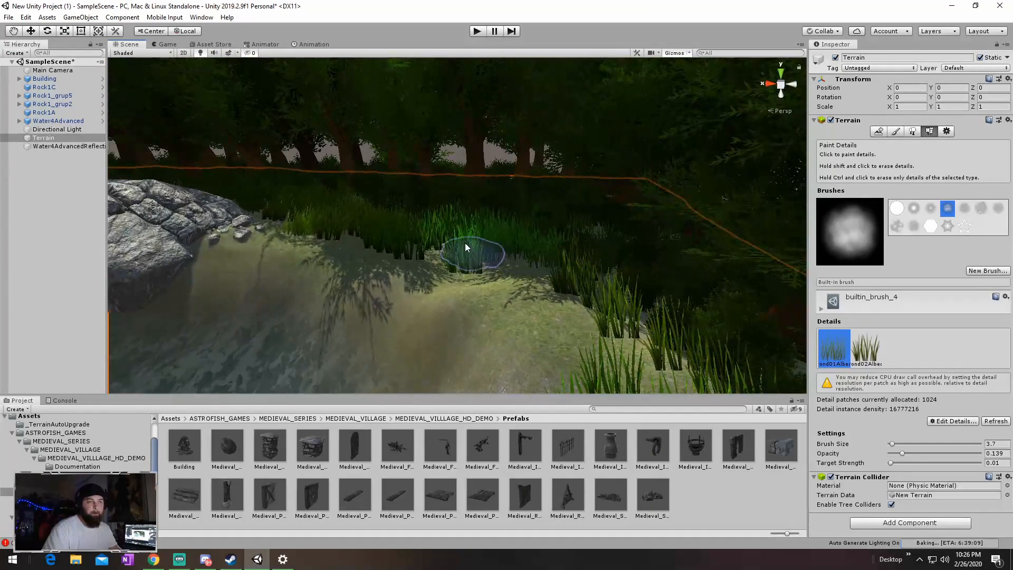
pyautogui.moveTo(522, 176); pyautogui.dragTo(316, 173, button='right')
pyautogui.moveTo(300, 207); pyautogui.dragTo(400, 196, button='right')
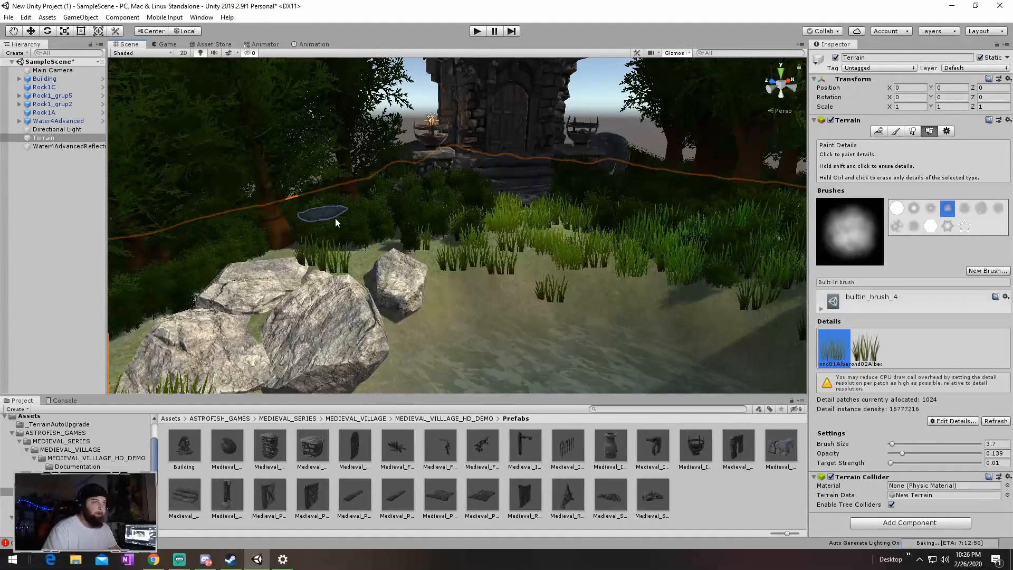
# Fill in GrassFrond01AlbedoAlpha grass behind the small rocks, around the large boulder and along the far pond bank
pyautogui.moveTo(345, 258)
pyautogui.mouseDown(button='right')
pyautogui.moveTo(248, 224)
pyautogui.moveTo(280, 288)
pyautogui.mouseUp(button='right')
pyautogui.moveTo(292, 320); pyautogui.dragTo(311, 290, button='middle')
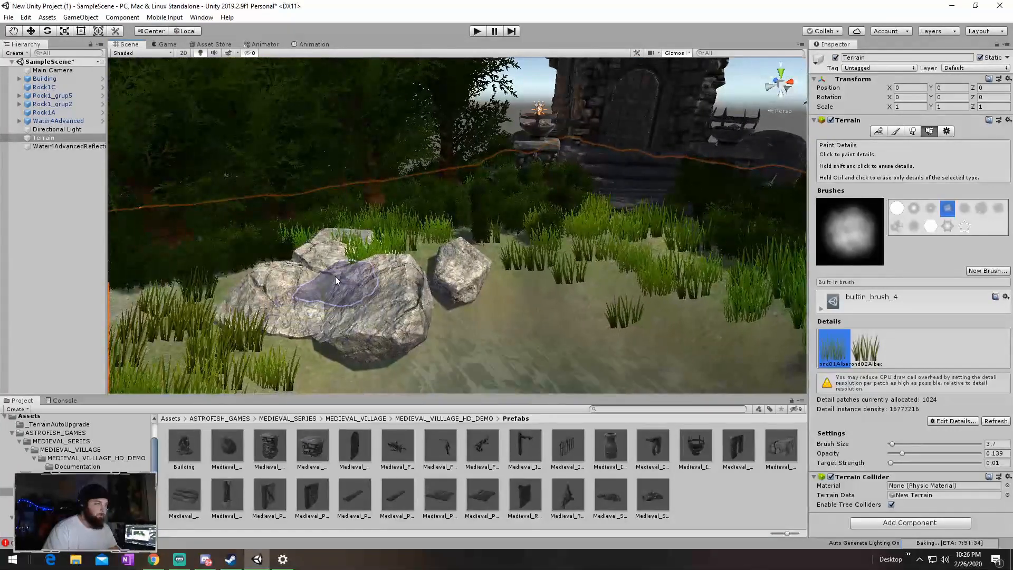
pyautogui.keyDown('alt'); pyautogui.moveTo(296, 277); pyautogui.dragTo(399, 211); pyautogui.keyUp('alt')
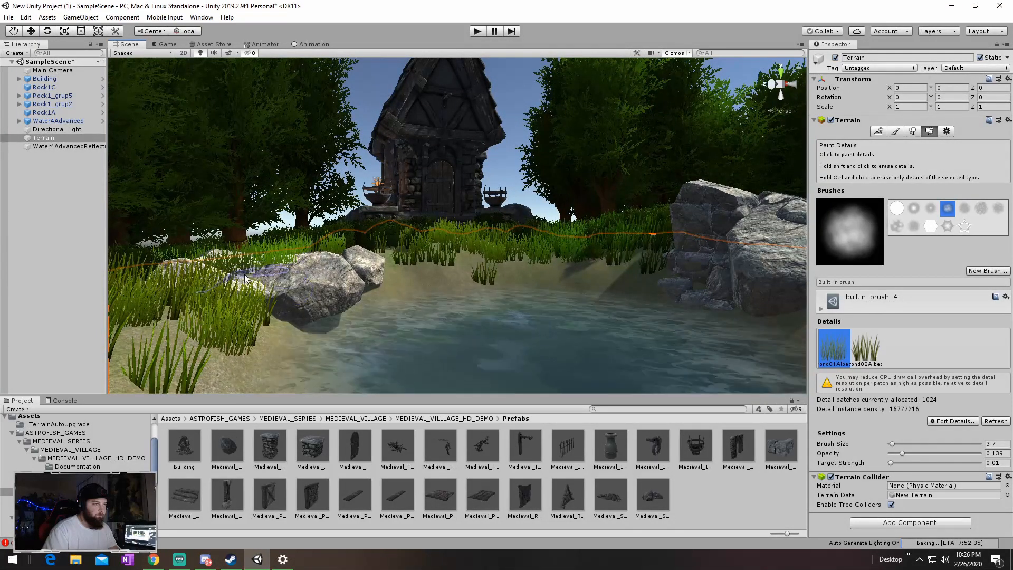
pyautogui.moveTo(240, 274)
pyautogui.keyDown('alt'); pyautogui.mouseDown()
pyautogui.moveTo(517, 280)
pyautogui.moveTo(574, 299)
pyautogui.mouseUp(); pyautogui.keyUp('alt')
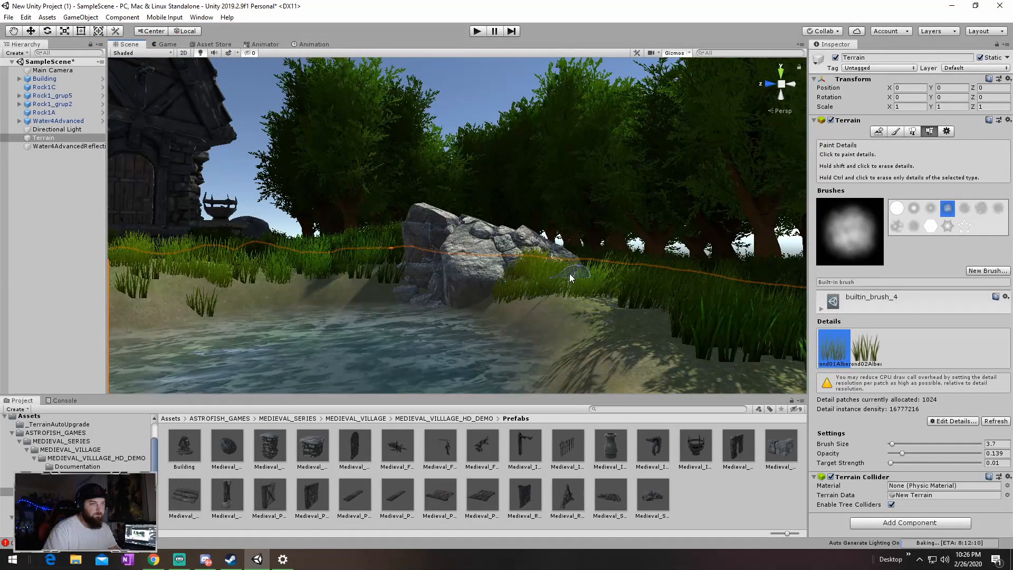
pyautogui.moveTo(362, 272)
pyautogui.mouseDown()
pyautogui.moveTo(349, 266)
pyautogui.moveTo(369, 267)
pyautogui.moveTo(293, 267)
pyautogui.mouseUp()
# Deselect the terrain and inspect the building and terrain edge from behind
pyautogui.moveTo(240, 258)
pyautogui.mouseDown(button='right')
pyautogui.moveTo(194, 262)
pyautogui.moveTo(280, 234)
pyautogui.mouseUp(button='right')
pyautogui.click(438, 100)
pyautogui.moveTo(438, 100); pyautogui.dragTo(548, 227, button='right')
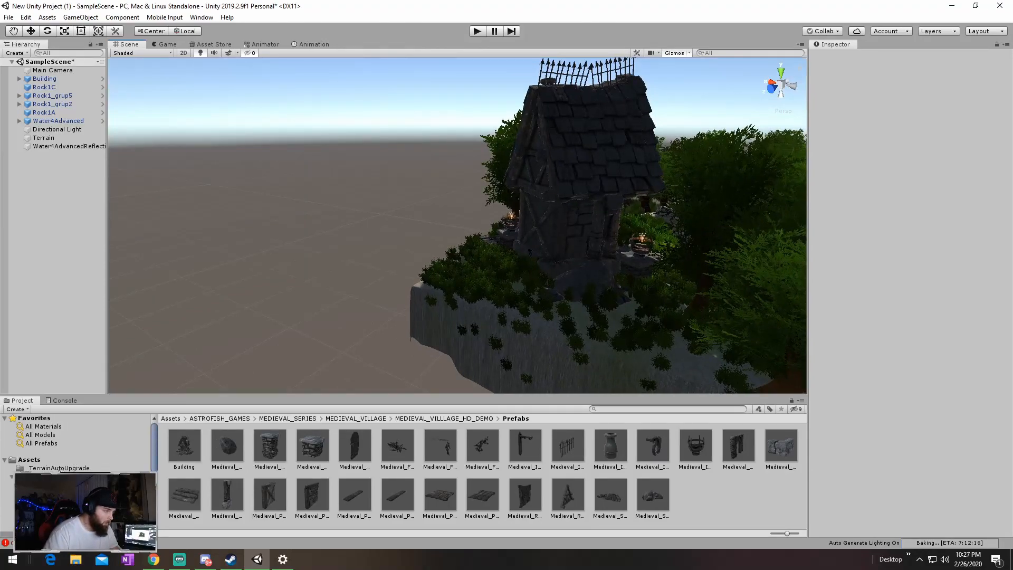
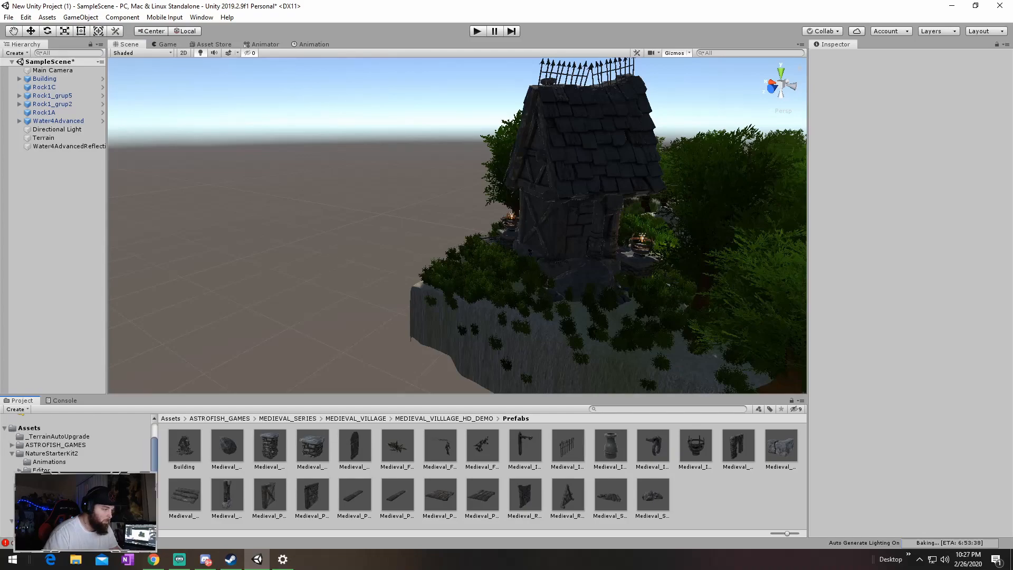
# Place the tree01 prefab from NatureStarterKit2's Nature folder in the scene beside the building at a scale of about 3.27
pyautogui.click(46, 454)
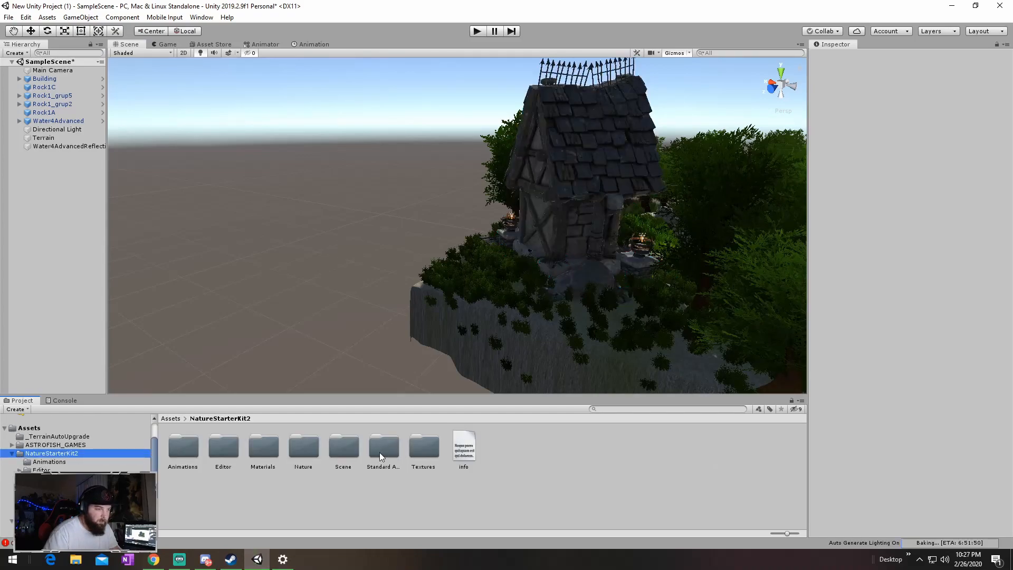
pyautogui.doubleClick(313, 451)
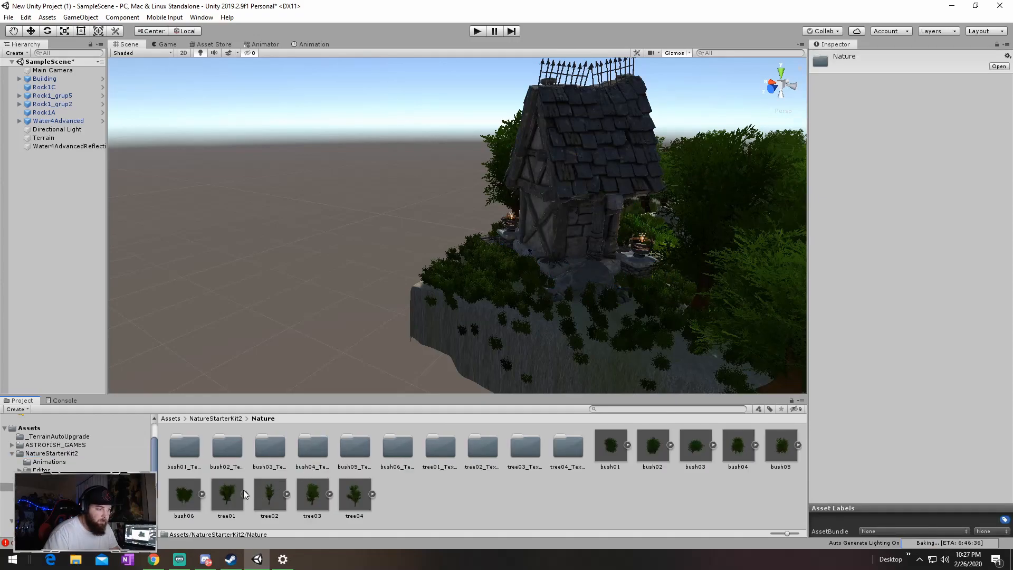
pyautogui.moveTo(342, 350); pyautogui.dragTo(548, 235)
pyautogui.press('e')
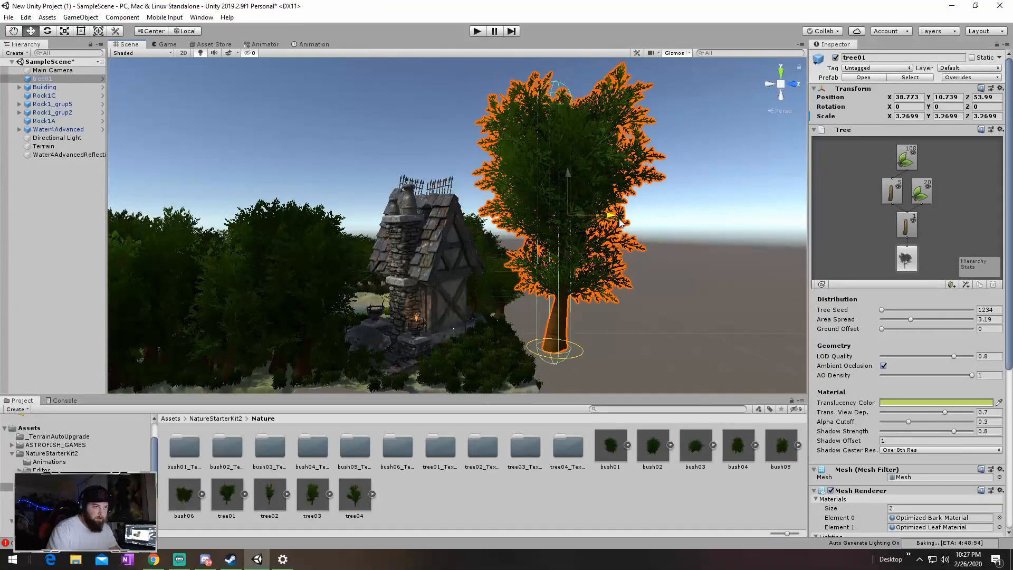
# Move tree01 behind the building, next to the existing trees, to about X 53.18, Y 10.72, Z 71.16
pyautogui.keyDown('alt'); pyautogui.moveTo(644, 222); pyautogui.dragTo(961, 226); pyautogui.keyUp('alt')
pyautogui.press('f')
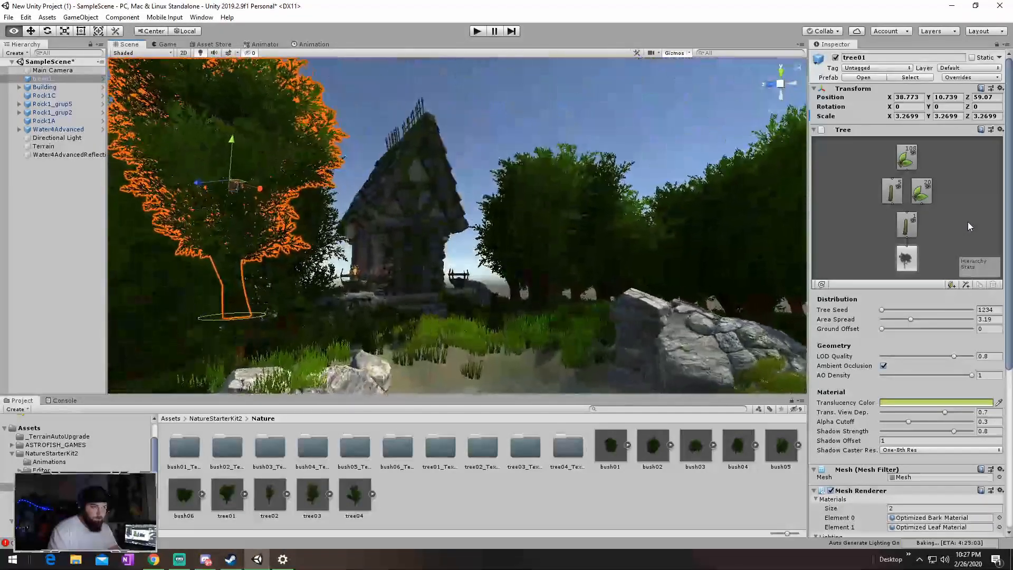
pyautogui.moveTo(967, 221)
pyautogui.keyDown('alt'); pyautogui.mouseDown()
pyautogui.moveTo(956, 207)
pyautogui.moveTo(983, 235)
pyautogui.mouseUp(); pyautogui.keyUp('alt')
pyautogui.moveTo(983, 235); pyautogui.dragTo(983, 215, button='right')
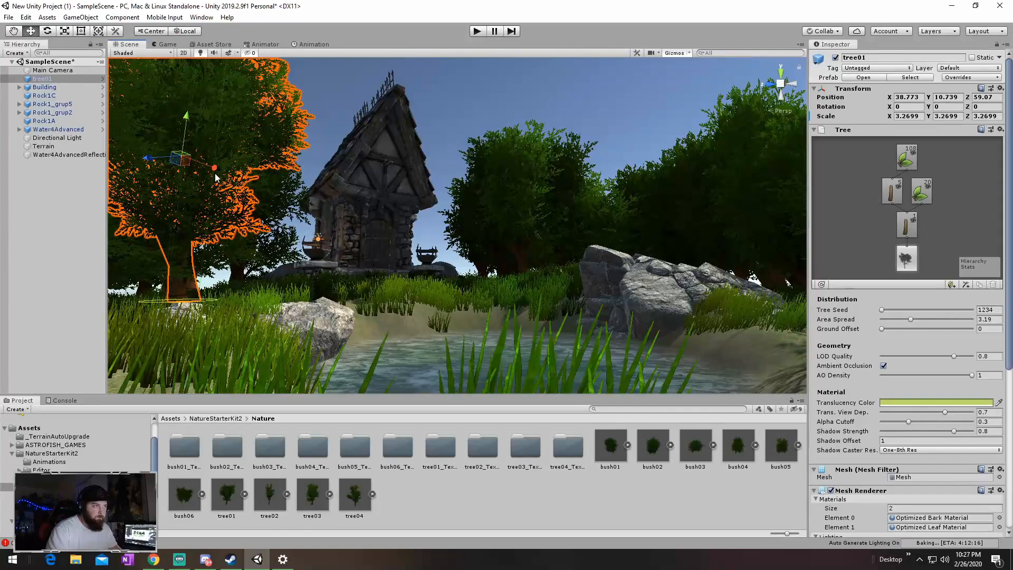
pyautogui.moveTo(252, 171); pyautogui.dragTo(432, 157)
pyautogui.moveTo(270, 205); pyautogui.dragTo(210, 200)
pyautogui.click(325, 142)
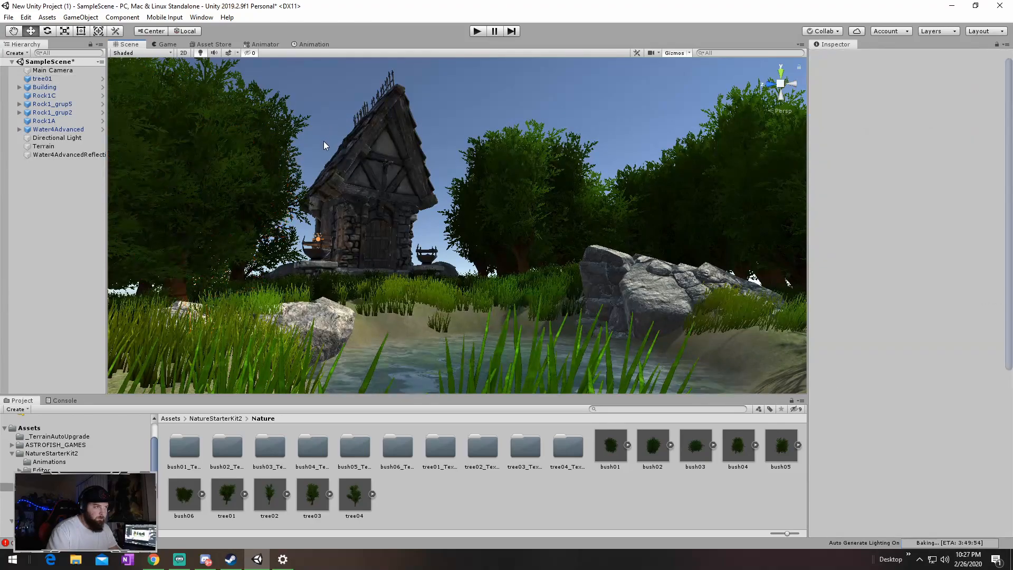
pyautogui.hotkey('ctrl', 'z')
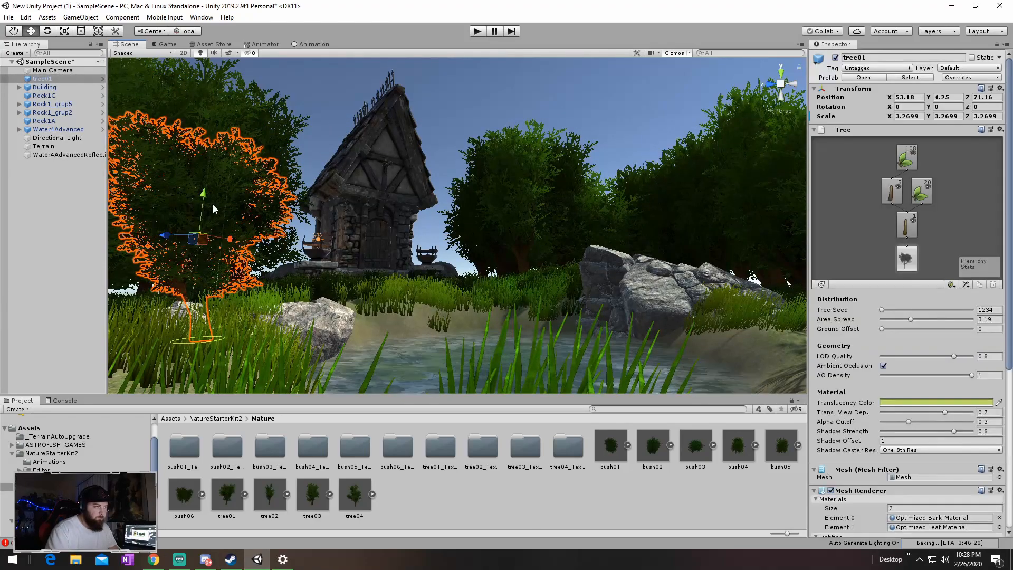
pyautogui.moveTo(209, 175); pyautogui.dragTo(220, 153)
# Scale tree01 to about 3.92 × 5.71 × 3.92 and move it to about X 81.6, Y 6.32, Z 70.83
pyautogui.press('r')
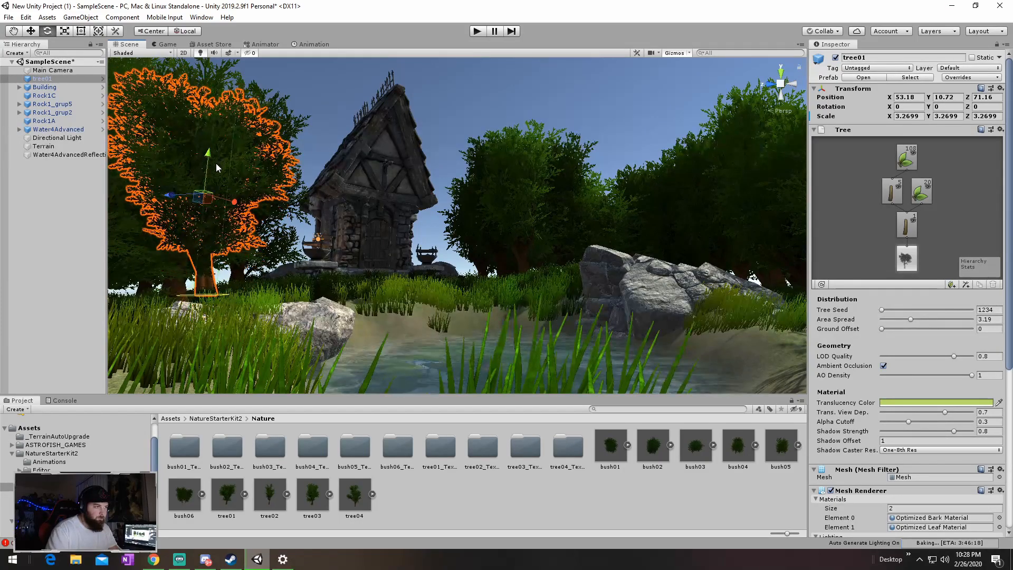
pyautogui.moveTo(203, 192)
pyautogui.mouseDown()
pyautogui.moveTo(244, 181)
pyautogui.moveTo(217, 189)
pyautogui.mouseUp()
pyautogui.moveTo(212, 153); pyautogui.dragTo(408, 175)
pyautogui.press('w')
pyautogui.click(445, 146)
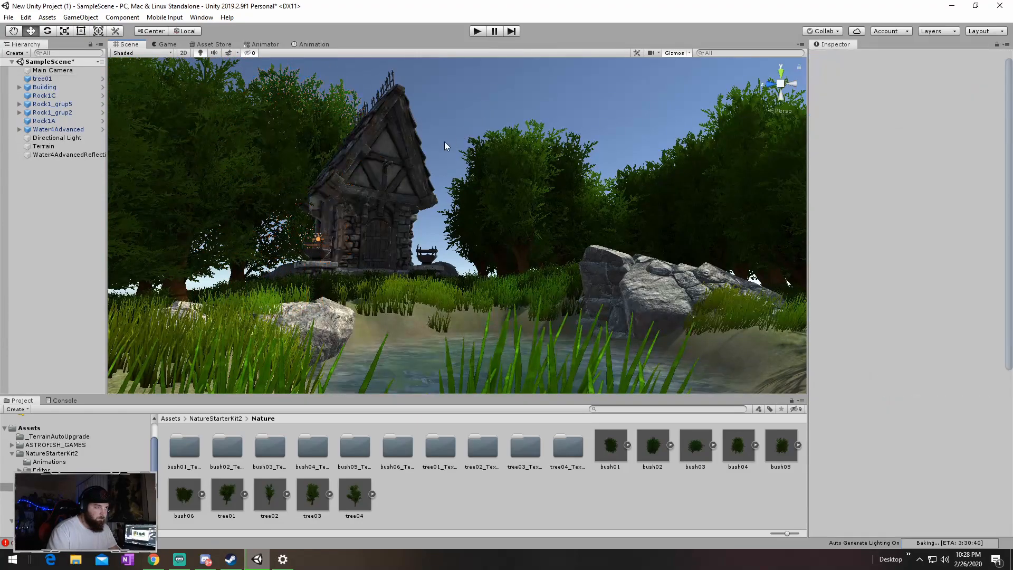
# Duplicate tree01 and move the copy behind the building's other side to about X 129.2, Z 48.7
pyautogui.click(321, 147)
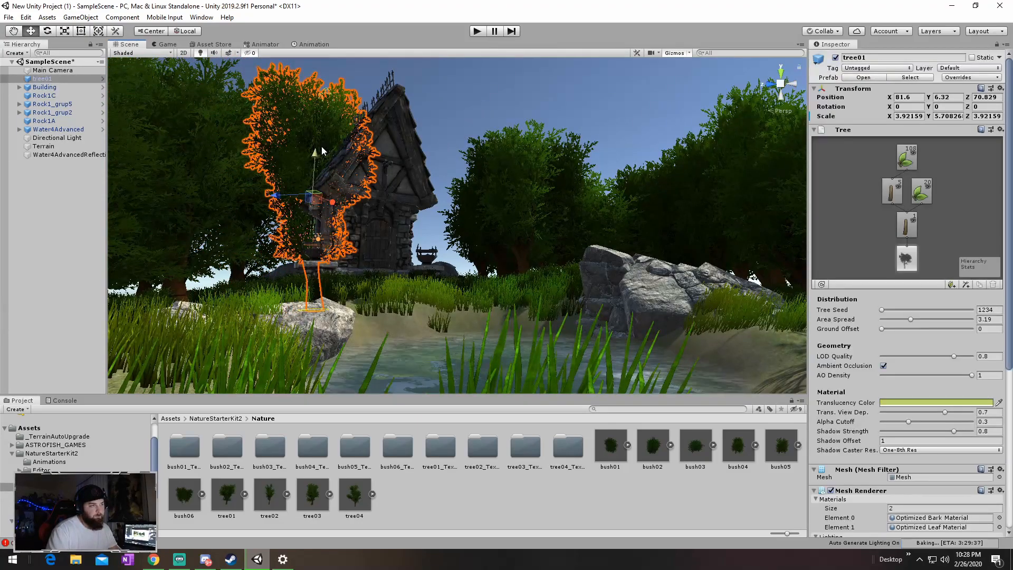
pyautogui.hotkey('ctrl', 'd')
pyautogui.moveTo(333, 205); pyautogui.dragTo(403, 228)
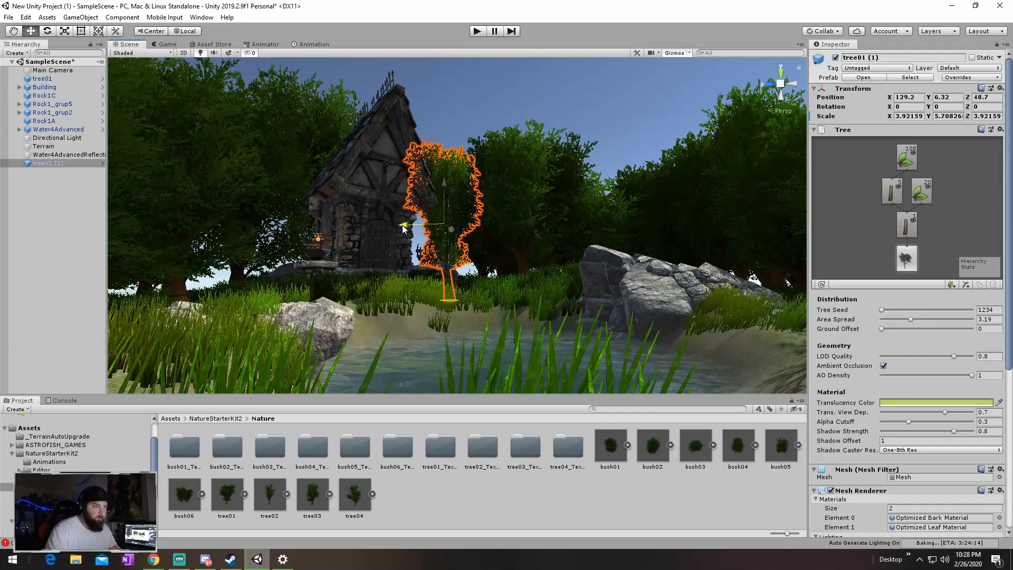
pyautogui.click(472, 123)
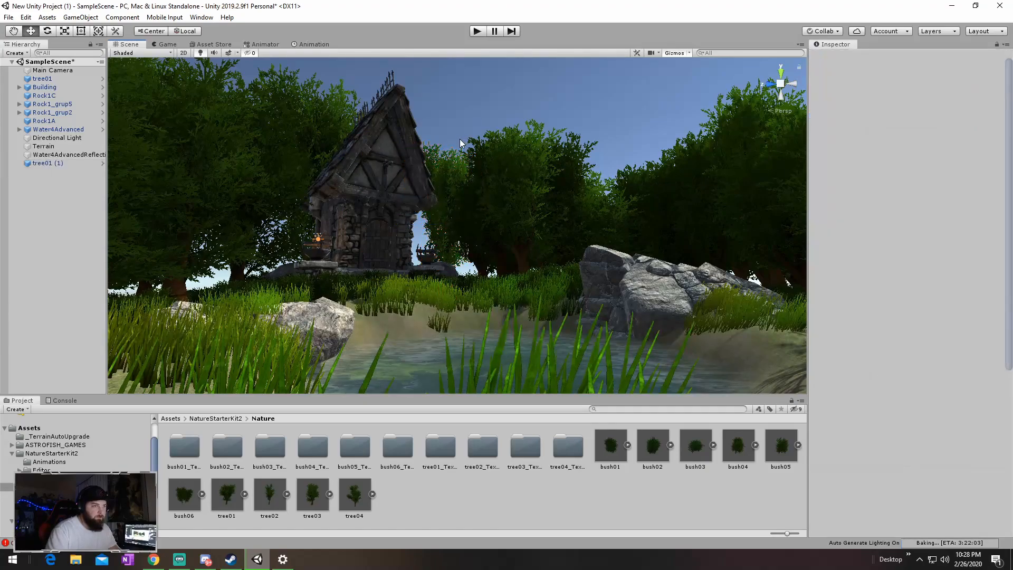
# Duplicate the newly placed tree copy and move the second copy directly behind the building to about Z 68.1
pyautogui.click(447, 204)
pyautogui.hotkey('ctrl', 'd')
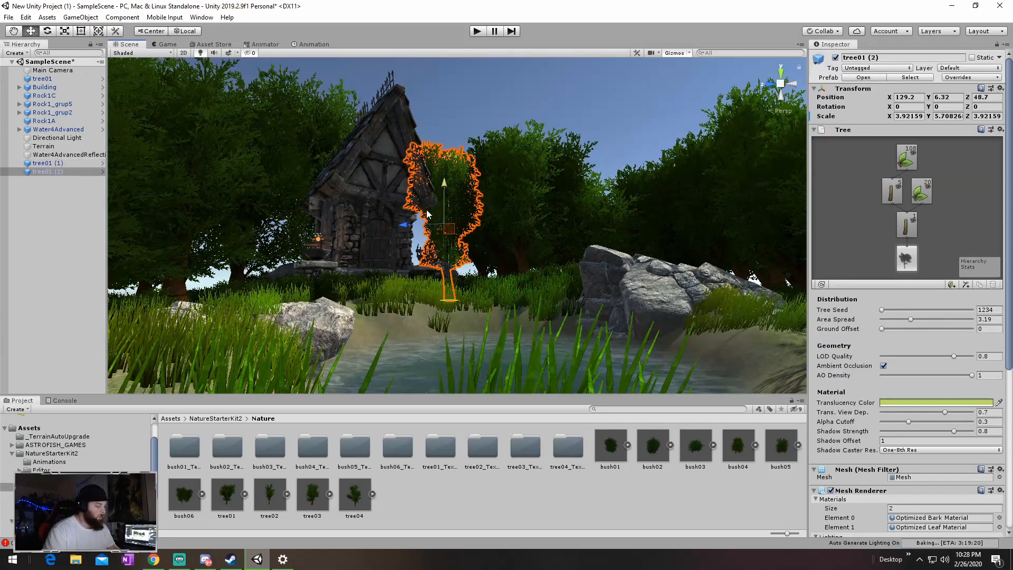
pyautogui.moveTo(401, 227); pyautogui.dragTo(359, 226)
pyautogui.click(520, 106)
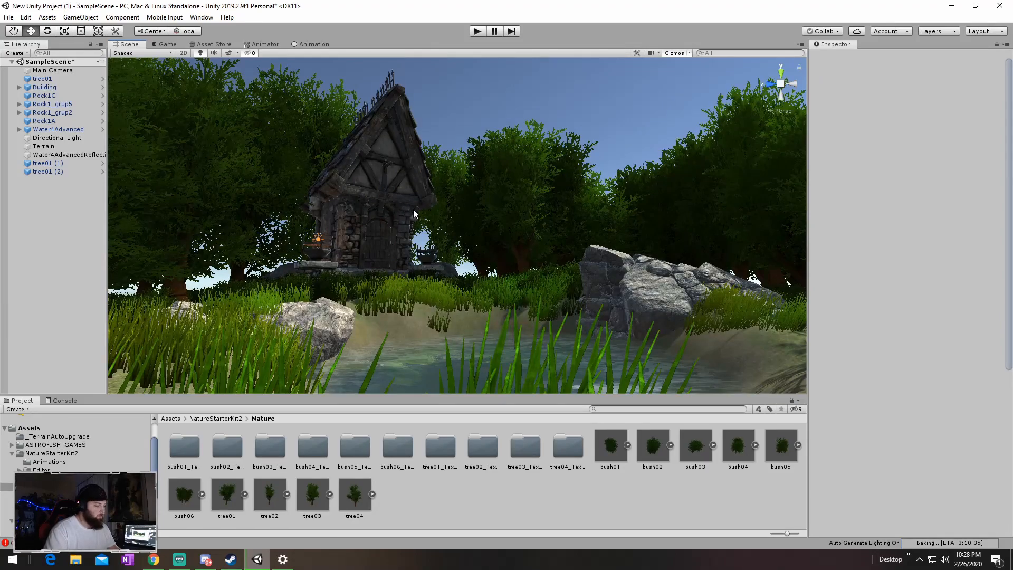
pyautogui.hotkey('ctrl', 'z')
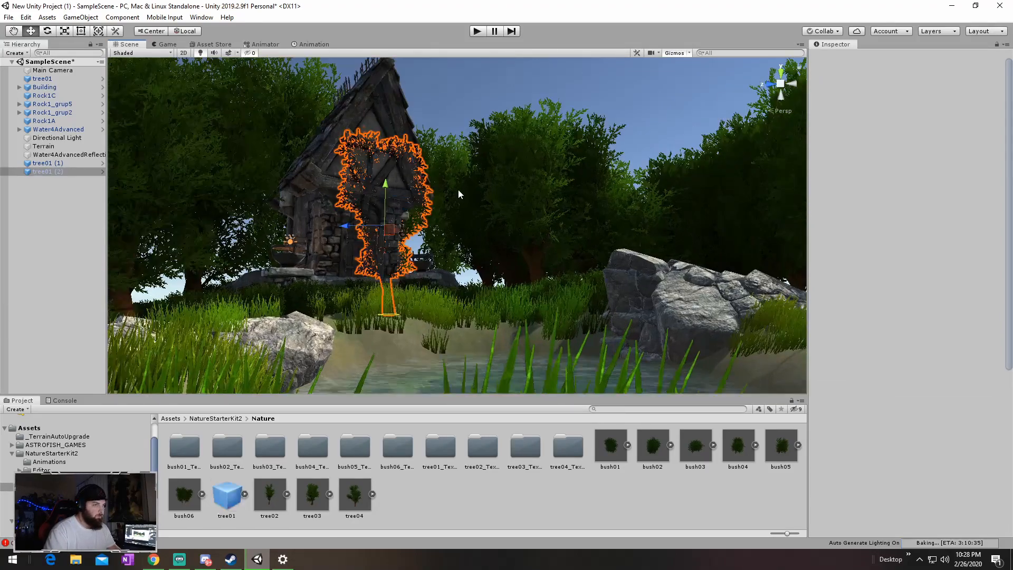
pyautogui.hotkey('ctrl', 'z')
pyautogui.moveTo(406, 225); pyautogui.dragTo(355, 225)
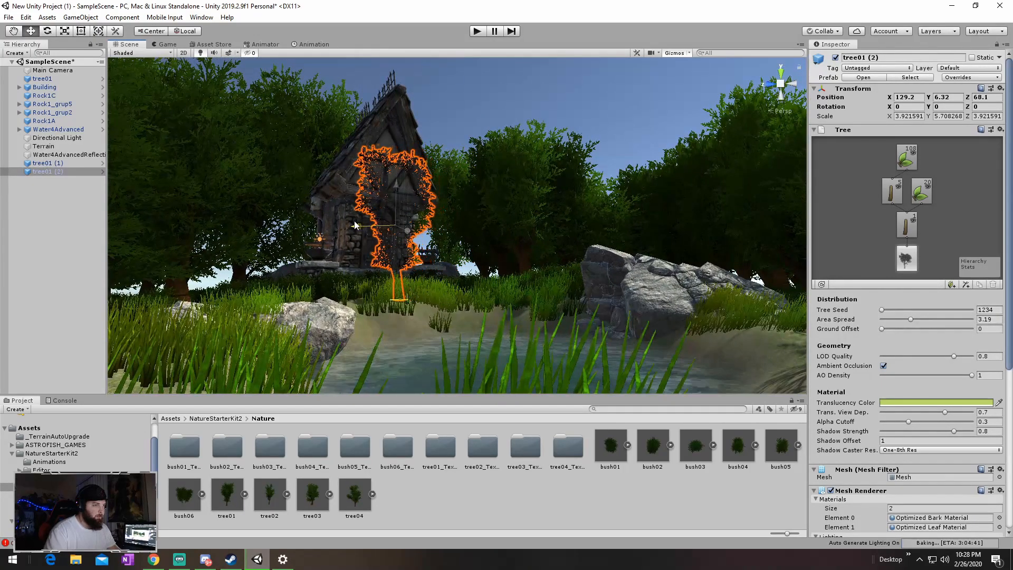
# Enlarge the second tree copy to about Y 7.88, Z 6.73 scale and settle it at about Y 10.2, Z 63.07
pyautogui.moveTo(395, 198); pyautogui.dragTo(409, 123)
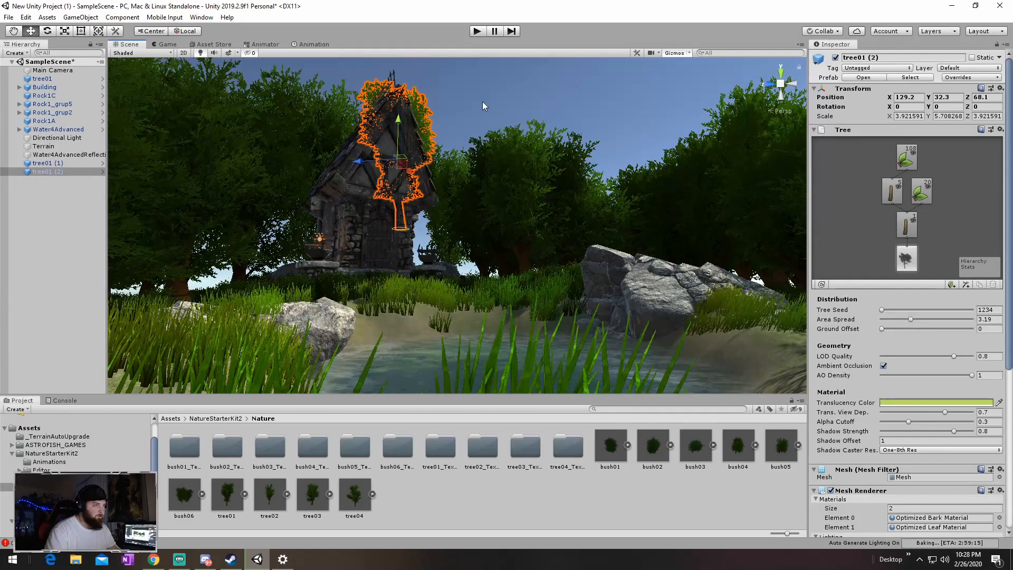
pyautogui.moveTo(363, 161); pyautogui.dragTo(371, 162)
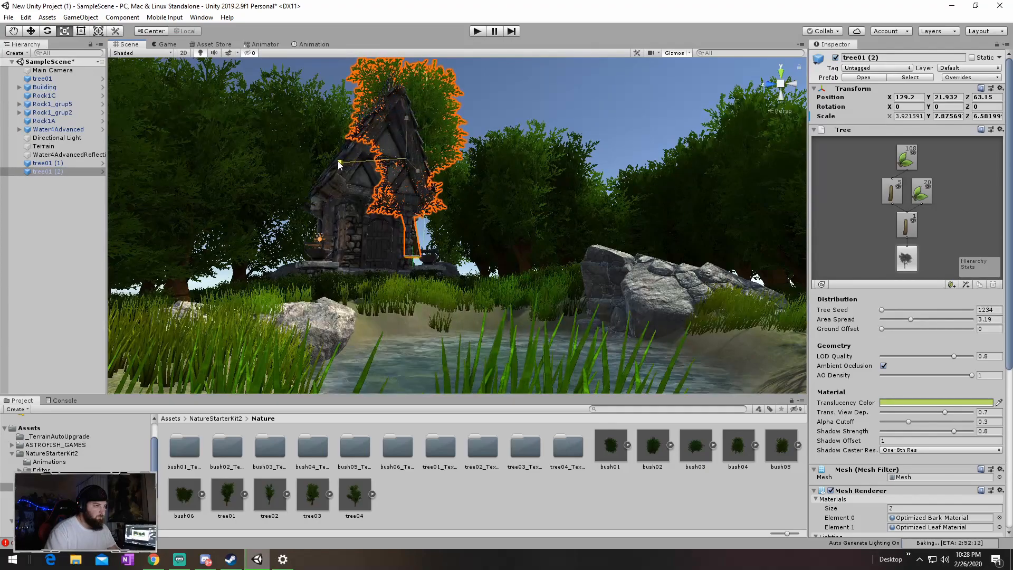
pyautogui.moveTo(403, 154); pyautogui.dragTo(404, 156)
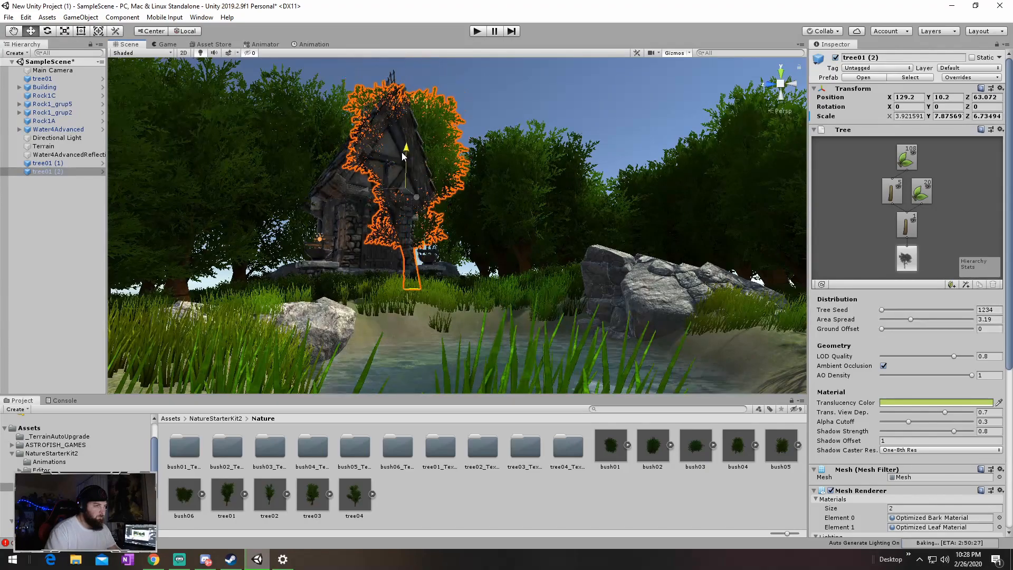
pyautogui.click(575, 97)
# Raise the Main Camera to about Y 19.11 and shift it toward the terrain to about X 20.4
pyautogui.moveTo(572, 115); pyautogui.dragTo(602, 126, button='right')
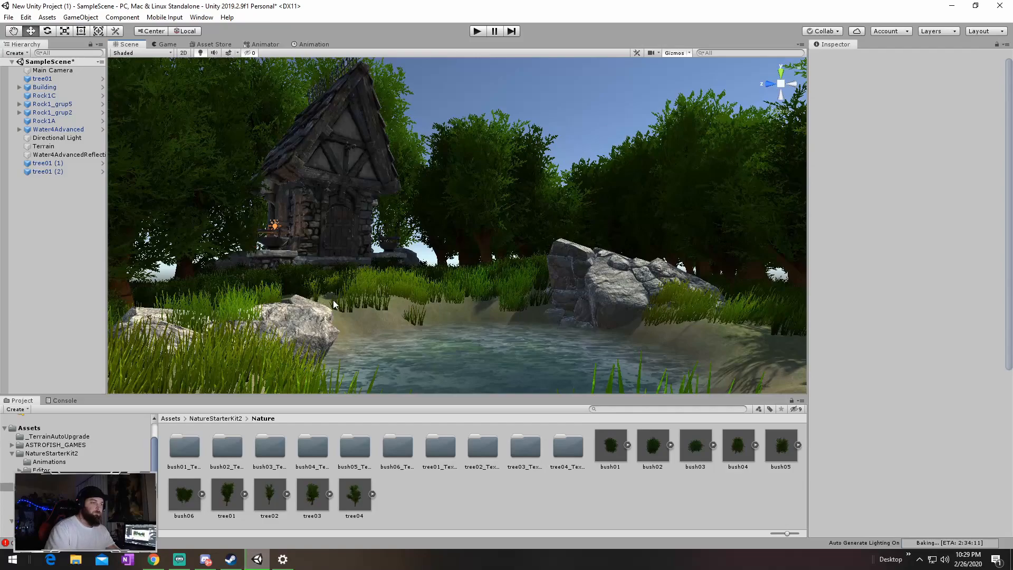
pyautogui.moveTo(489, 248); pyautogui.dragTo(480, 252, button='right')
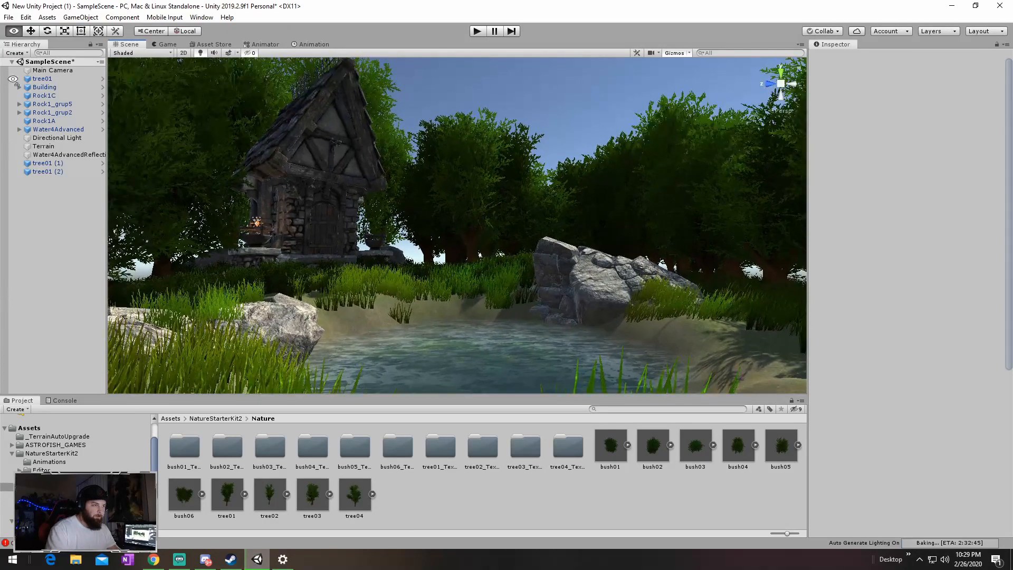
pyautogui.moveTo(6, 76); pyautogui.dragTo(3, 76, button='right')
pyautogui.click(64, 72)
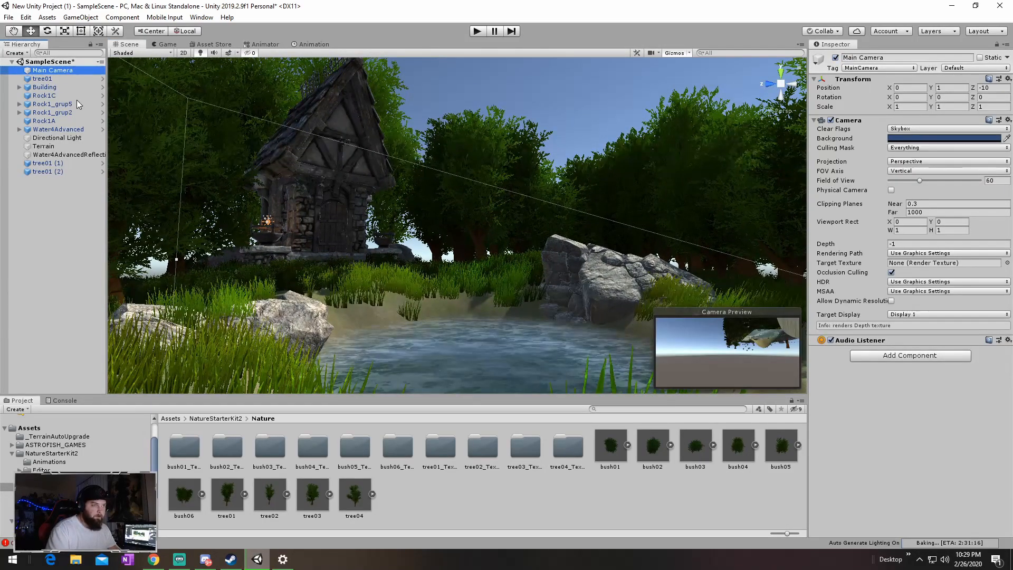
pyautogui.doubleClick(59, 73)
pyautogui.moveTo(290, 152); pyautogui.dragTo(48, 229, button='right')
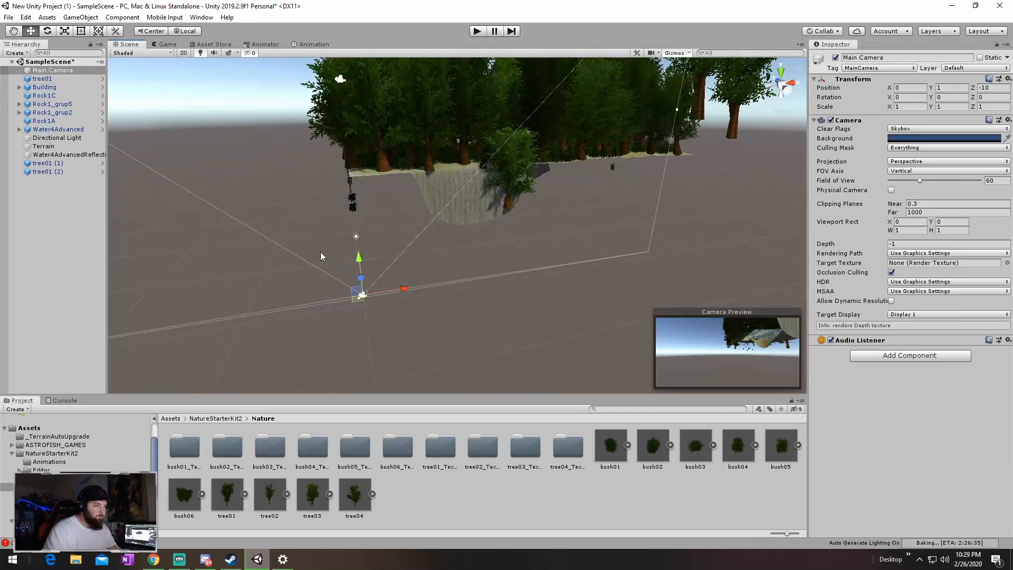
pyautogui.moveTo(360, 257); pyautogui.dragTo(553, 75)
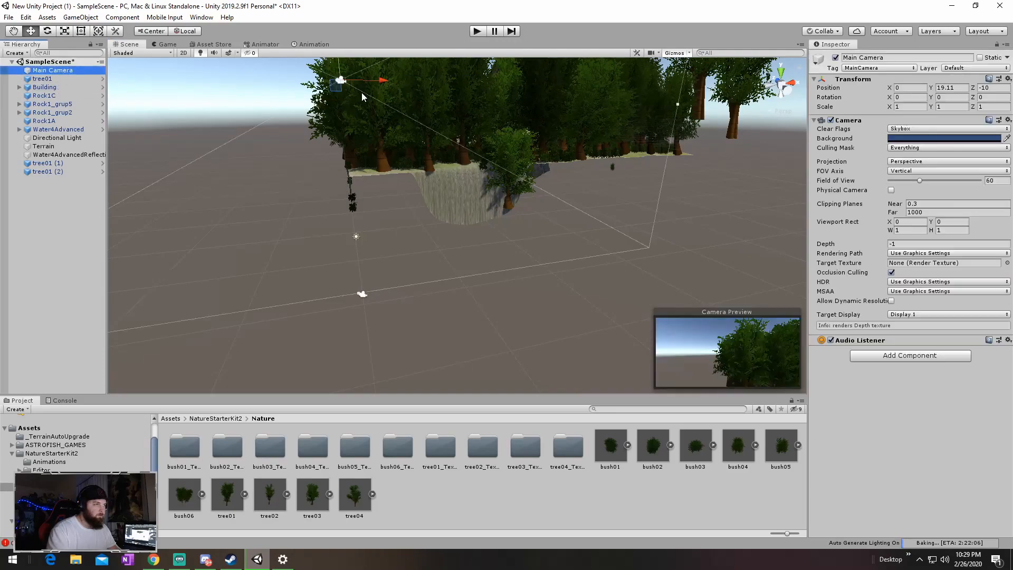
pyautogui.moveTo(466, 85); pyautogui.dragTo(669, 83)
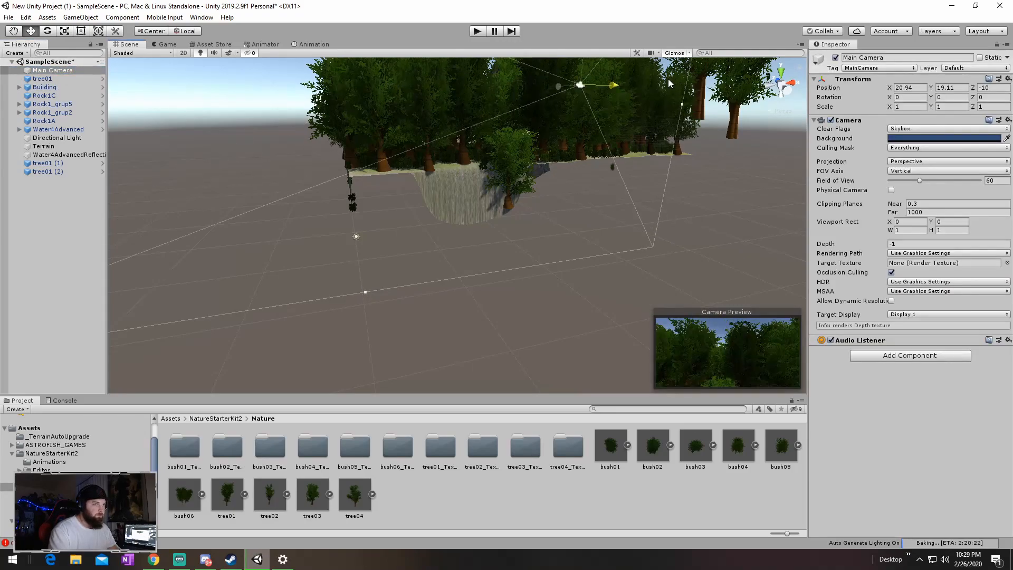
# Move the Main Camera in over the terrain to about Z 28.9
pyautogui.moveTo(590, 95); pyautogui.dragTo(629, 135, button='right')
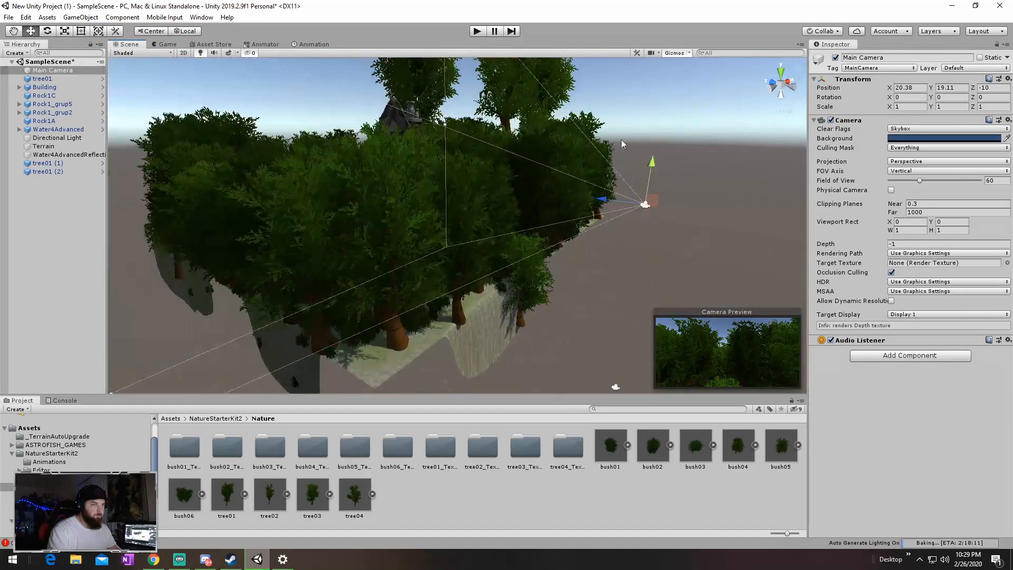
pyautogui.moveTo(589, 200); pyautogui.dragTo(435, 199)
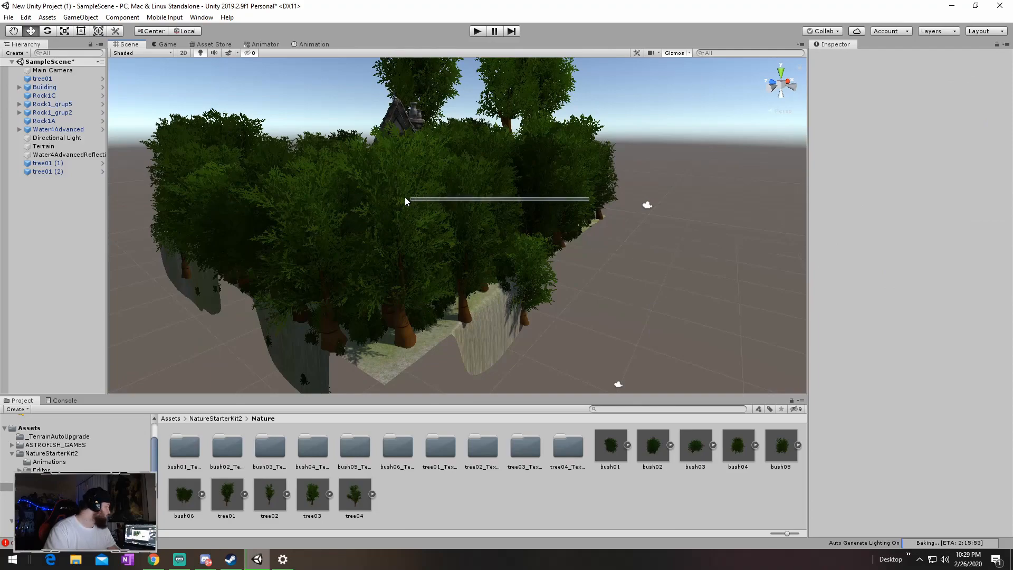
pyautogui.moveTo(364, 200); pyautogui.dragTo(364, 200)
pyautogui.click(649, 205)
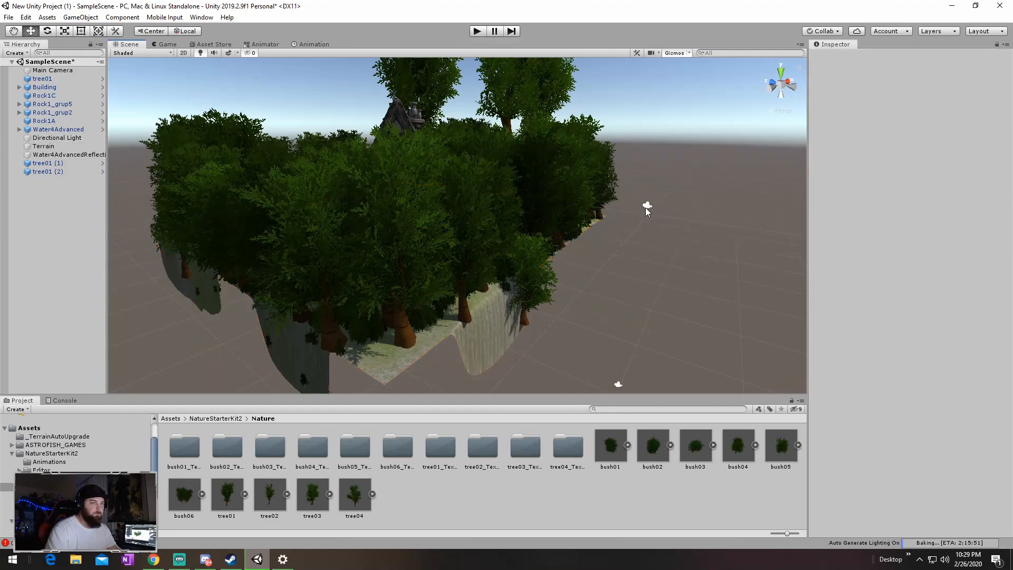
pyautogui.moveTo(617, 205); pyautogui.dragTo(241, 179)
pyautogui.moveTo(228, 177); pyautogui.dragTo(98, 172)
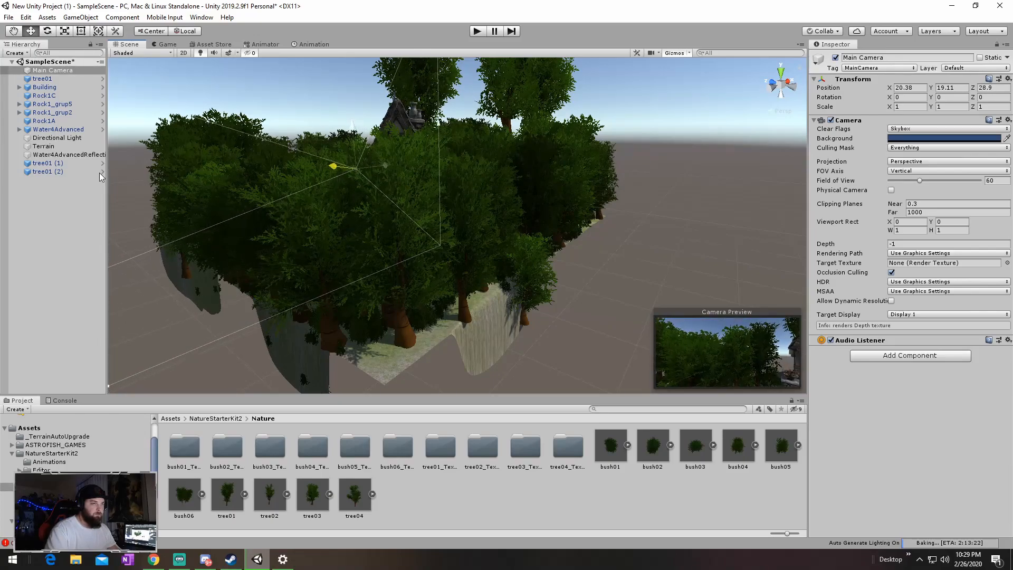
# Move the Main Camera to about X 11.19, Z 23.23 and rotate it about 92.8° around Y to face the building
pyautogui.moveTo(264, 147); pyautogui.dragTo(287, 201, button='right')
pyautogui.press('w')
pyautogui.moveTo(420, 181); pyautogui.dragTo(259, 248)
pyautogui.press('e')
pyautogui.press('w')
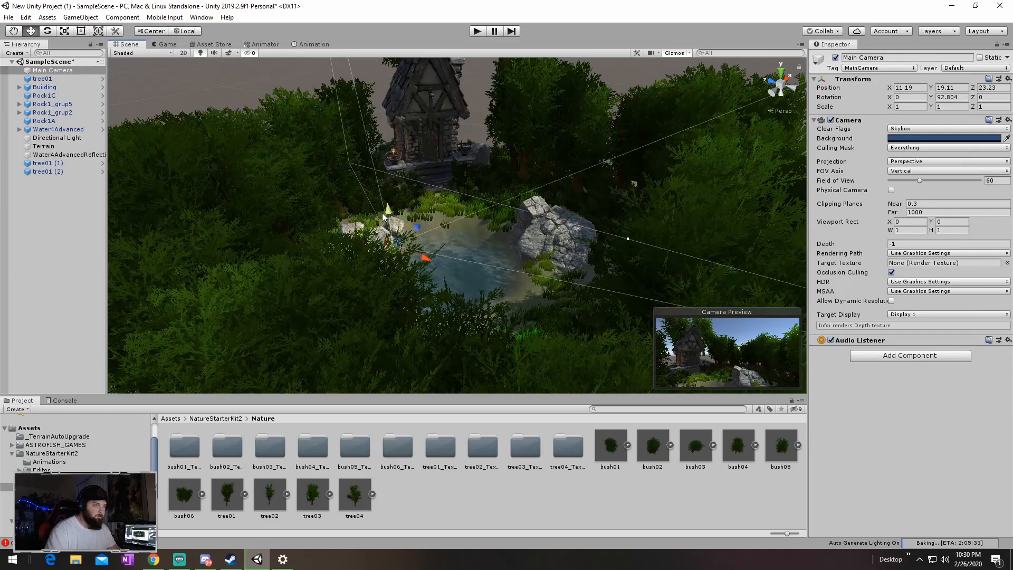
# Lower the Main Camera to about Y 12.22, shift it to about X 11.4, Z 27.56, and check the framing in the Game view
pyautogui.moveTo(388, 210); pyautogui.dragTo(399, 306)
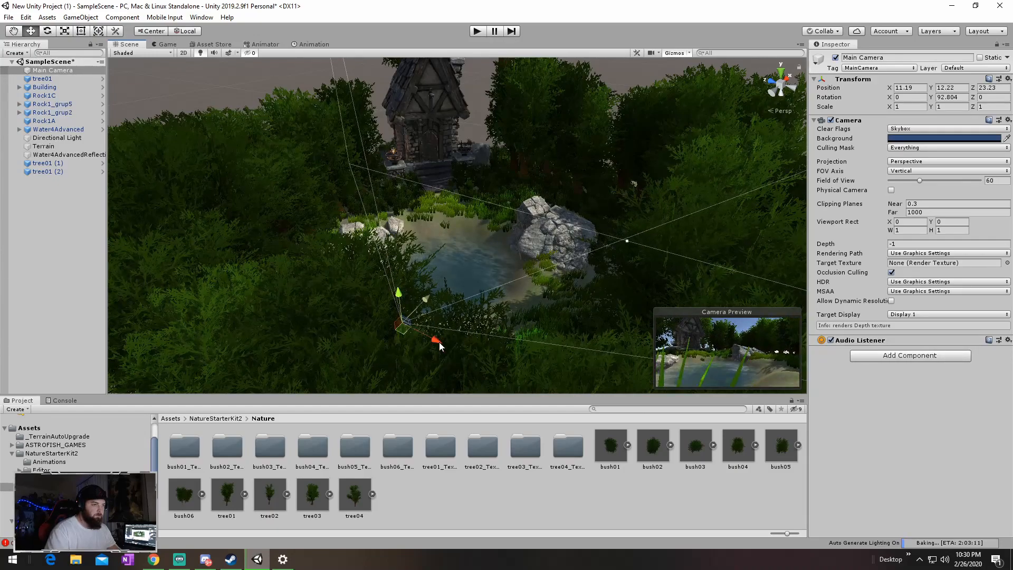
pyautogui.moveTo(418, 341); pyautogui.dragTo(388, 327)
pyautogui.click(167, 45)
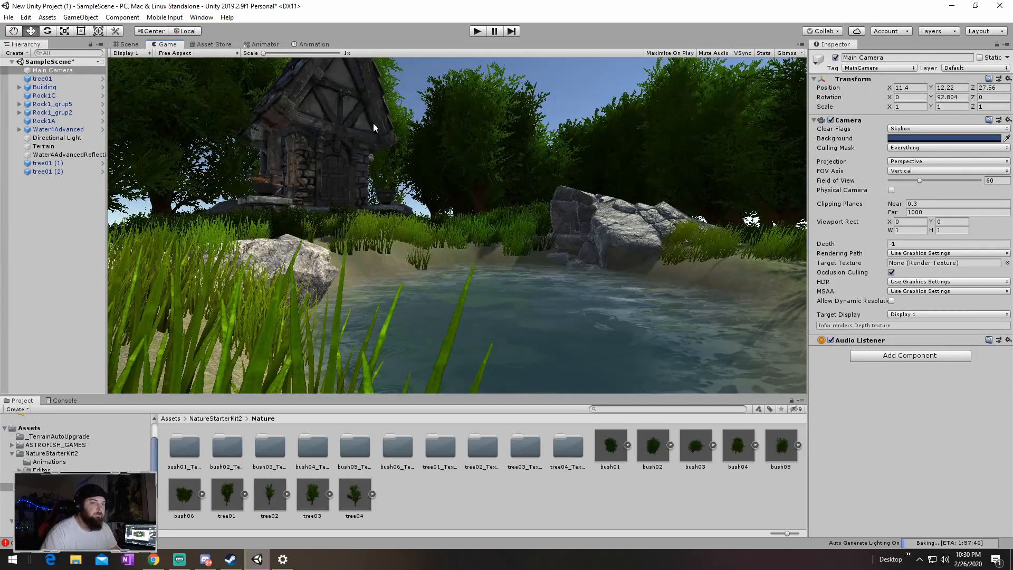
# Back in the Scene view, lower the Main Camera to about Y 12.01 and tilt it to an X rotation of about -8.1°
pyautogui.click(129, 44)
pyautogui.moveTo(352, 268); pyautogui.dragTo(352, 270)
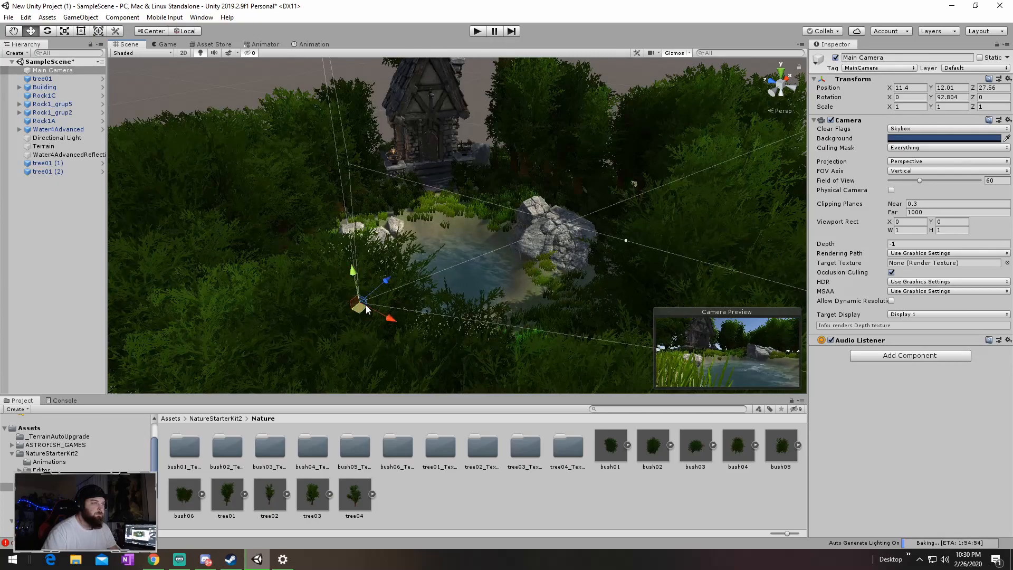
pyautogui.press('e')
pyautogui.moveTo(334, 297); pyautogui.dragTo(331, 304)
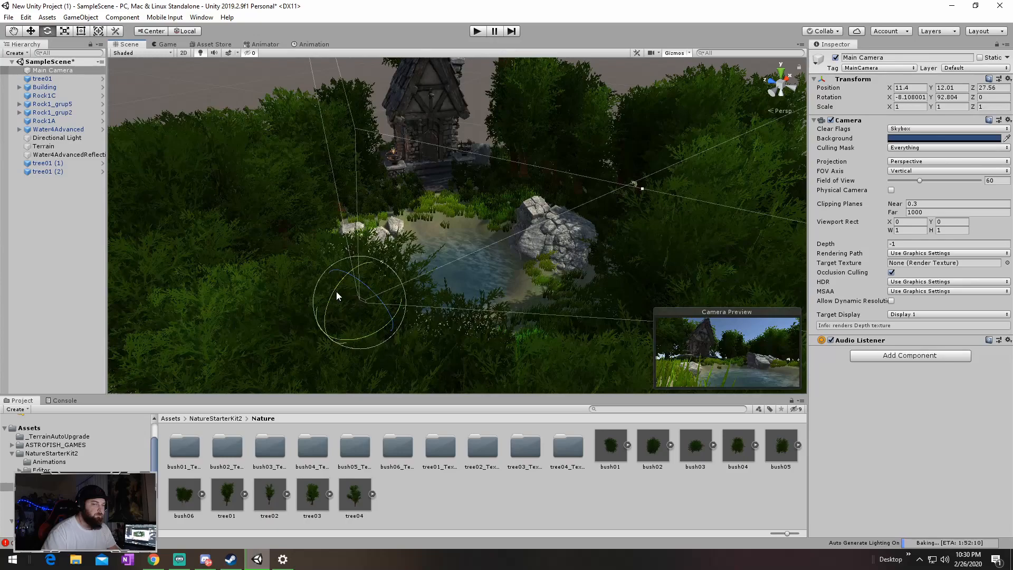
# Check the Main Camera's framing of the building and pond in the Game view
pyautogui.click(235, 84)
pyautogui.click(69, 71)
pyautogui.click(167, 44)
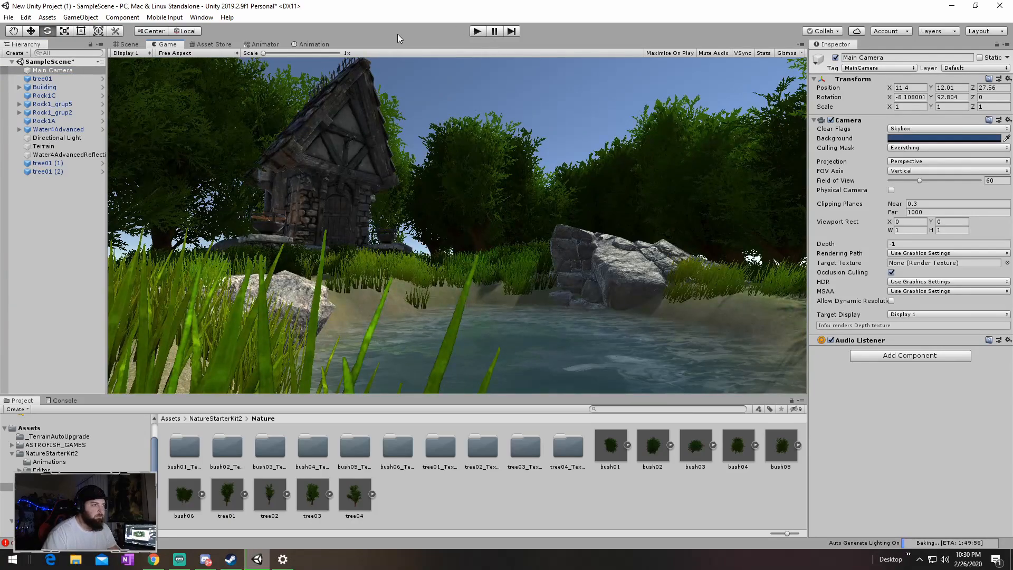
# Back in the Scene view, open the Prefabs folder under Rocks and Boulders 2 > Rocks
pyautogui.click(130, 46)
pyautogui.moveTo(443, 252); pyautogui.dragTo(221, 106, button='right')
pyautogui.press('w')
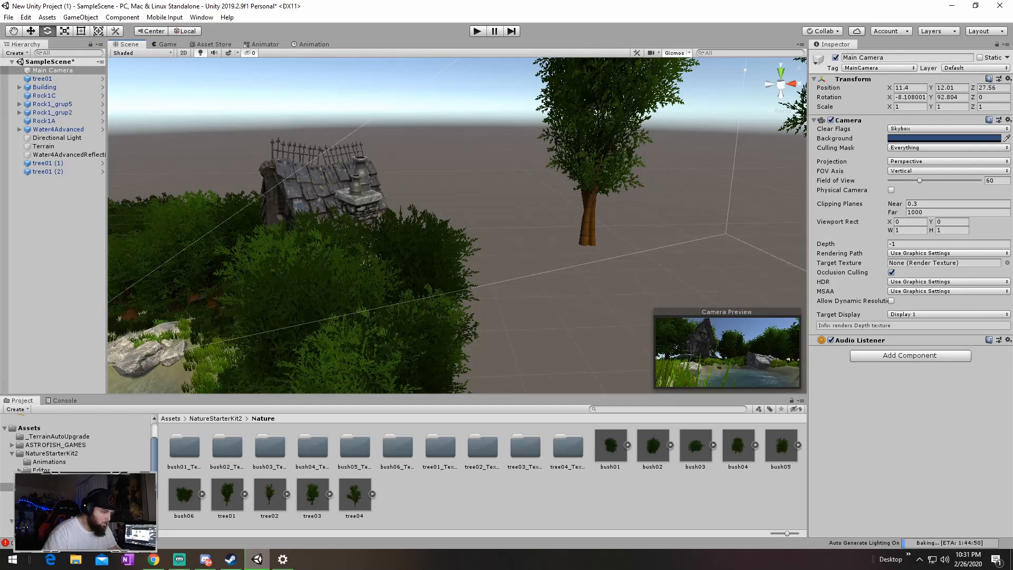
pyautogui.click(43, 521)
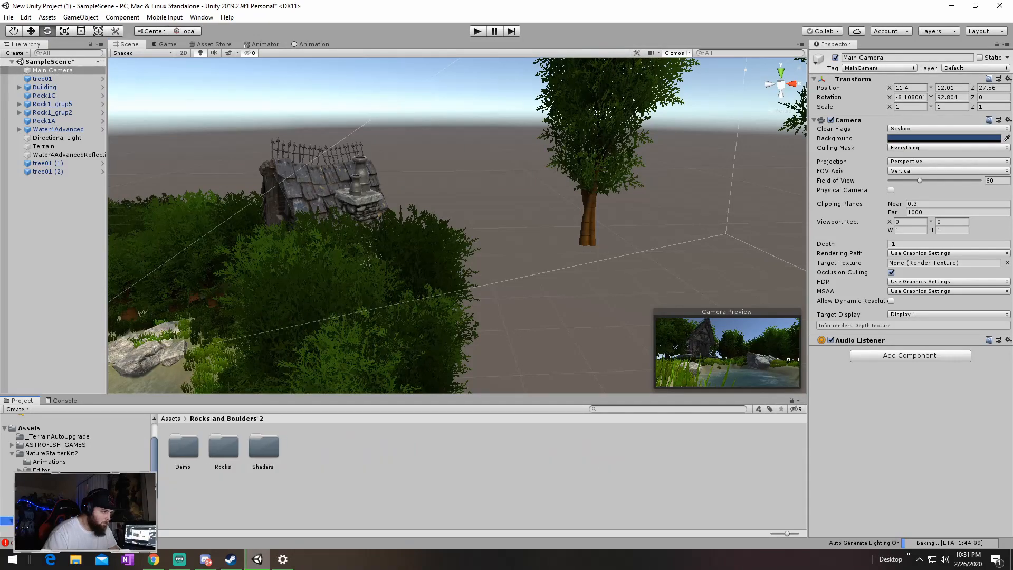
pyautogui.doubleClick(222, 451)
pyautogui.click(222, 449)
pyautogui.doubleClick(185, 448)
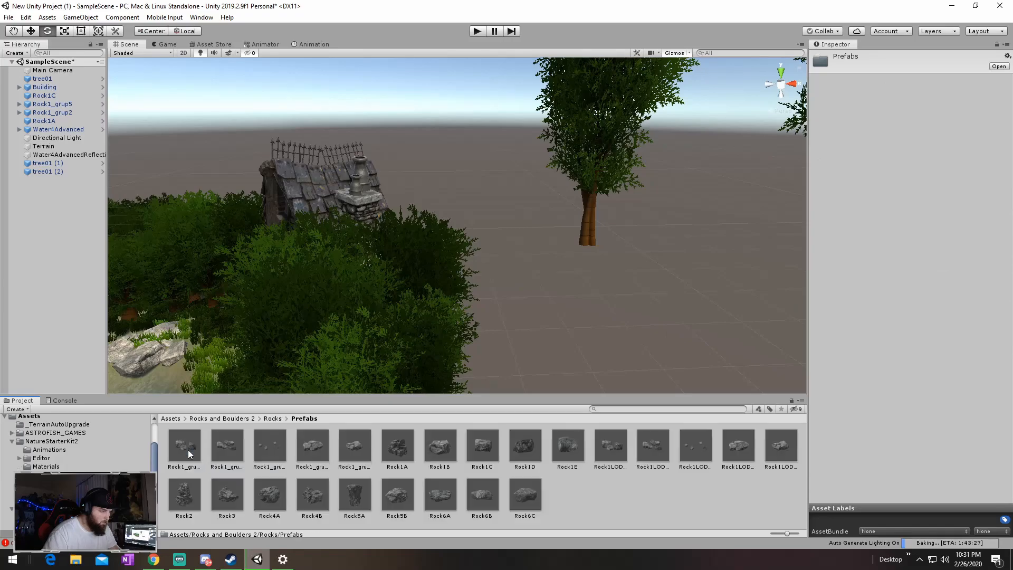
# Place a Rock5A prefab in the scene behind the building and dock the Game view beside the Scene view
pyautogui.moveTo(438, 452); pyautogui.dragTo(657, 204)
pyautogui.press('s')
pyautogui.moveTo(657, 203); pyautogui.dragTo(654, 194, button='right')
pyautogui.moveTo(167, 44); pyautogui.dragTo(730, 156)
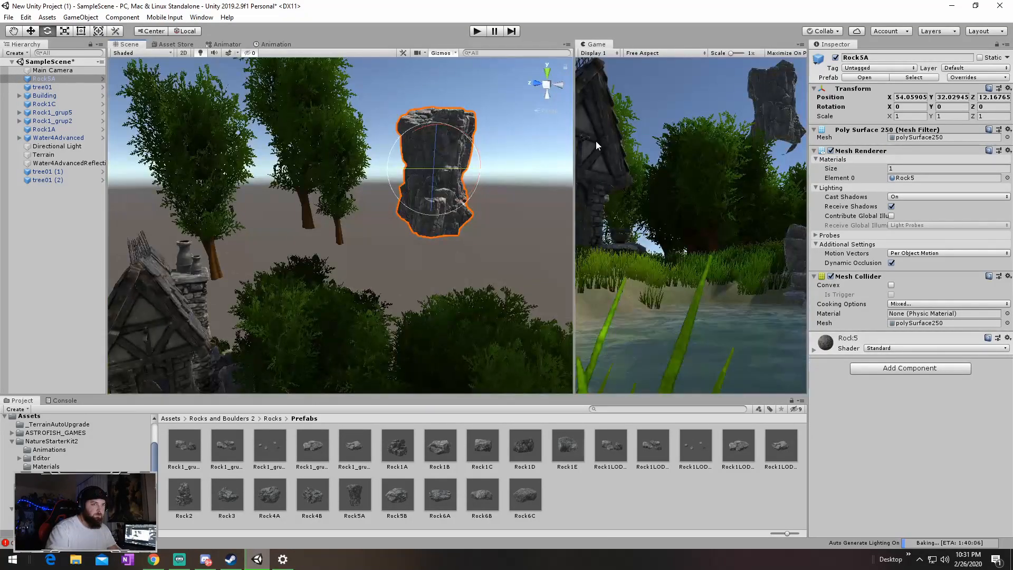
# Scale Rock5A to about 2.58 and position it behind the building at about X 72.6, Y 13.92, Z 34.4
pyautogui.moveTo(391, 169); pyautogui.dragTo(219, 165)
pyautogui.moveTo(282, 148); pyautogui.dragTo(362, 258)
pyautogui.press('r')
pyautogui.press('w')
pyautogui.moveTo(290, 255); pyautogui.dragTo(296, 204)
pyautogui.moveTo(382, 213); pyautogui.dragTo(352, 213, button='right')
pyautogui.moveTo(576, 221); pyautogui.dragTo(554, 220)
pyautogui.moveTo(343, 234); pyautogui.dragTo(407, 212)
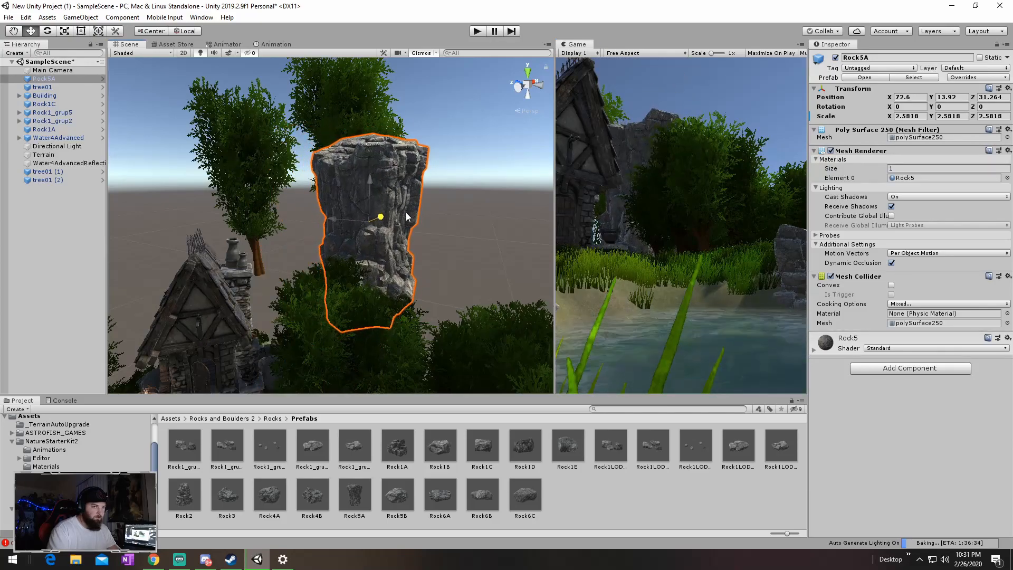
pyautogui.moveTo(328, 218); pyautogui.dragTo(318, 219)
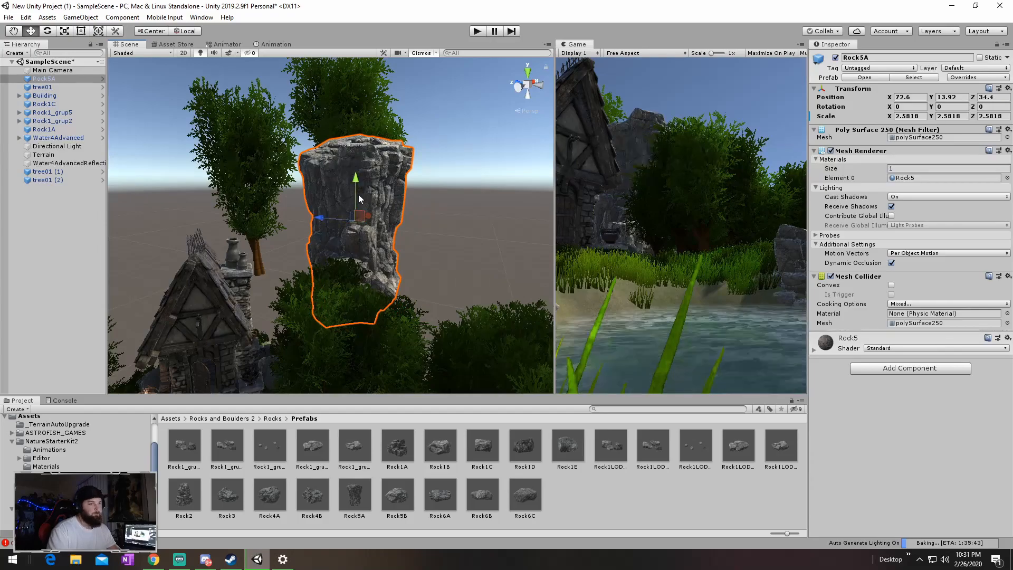
# View Rock5A from a slightly different angle, reselect it, and widen the Game view beside the Scene view
pyautogui.click(454, 194)
pyautogui.keyDown('alt'); pyautogui.moveTo(452, 193); pyautogui.dragTo(420, 195); pyautogui.keyUp('alt')
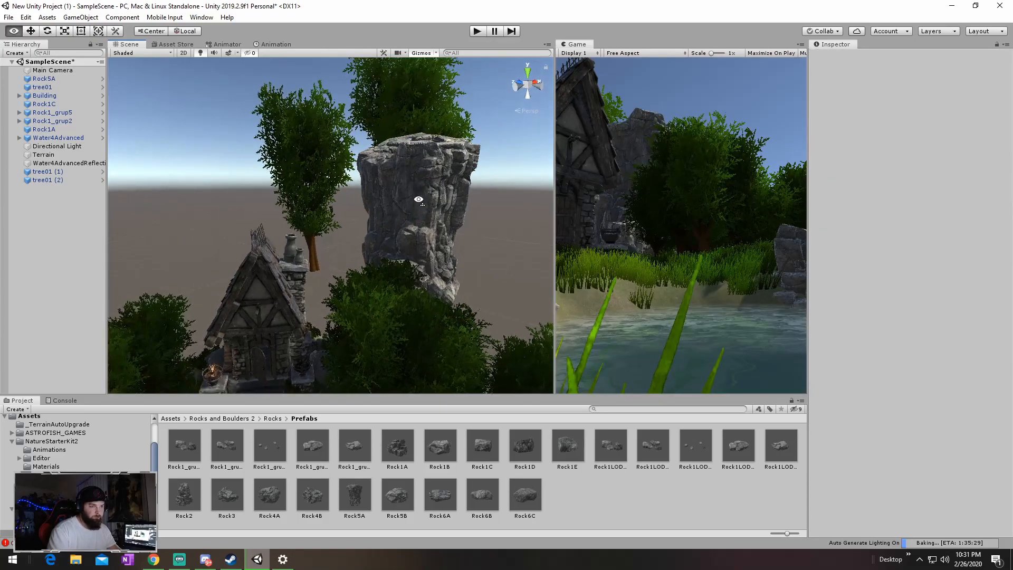
pyautogui.click(419, 201)
pyautogui.moveTo(553, 216); pyautogui.dragTo(512, 225)
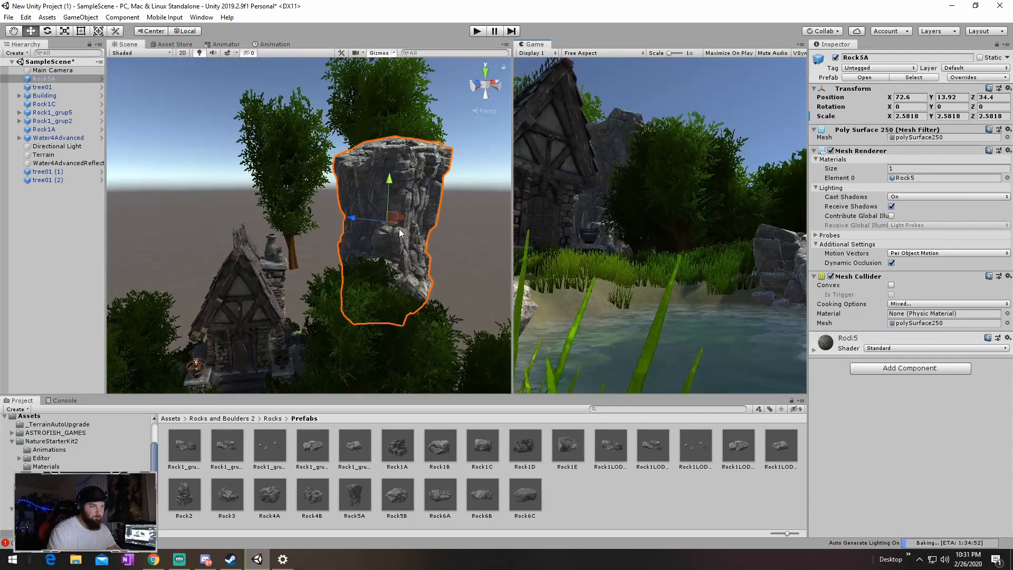
# Try moving Rock5A to the other side of the building at about X 53.5, Z 86.9, and undo the move
pyautogui.moveTo(352, 217); pyautogui.dragTo(62, 236)
pyautogui.moveTo(229, 208)
pyautogui.mouseDown()
pyautogui.moveTo(173, 207)
pyautogui.moveTo(185, 221)
pyautogui.moveTo(226, 208)
pyautogui.moveTo(217, 211)
pyautogui.mouseUp()
pyautogui.click(485, 218)
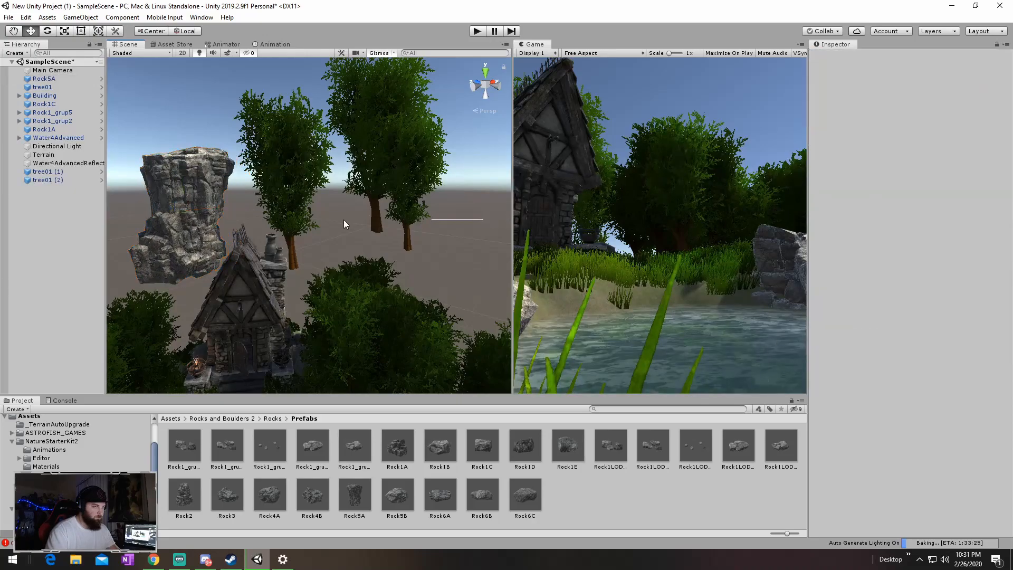
pyautogui.moveTo(480, 219); pyautogui.dragTo(549, 208)
pyautogui.hotkey('ctrl', 'z')
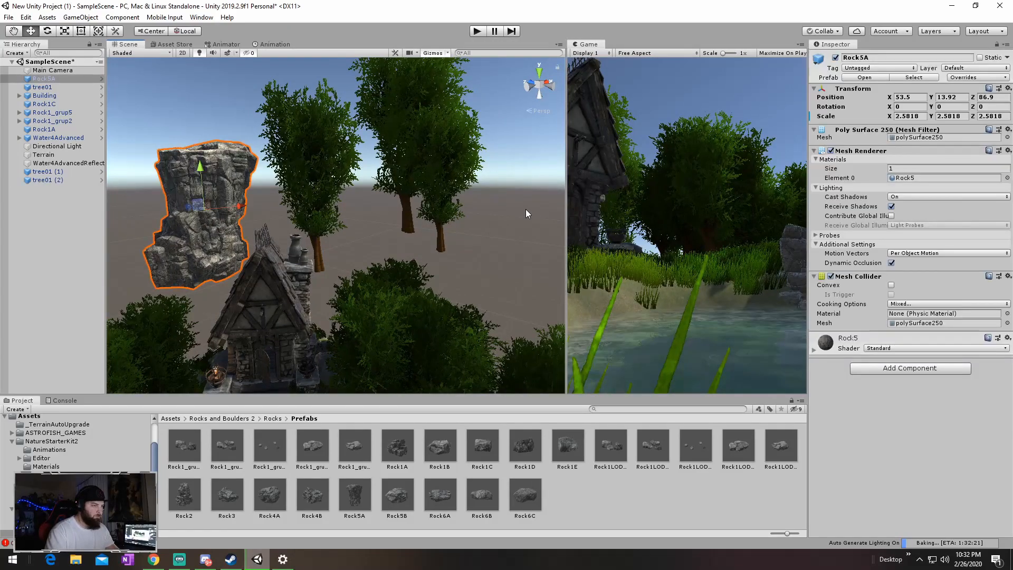
pyautogui.hotkey('ctrl', 'z')
pyautogui.hotkey('ctrl', 'z')
pyautogui.hotkey('ctrl', 'z')
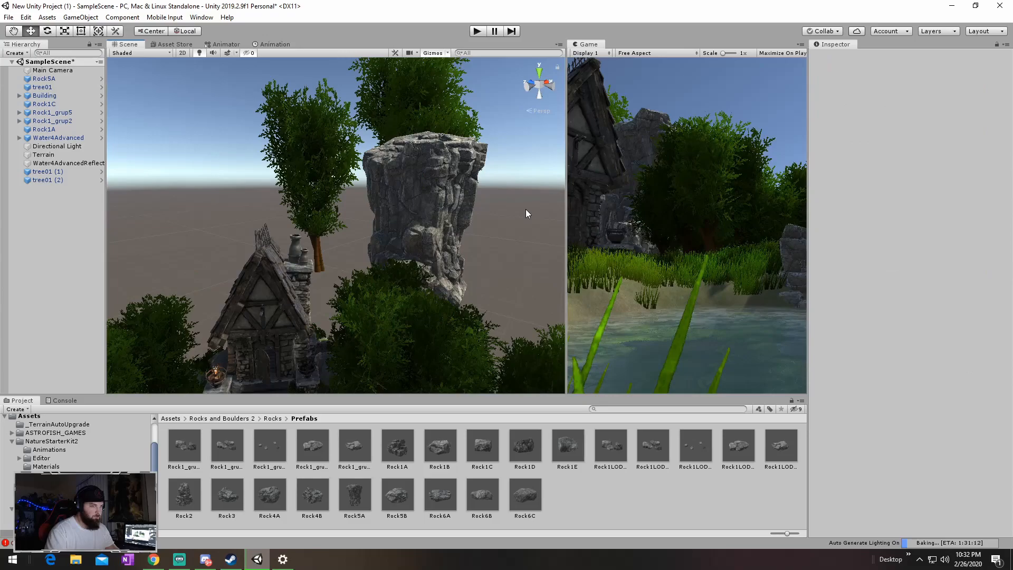
# Duplicate Rock5A and move the copy to the other side of the building at about X 50.5, Z 79.1
pyautogui.click(428, 214)
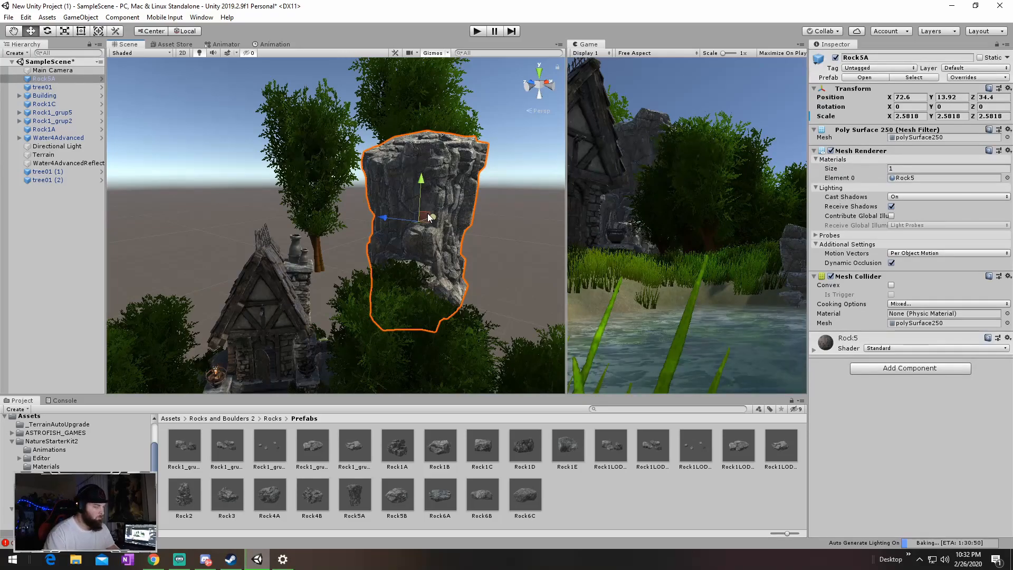
pyautogui.hotkey('ctrl', 'd')
pyautogui.moveTo(428, 214); pyautogui.dragTo(160, 211)
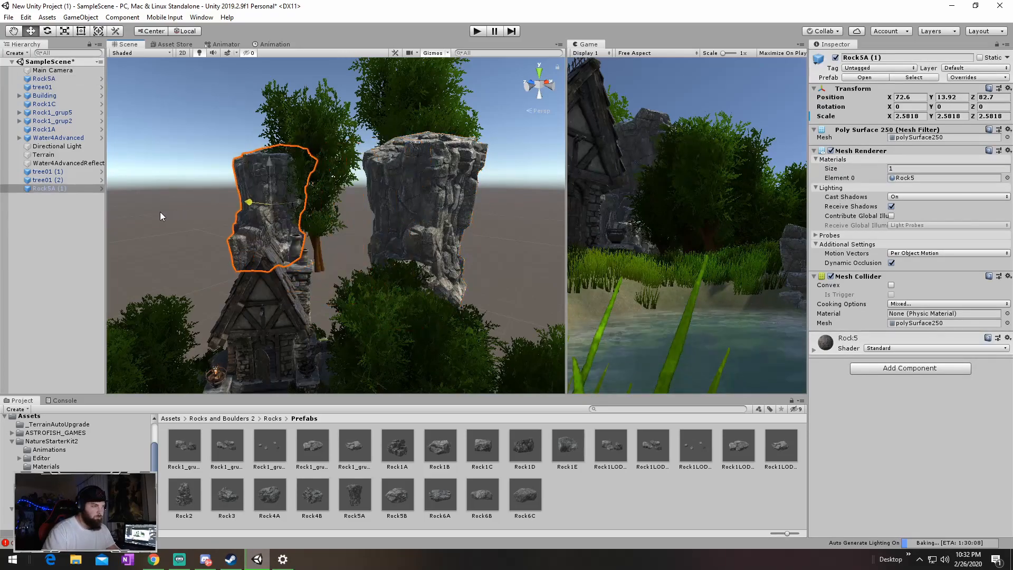
pyautogui.moveTo(272, 211); pyautogui.dragTo(191, 212)
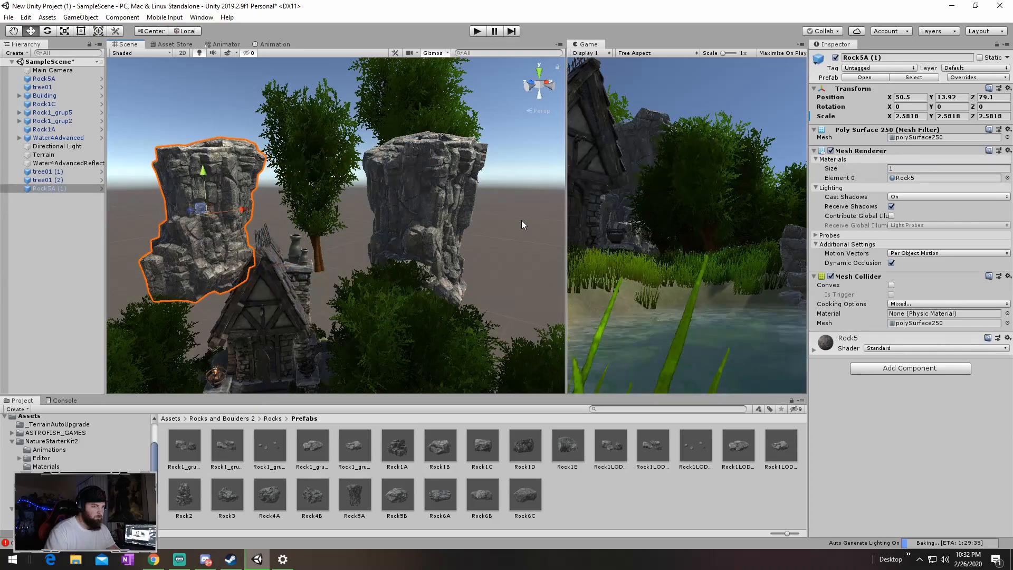
# Check the rocks in an enlarged Game view, dock it back alongside the Scene view's tab, and return to the Scene view
pyautogui.moveTo(563, 220); pyautogui.dragTo(390, 200)
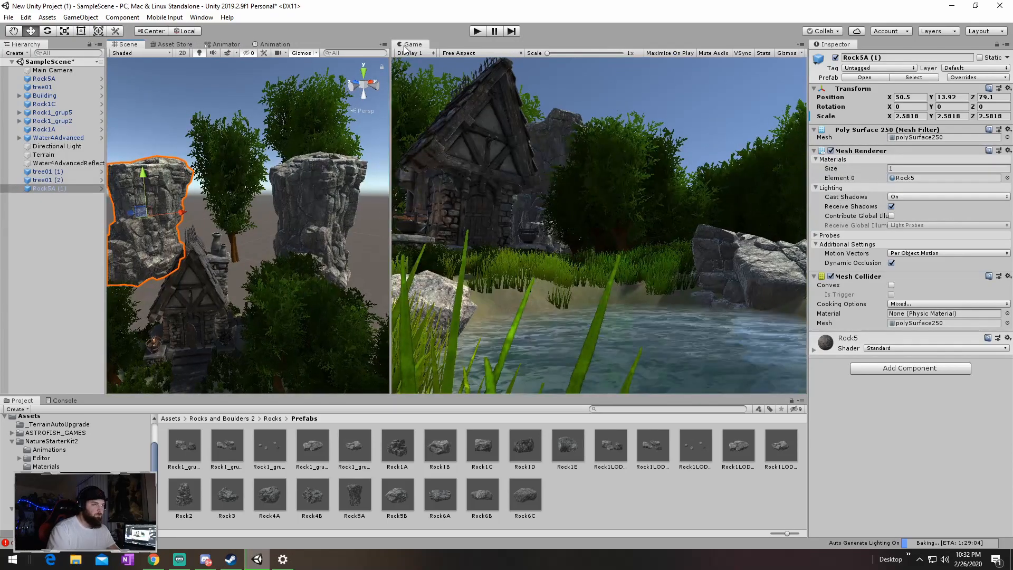
pyautogui.moveTo(403, 44); pyautogui.dragTo(166, 48)
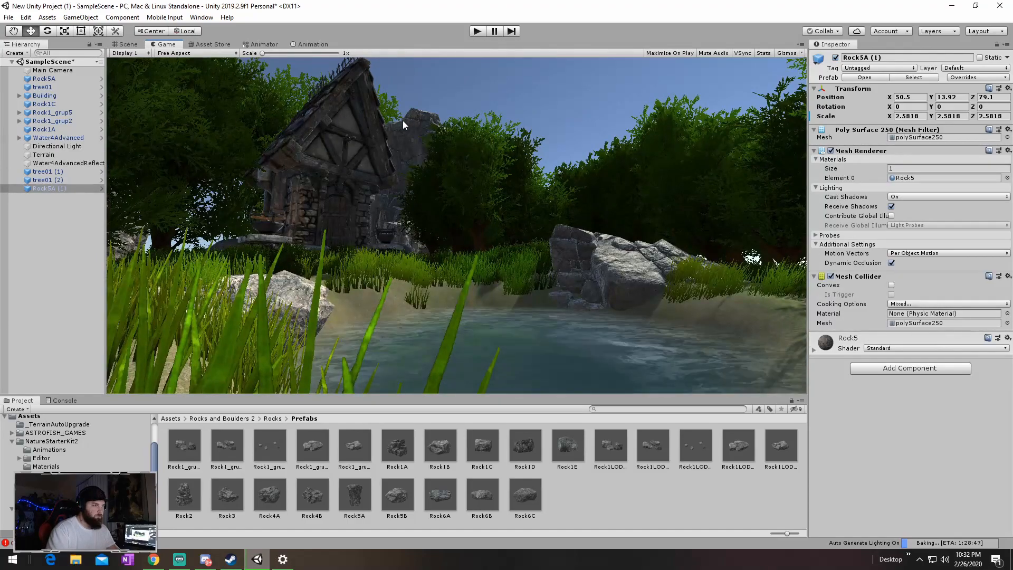
pyautogui.rightClick(126, 47)
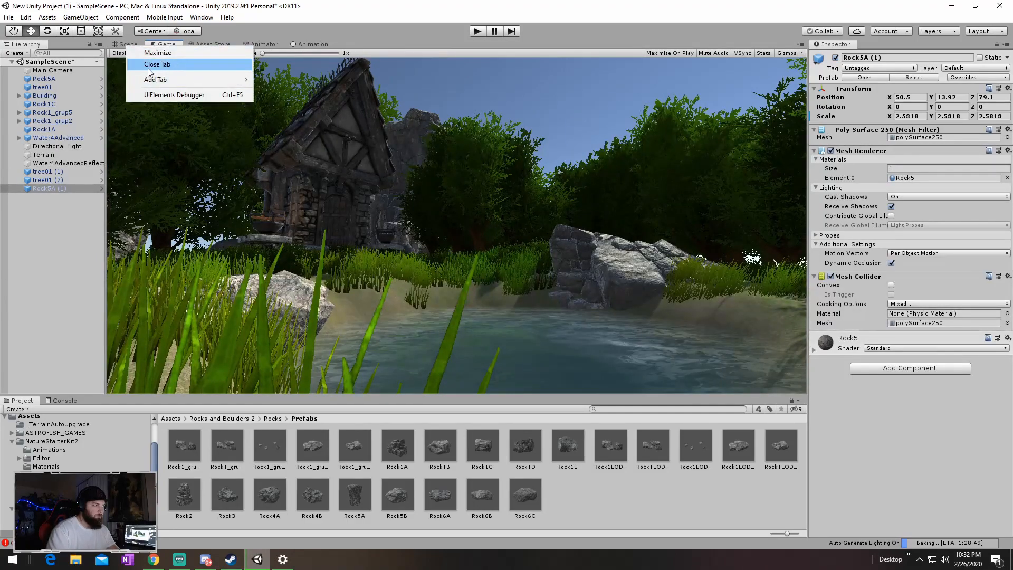
pyautogui.click(261, 96)
pyautogui.click(125, 44)
# Lower the duplicated rock to about Y -6.98 and scale it up to about 4.31
pyautogui.moveTo(488, 165); pyautogui.dragTo(397, 135, button='right')
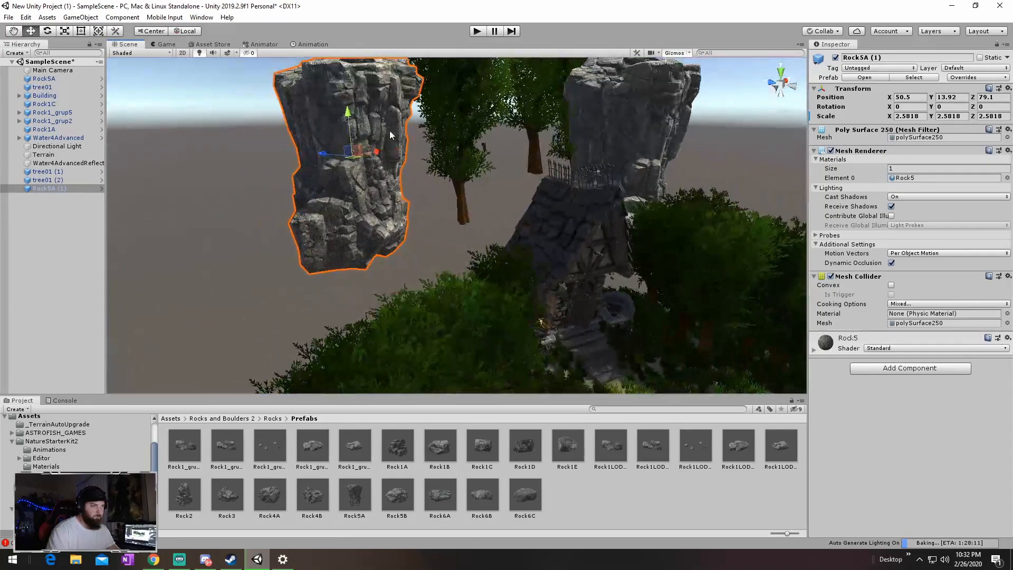
pyautogui.moveTo(347, 171); pyautogui.dragTo(352, 174)
pyautogui.press('r')
pyautogui.moveTo(358, 217); pyautogui.dragTo(391, 204)
pyautogui.moveTo(543, 192); pyautogui.dragTo(441, 195, button='right')
# Move the duplicated rock back to about X 63.4, Z 100.6 and check it in the Game view
pyautogui.press('w')
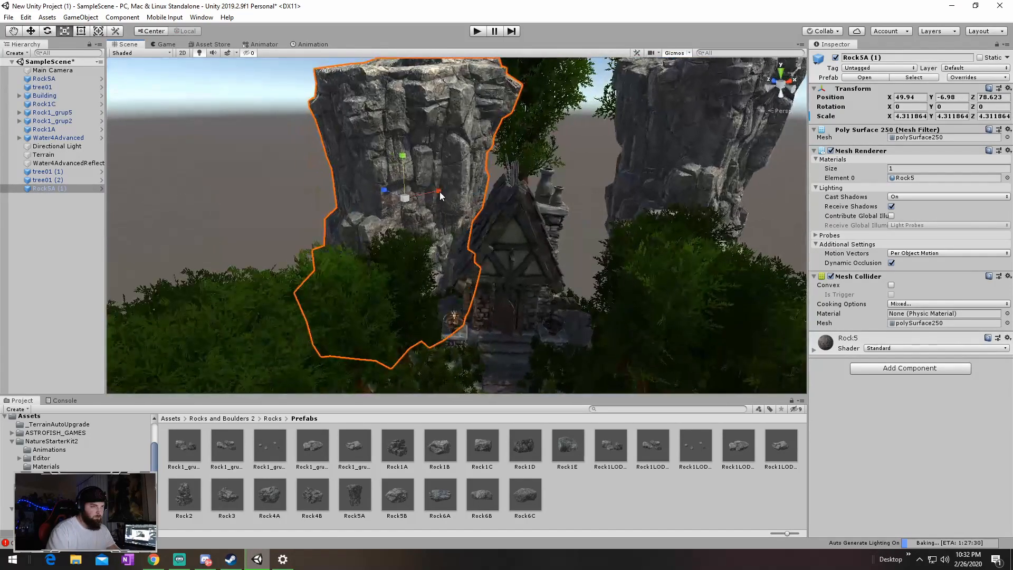
pyautogui.moveTo(437, 193)
pyautogui.mouseDown()
pyautogui.moveTo(448, 192)
pyautogui.moveTo(428, 195)
pyautogui.mouseUp()
pyautogui.moveTo(358, 173); pyautogui.dragTo(349, 165)
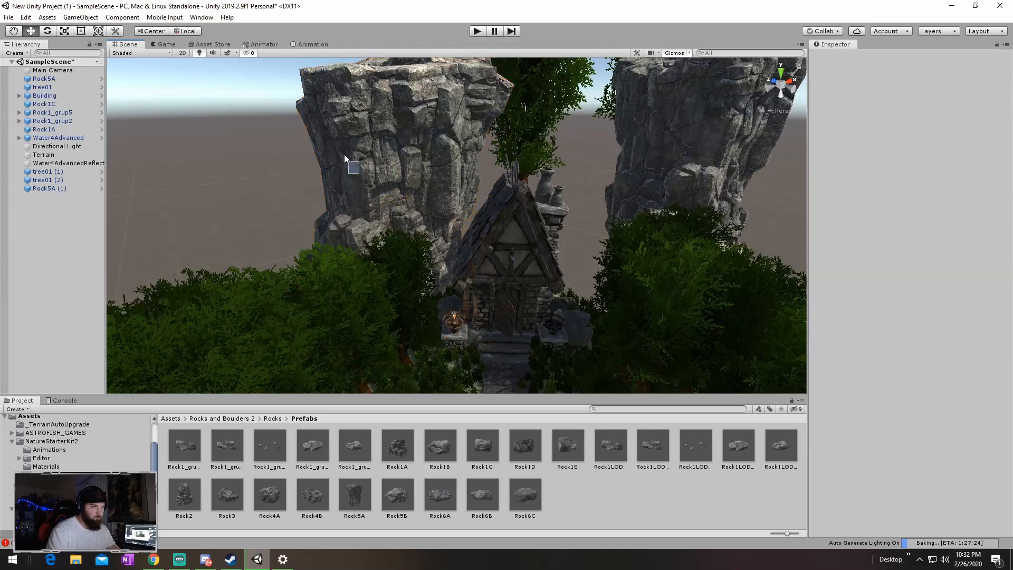
pyautogui.click(394, 178)
pyautogui.moveTo(393, 206); pyautogui.dragTo(403, 178)
pyautogui.hotkey('ctrl', '2')
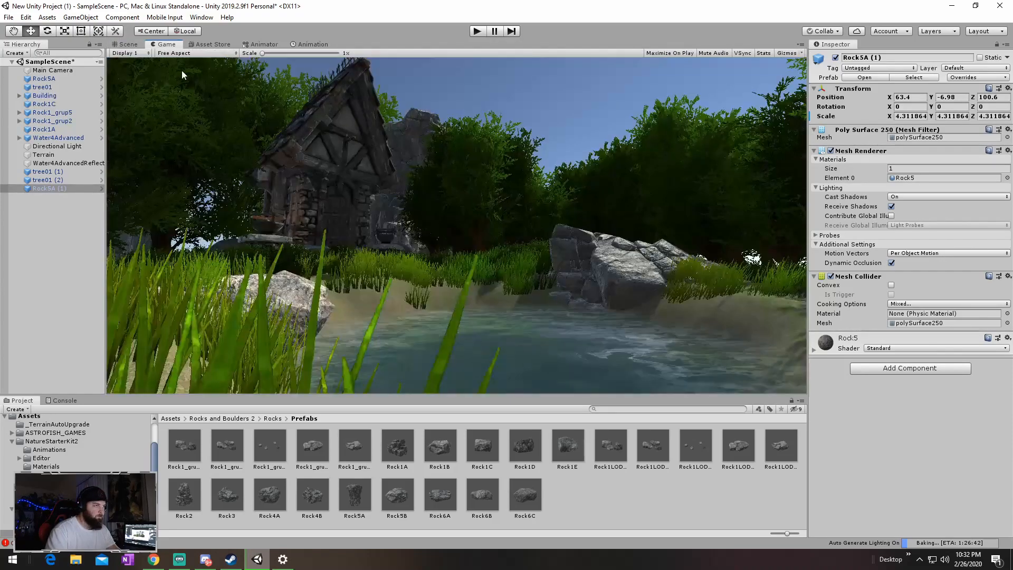
# Shift the duplicated rock along X to about 94.1, checking its placement in the Game view
pyautogui.click(127, 45)
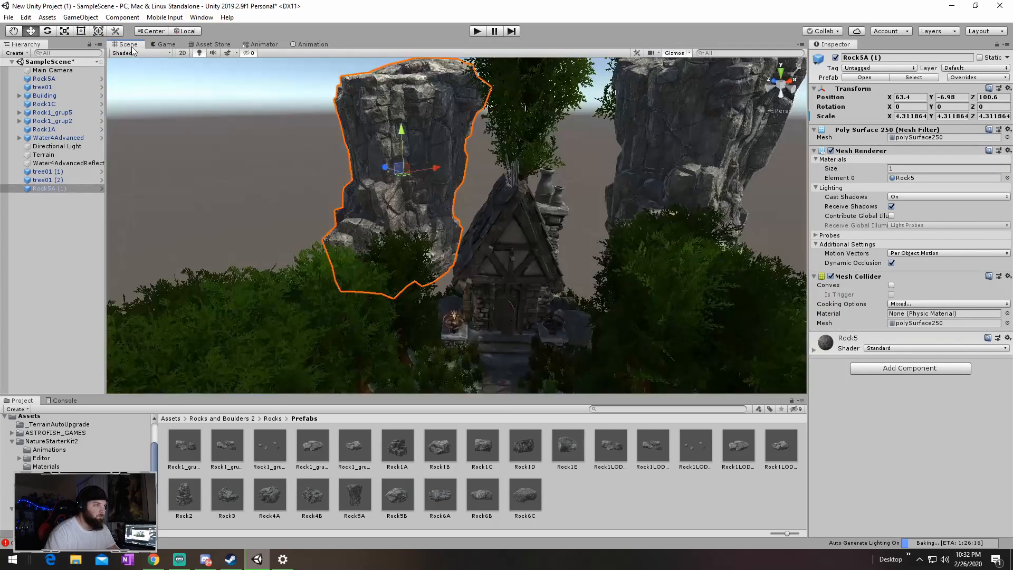
pyautogui.moveTo(441, 166); pyautogui.dragTo(495, 160)
pyautogui.click(165, 45)
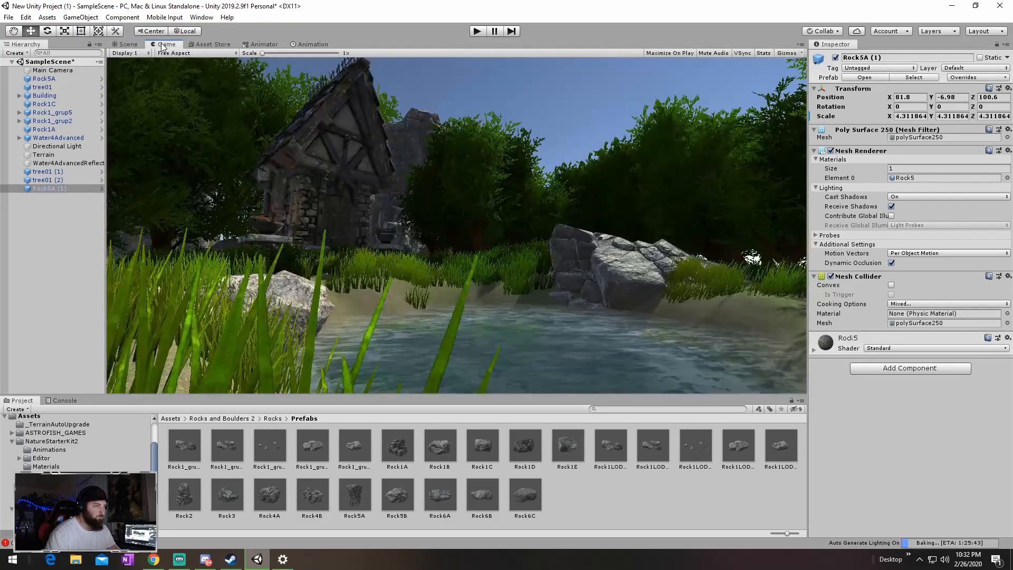
pyautogui.click(128, 45)
pyautogui.moveTo(480, 156); pyautogui.dragTo(507, 157)
pyautogui.click(155, 45)
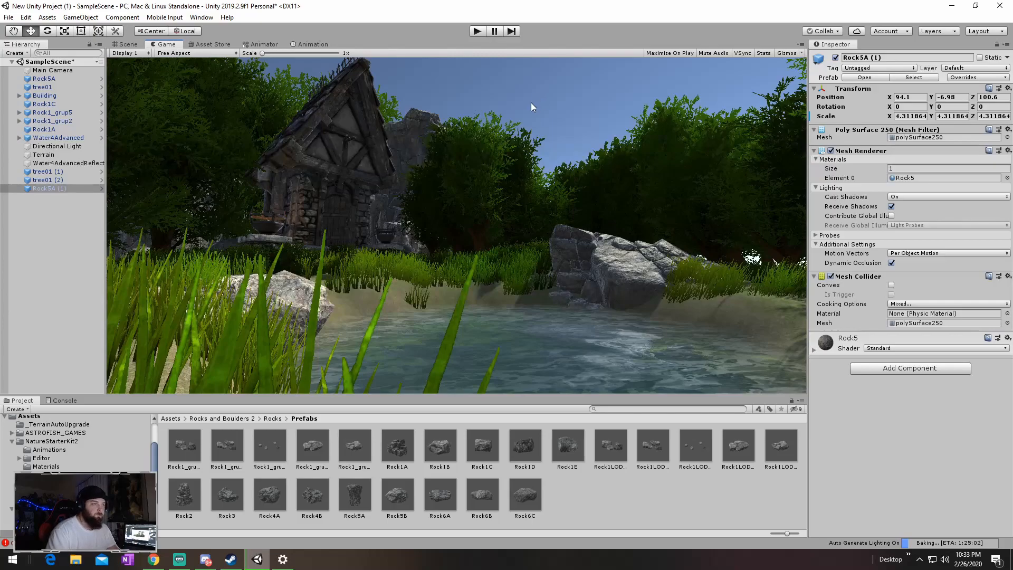
# Back in the Scene view, open NatureStarterKit2 > Standard Assets > Effects > LightFlares > Flares in the project assets
pyautogui.click(128, 45)
pyautogui.moveTo(334, 190); pyautogui.dragTo(338, 205, button='right')
pyautogui.moveTo(338, 204); pyautogui.dragTo(495, 107, button='right')
pyautogui.click(494, 106)
pyautogui.scroll(-3, 108, 446)
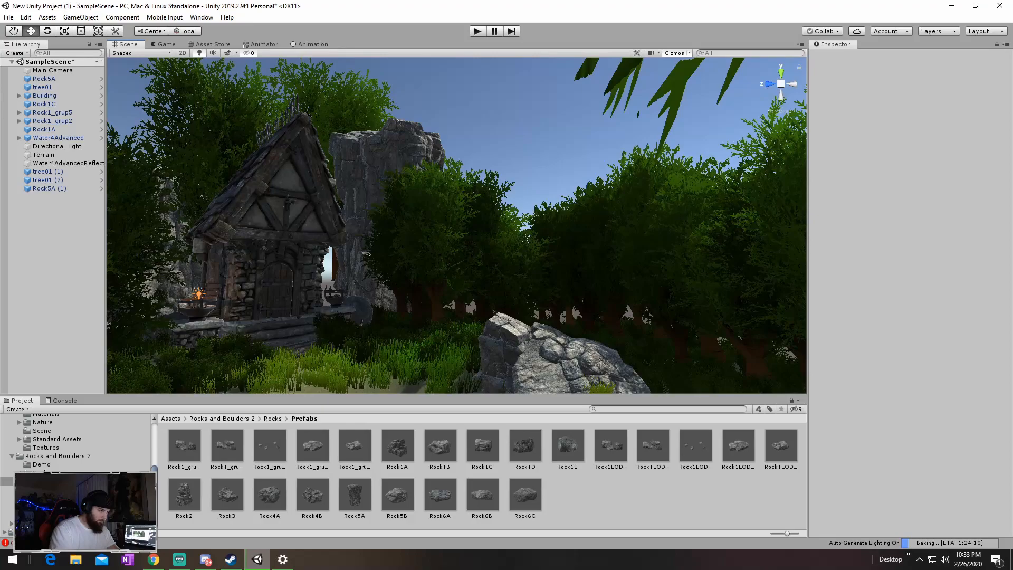
pyautogui.scroll(3, 13, 457)
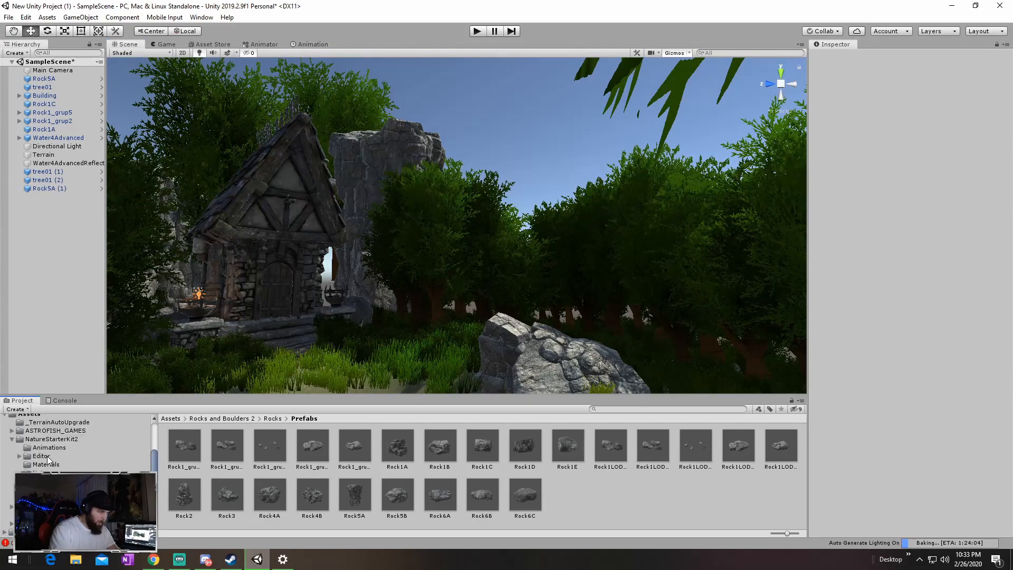
pyautogui.click(40, 439)
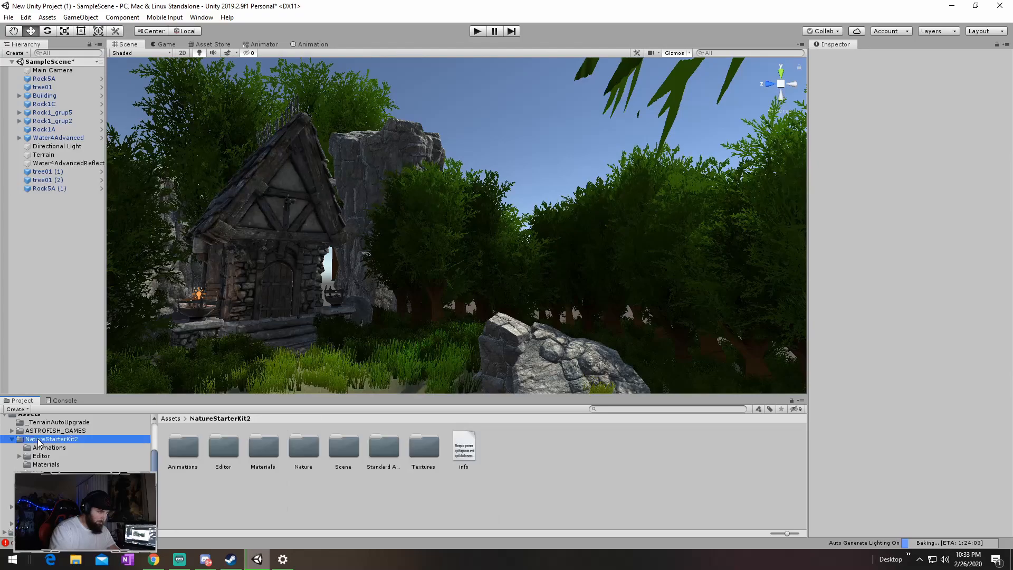
pyautogui.doubleClick(388, 450)
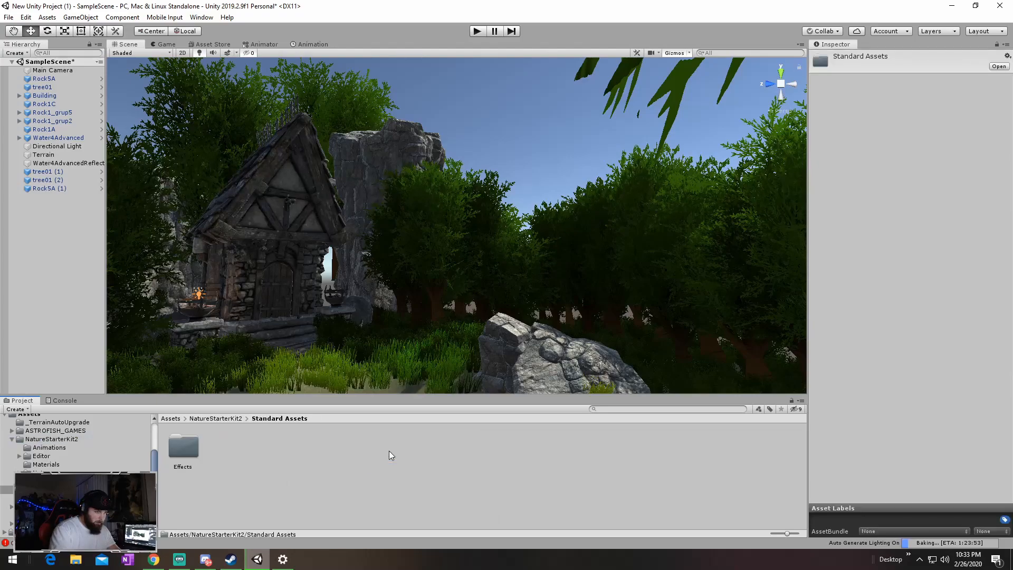
pyautogui.doubleClick(181, 448)
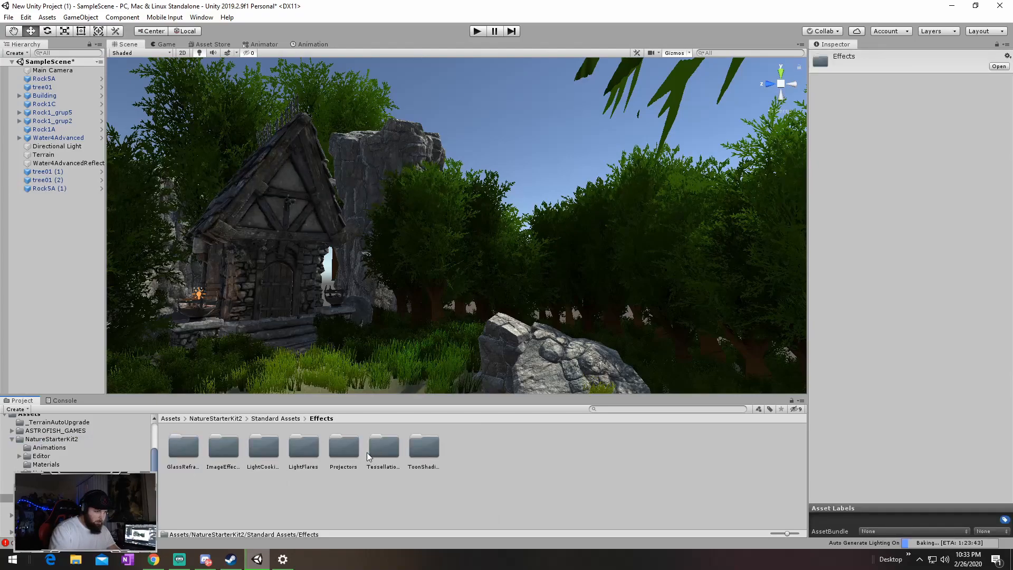
pyautogui.doubleClick(313, 453)
pyautogui.doubleClick(184, 448)
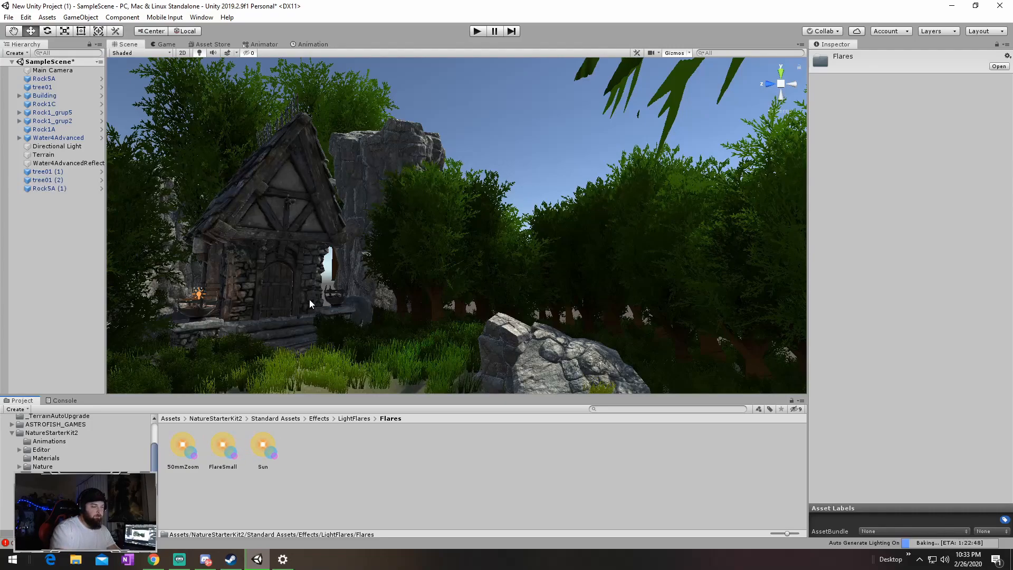
# Move the Directional Light up above the scene to about X -12.94, Y 24.71, Z 22.41
pyautogui.moveTo(292, 322)
pyautogui.mouseDown(button='right')
pyautogui.moveTo(304, 311)
pyautogui.moveTo(299, 317)
pyautogui.mouseUp(button='right')
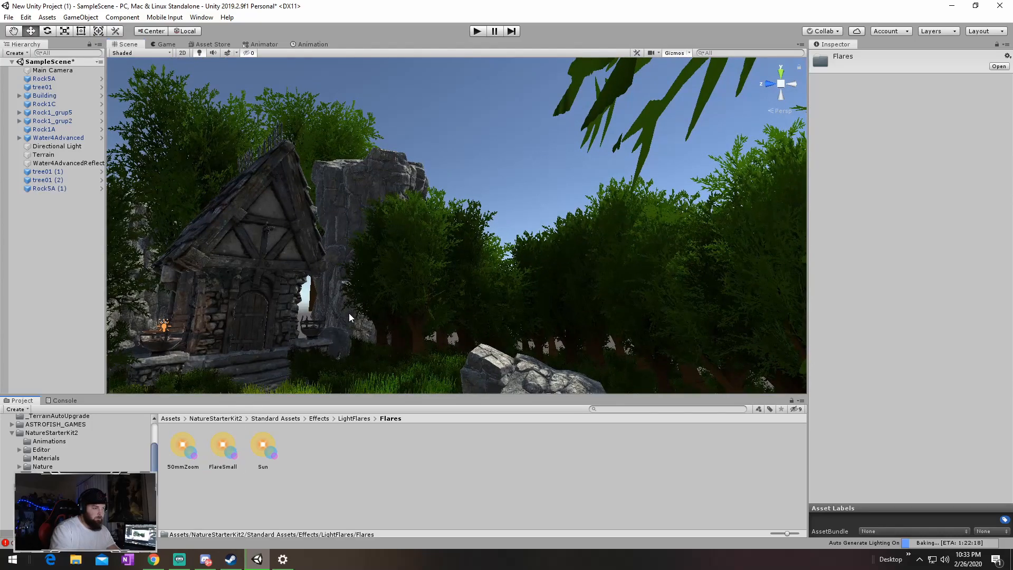
pyautogui.click(52, 70)
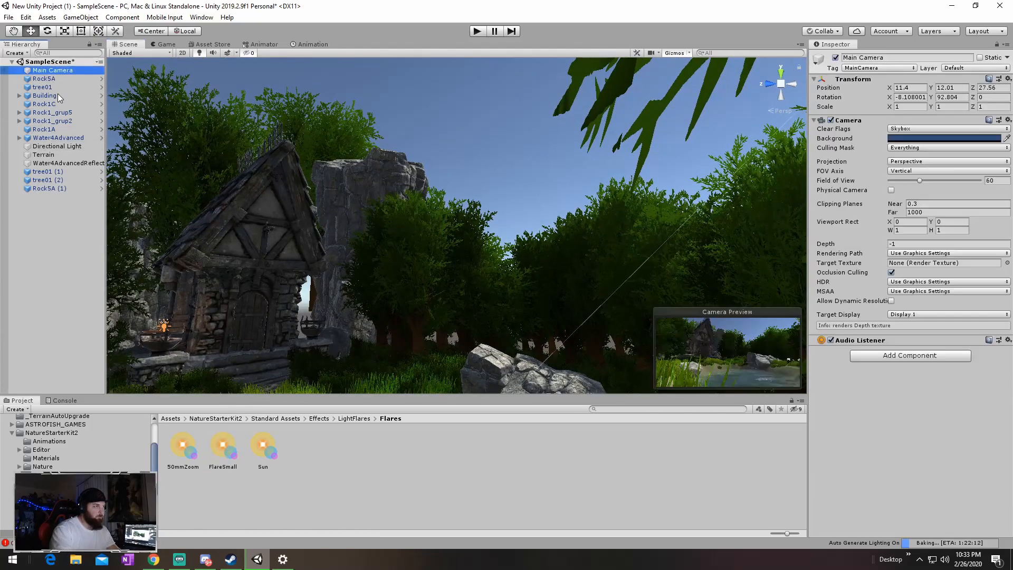
pyautogui.click(56, 147)
pyautogui.moveTo(255, 205); pyautogui.dragTo(257, 227, button='right')
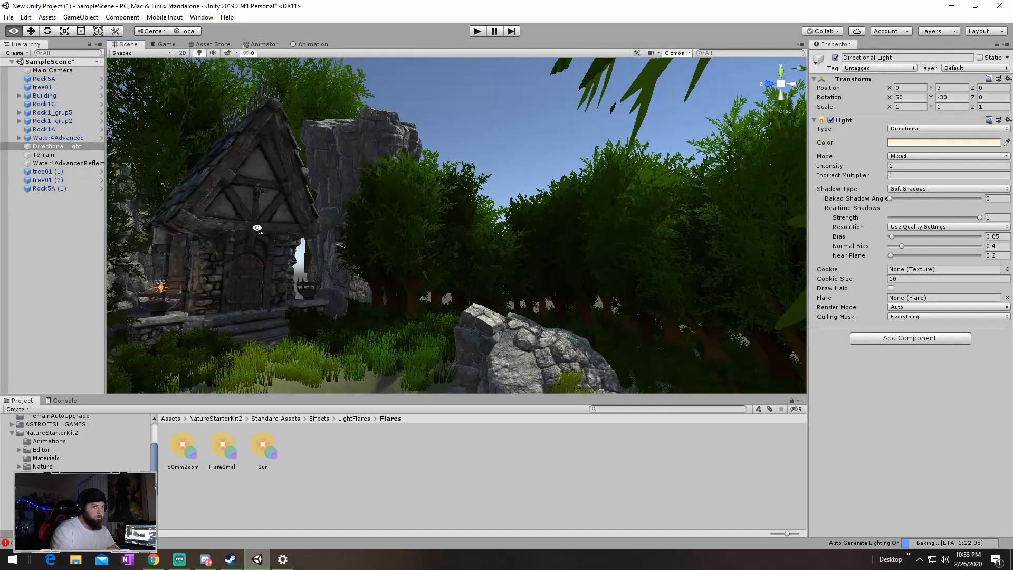
pyautogui.moveTo(49, 153); pyautogui.dragTo(51, 153, button='right')
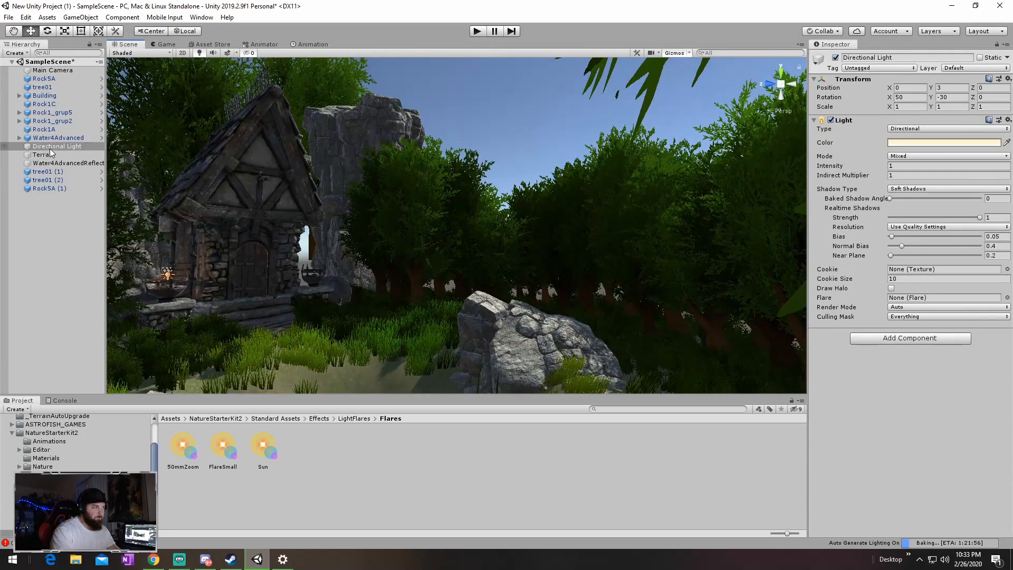
pyautogui.doubleClick(52, 147)
pyautogui.moveTo(436, 203); pyautogui.dragTo(128, 560)
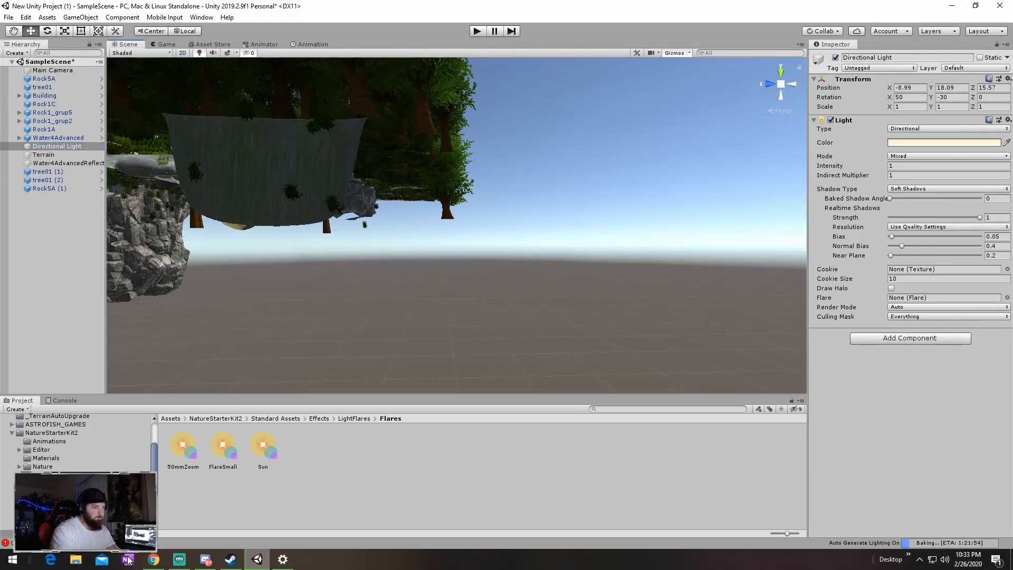
pyautogui.moveTo(424, 331); pyautogui.dragTo(413, 289, button='right')
pyautogui.press('s')
# Rotate the Directional Light to about X 35.5, Y -80.6, Z 126.4 and check the sun's position in the Game view
pyautogui.press('e')
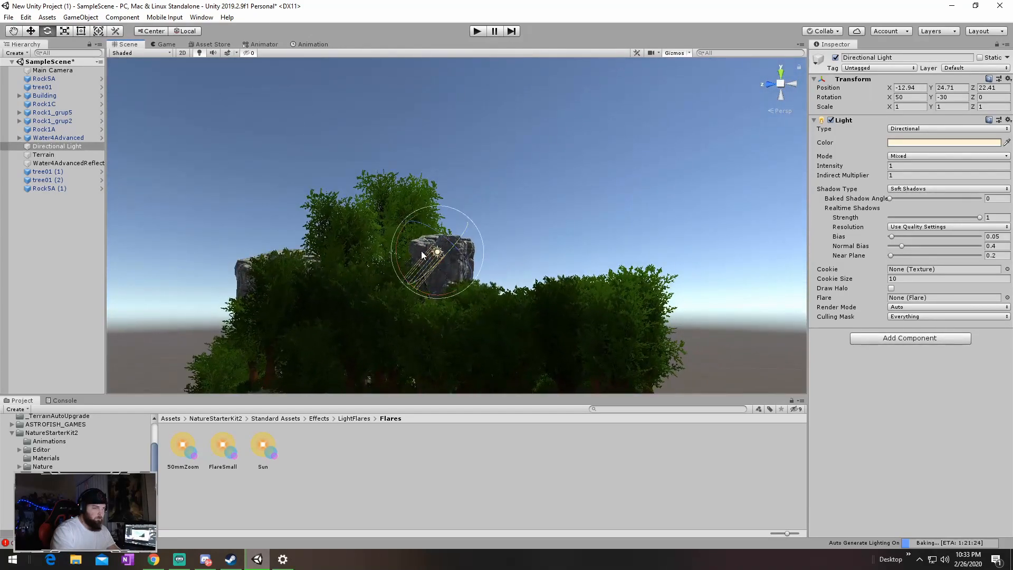
pyautogui.moveTo(437, 235); pyautogui.dragTo(476, 212)
pyautogui.moveTo(476, 247); pyautogui.dragTo(416, 251)
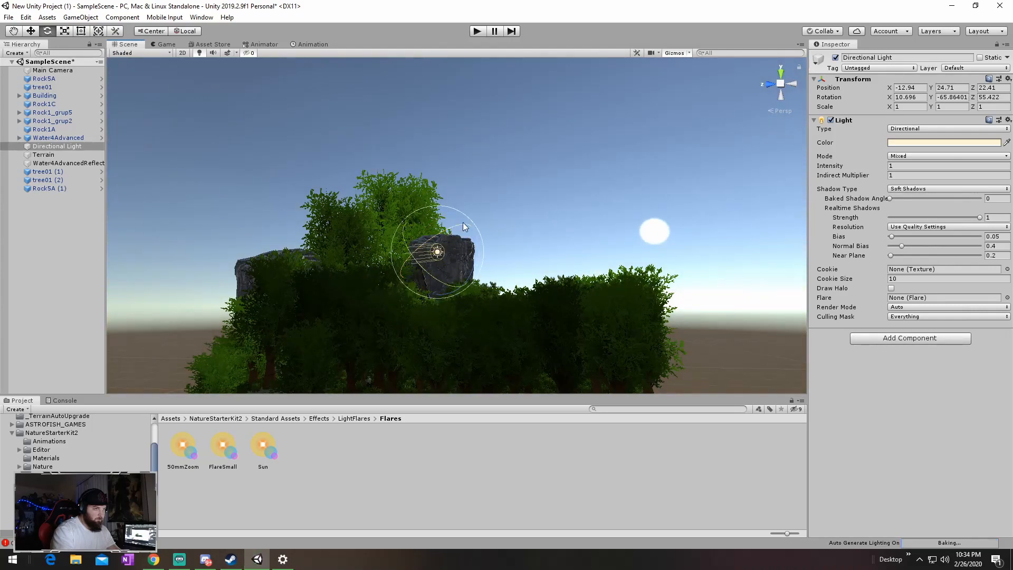
pyautogui.moveTo(464, 220); pyautogui.dragTo(489, 280)
pyautogui.moveTo(414, 249); pyautogui.dragTo(415, 259)
pyautogui.moveTo(465, 221); pyautogui.dragTo(410, 242)
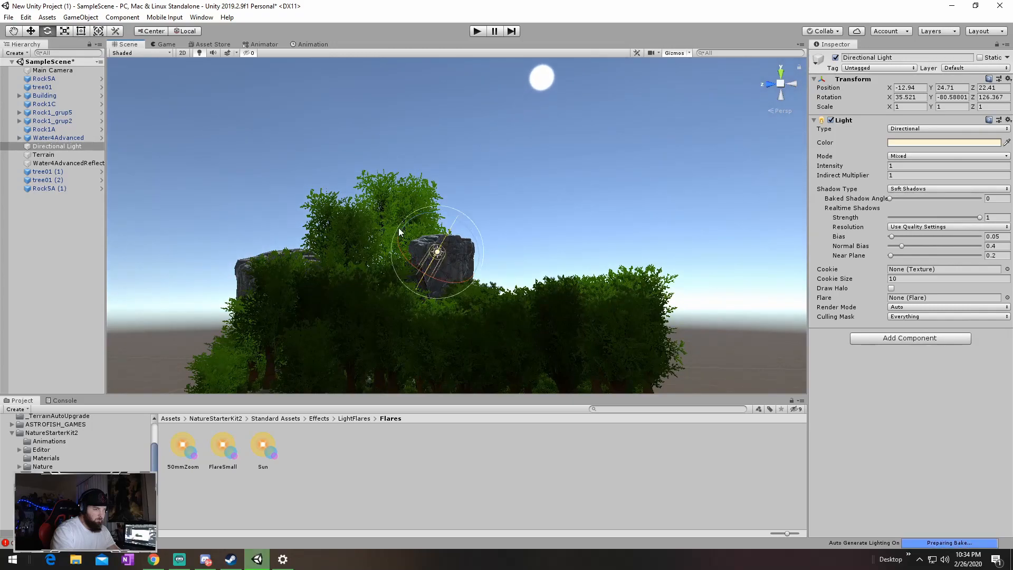
pyautogui.click(170, 45)
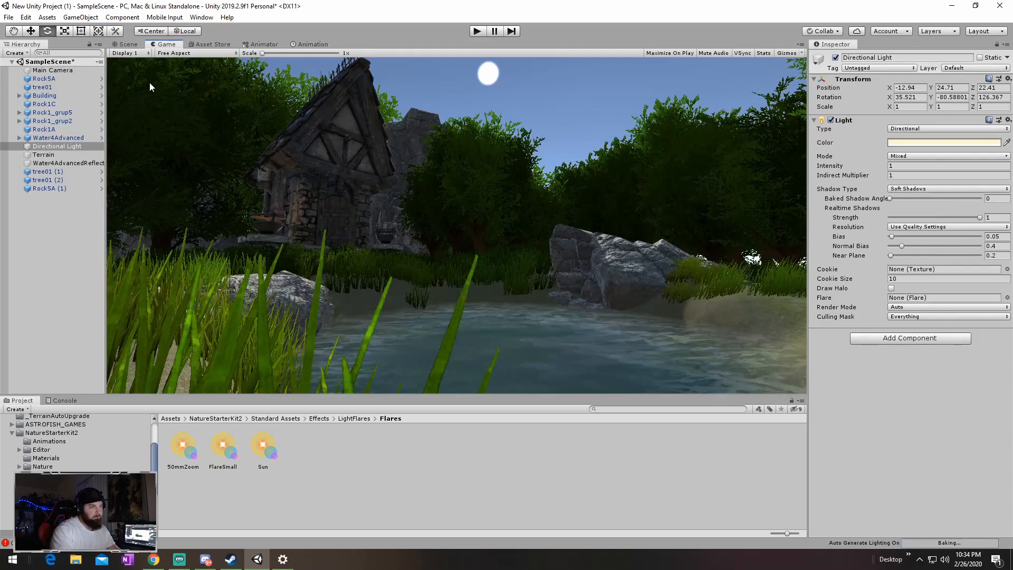
pyautogui.click(126, 46)
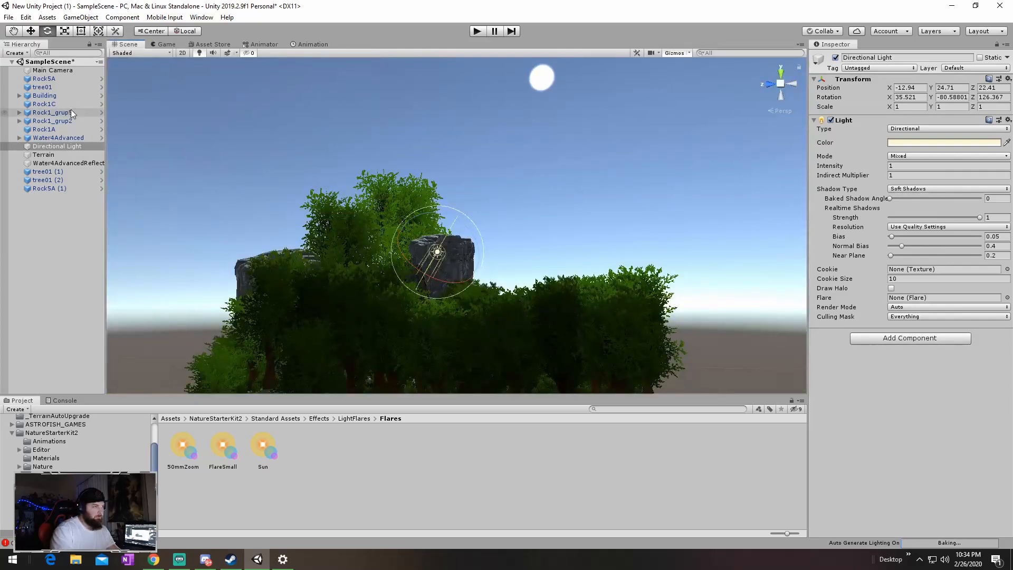
# Frame the Scene view around the Main Camera facing the building and assign the 50mmZoom flare to the Directional Light
pyautogui.doubleClick(53, 70)
pyautogui.moveTo(162, 127); pyautogui.dragTo(427, 137, button='right')
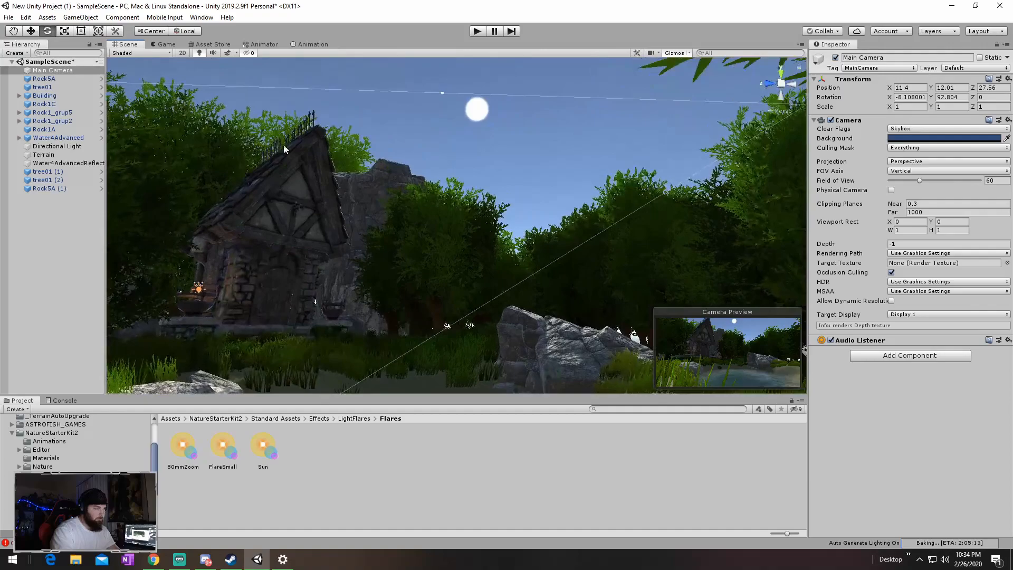
pyautogui.click(57, 146)
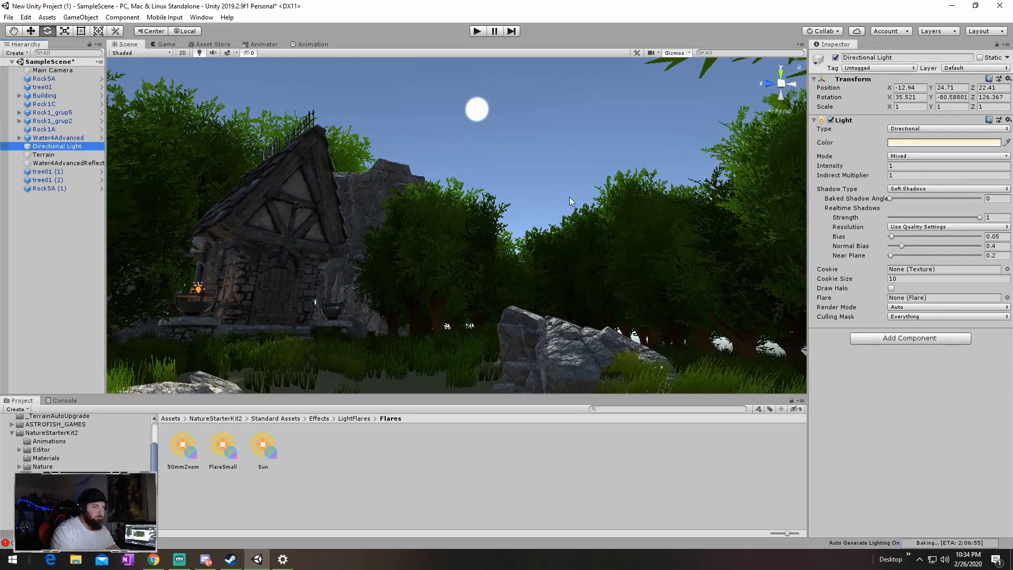
pyautogui.moveTo(184, 453); pyautogui.dragTo(885, 304)
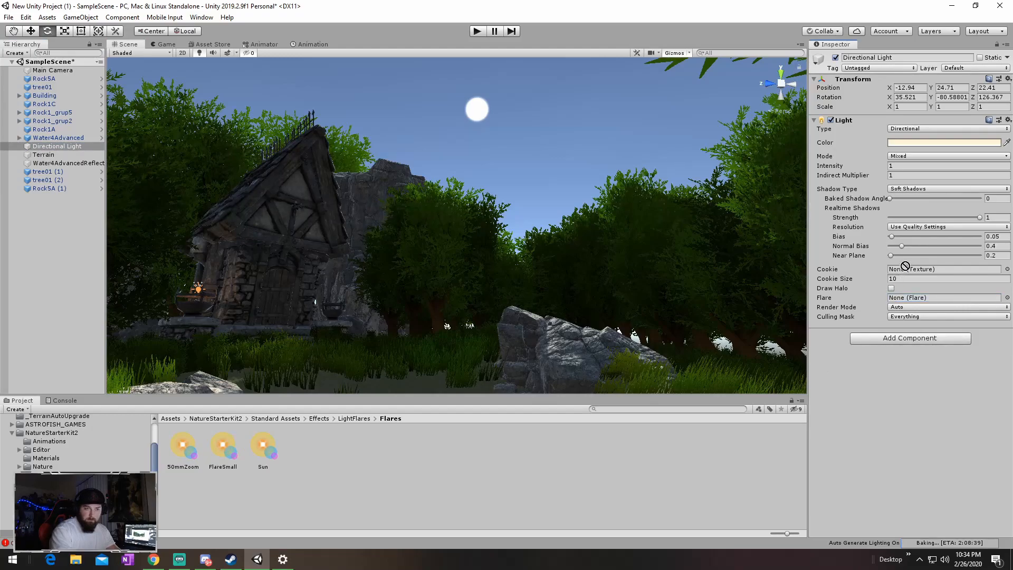
pyautogui.moveTo(916, 272); pyautogui.dragTo(911, 301)
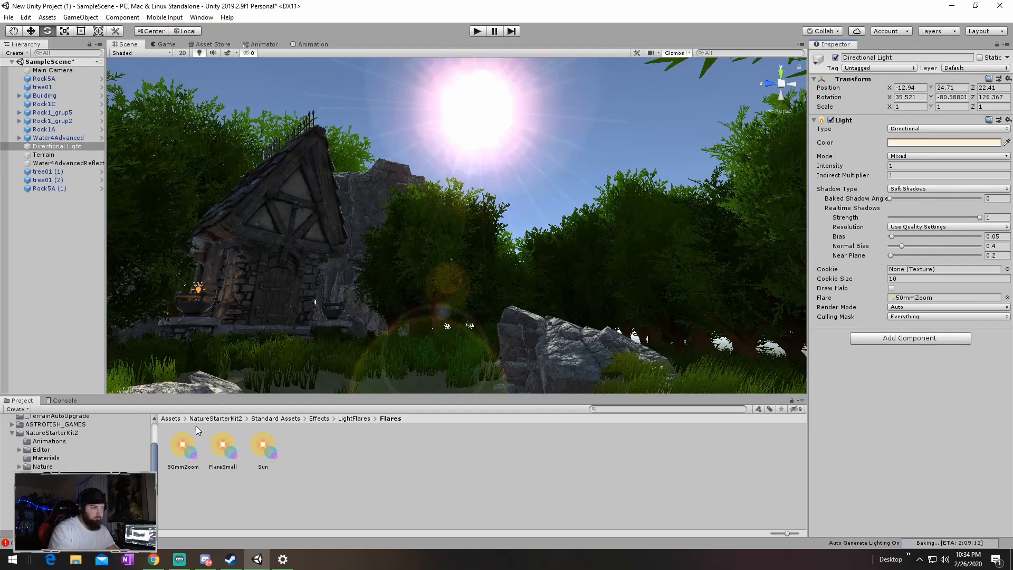
# Swap the Directional Light's flare to Sun for comparison and switch it back to 50mmZoom
pyautogui.moveTo(917, 276); pyautogui.dragTo(910, 301)
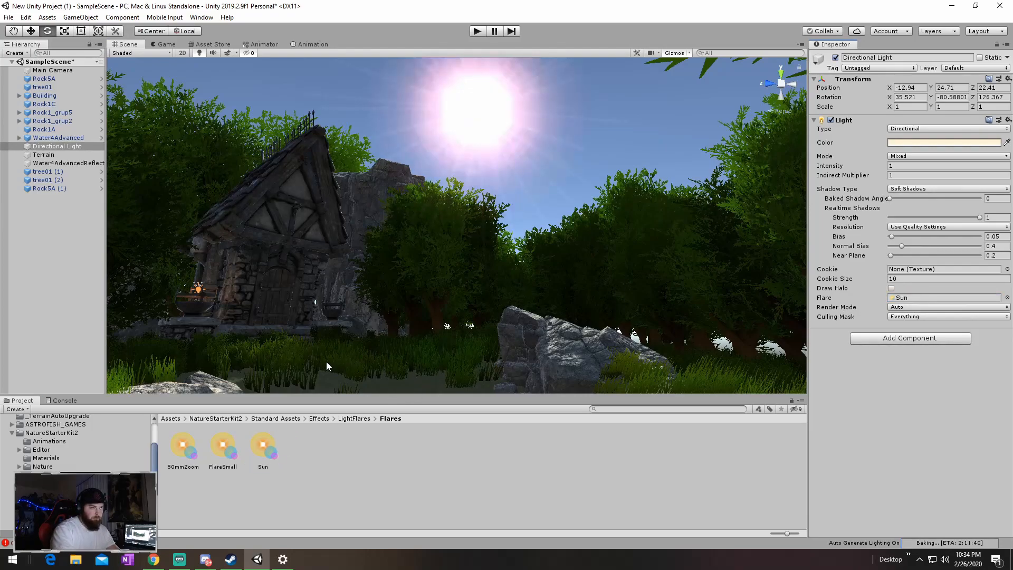
pyautogui.moveTo(183, 447); pyautogui.dragTo(400, 359)
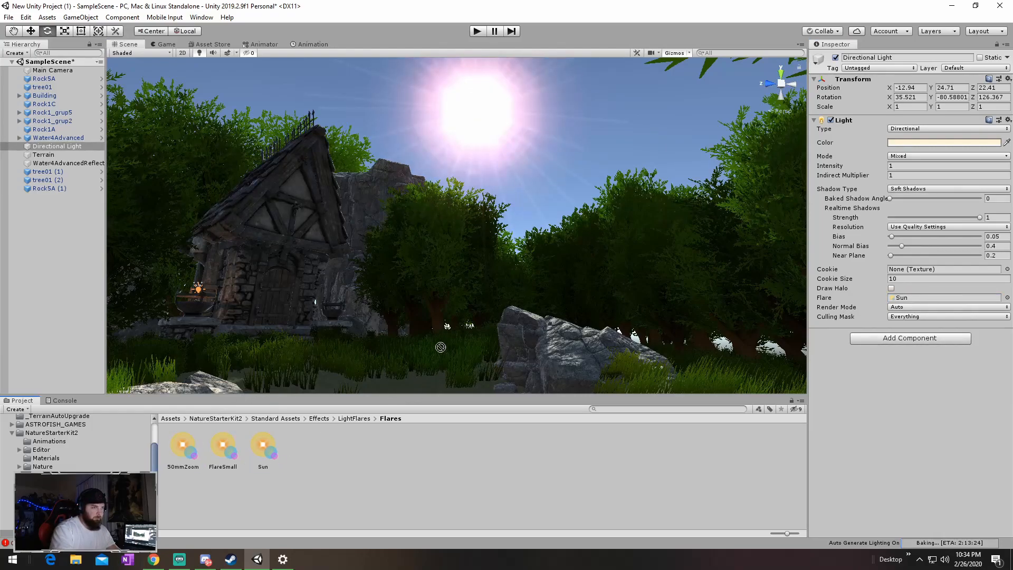
pyautogui.moveTo(920, 297); pyautogui.dragTo(922, 304)
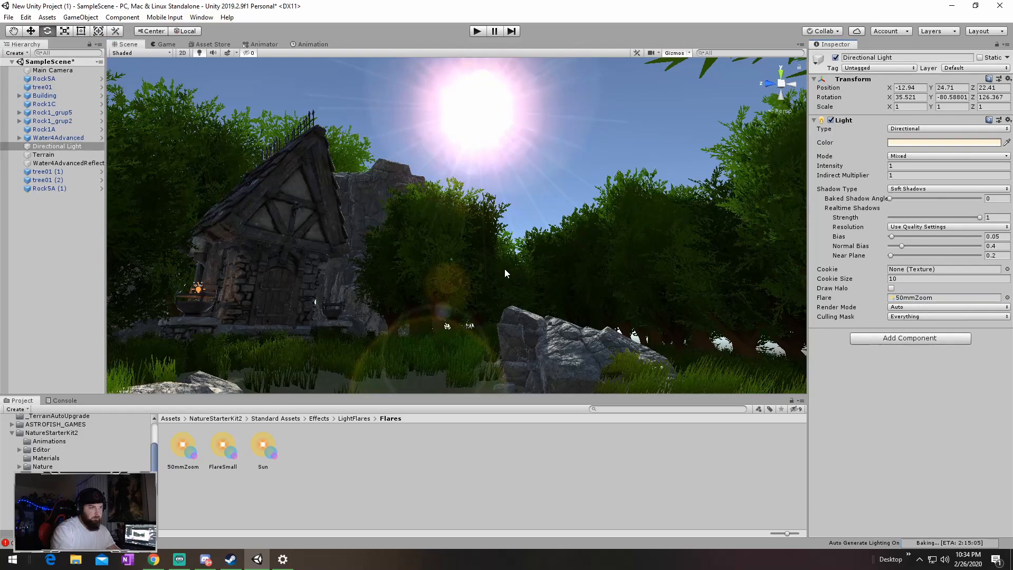